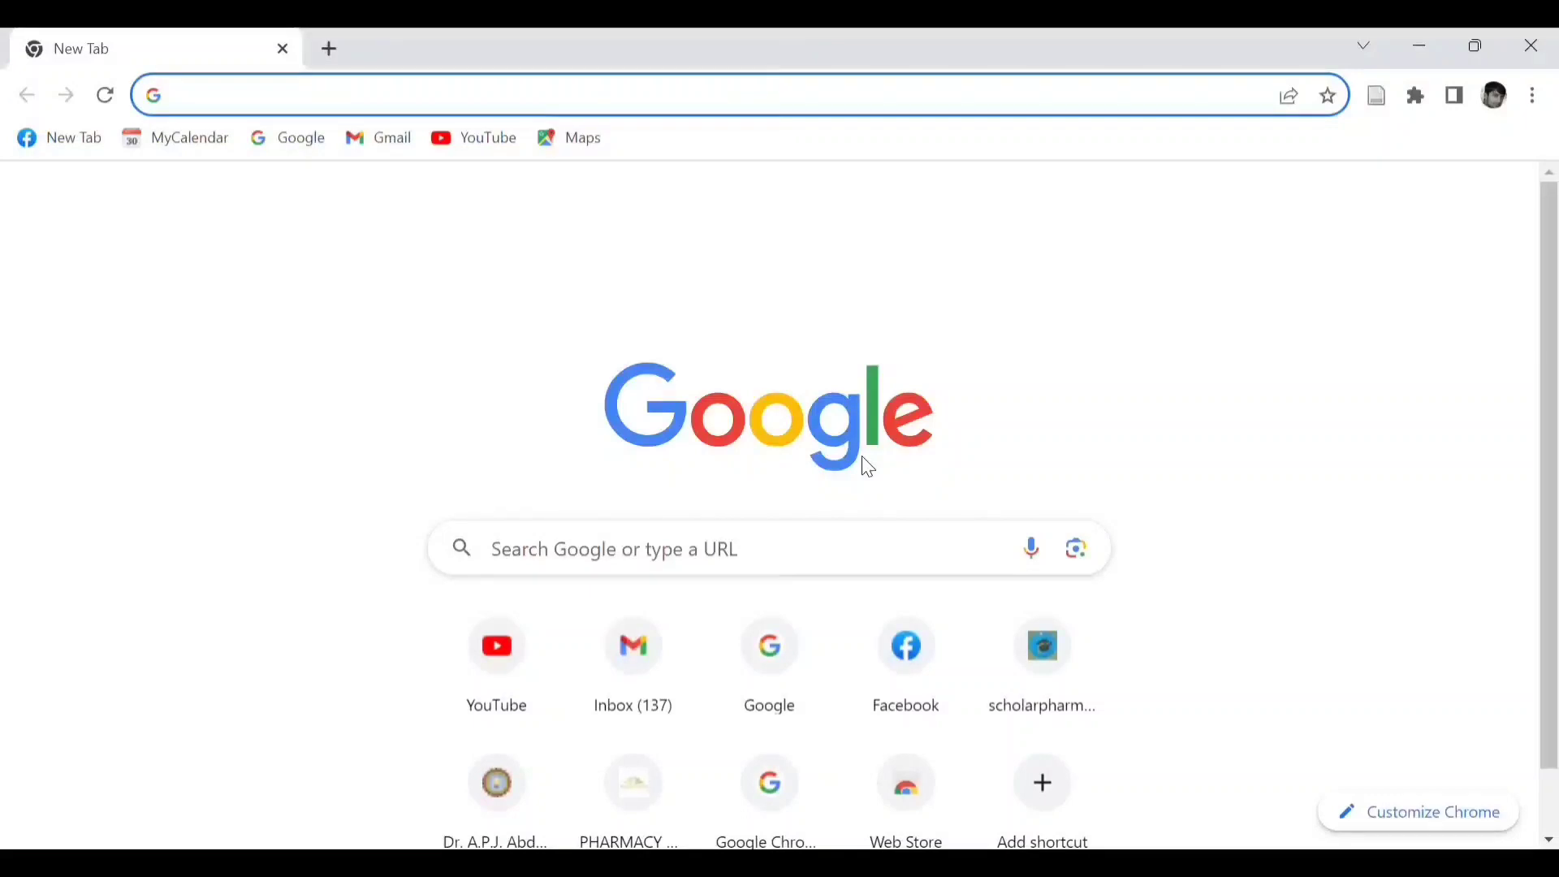
- Search Google for 'up pci registration' using the history suggestion on the new tab page
left_click(842, 550)
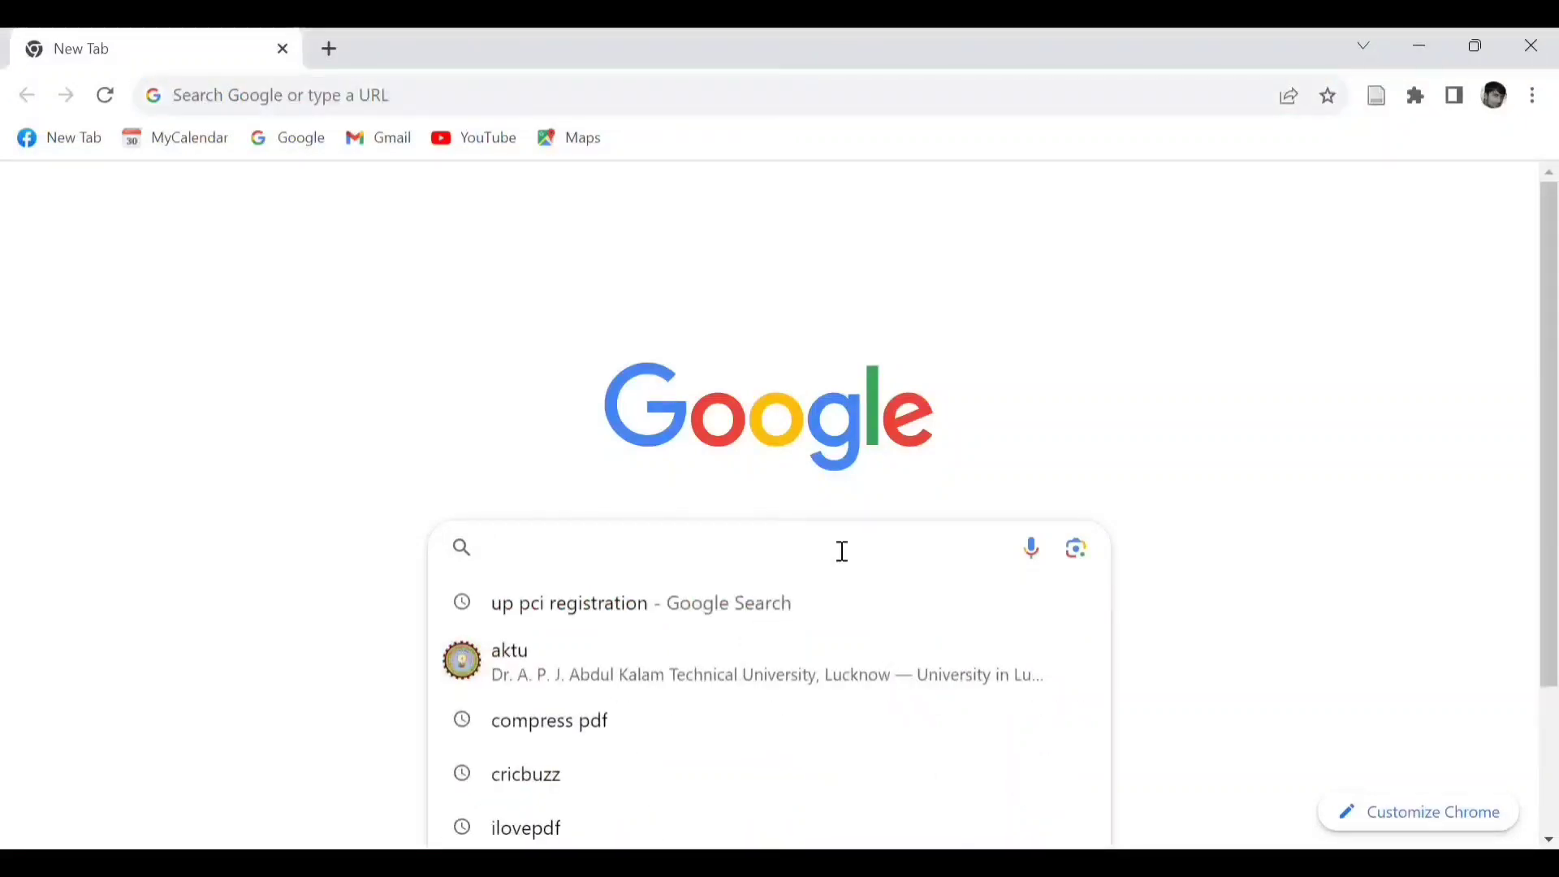
left_click(772, 602)
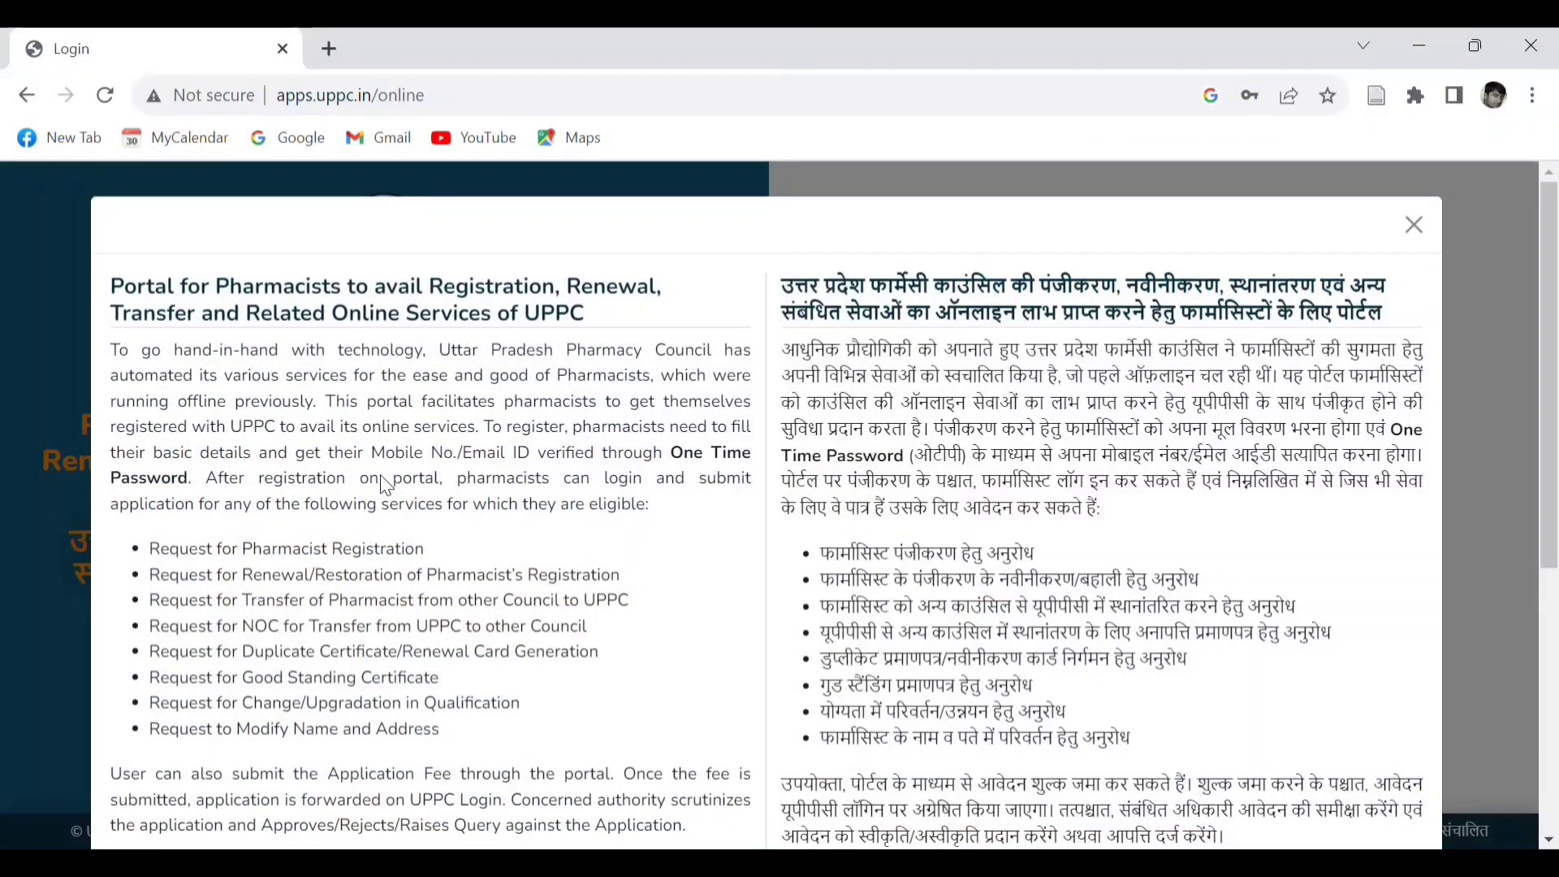
- Close the portal information notice and open the 'New to Portal? Register Here' form
scroll(1238, 433, "down", 6)
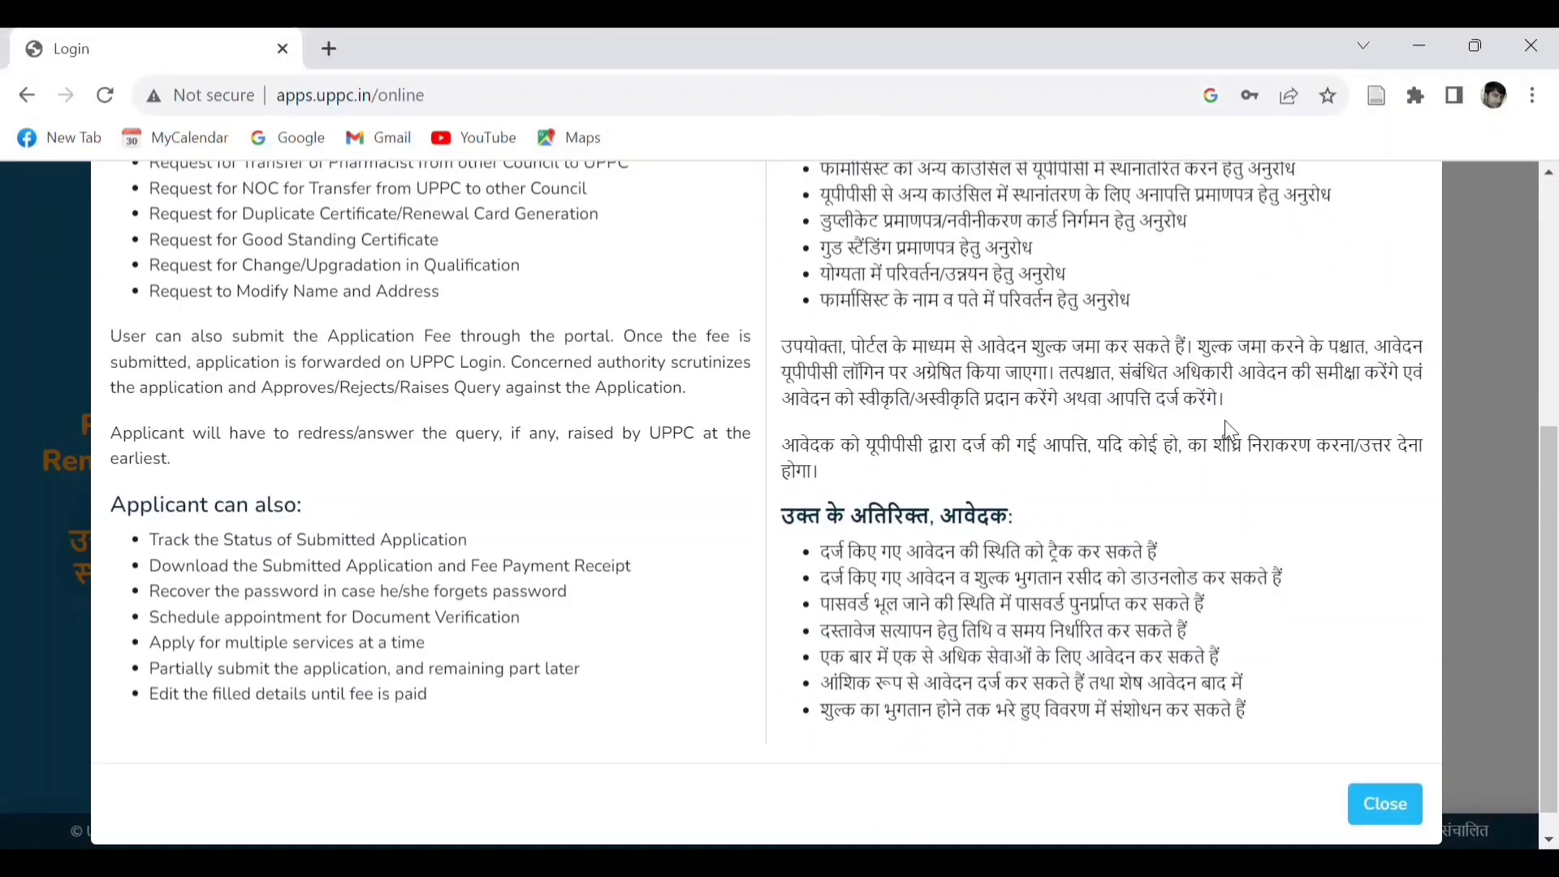
left_click(1416, 775)
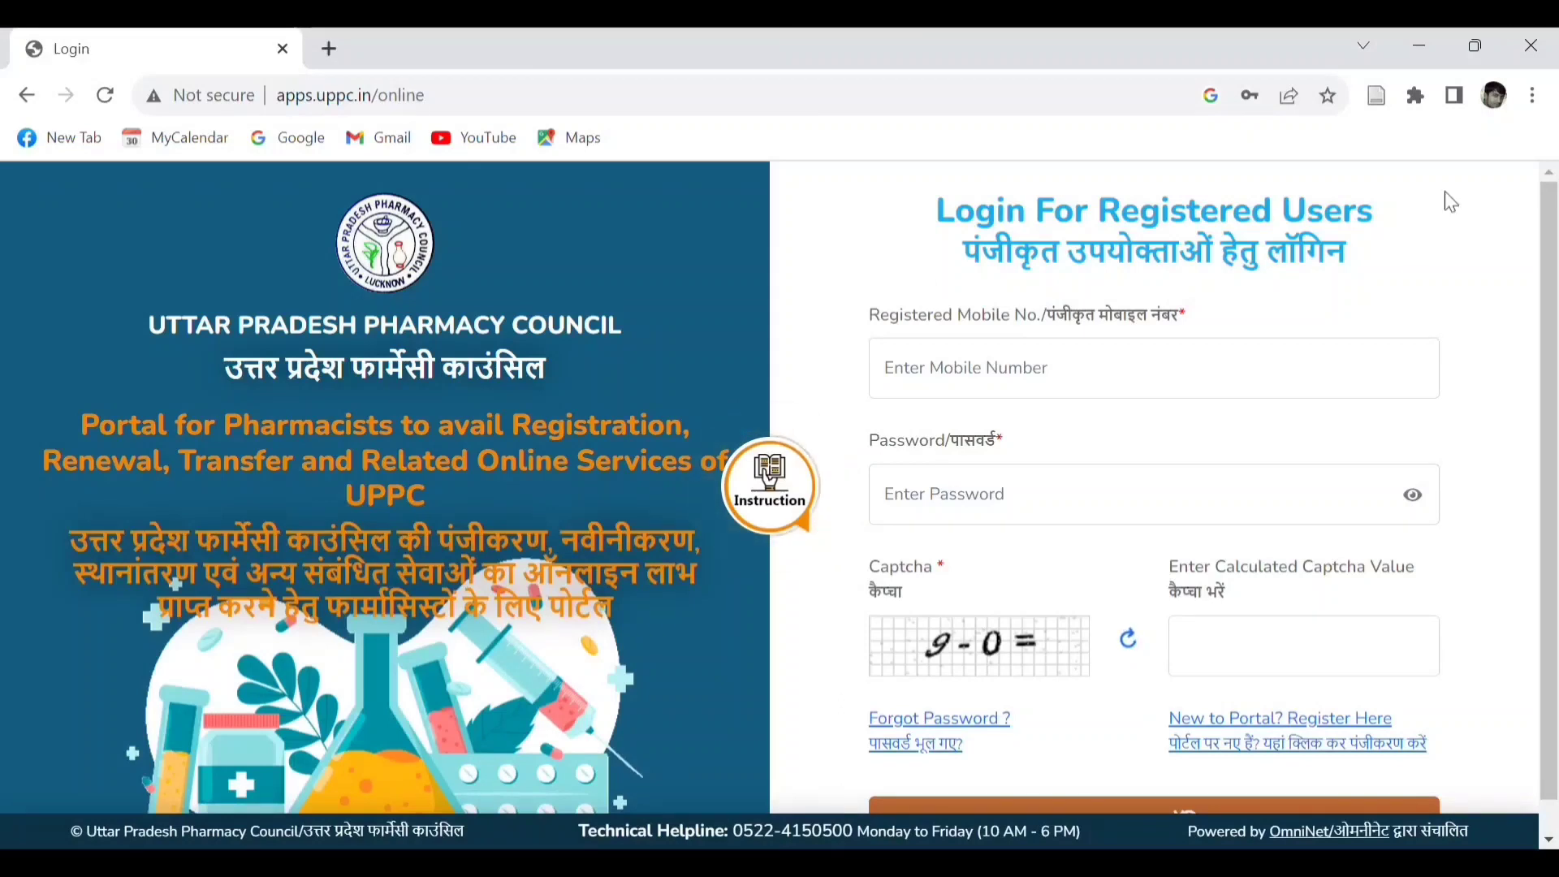
scroll(1444, 193, "down", 1)
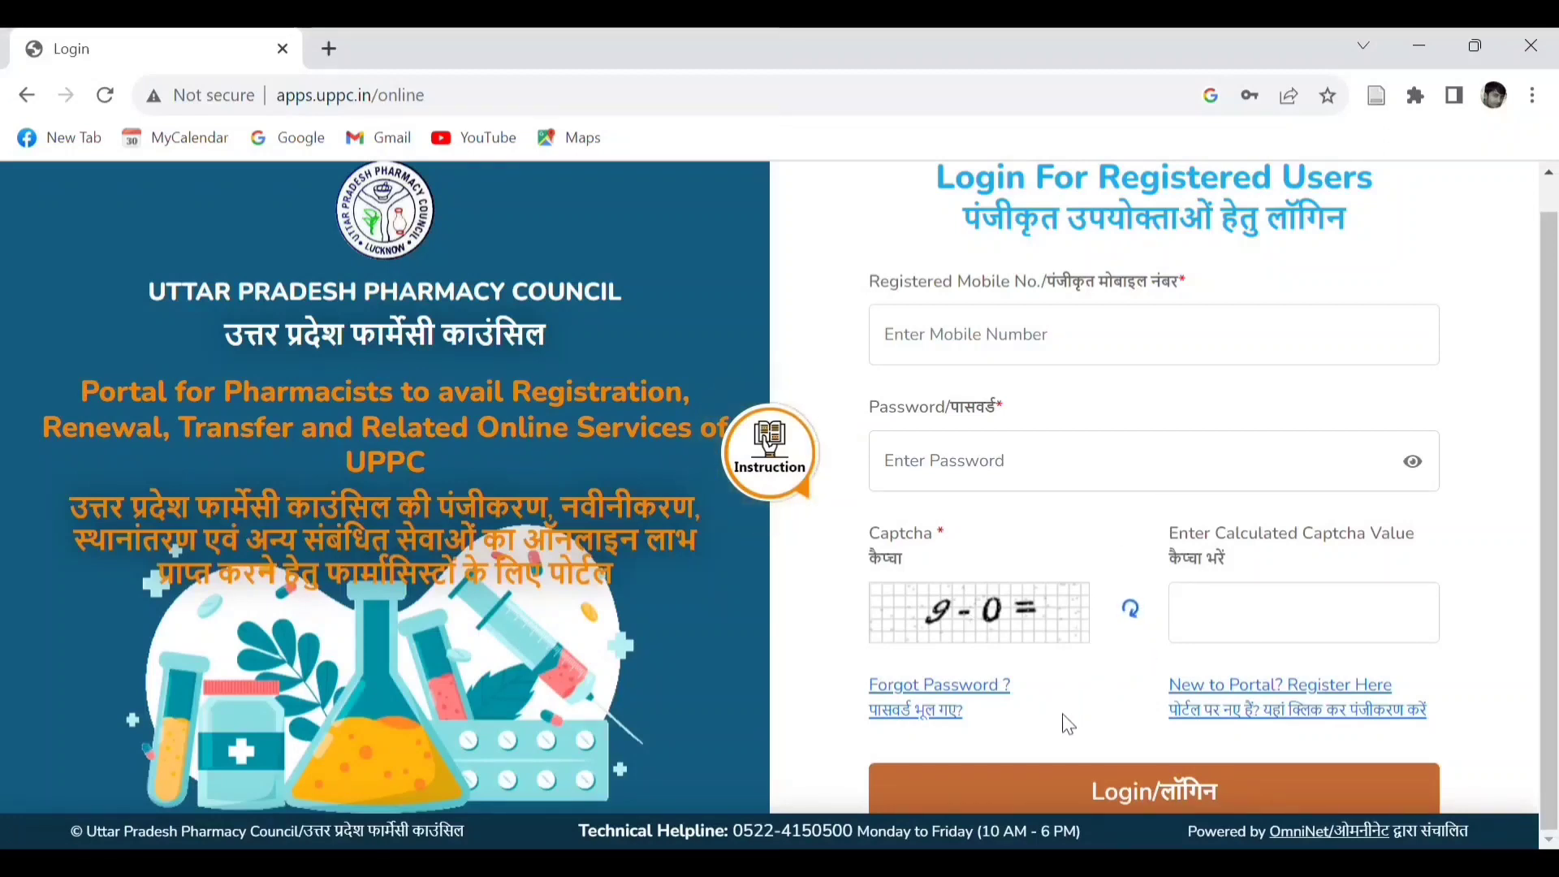
left_click(1254, 704)
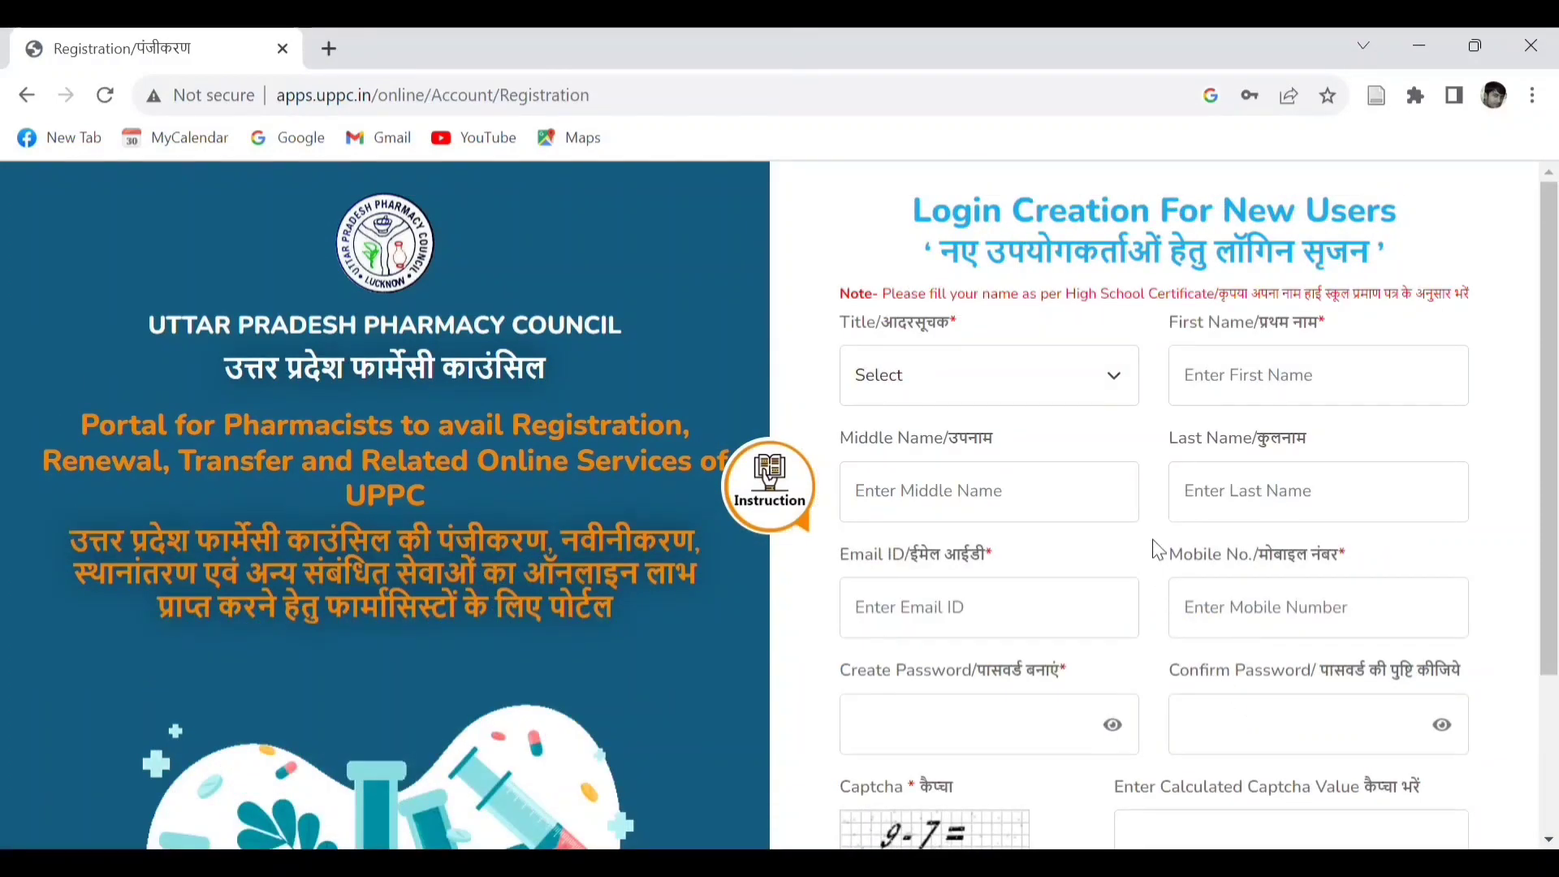
- Set the Title dropdown on the registration form to Mr
scroll(1169, 510, "down", 1)
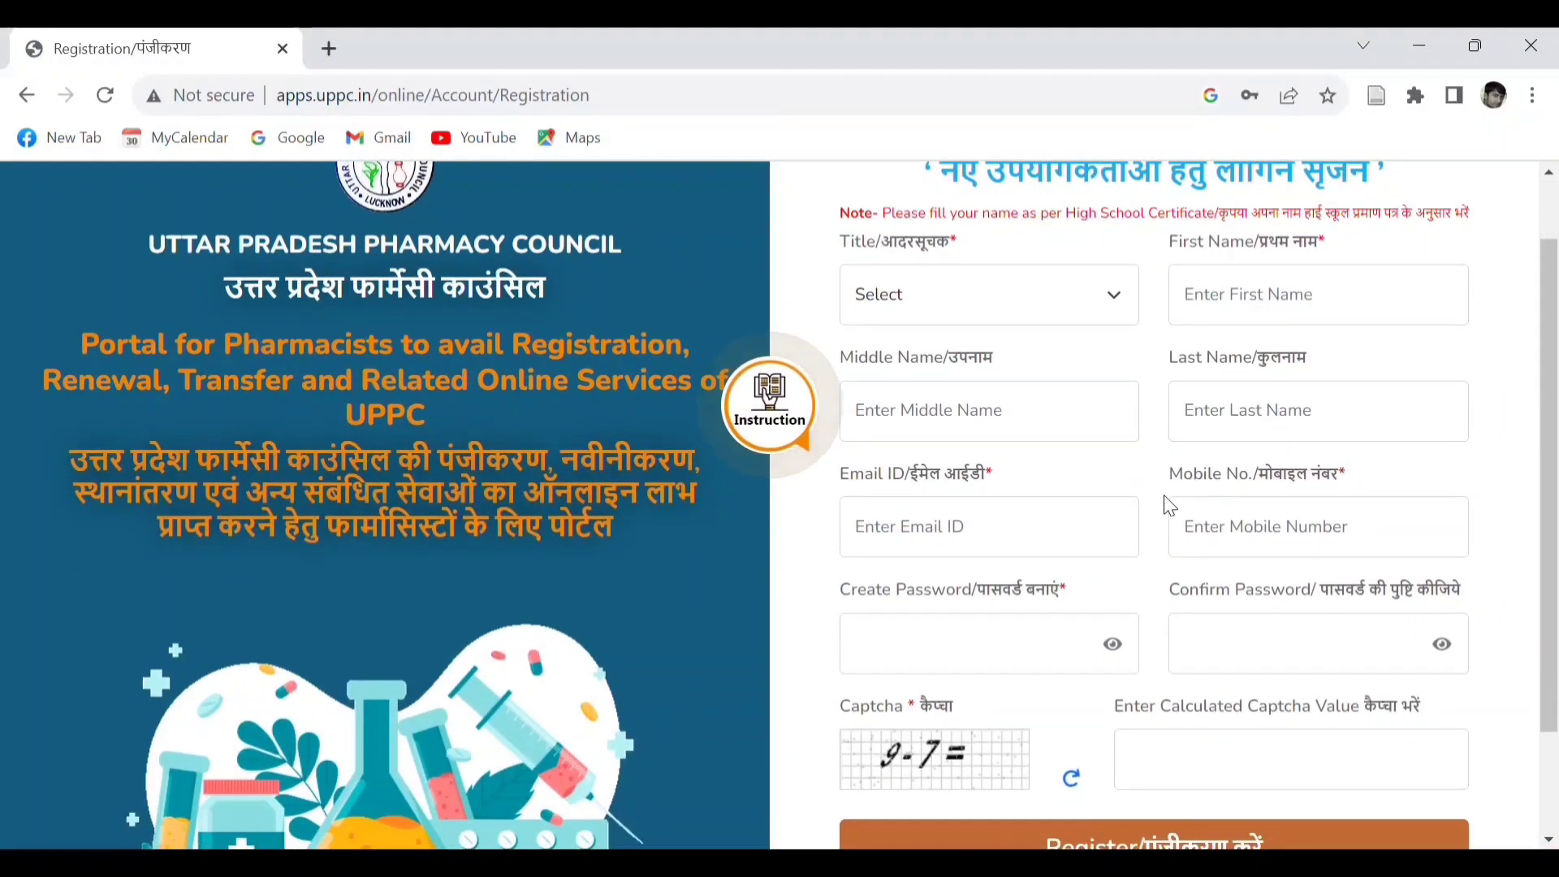
scroll(1169, 510, "down", 1)
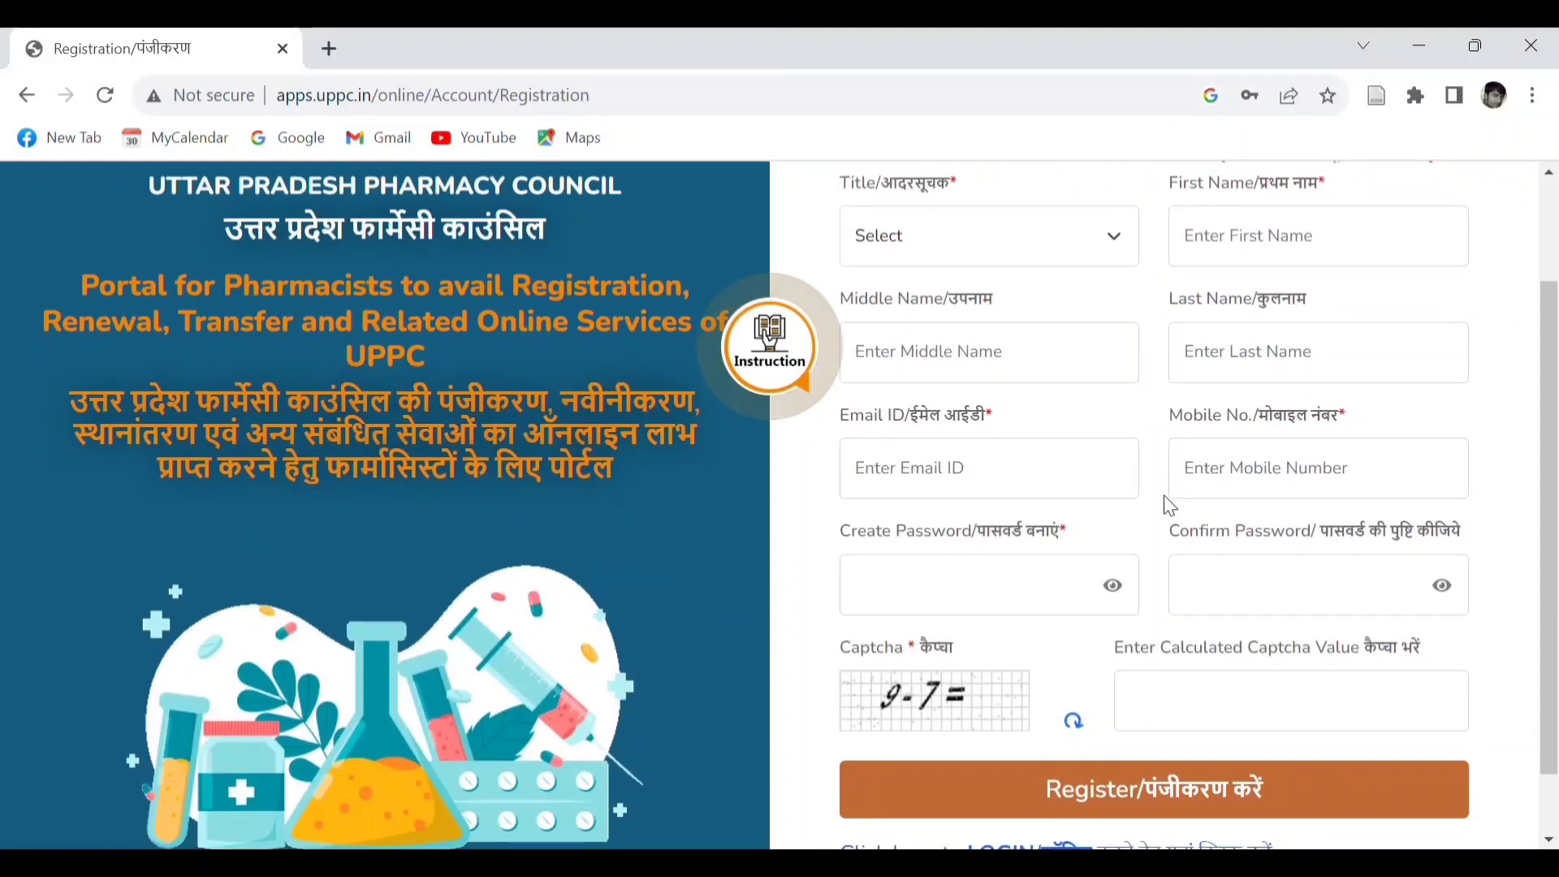
left_click(1119, 241)
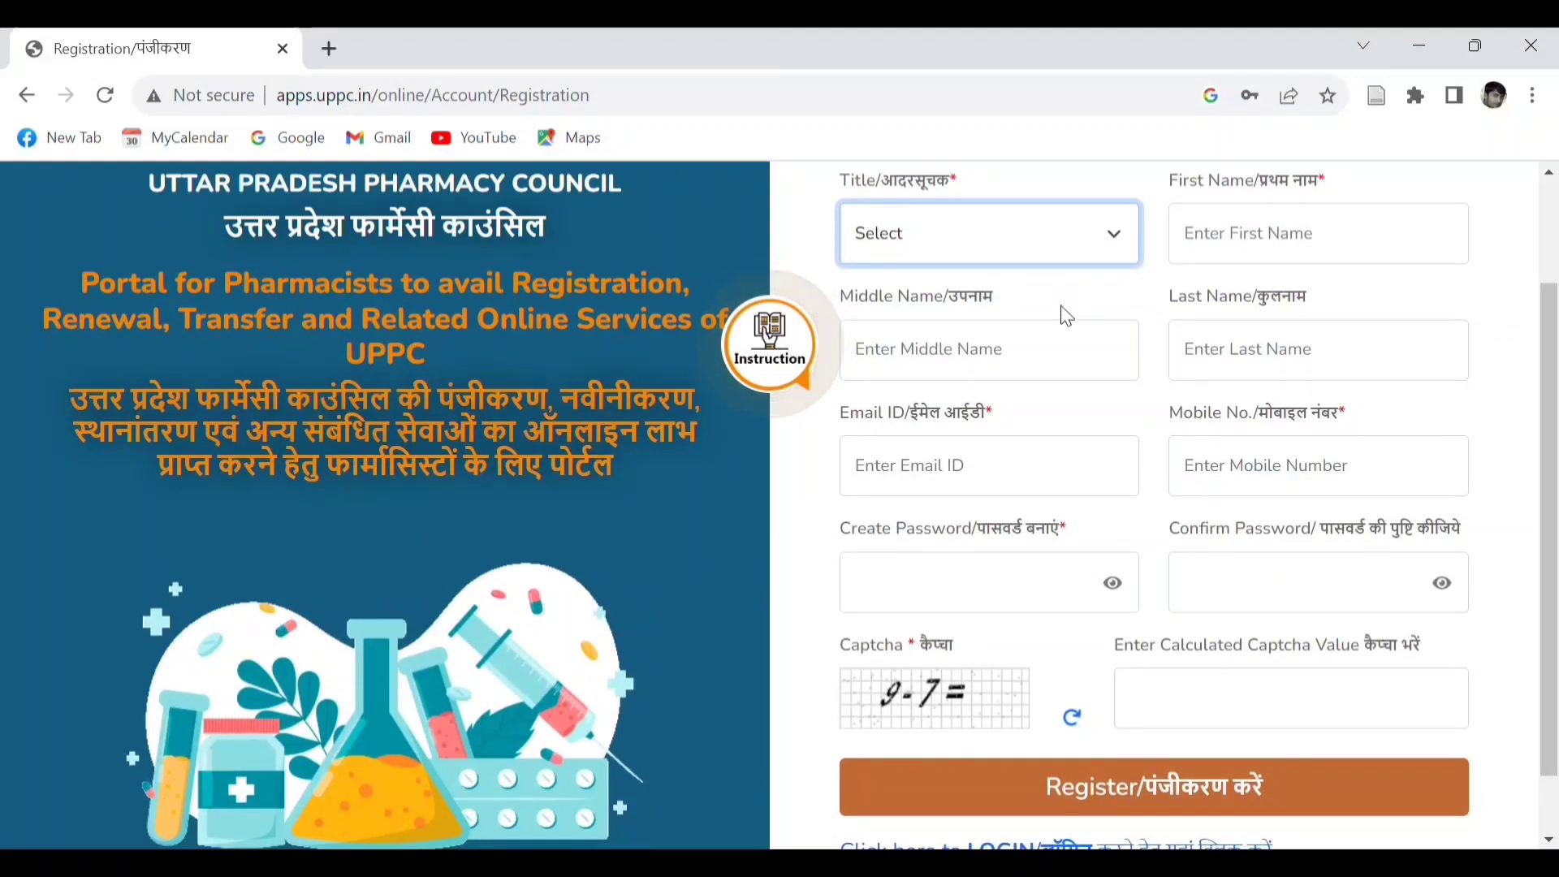
key("Down")
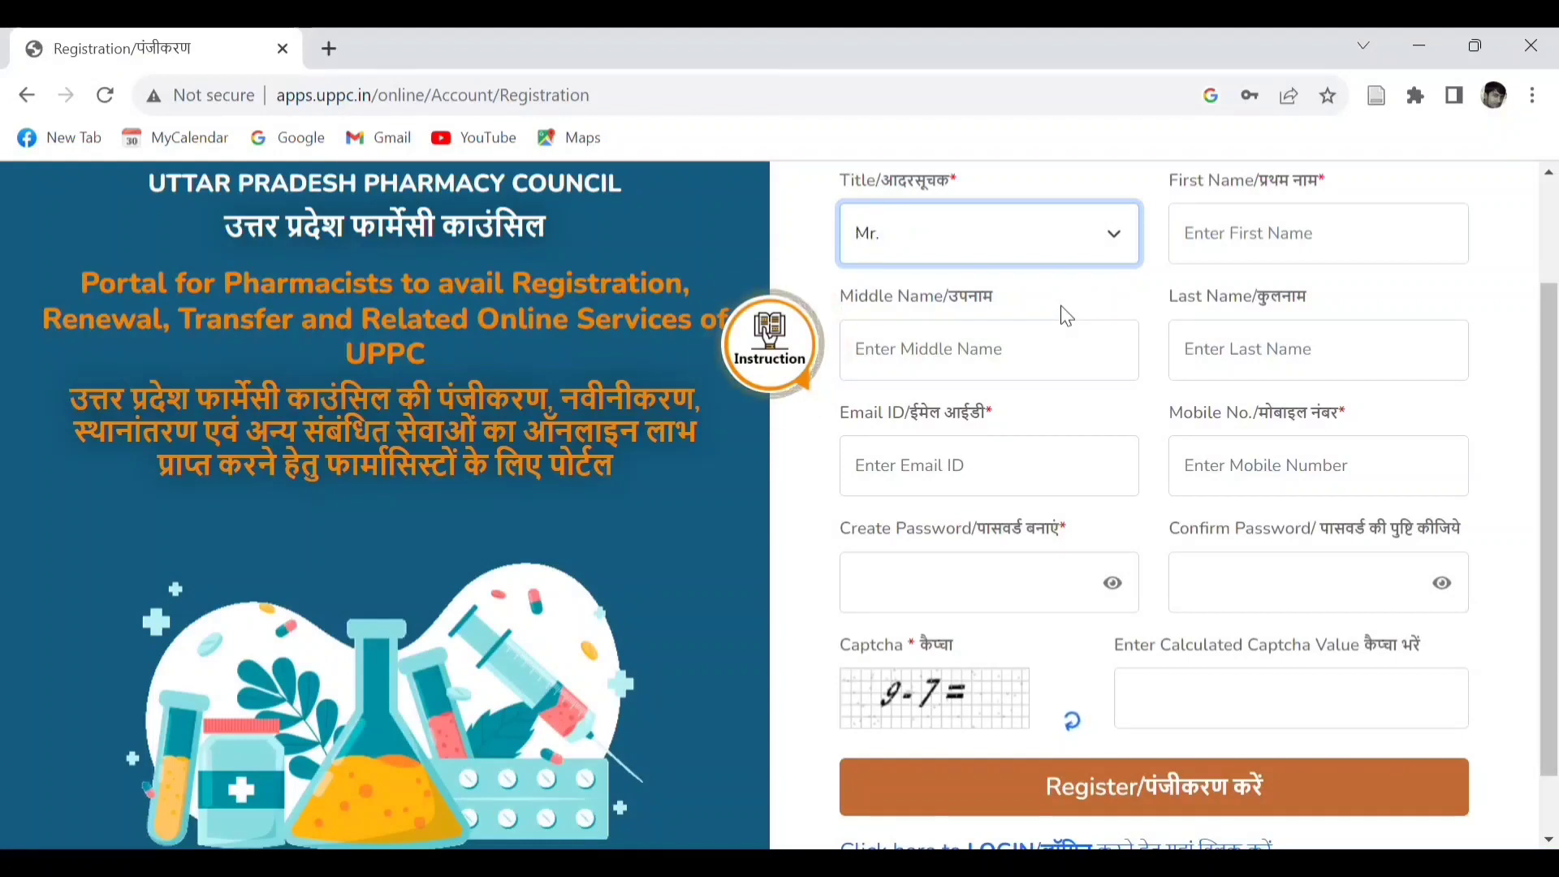
- Enter the applicant's first name, clearing mistaken entries, and type the last name
left_click(1278, 260)
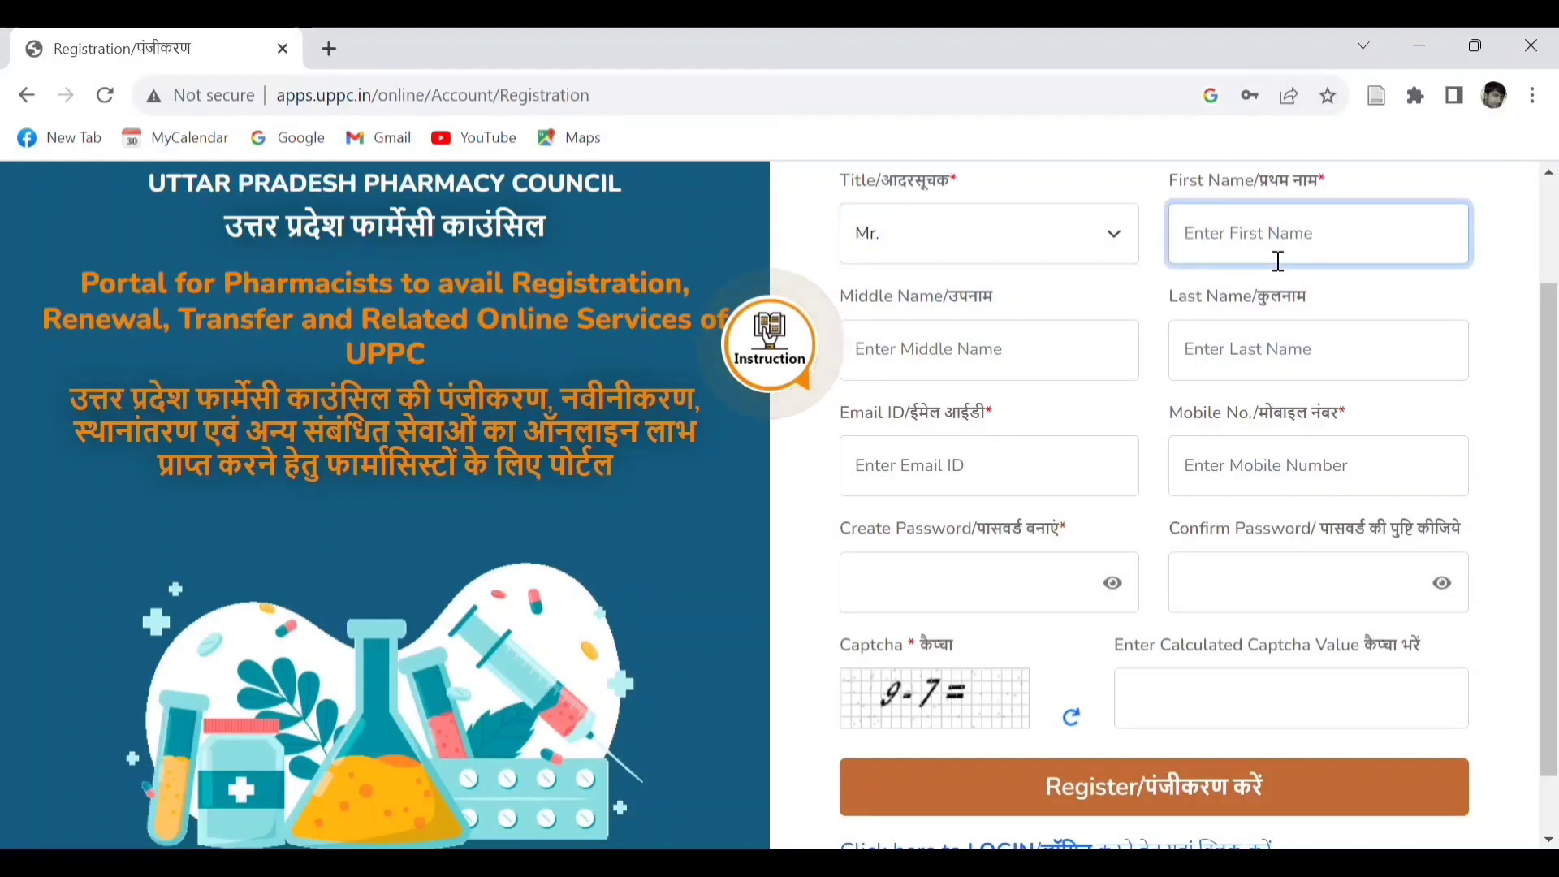
type("S")
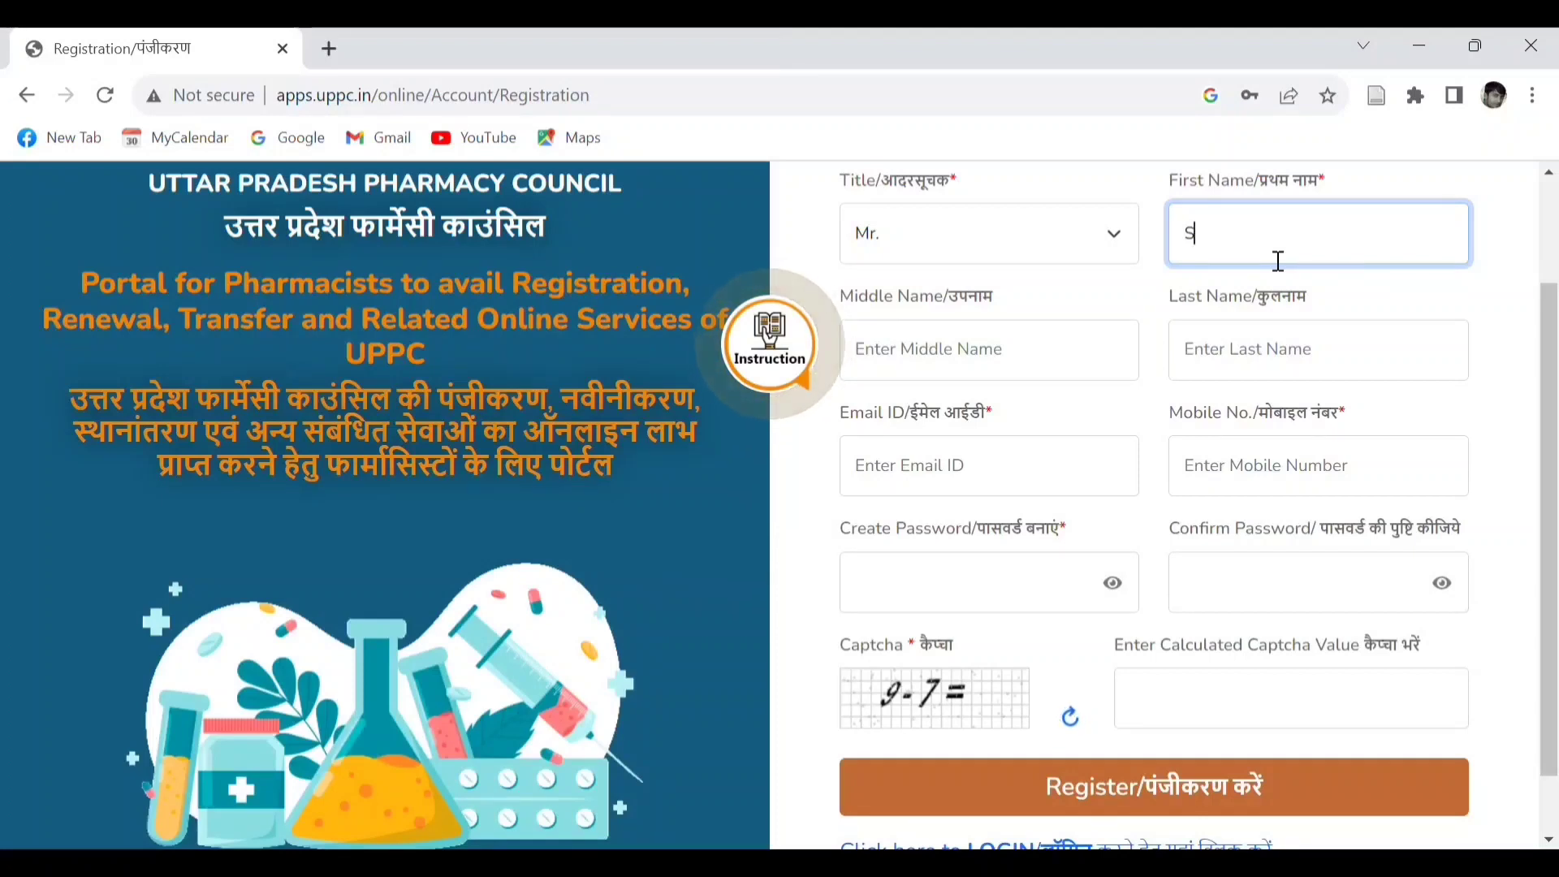
key("BackSpace")
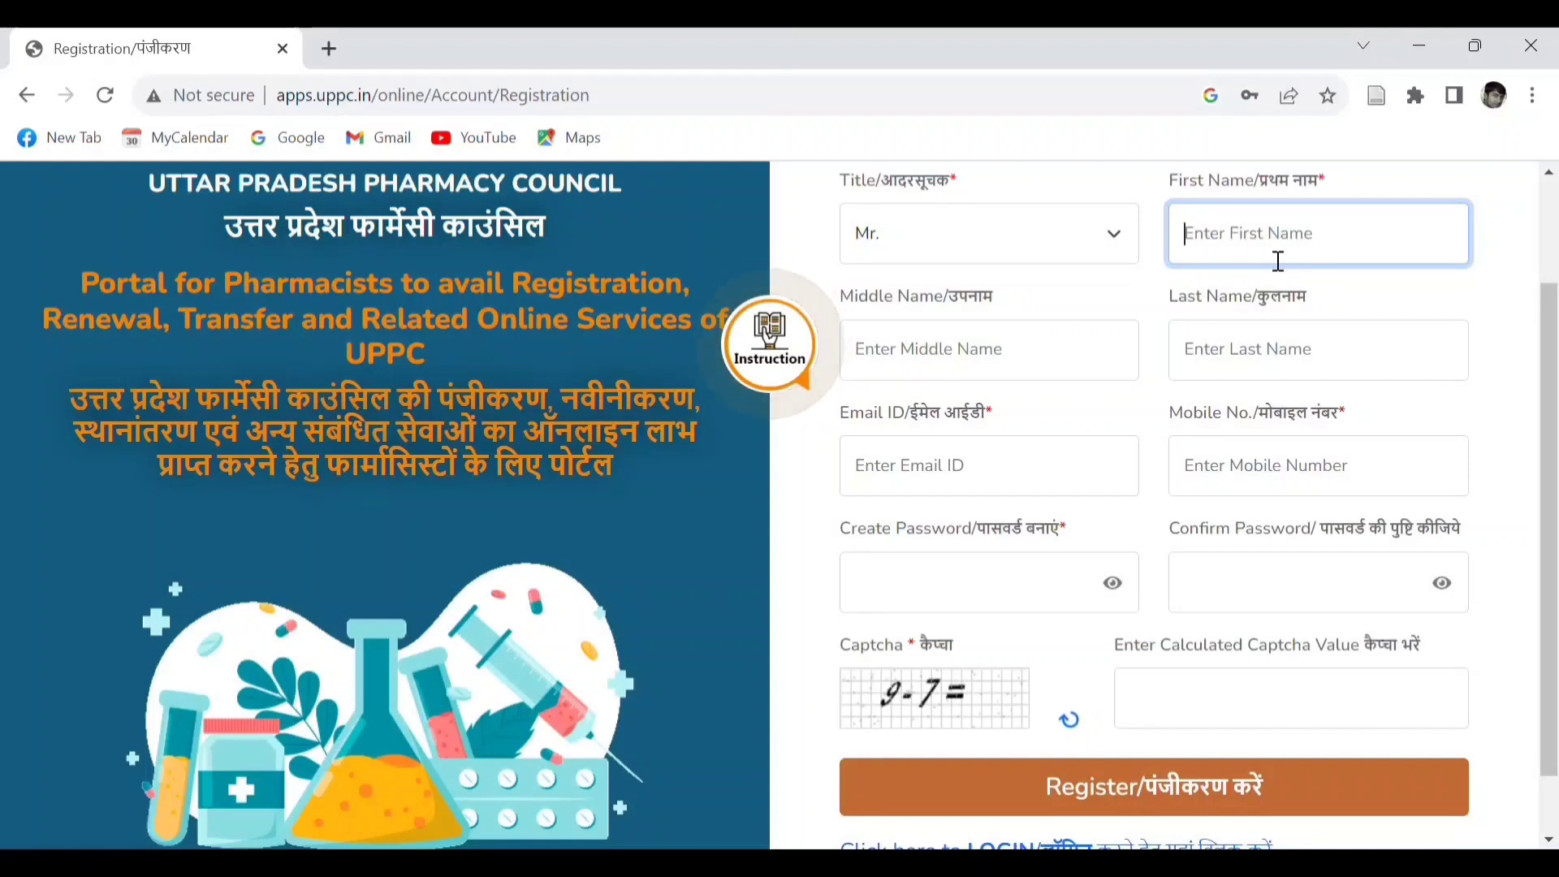
type("Schola")
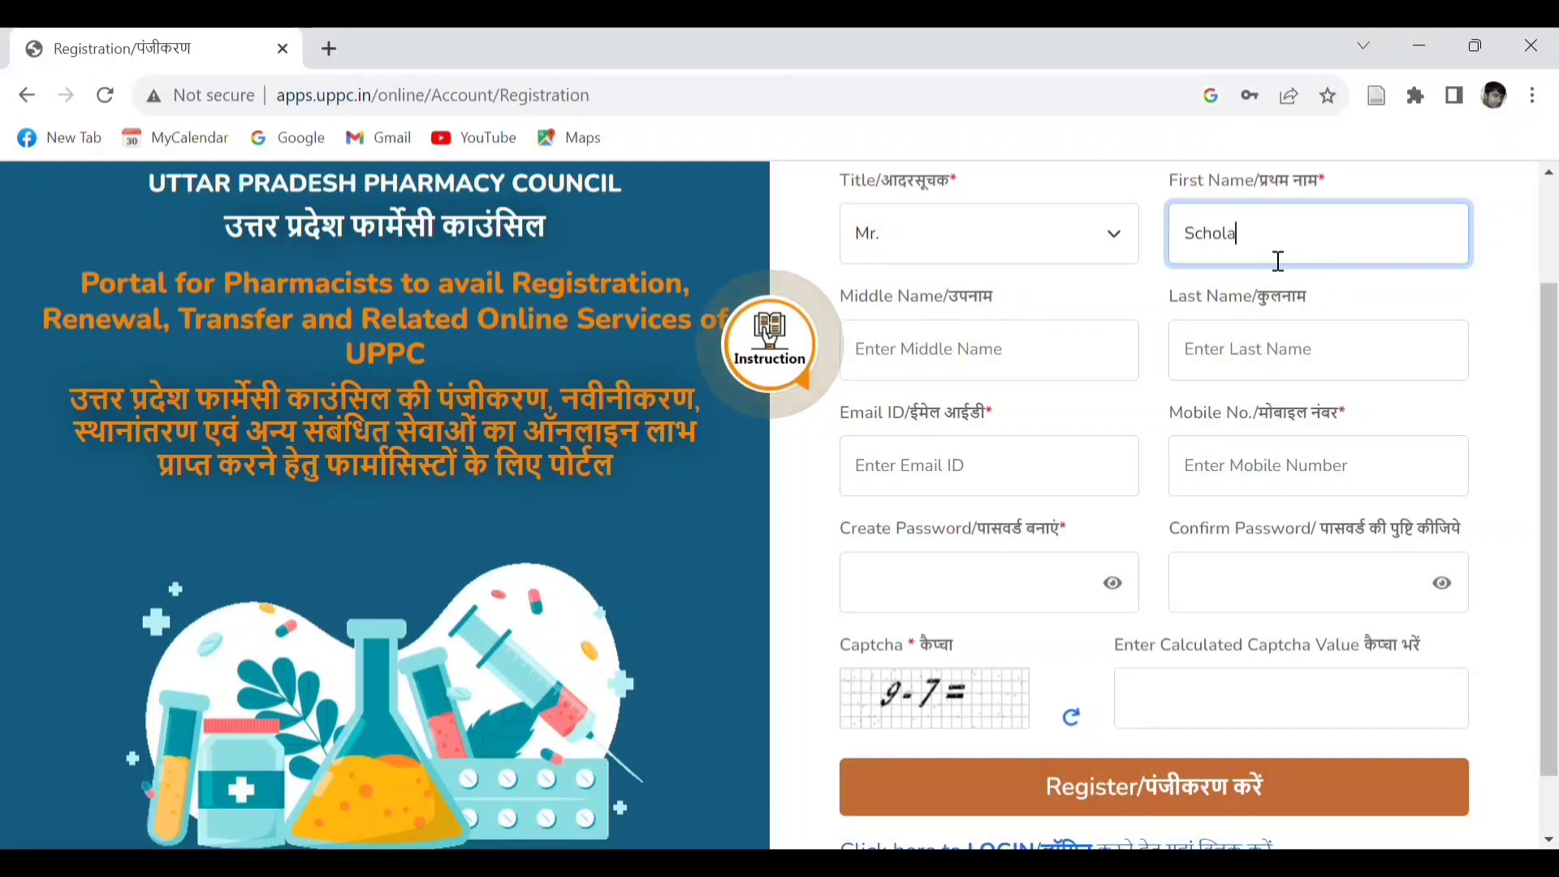
type("r P")
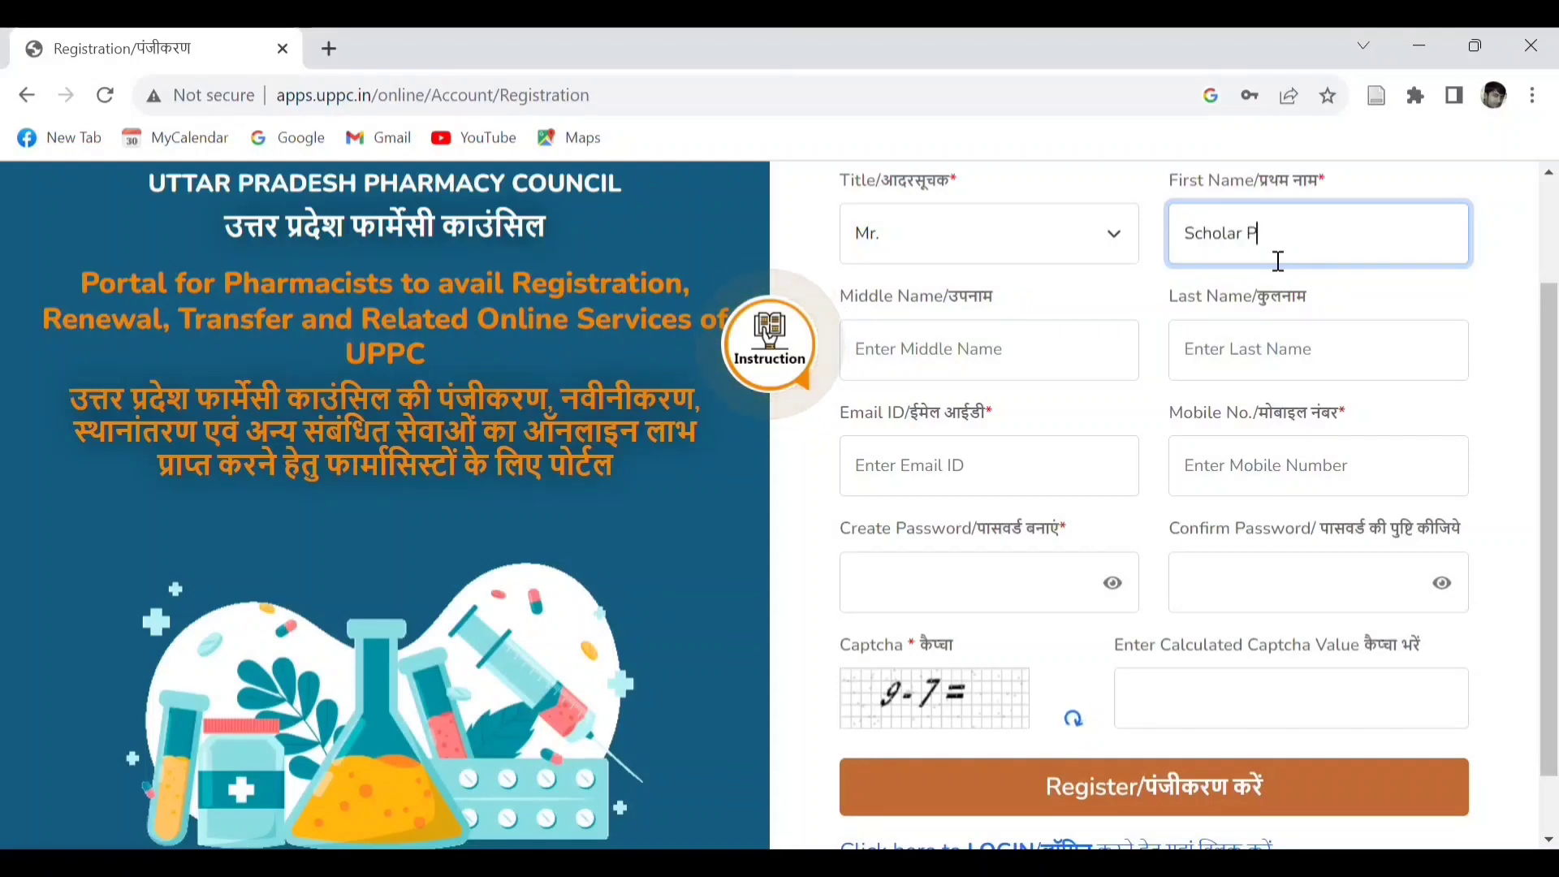
type("harmacy")
key("BackSpace")
key("BackSpace")
key("BackSpace")
key("BackSpace")
key("BackSpace")
key("BackSpace")
key("BackSpace")
key("BackSpace")
left_click(1310, 357)
type("Pha")
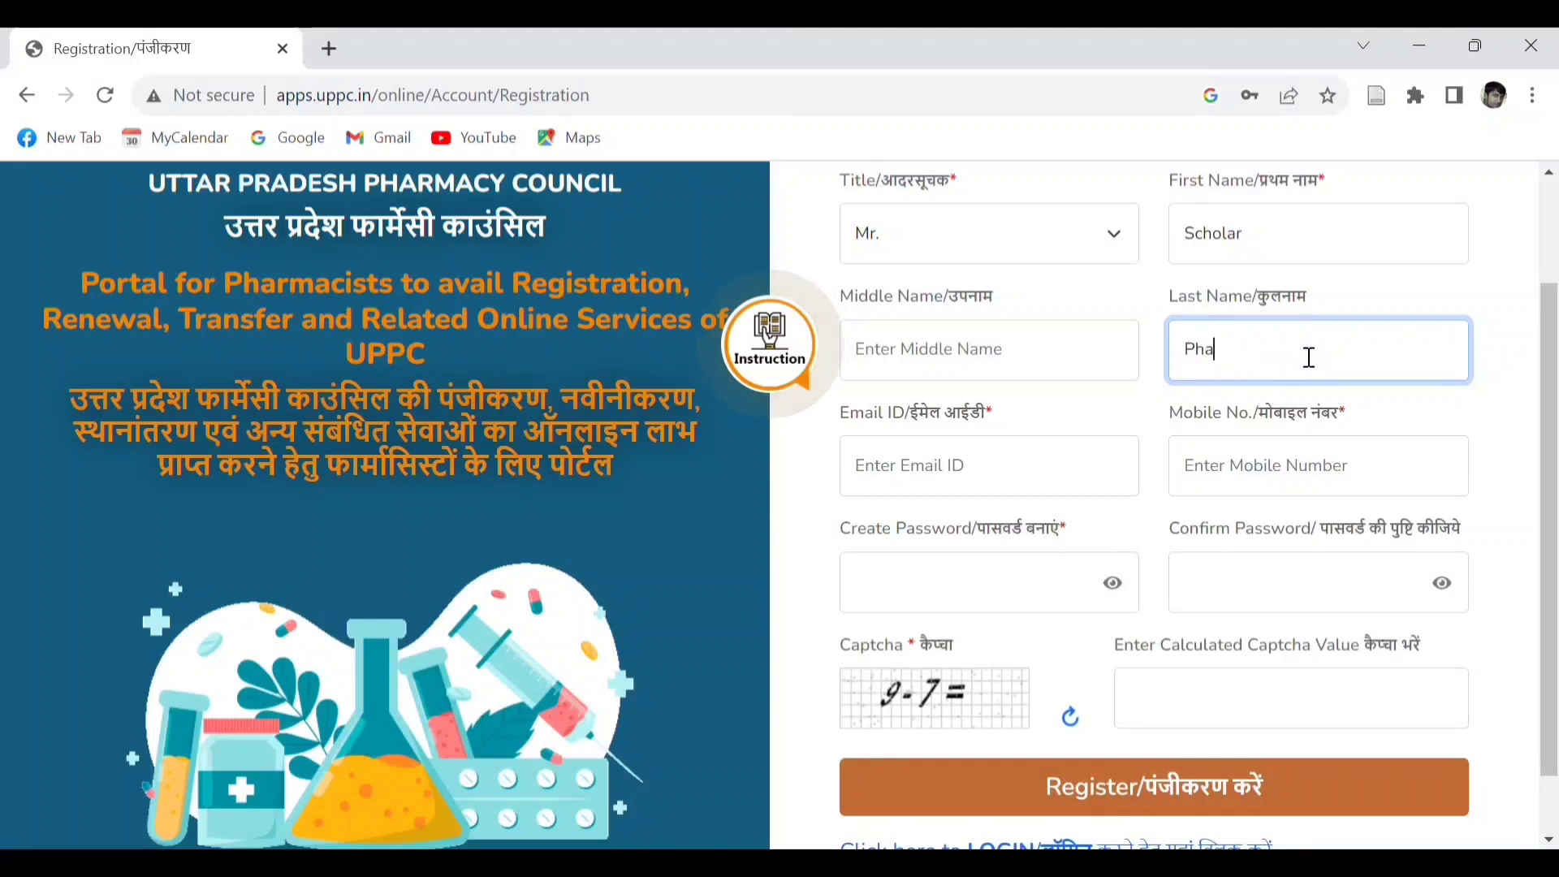
type("rmacy")
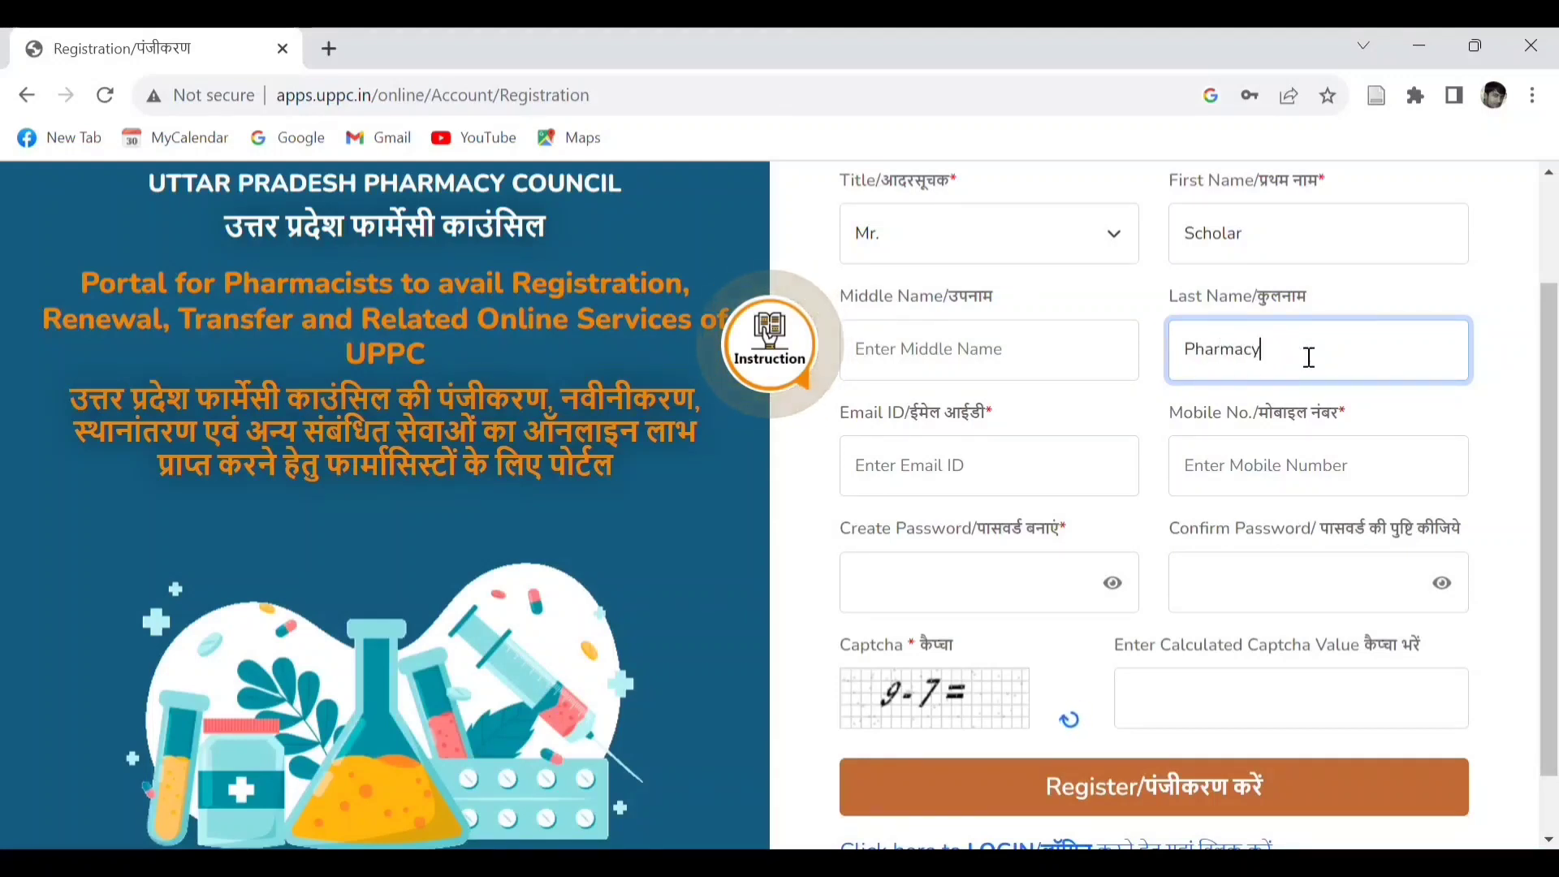
key("BackSpace")
key("BackSpace")
key("BackSpace")
key("BackSpace")
key("BackSpace")
key("BackSpace")
key("BackSpace")
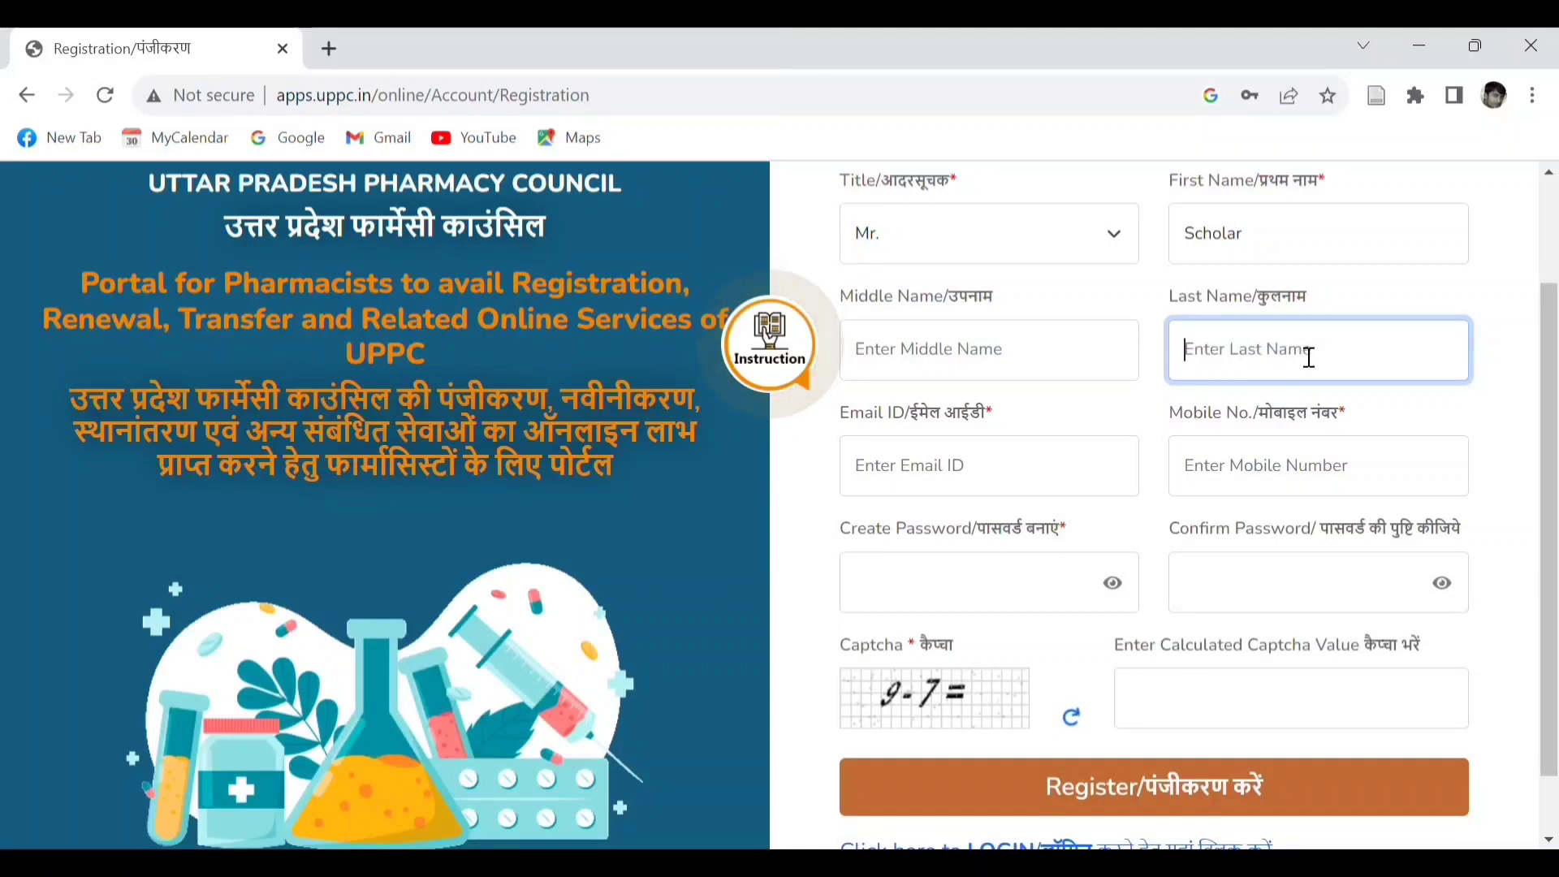
left_click(1297, 262)
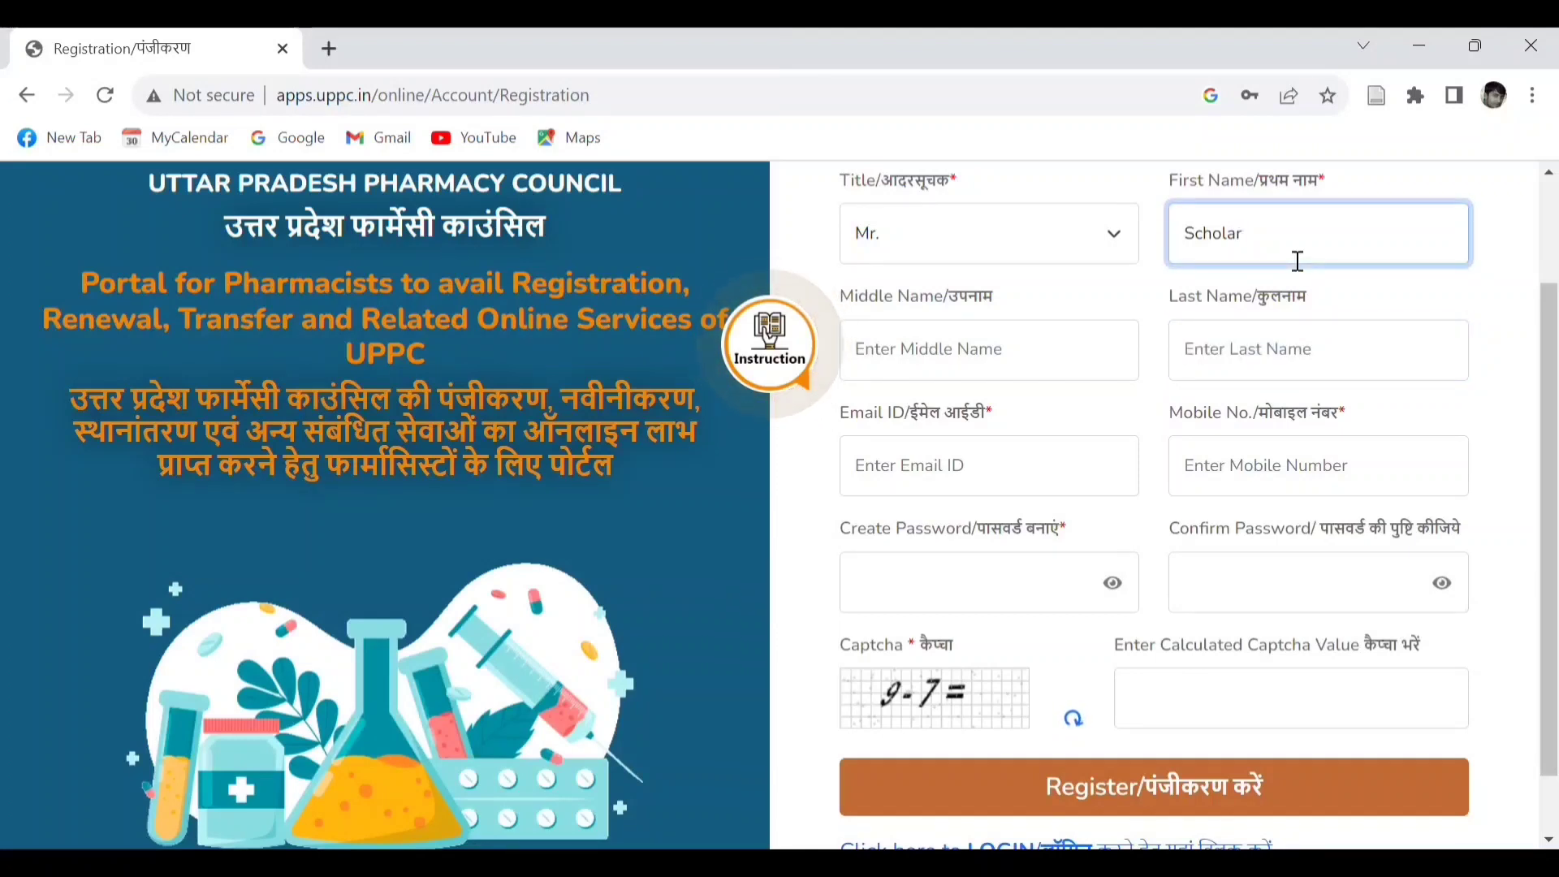
key("BackSpace")
key("BackSpace")
key("BackSpace")
key("BackSpace")
key("BackSpace")
key("BackSpace")
key("BackSpace")
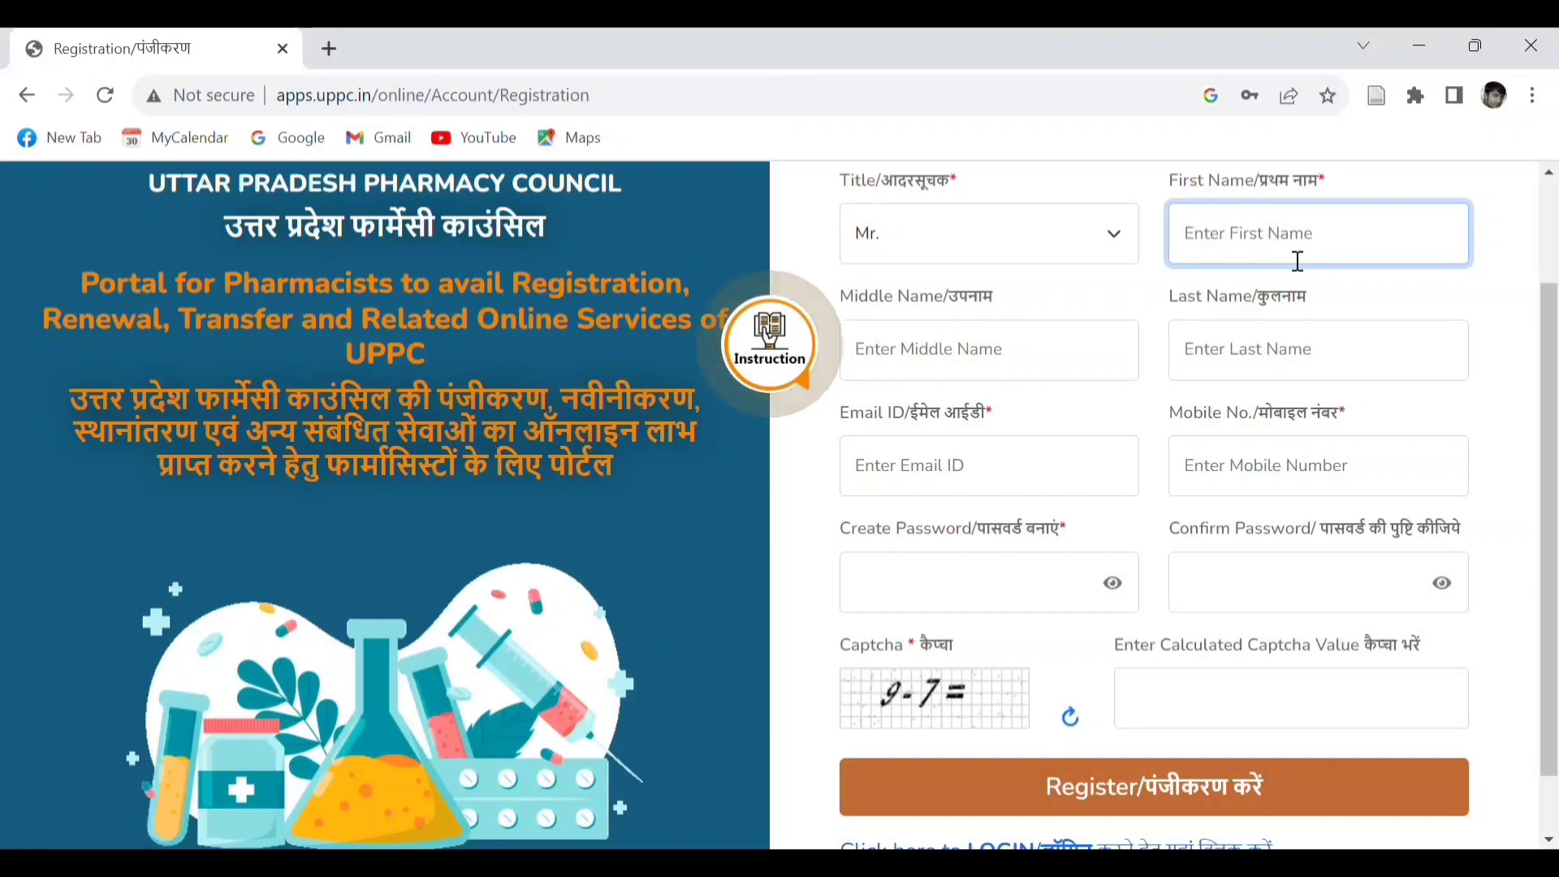
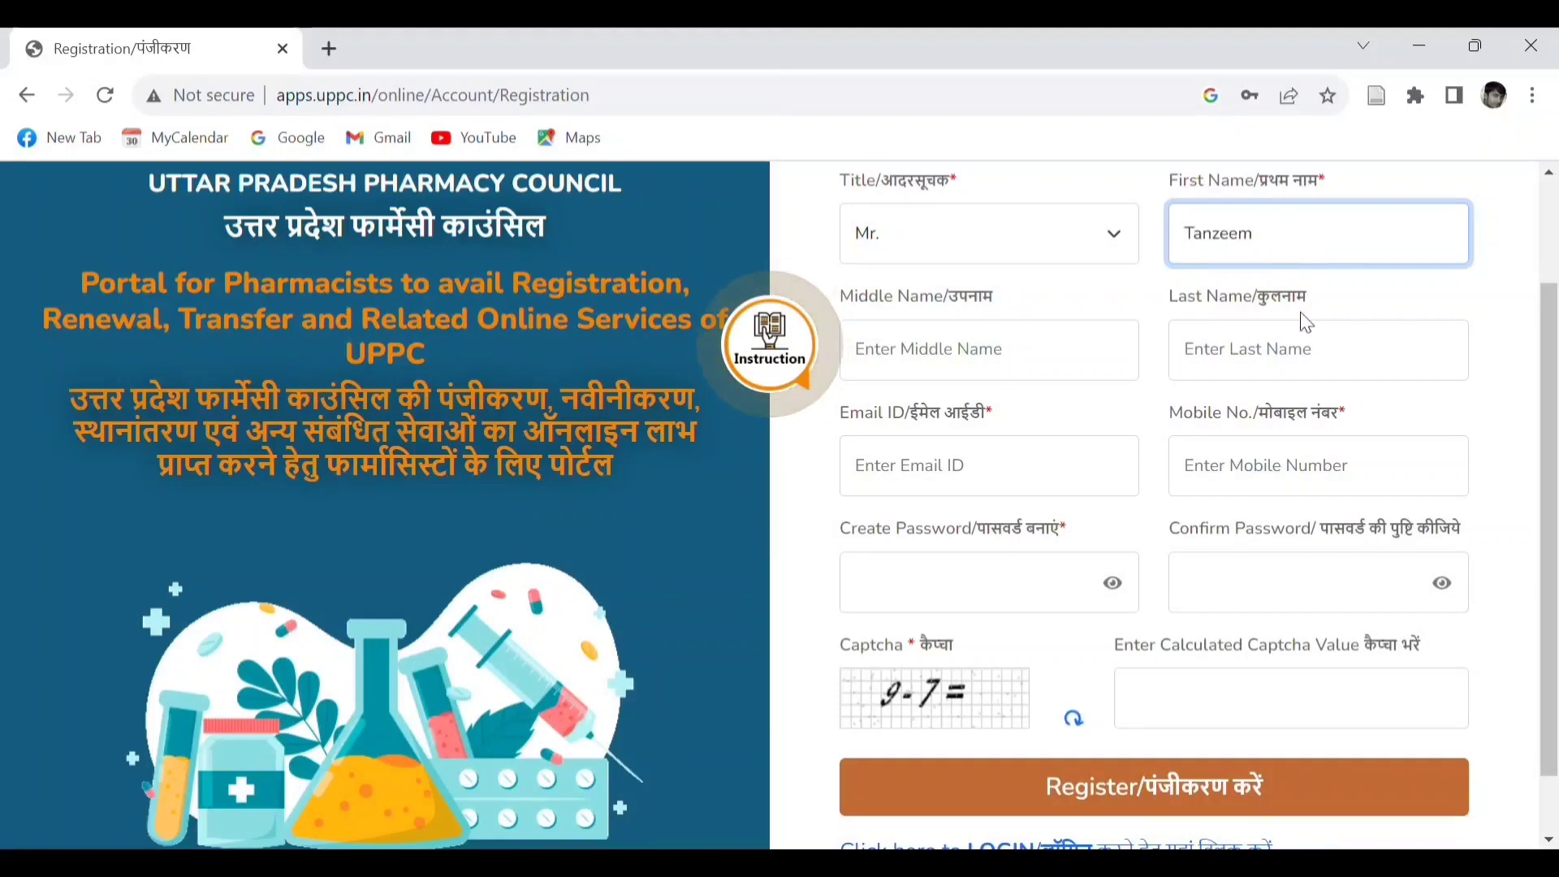
left_click(1313, 355)
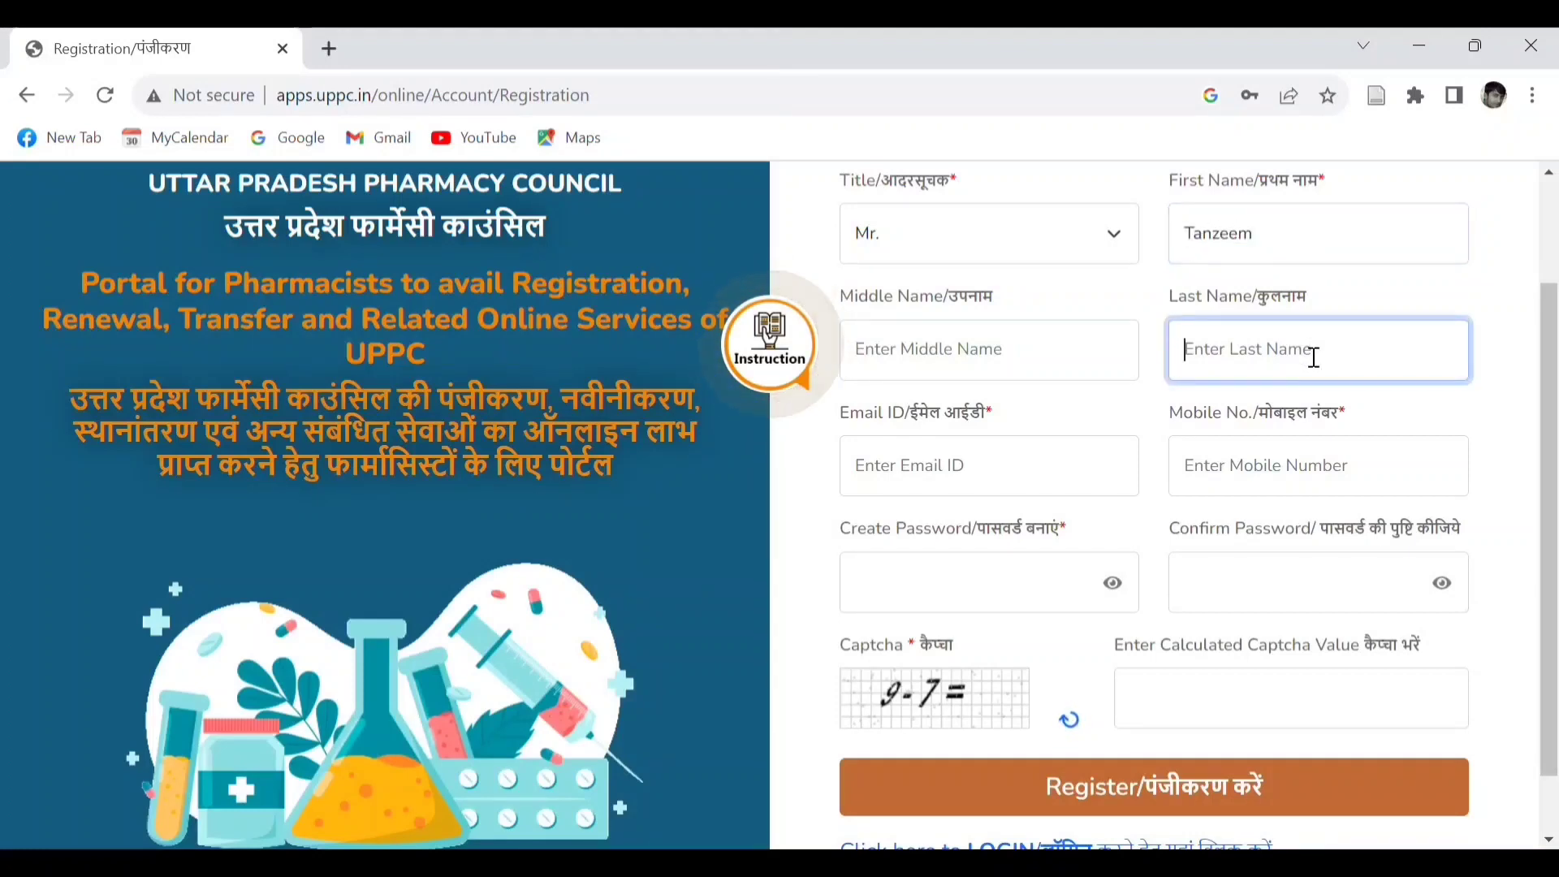
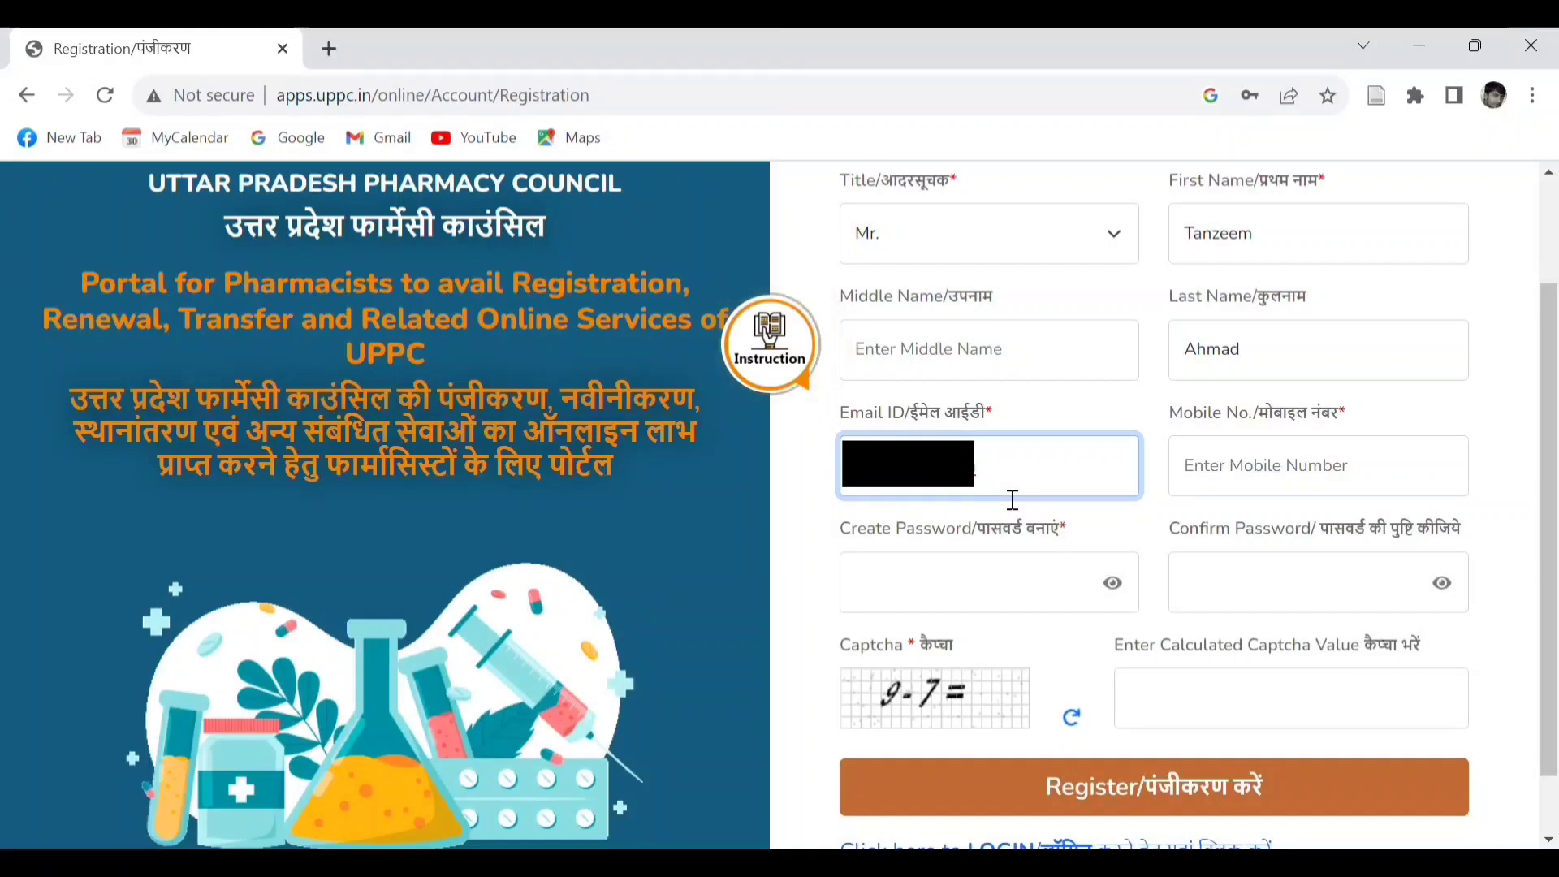
- Fill in the e-mail, mobile number and matching create and confirm passwords
type("@gmail.com")
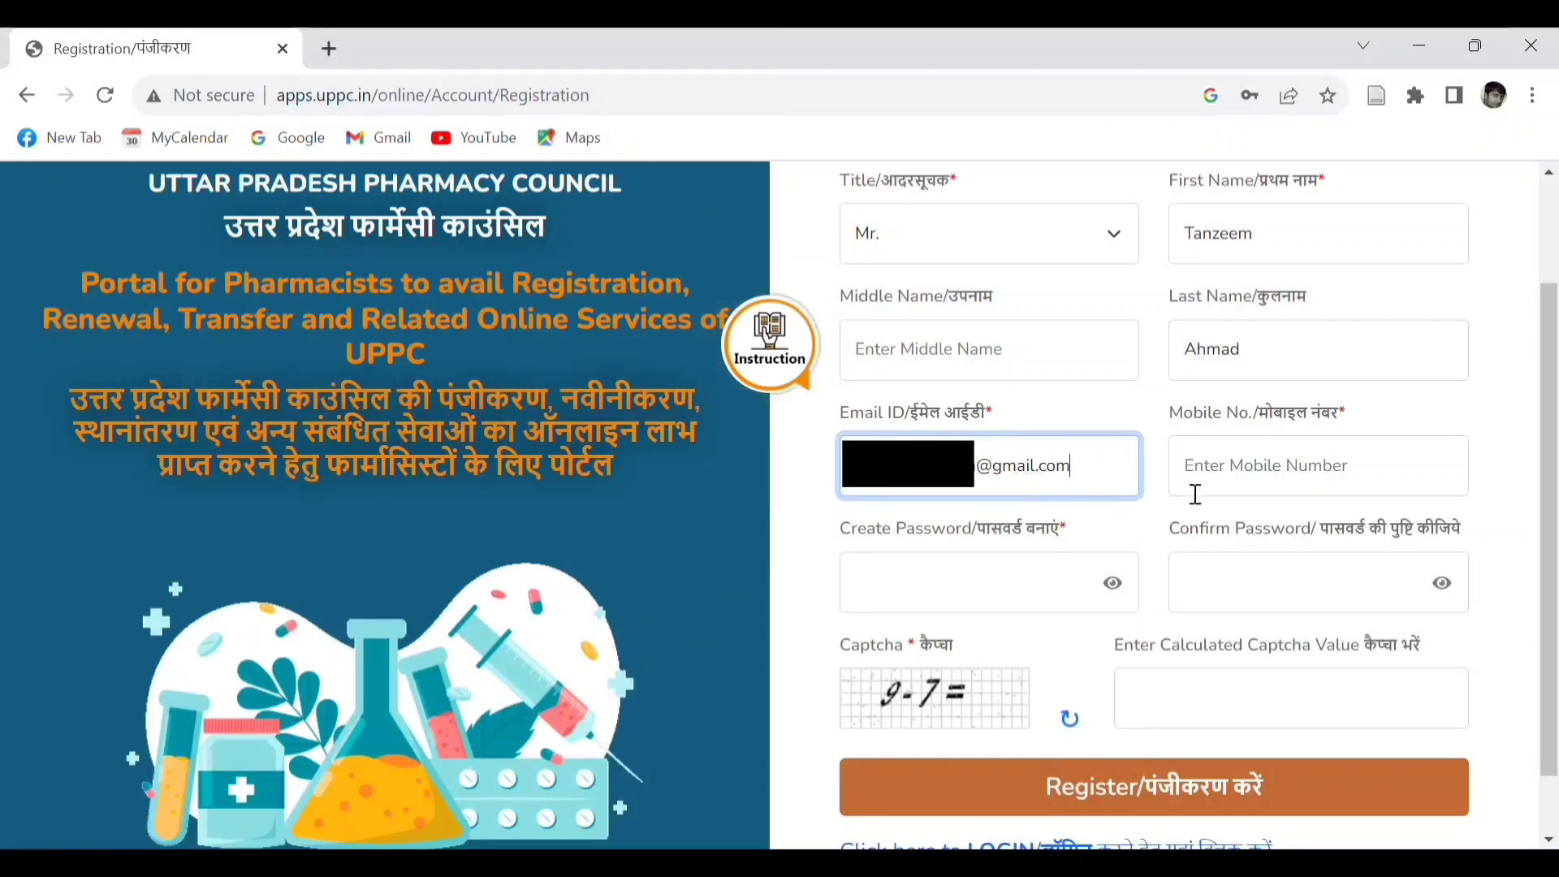
left_click(1231, 485)
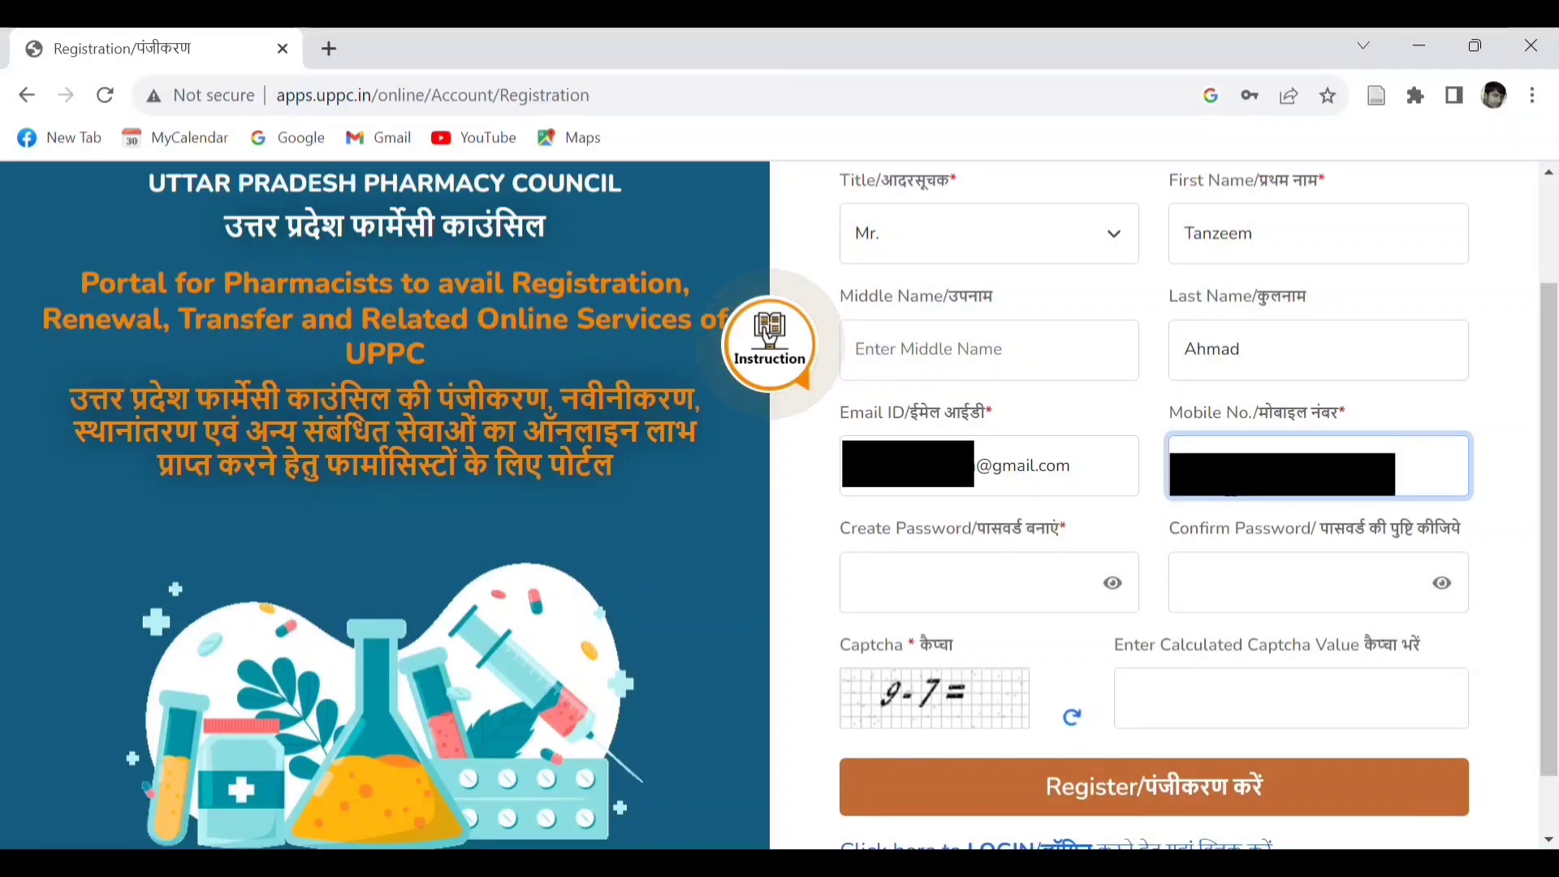
left_click(1039, 584)
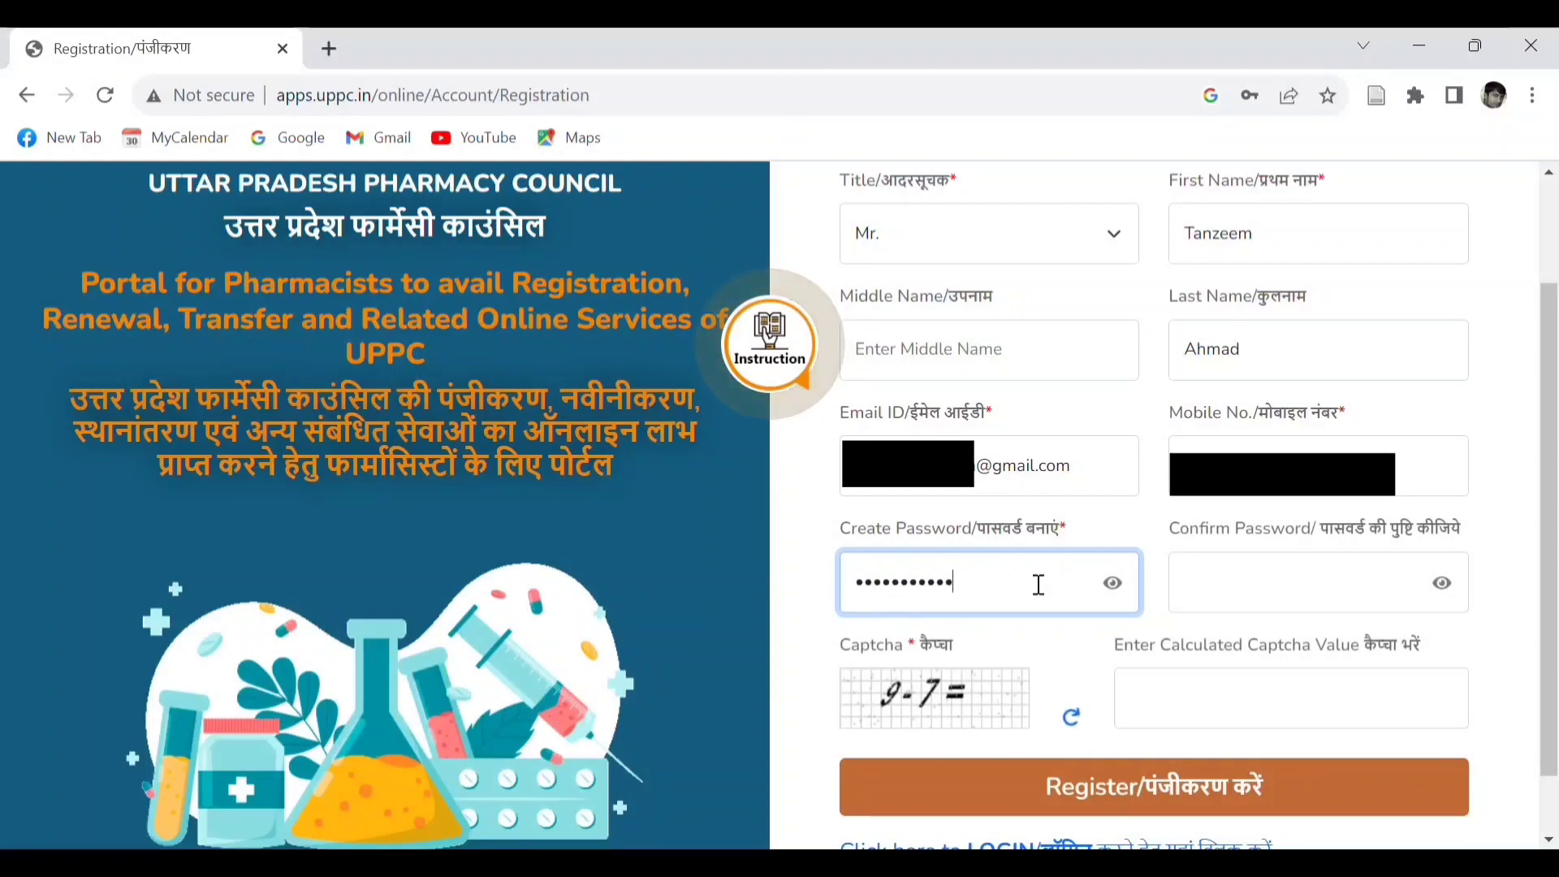
left_click(1288, 588)
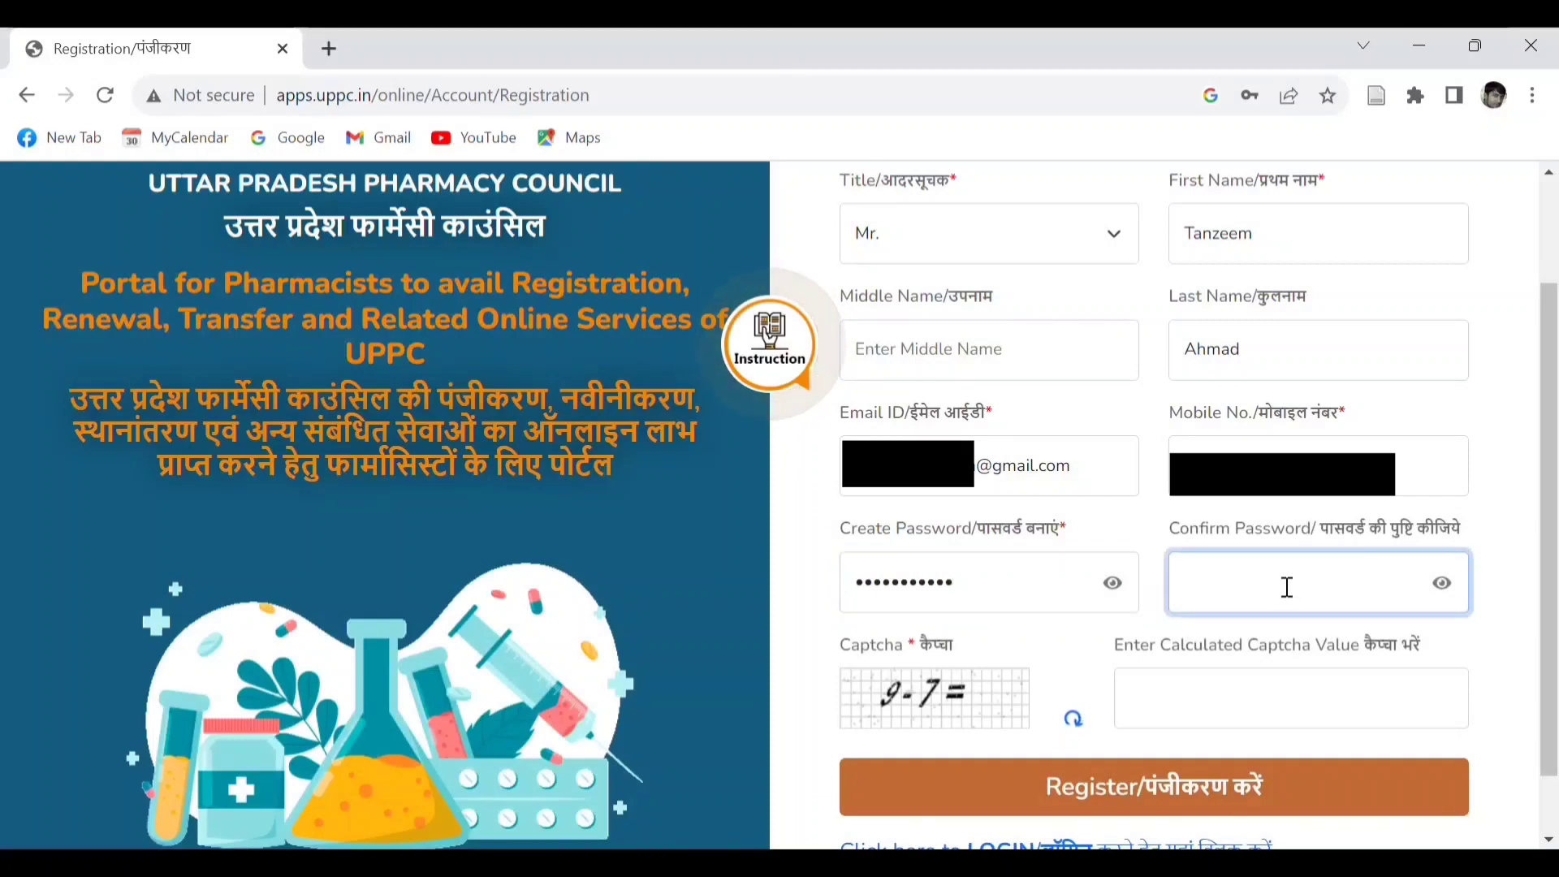
type("•••••••••")
- Answer the captcha with 2 and submit the registration with Register
scroll(1085, 661, "down", 1)
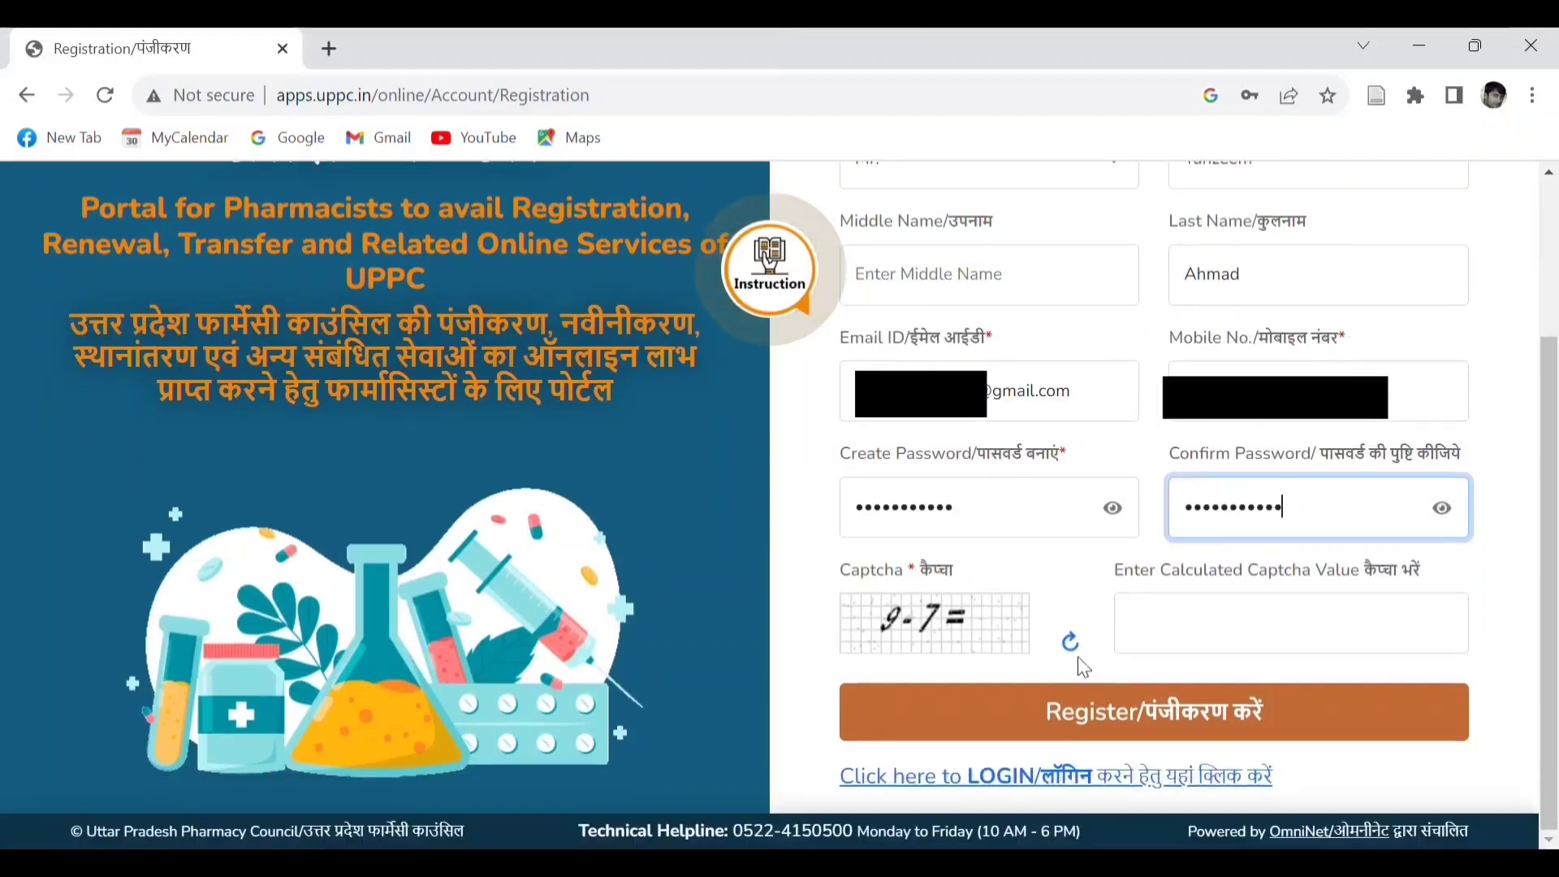
left_click(1215, 630)
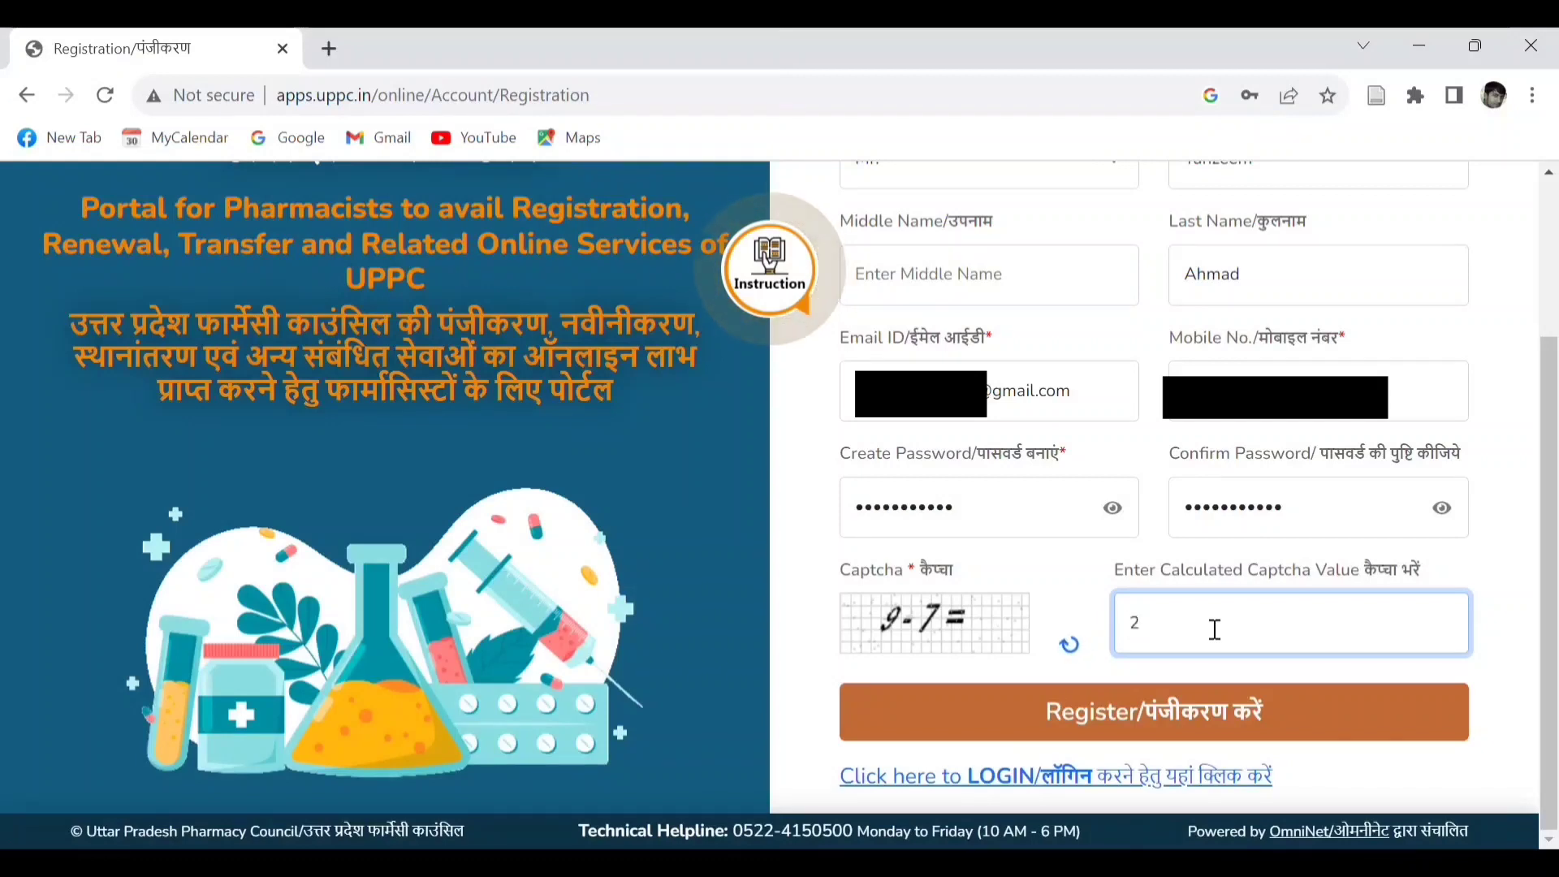
left_click(1113, 706)
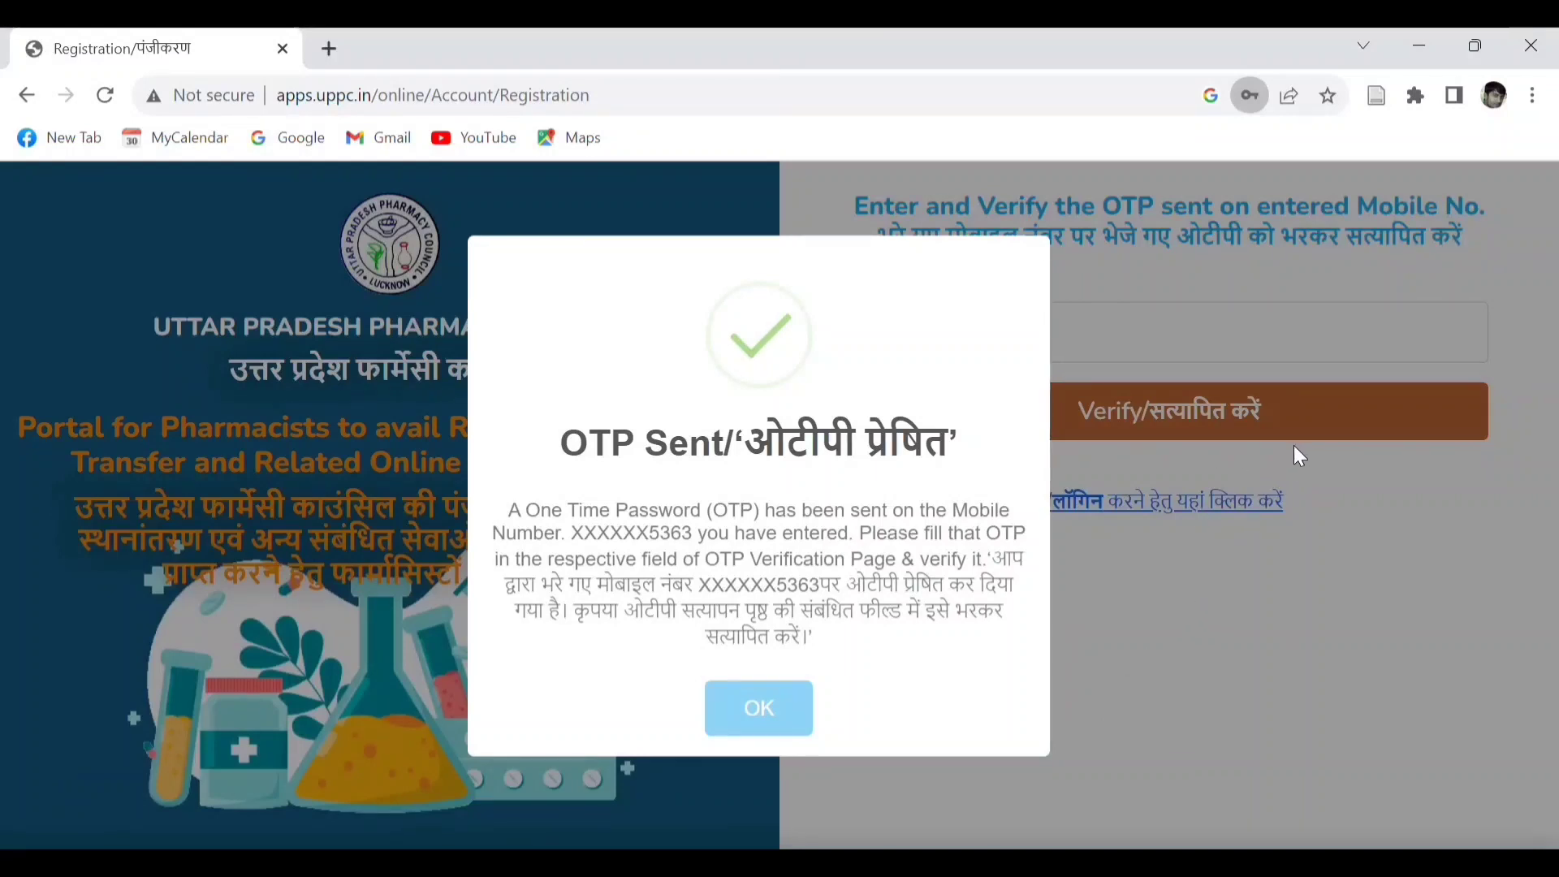
- Dismiss the OTP-sent notice, enter the received OTP and verify it
left_click(789, 719)
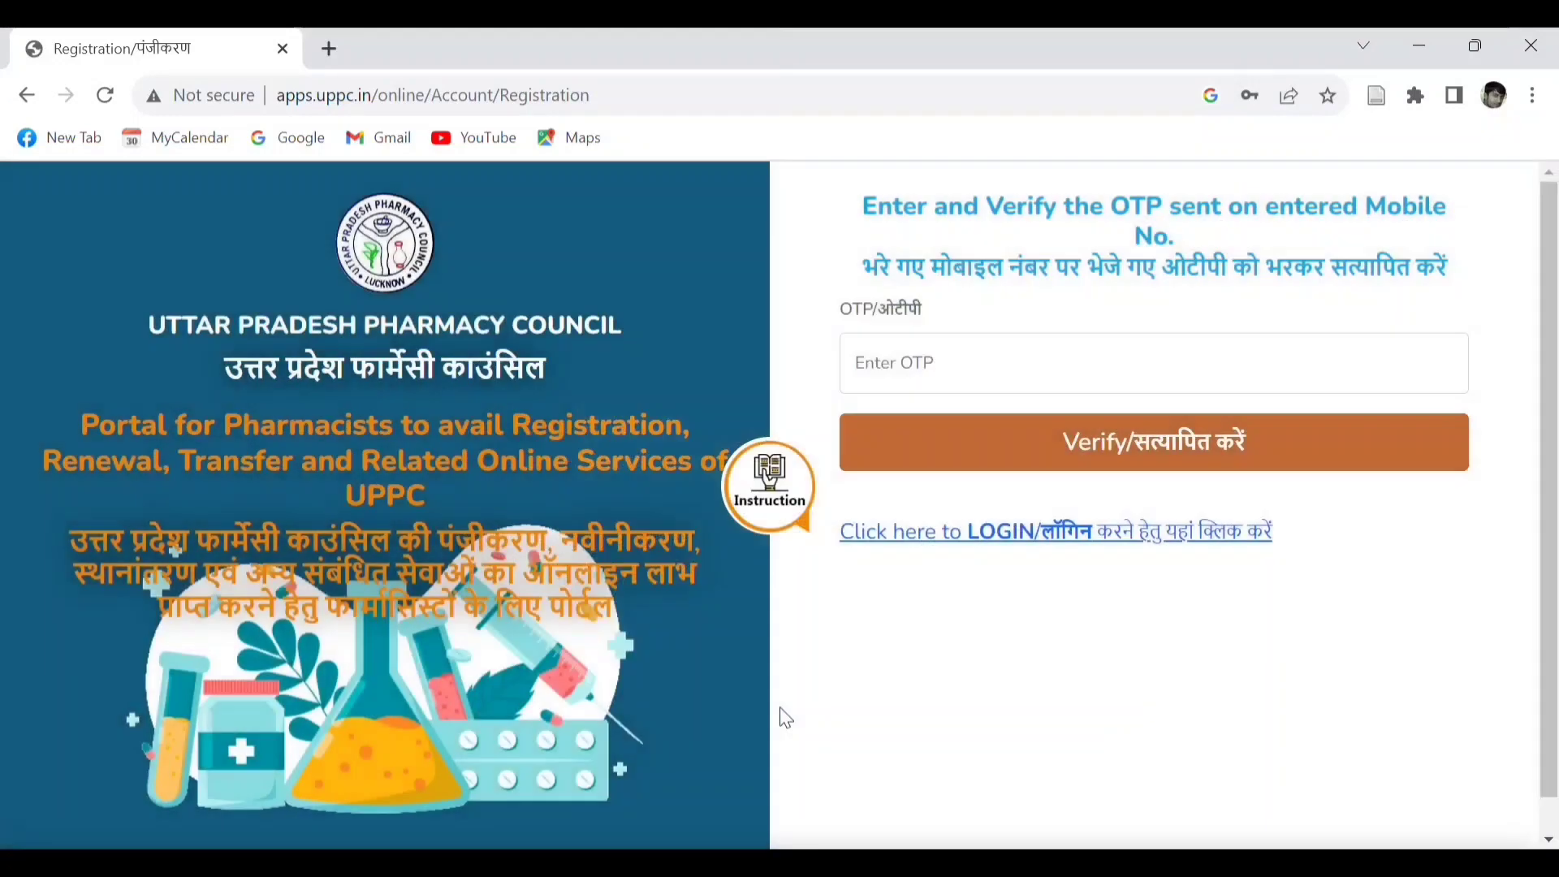
left_click(1069, 384)
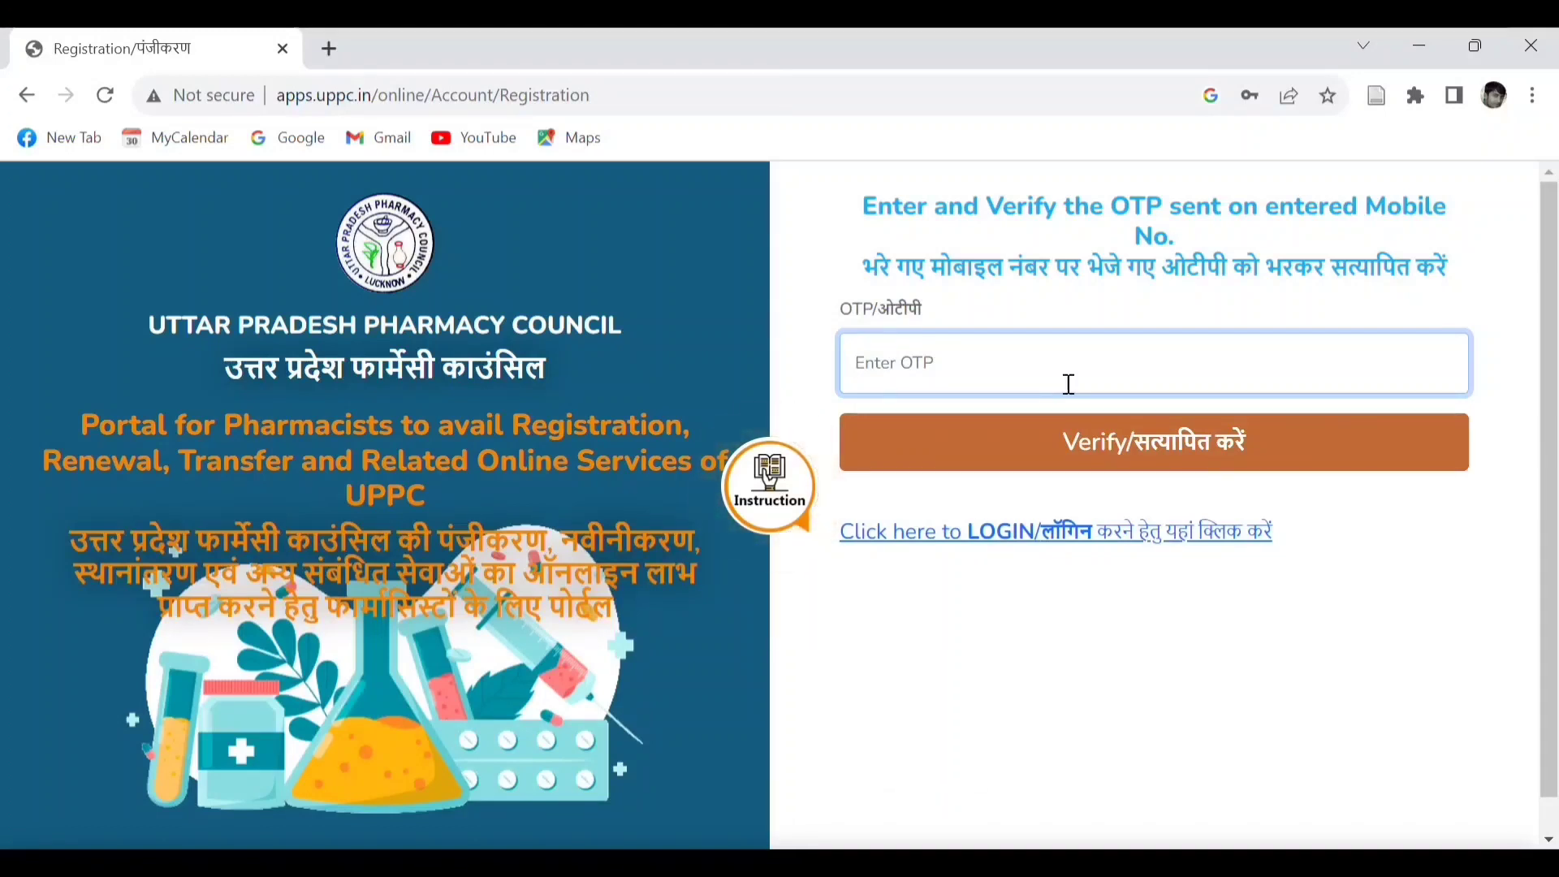
left_click(1093, 432)
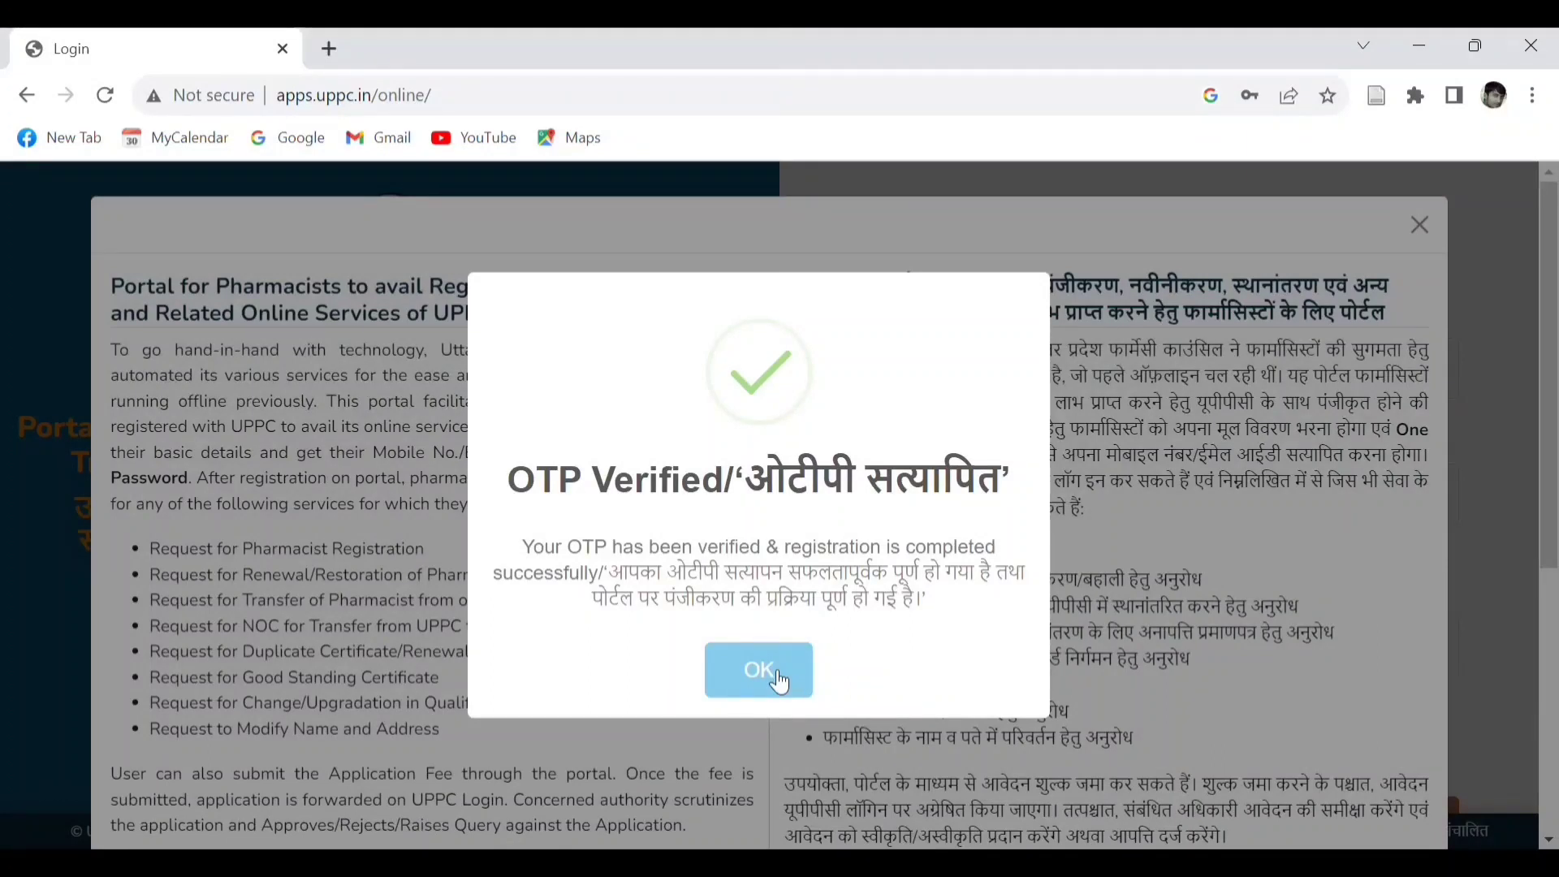
- Dismiss the OTP Verified confirmation and close the portal information notice
left_click(779, 681)
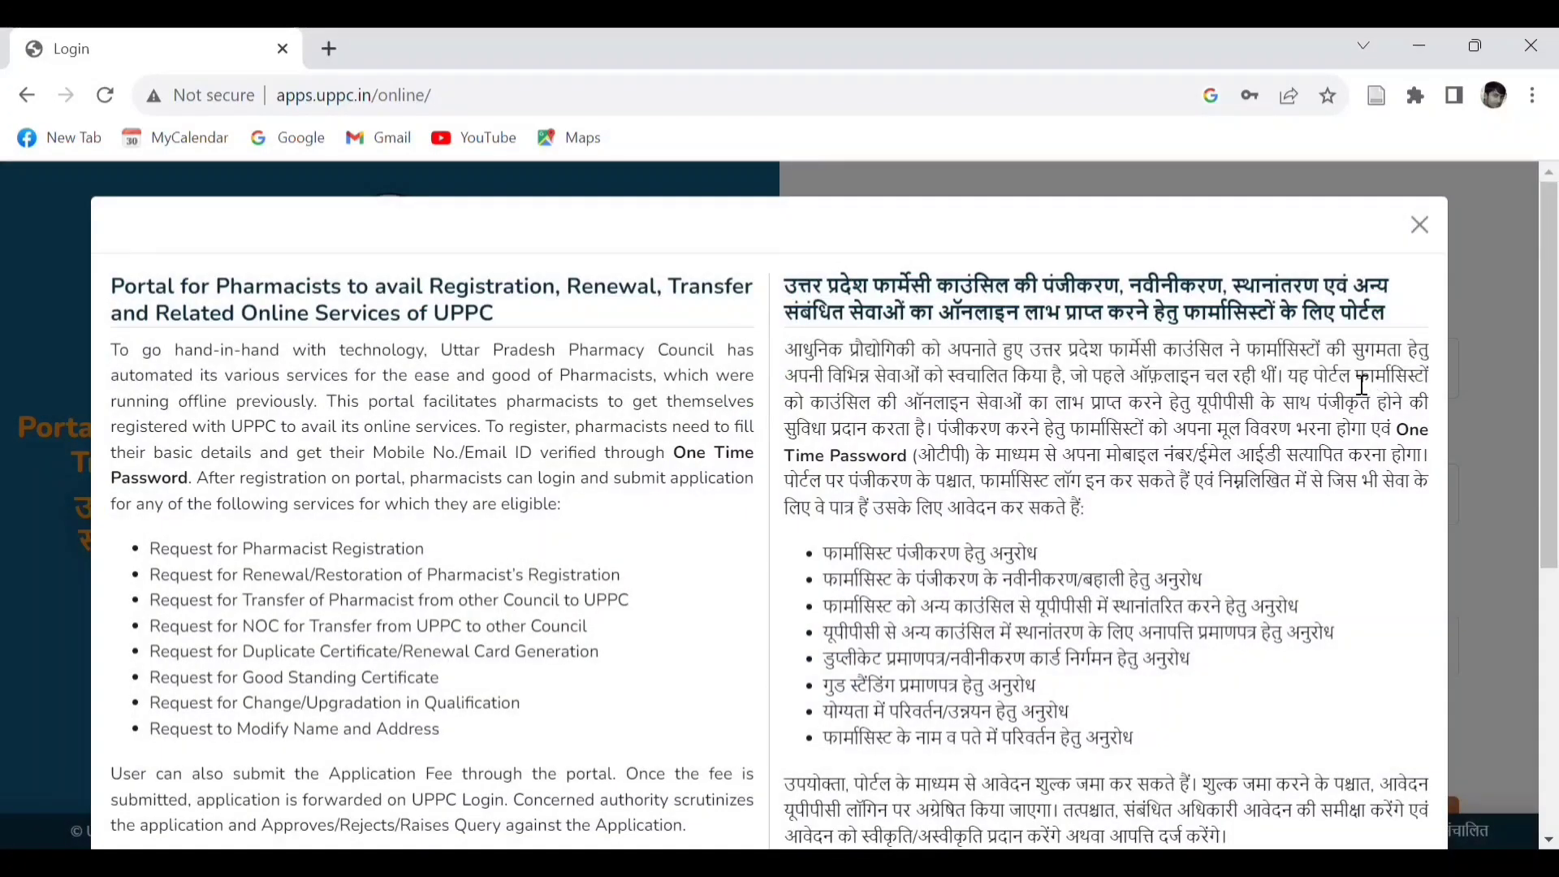
scroll(1362, 385, "down", 5)
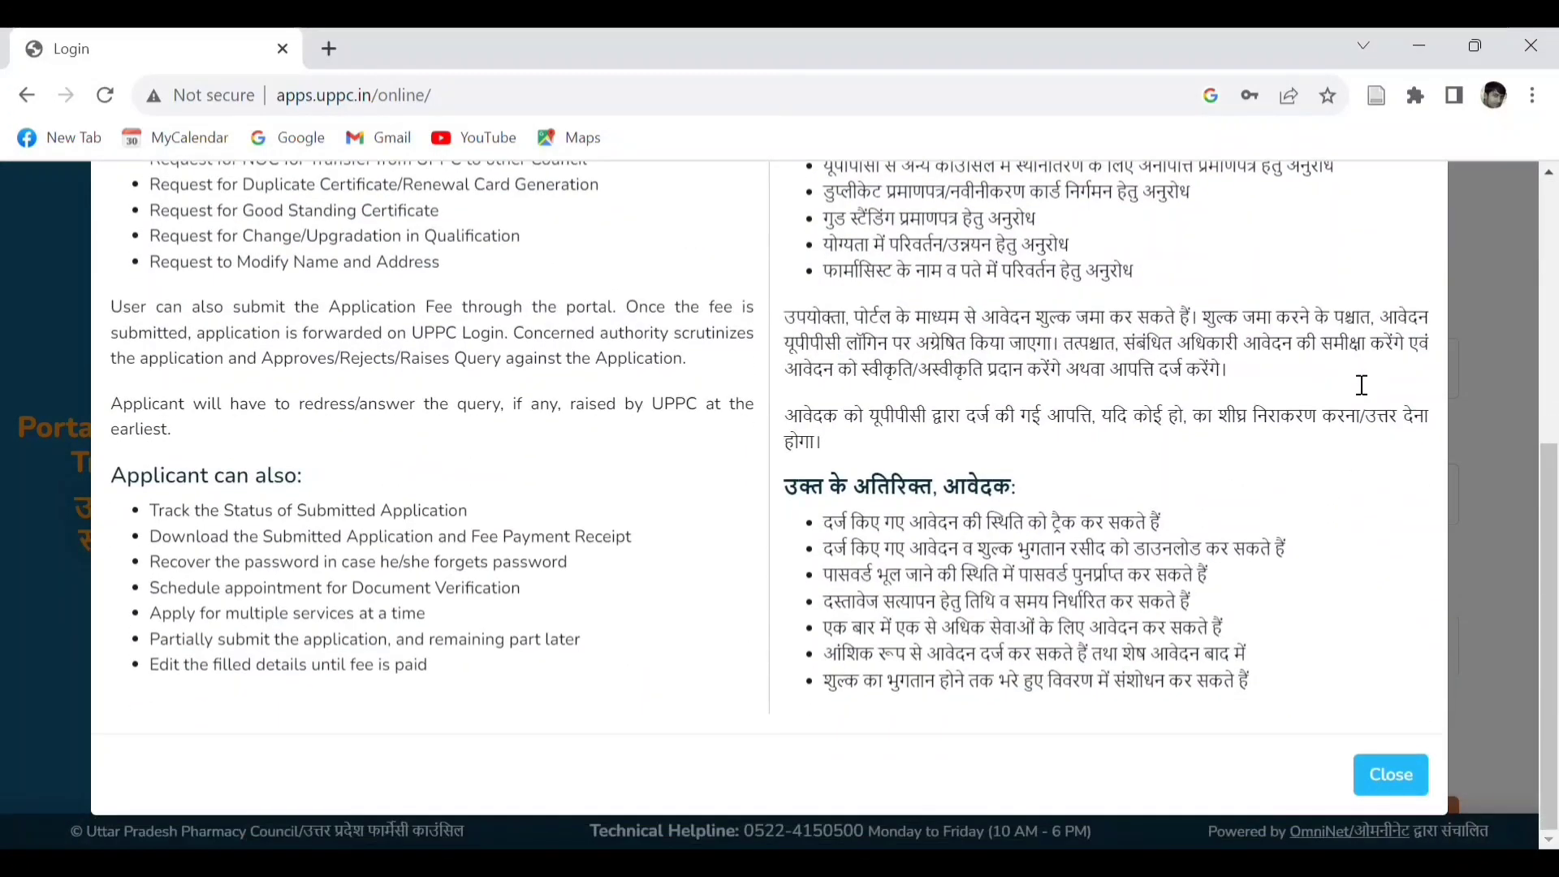
left_click(1392, 776)
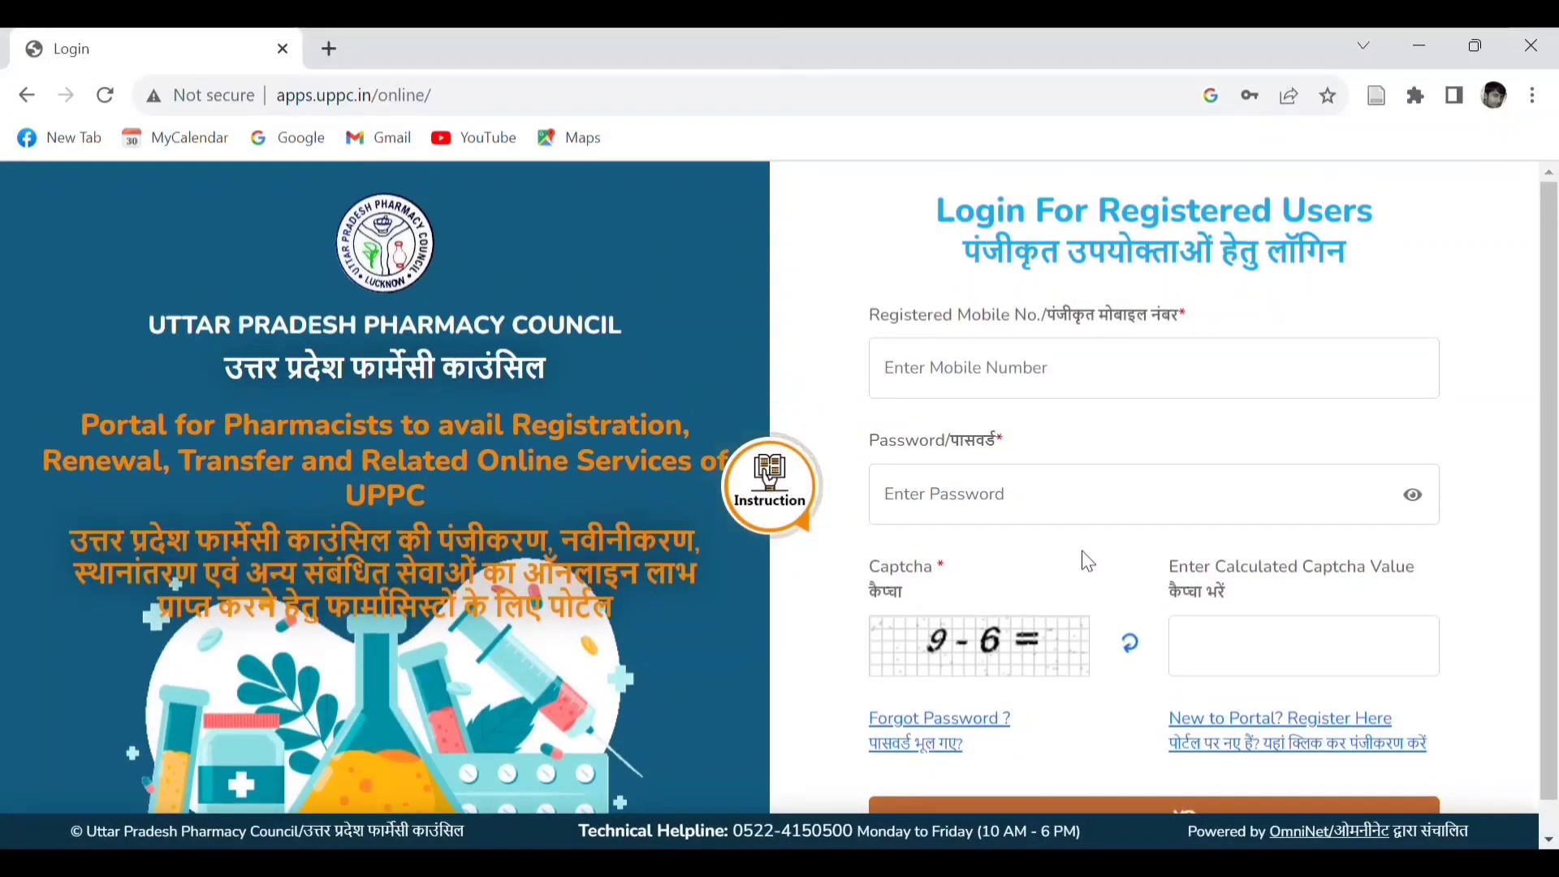
- Log in with the registered mobile number, the account password and captcha answer 3
left_click(1104, 395)
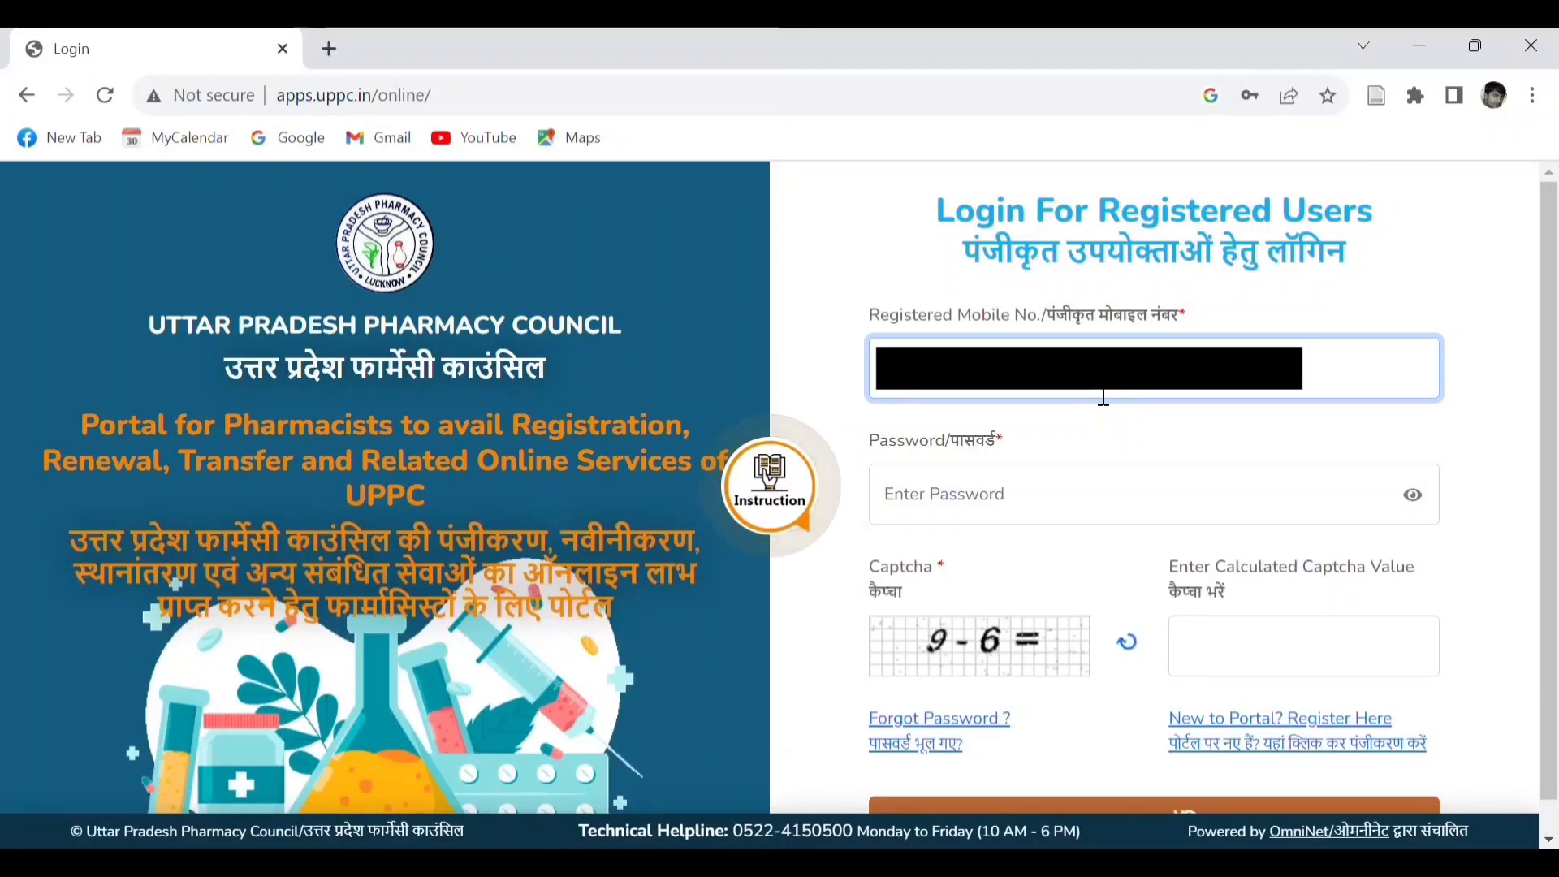
left_click(1099, 493)
type("••••••")
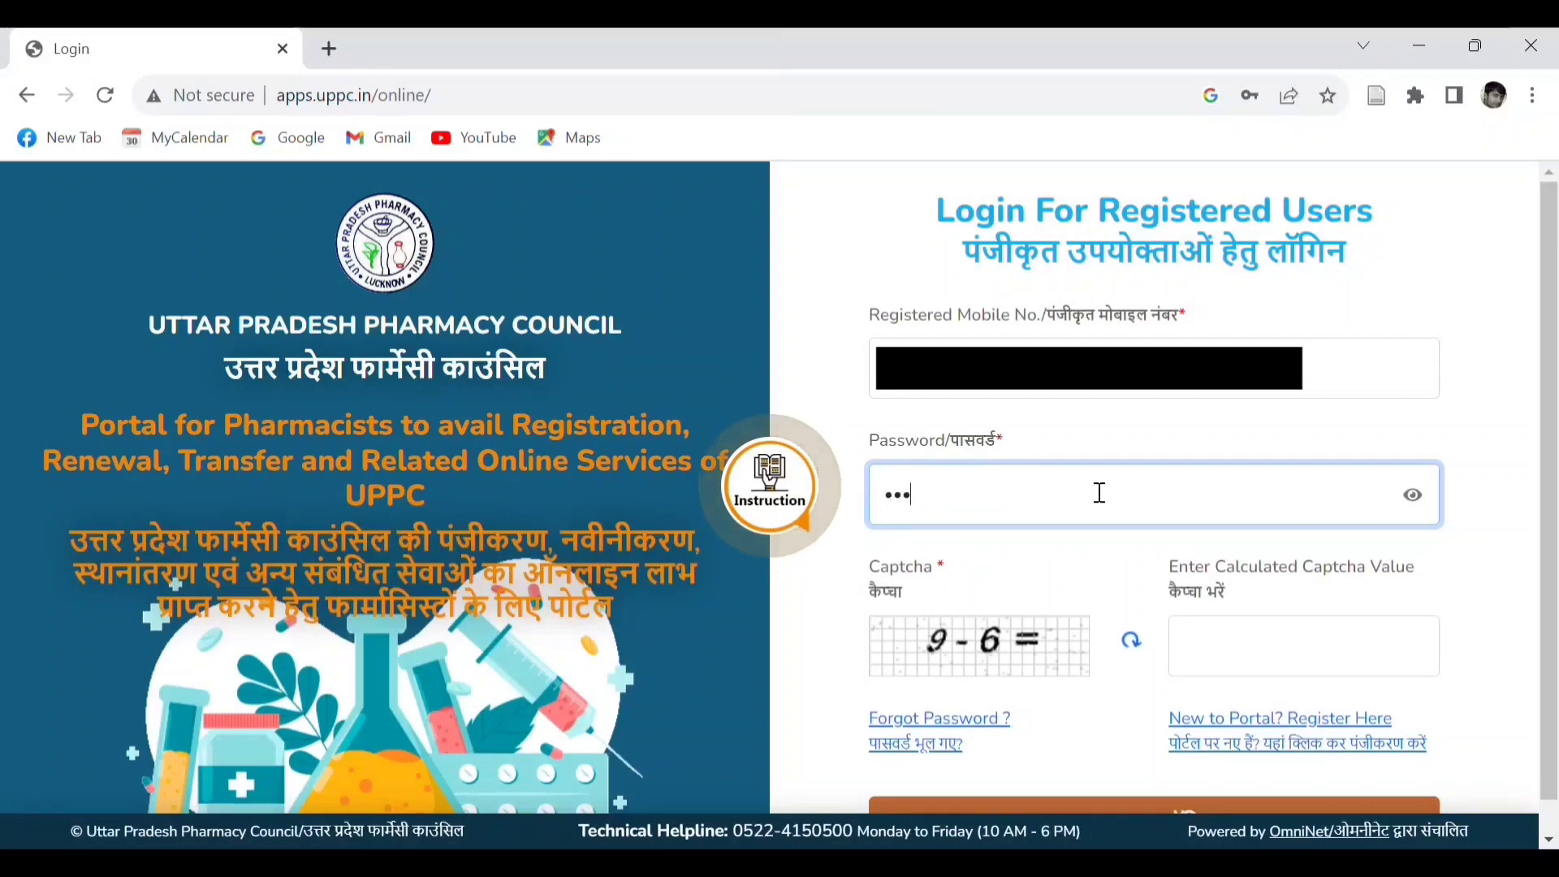
type("••")
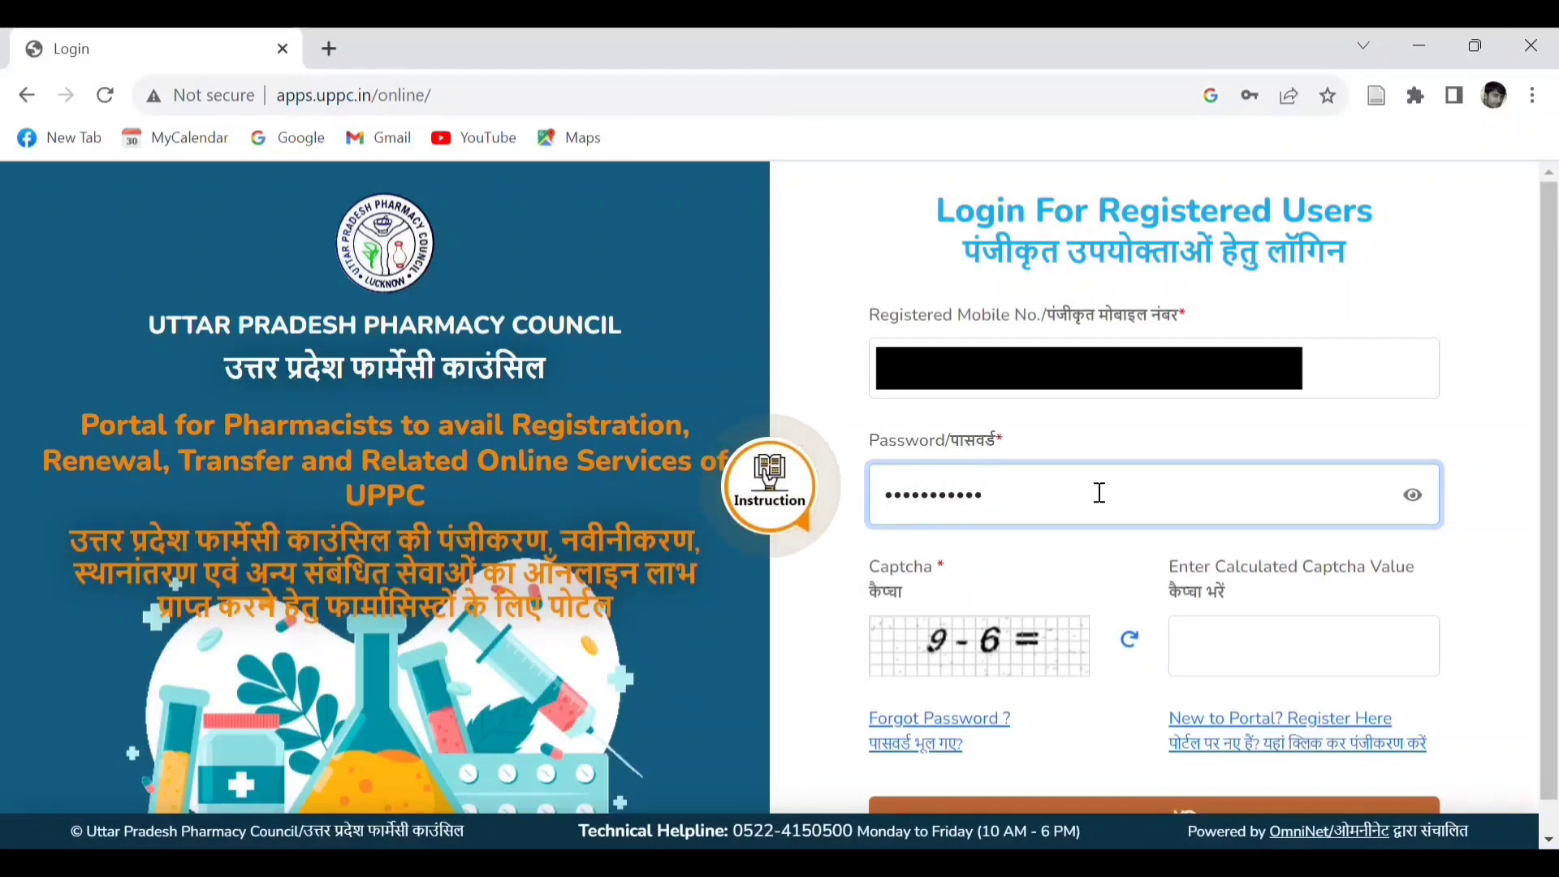
left_click(1211, 451)
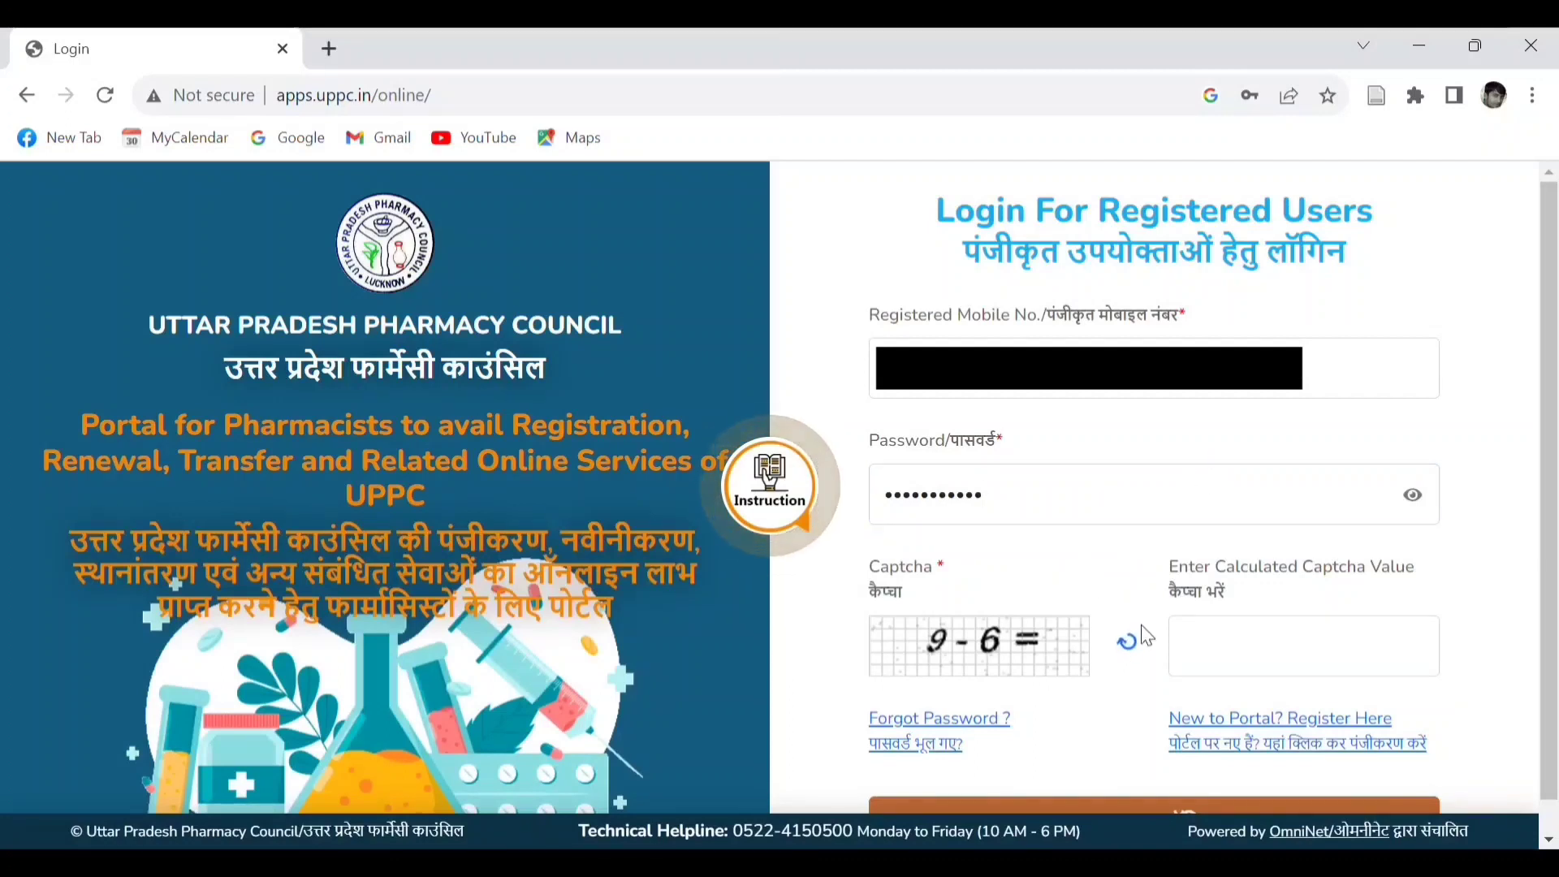
left_click(1246, 656)
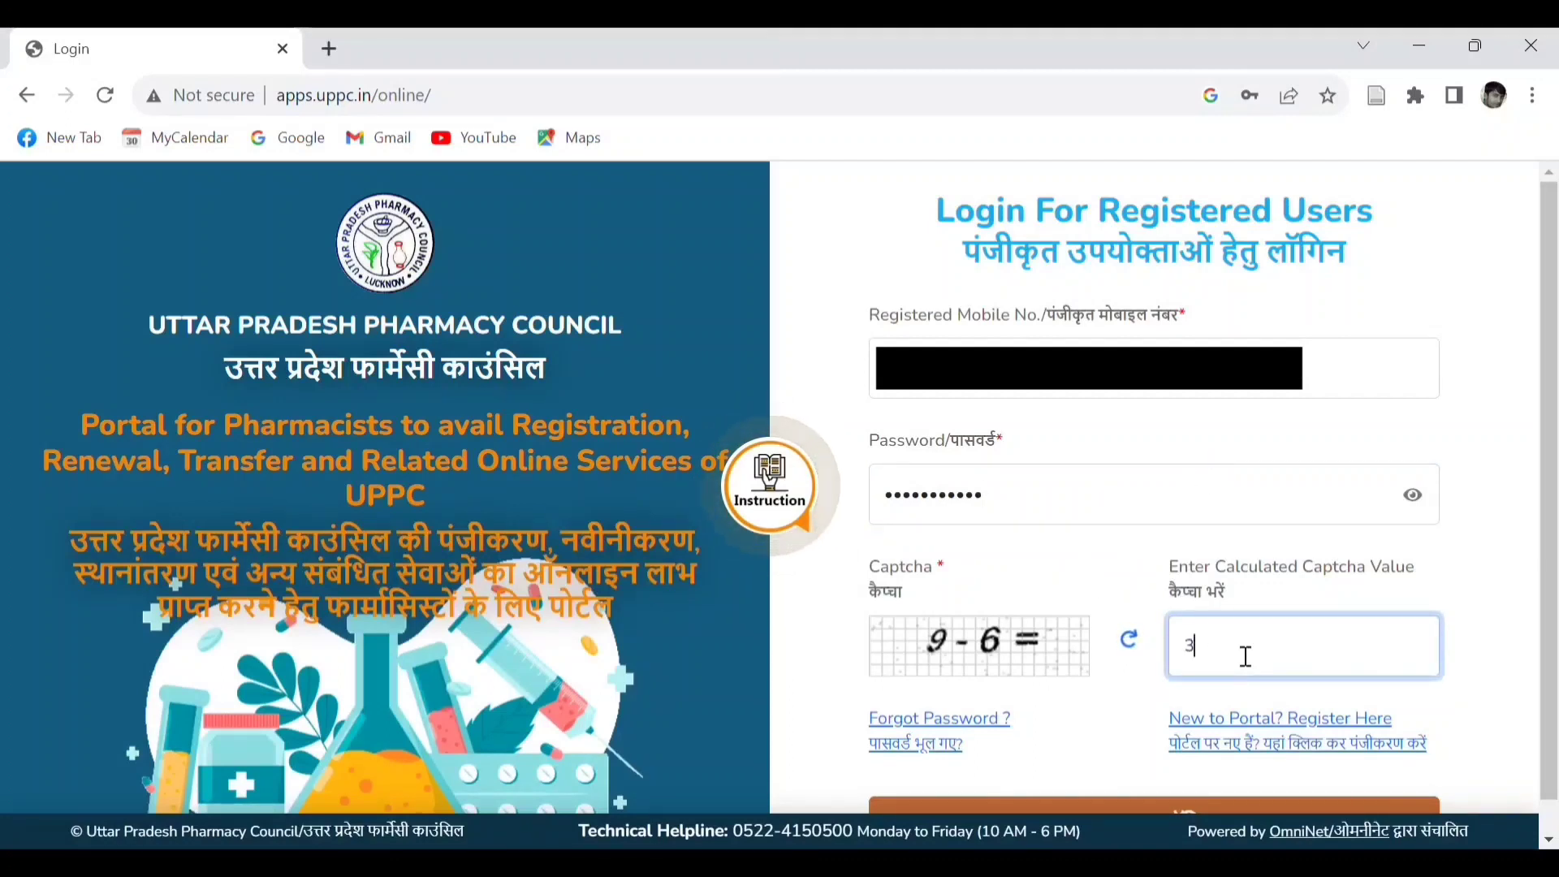
type("3")
left_click(1113, 724)
scroll(1113, 725, "down", 1)
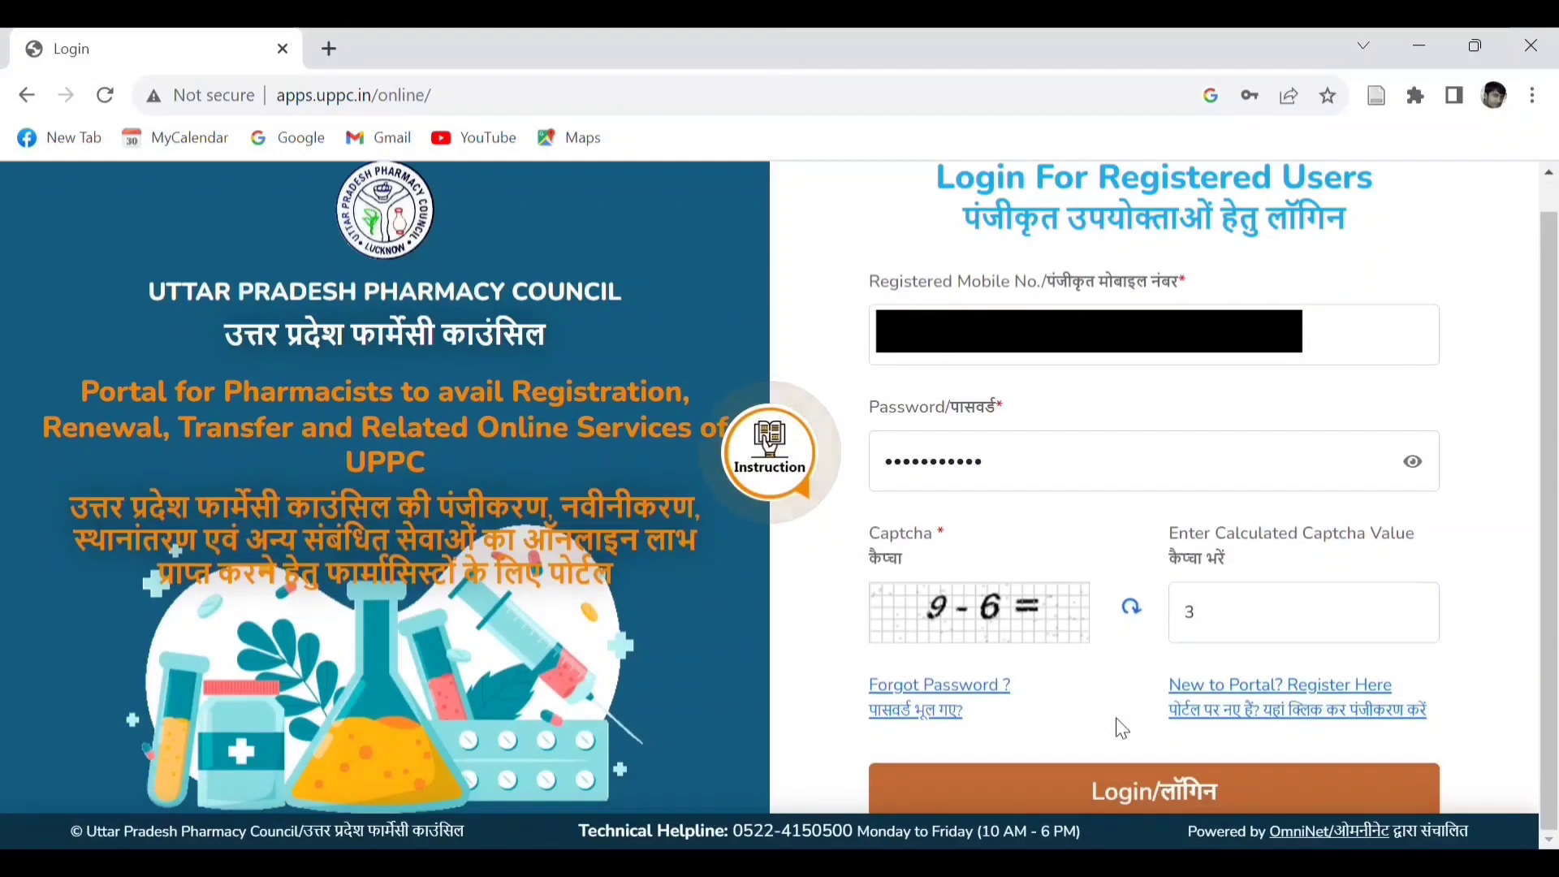
left_click(1163, 786)
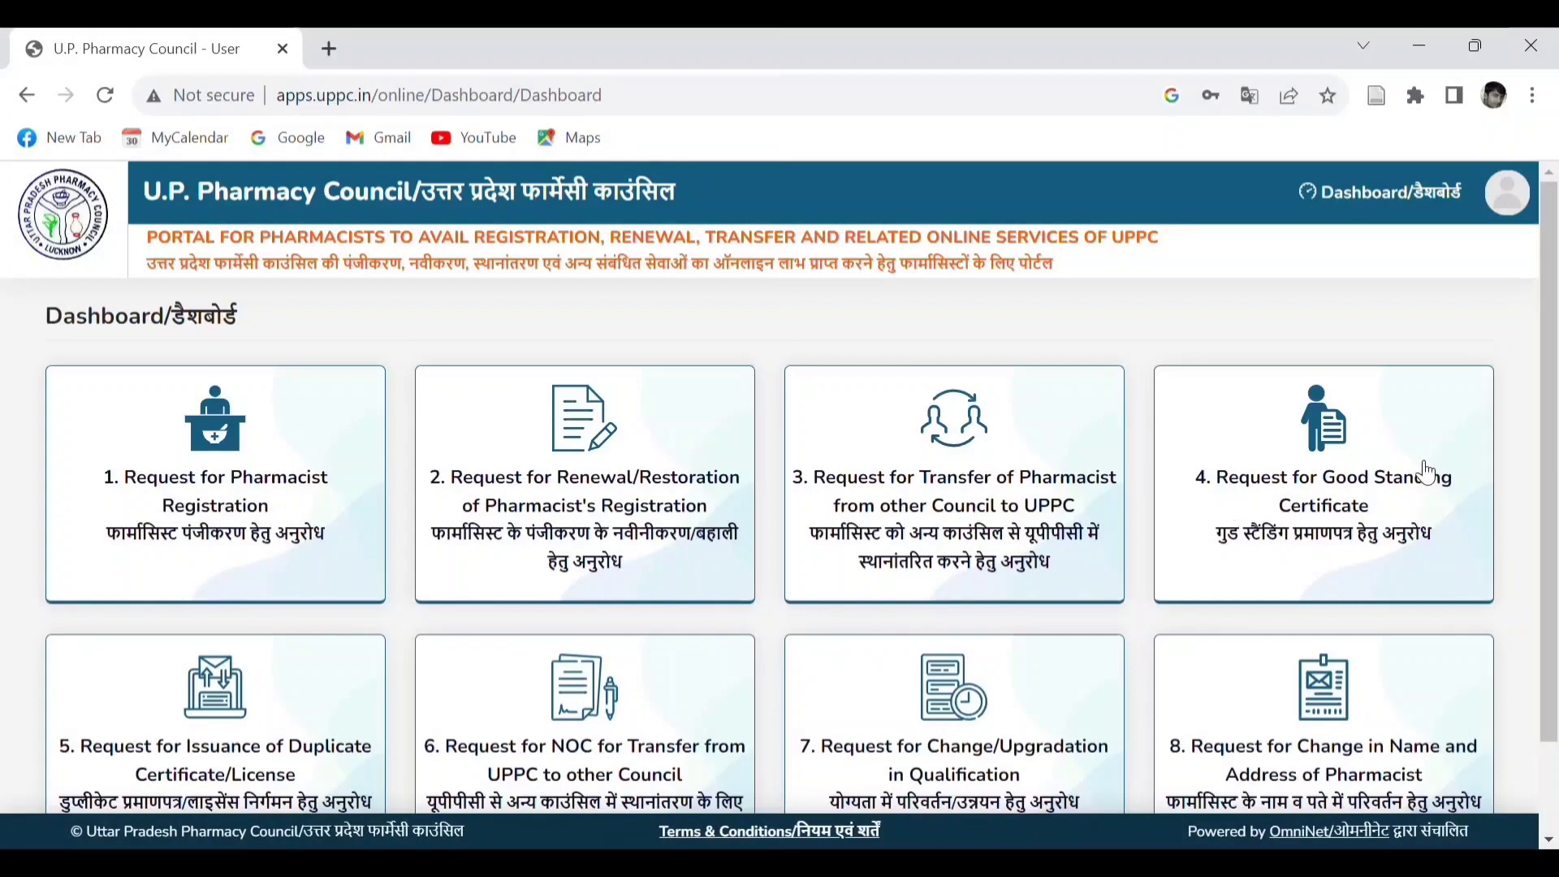
- Open the 'Request for Pharmacist Registration' card on the portal dashboard
scroll(1194, 594, "down", 1)
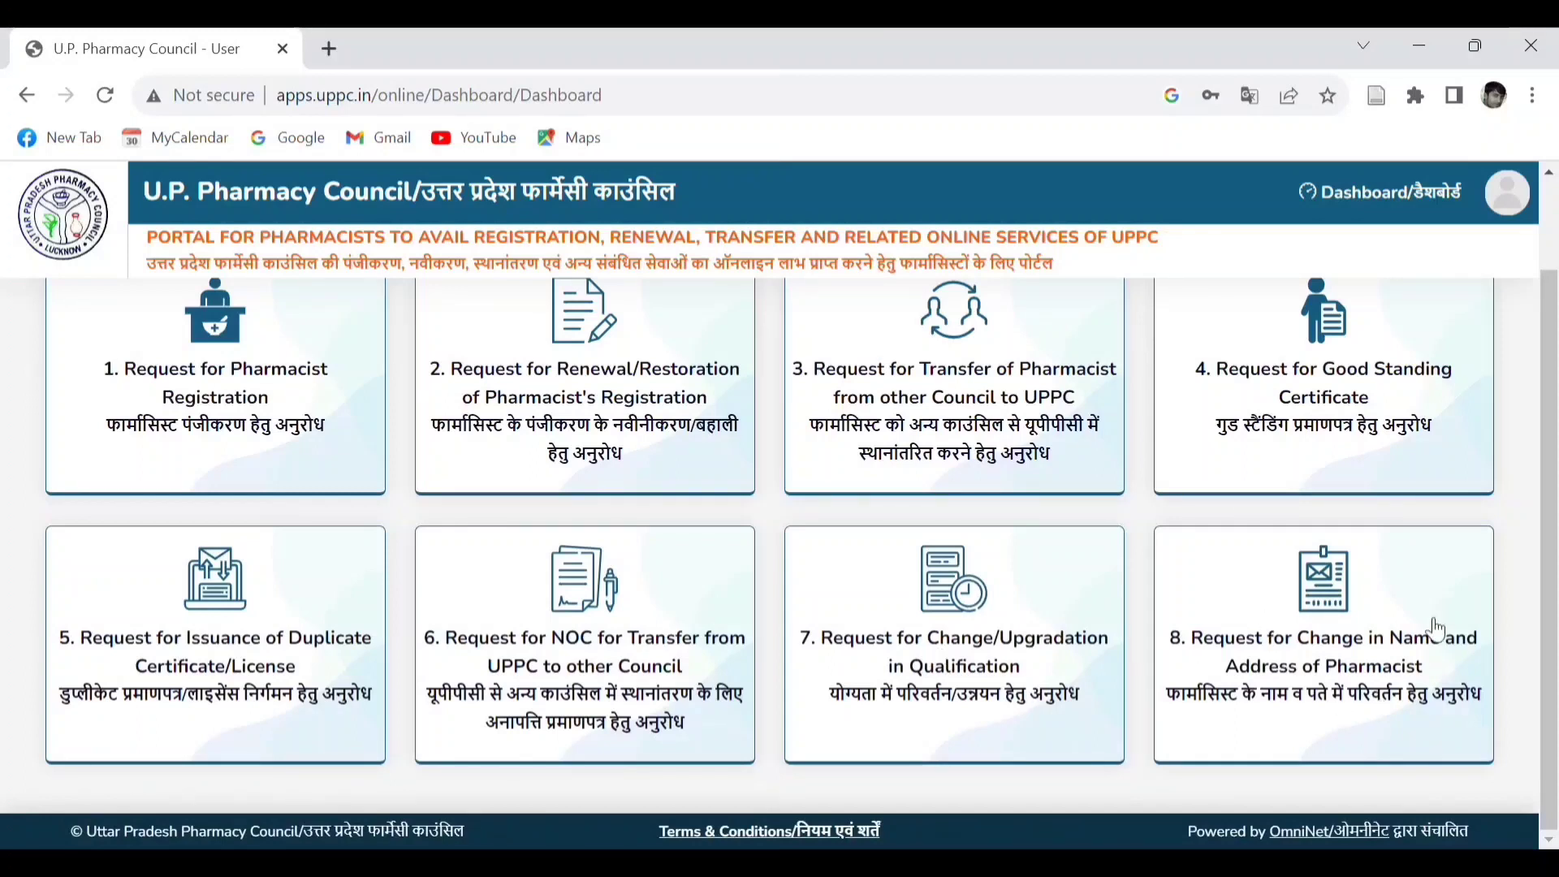
scroll(1331, 605, "up", 2)
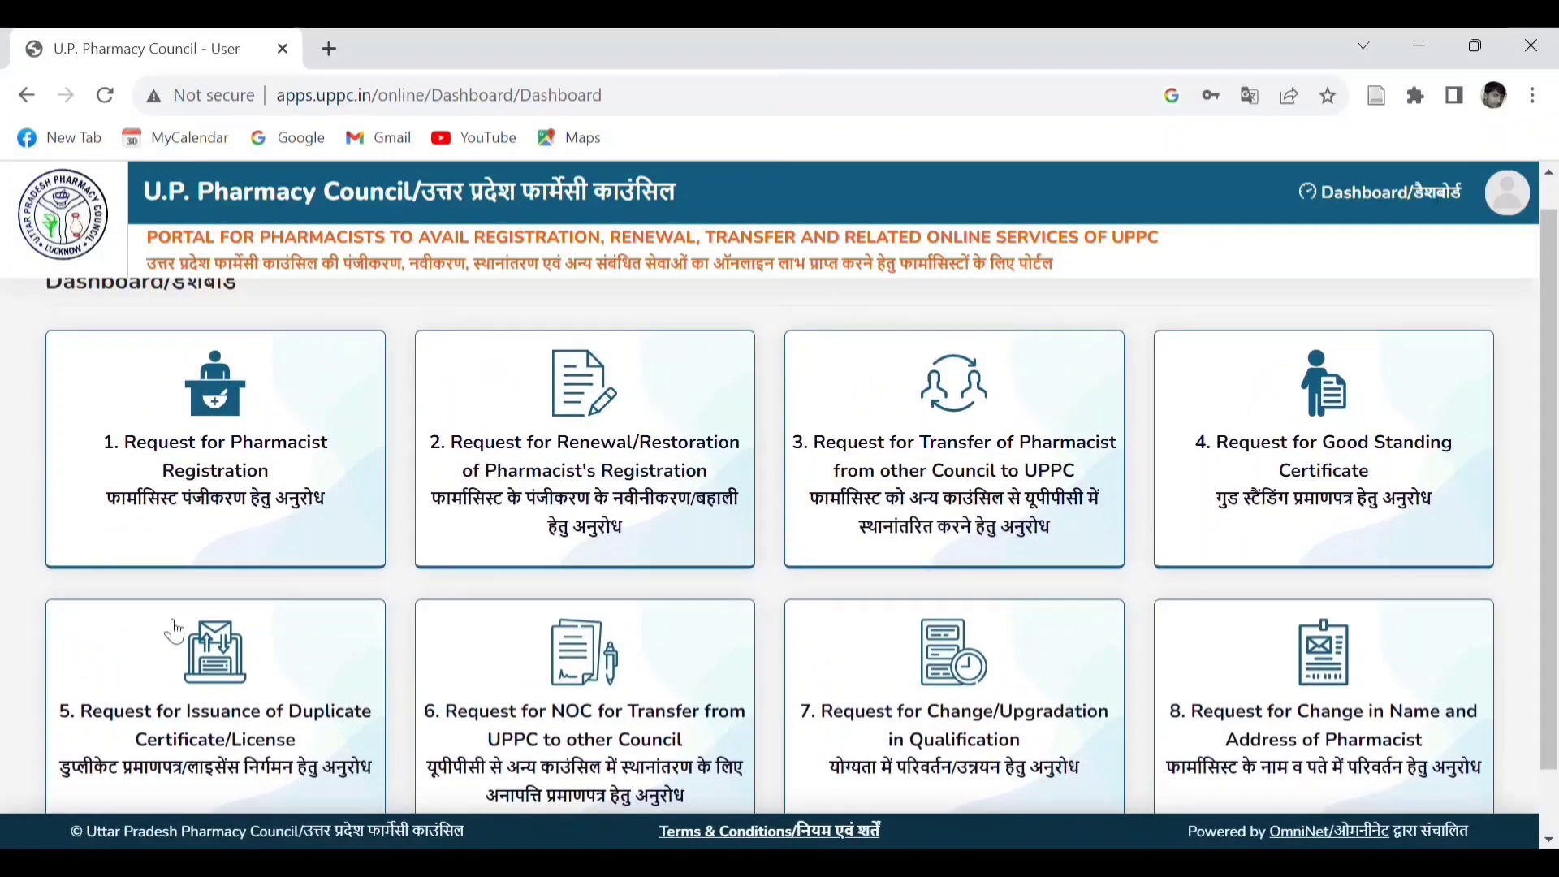
left_click(187, 464)
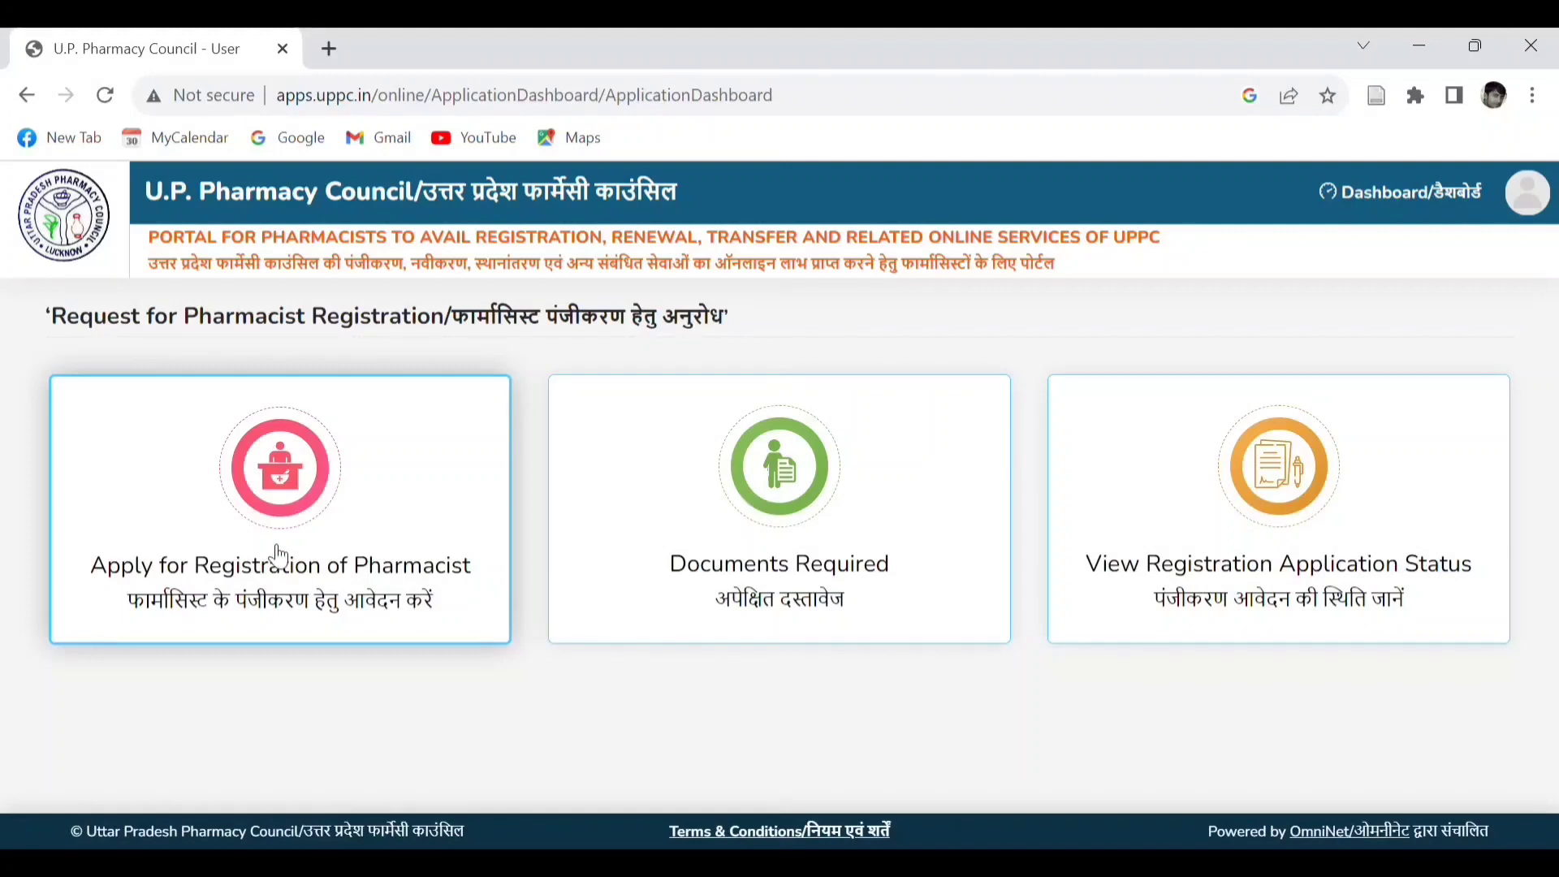
- Open the Documents Required PDF and read through the first-registration and transfer document lists
left_click(794, 520)
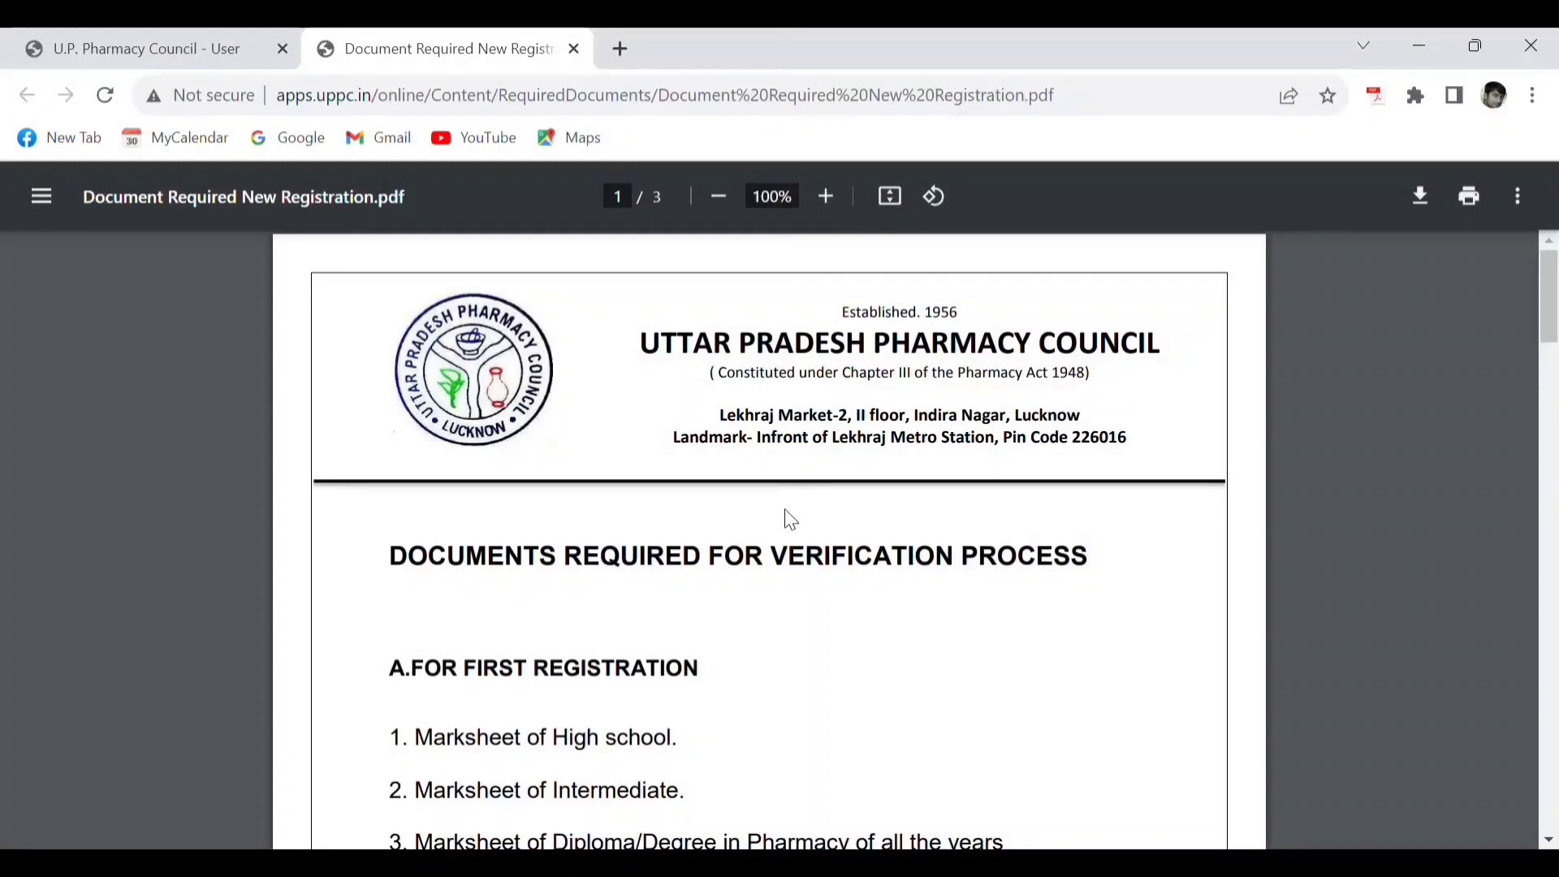
scroll(790, 519, "down", 1)
scroll(789, 520, "down", 1)
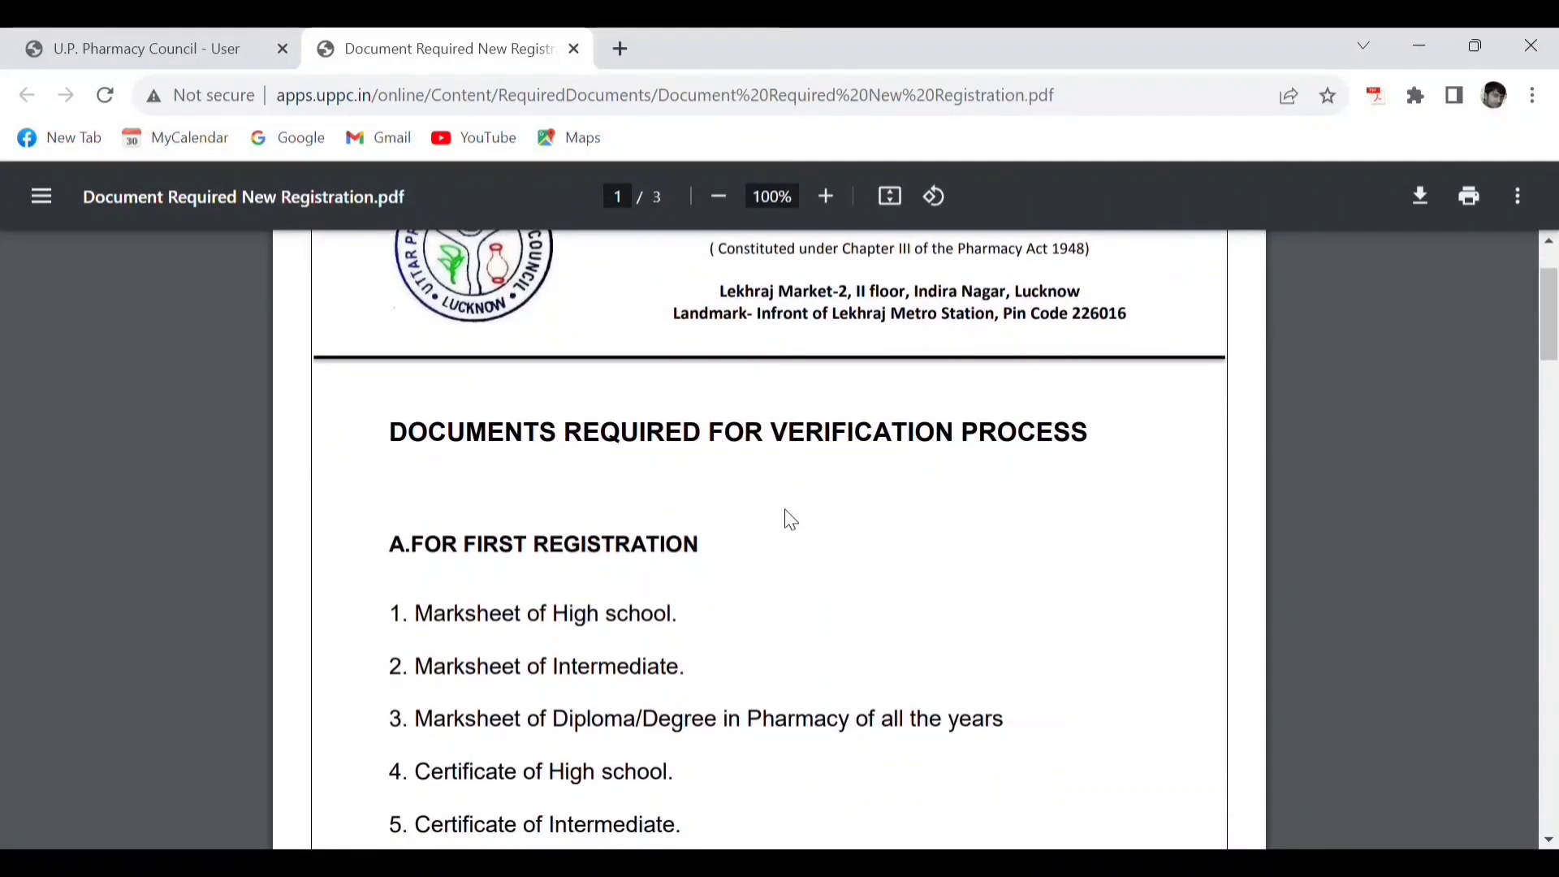
scroll(790, 519, "down", 1)
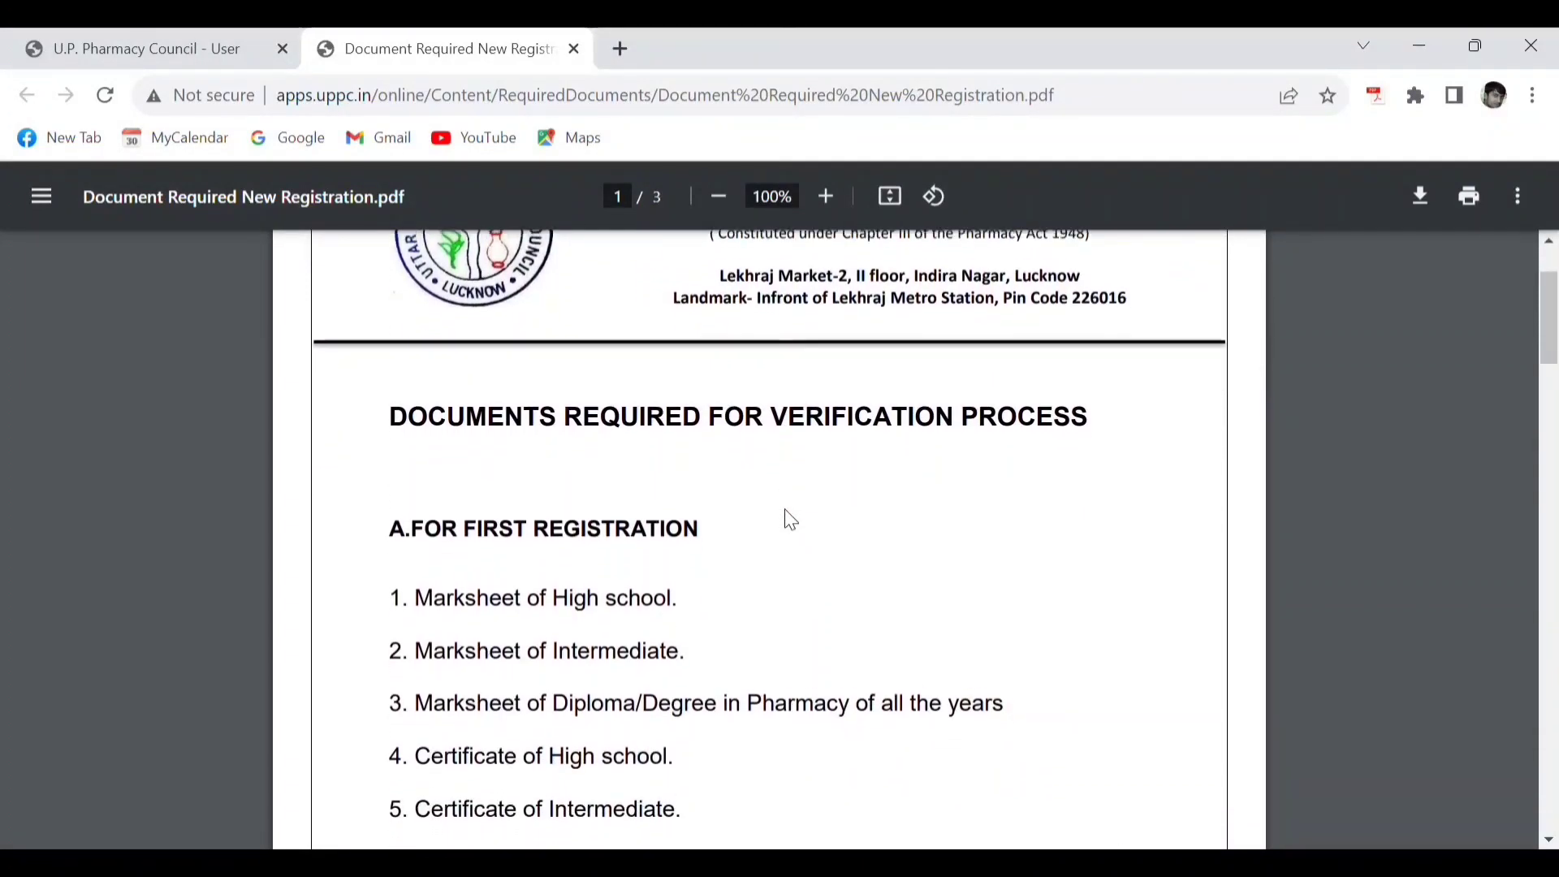
scroll(789, 520, "down", 1)
scroll(790, 520, "down", 1)
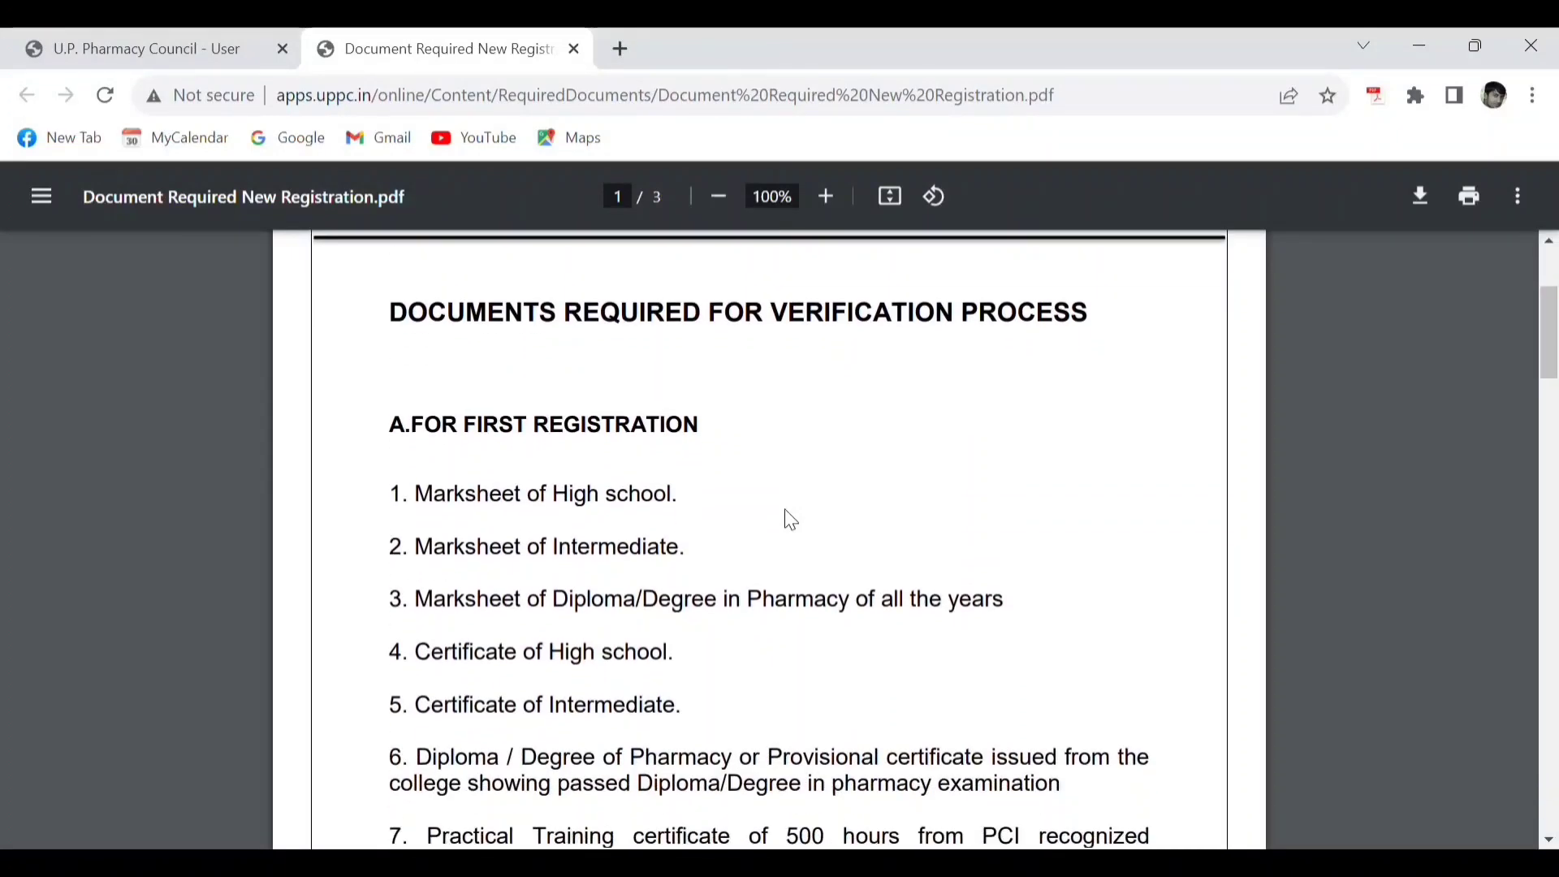
scroll(790, 519, "down", 1)
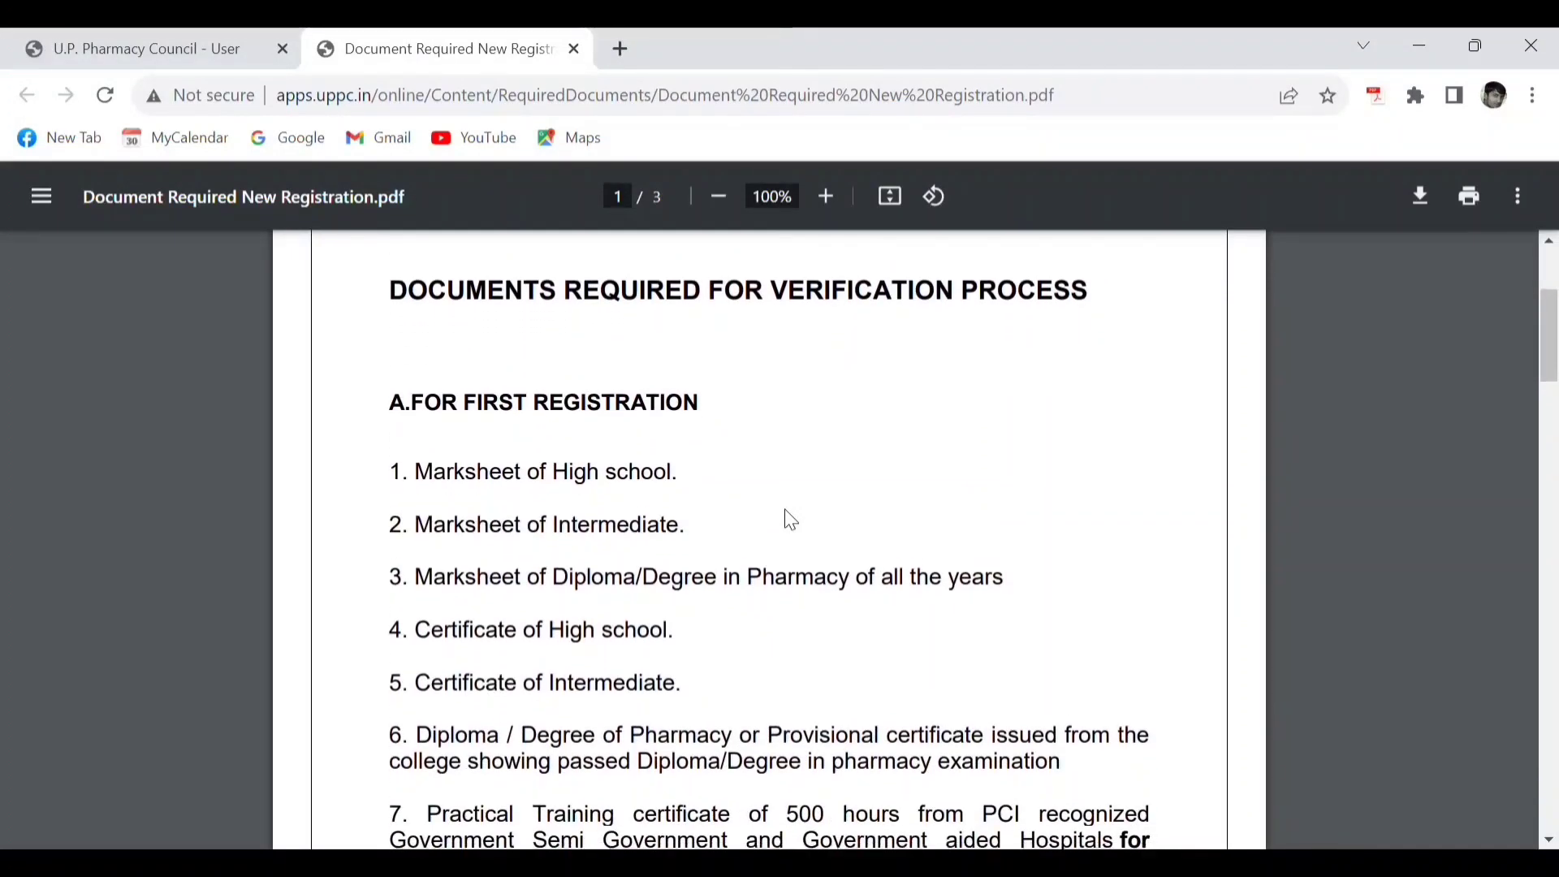
scroll(790, 519, "down", 1)
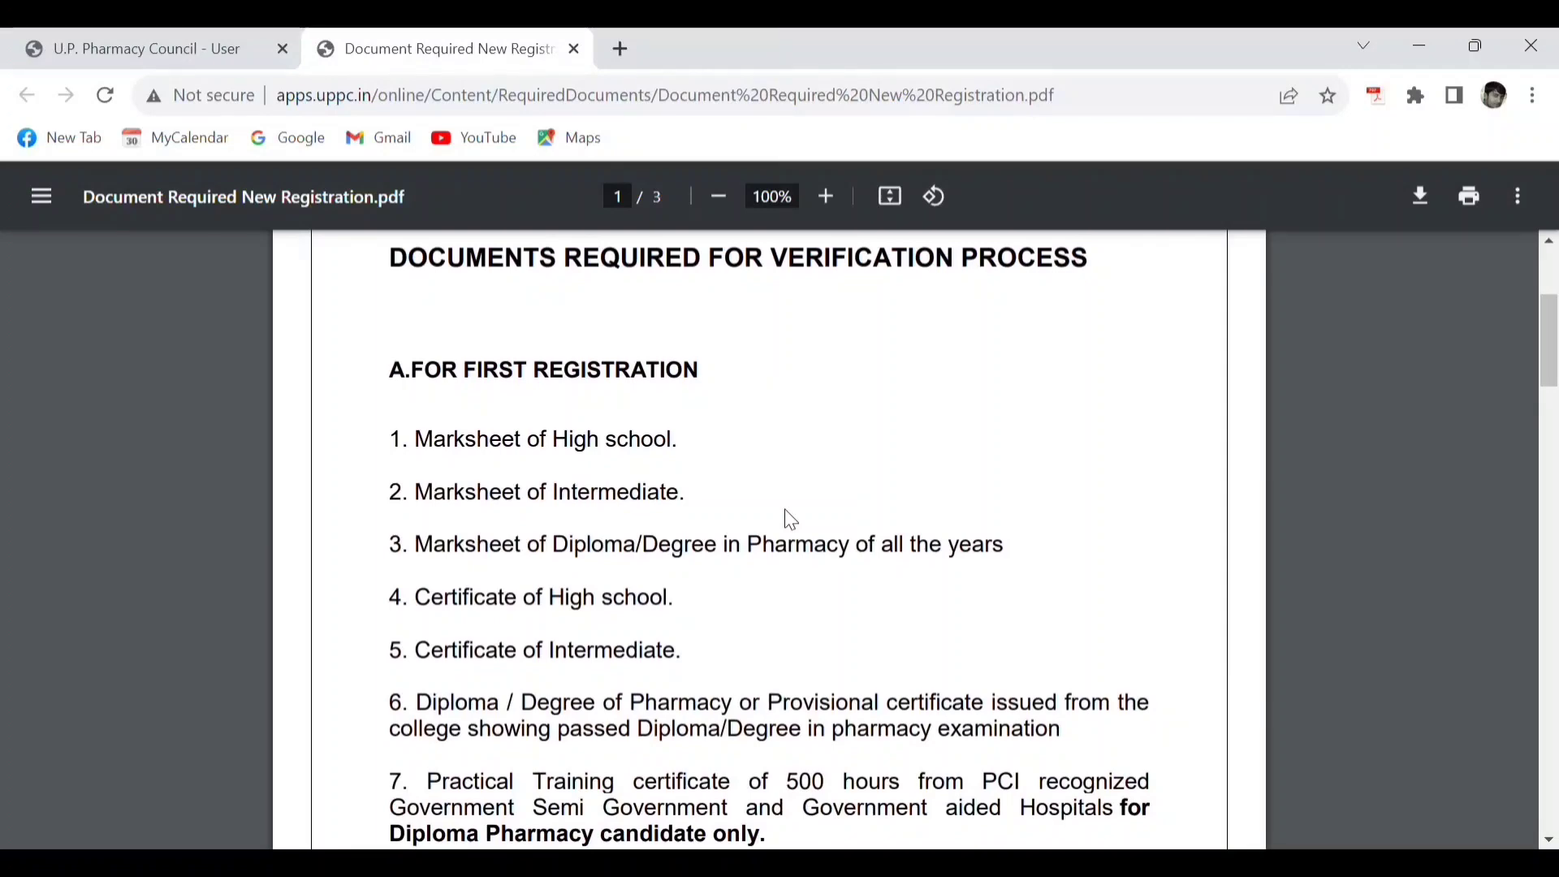
scroll(790, 519, "down", 1)
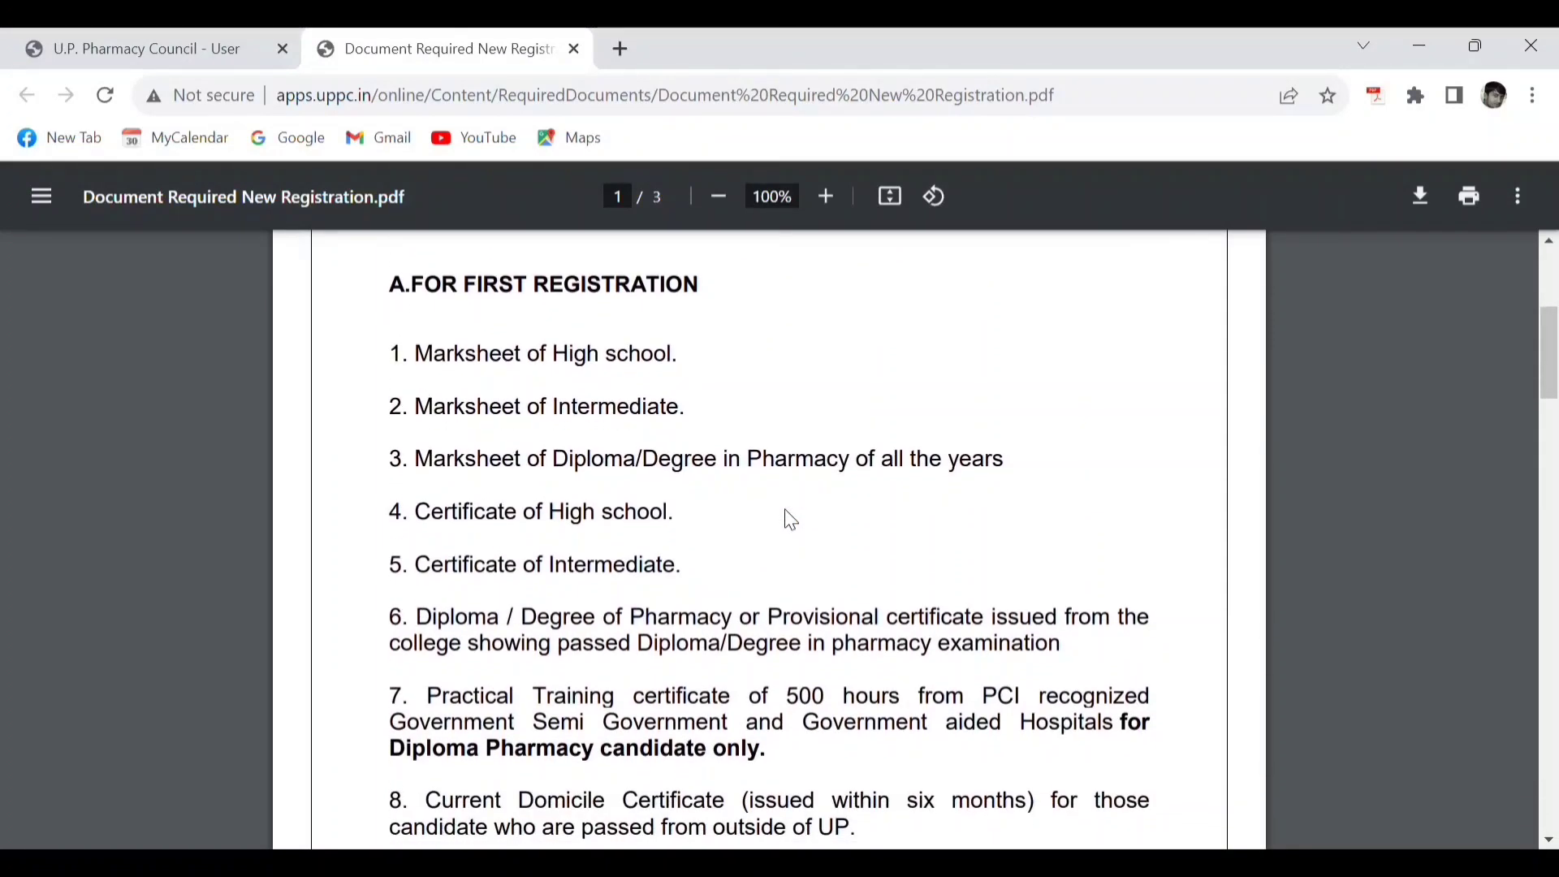
scroll(790, 520, "down", 5)
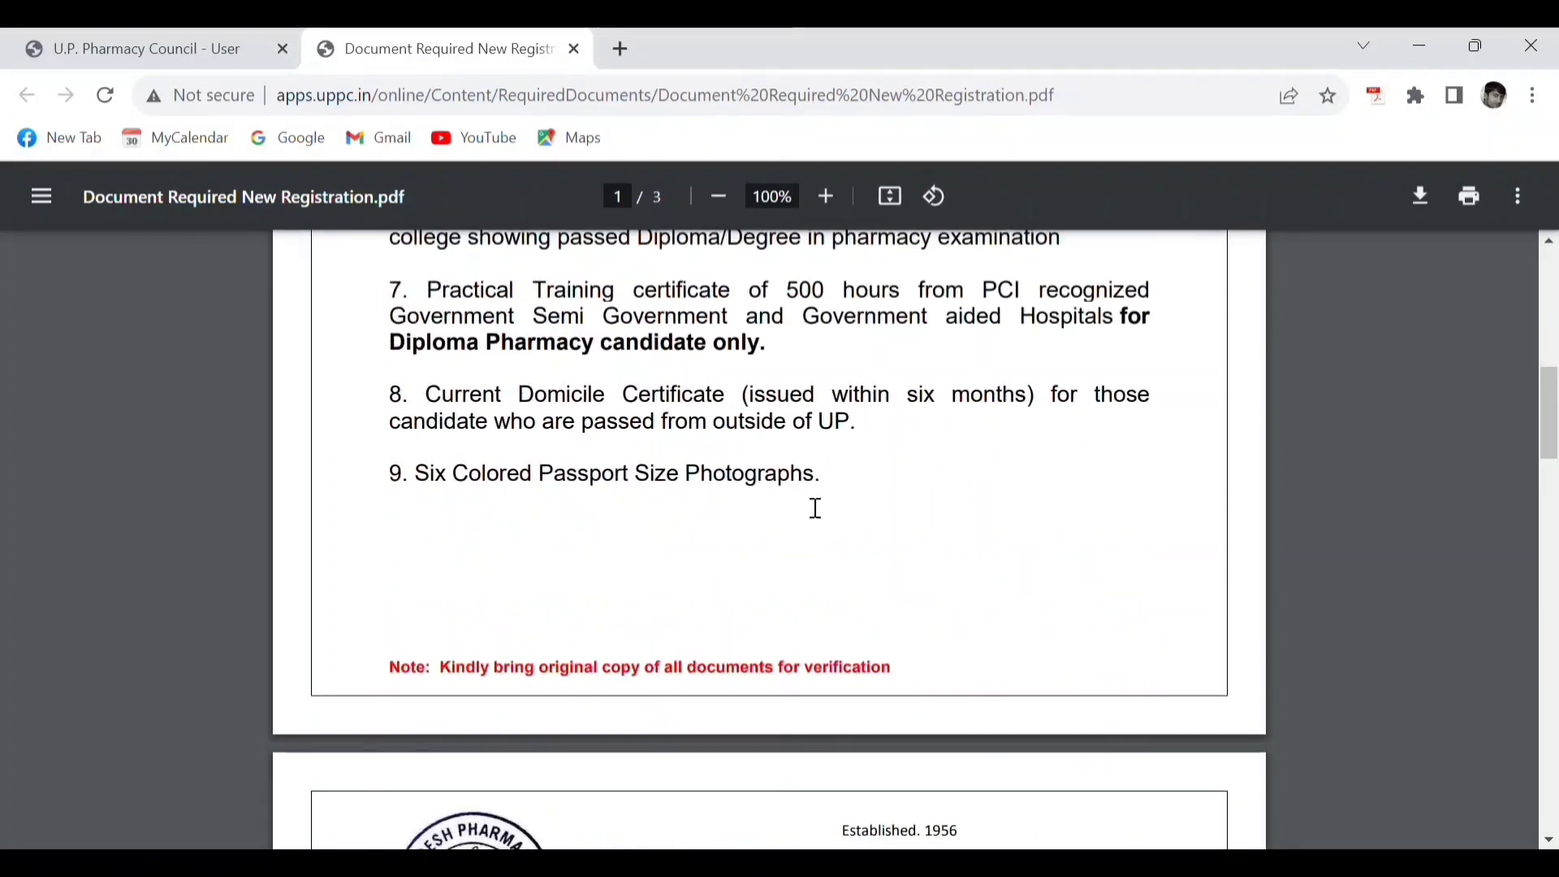
scroll(828, 489, "down", 4)
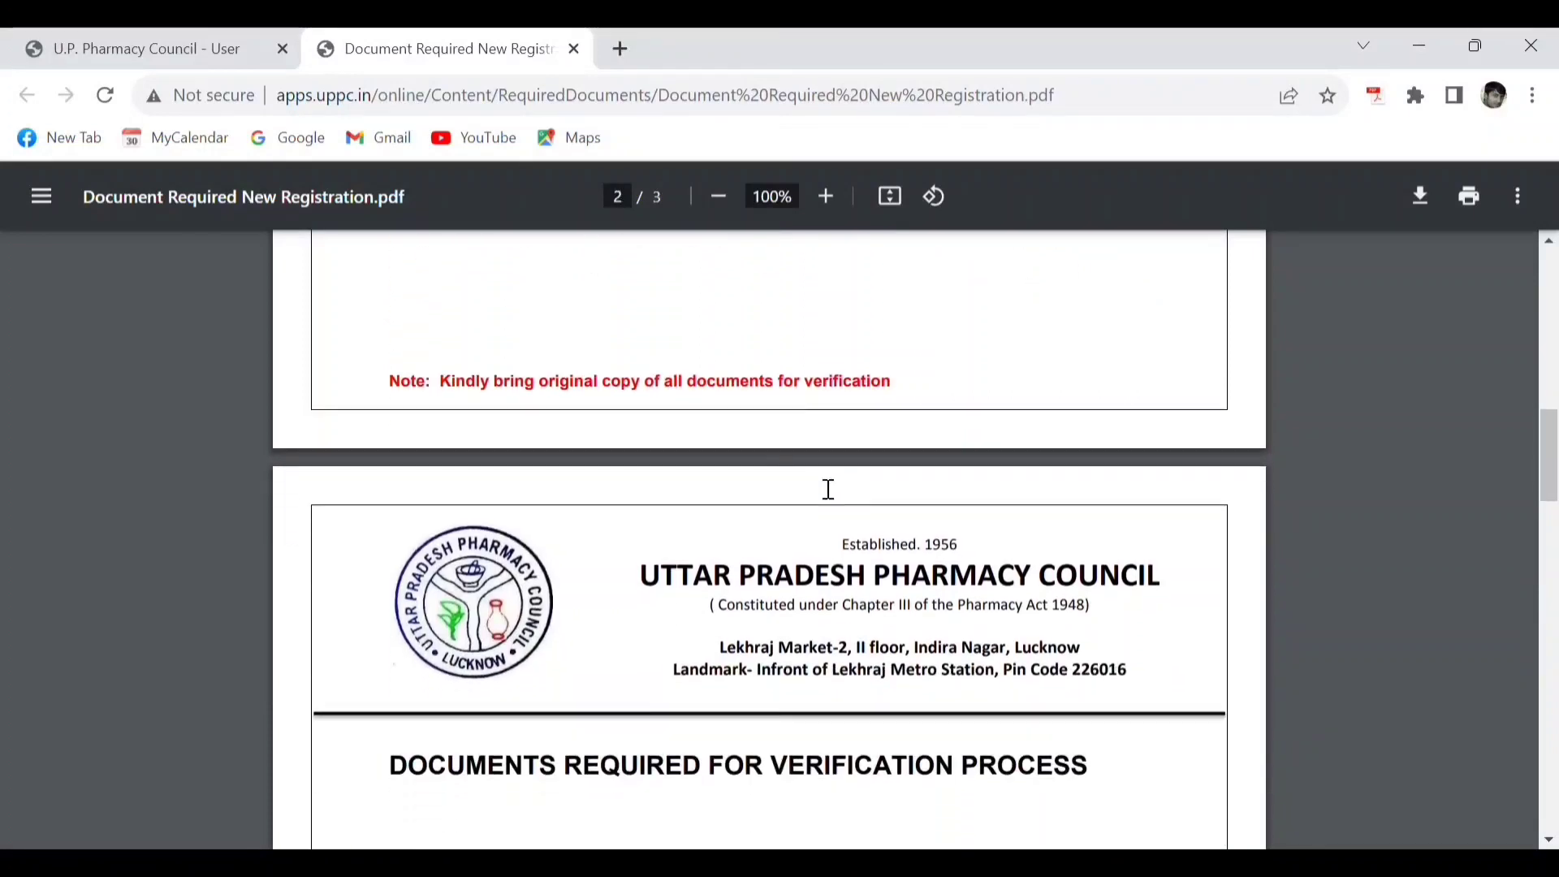
scroll(828, 488, "down", 2)
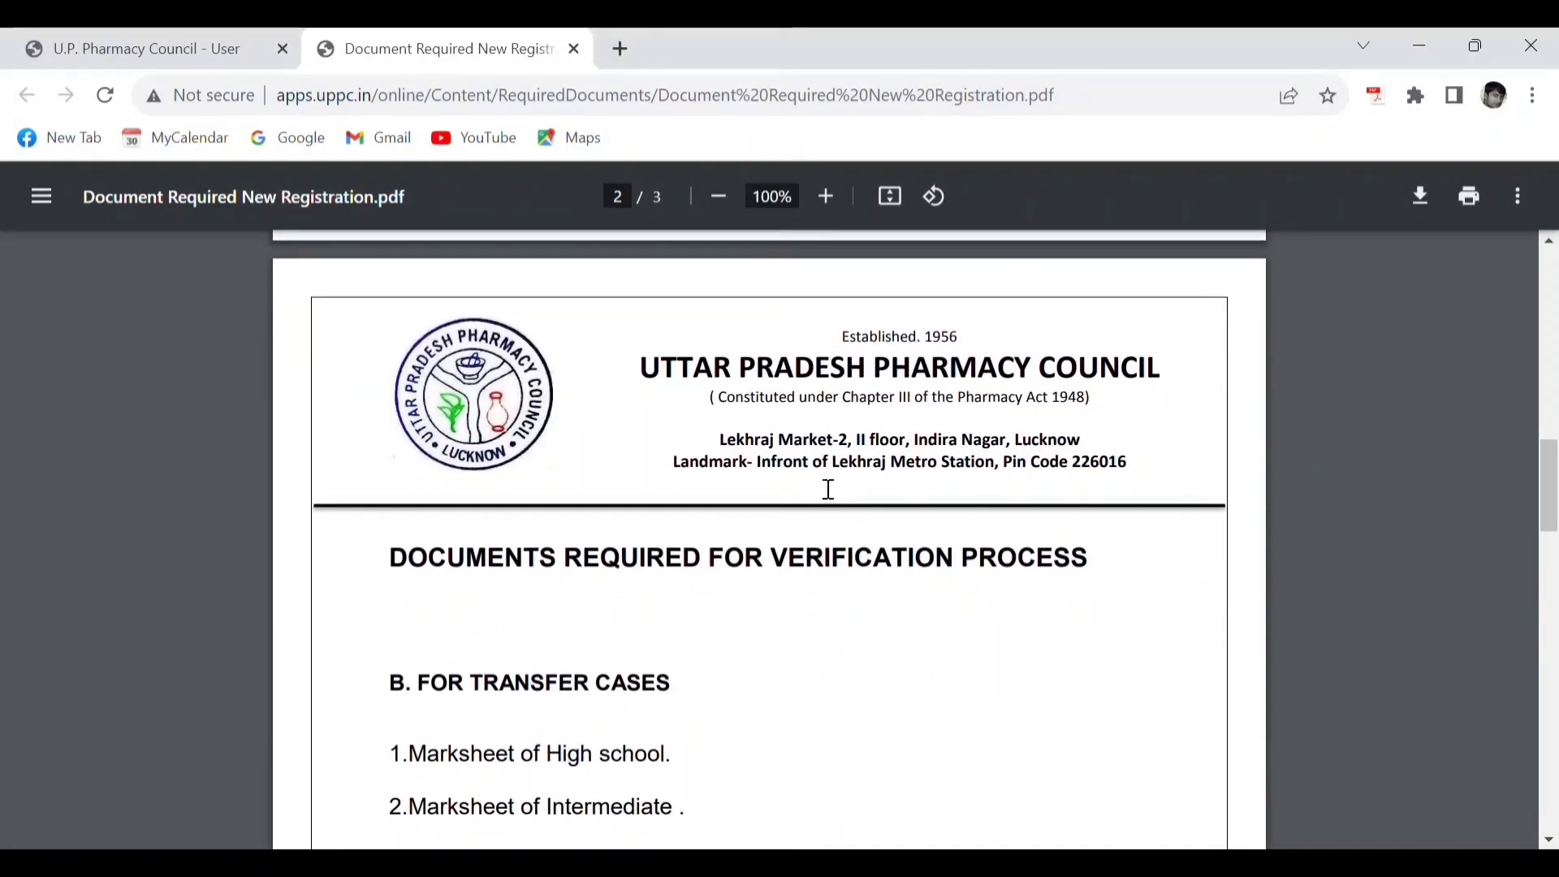
scroll(828, 488, "down", 2)
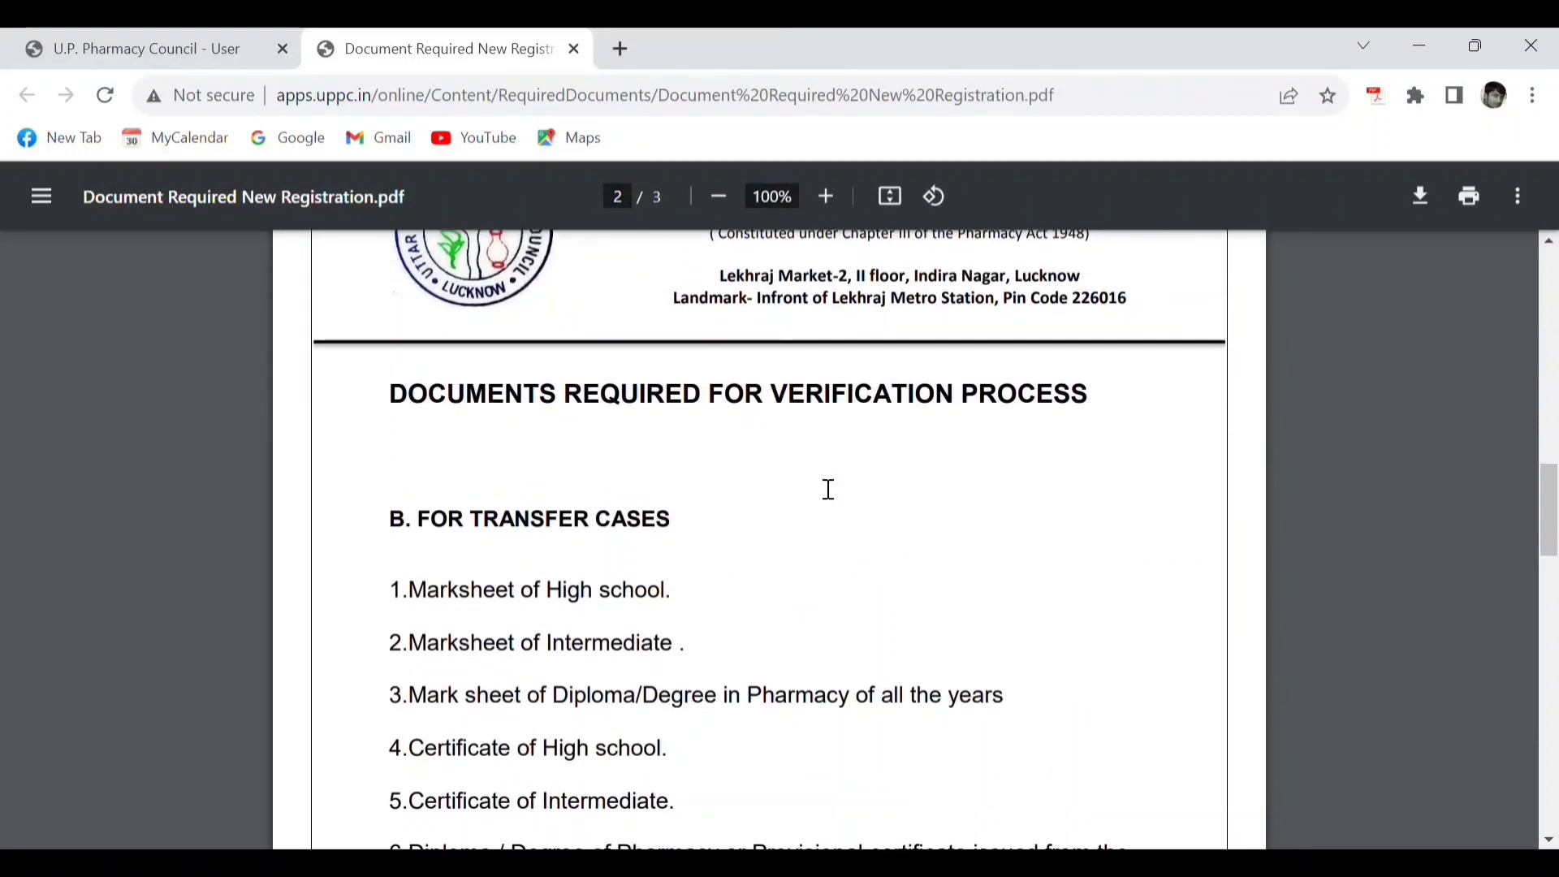
scroll(828, 489, "down", 1)
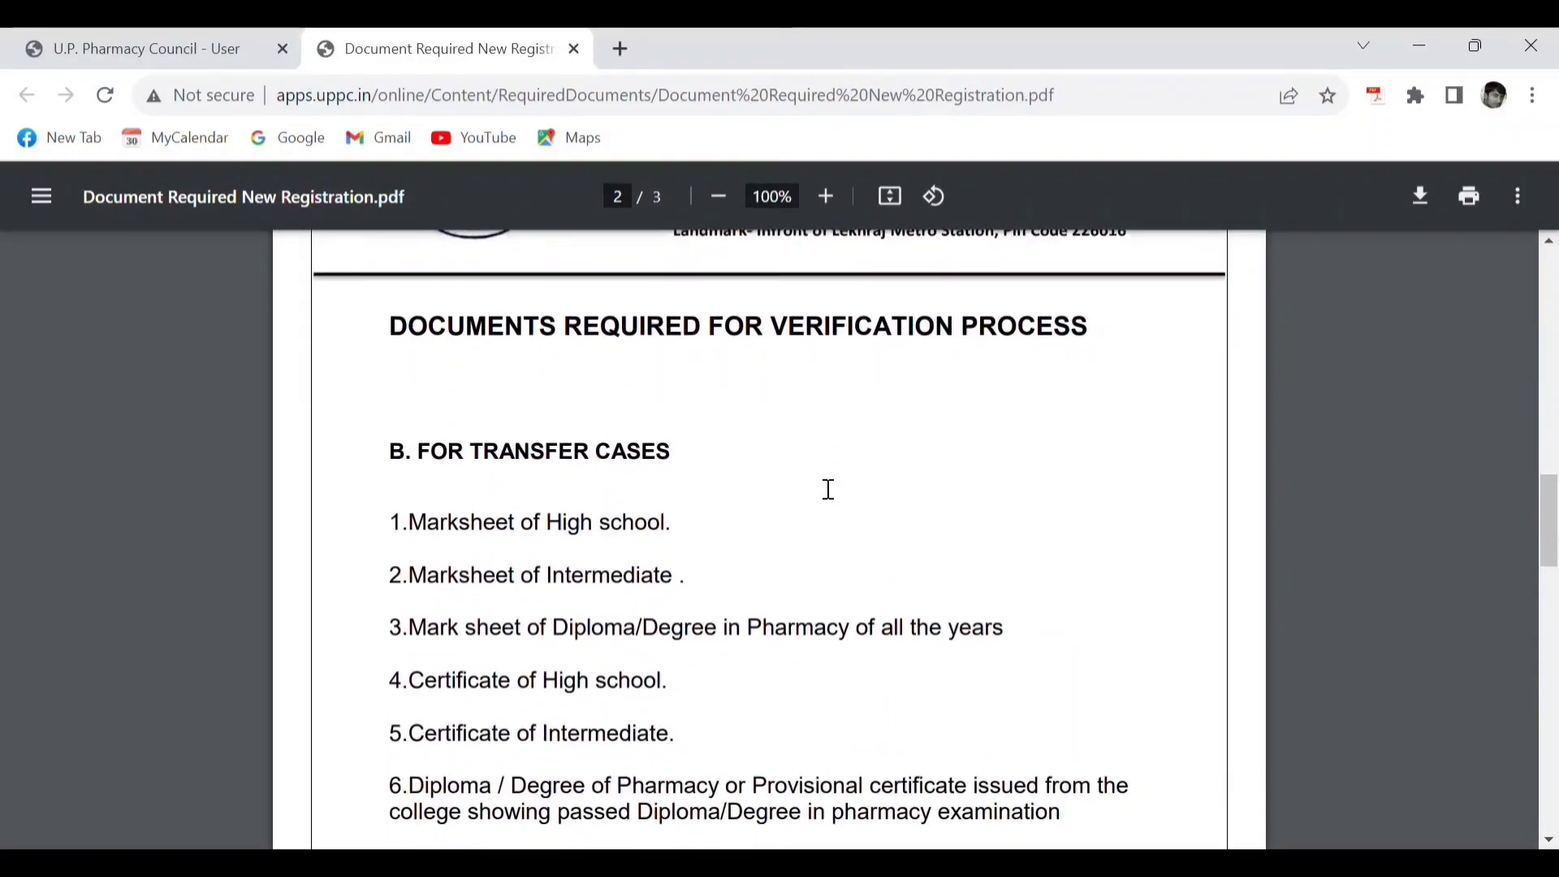
scroll(828, 489, "down", 1)
scroll(828, 488, "down", 1)
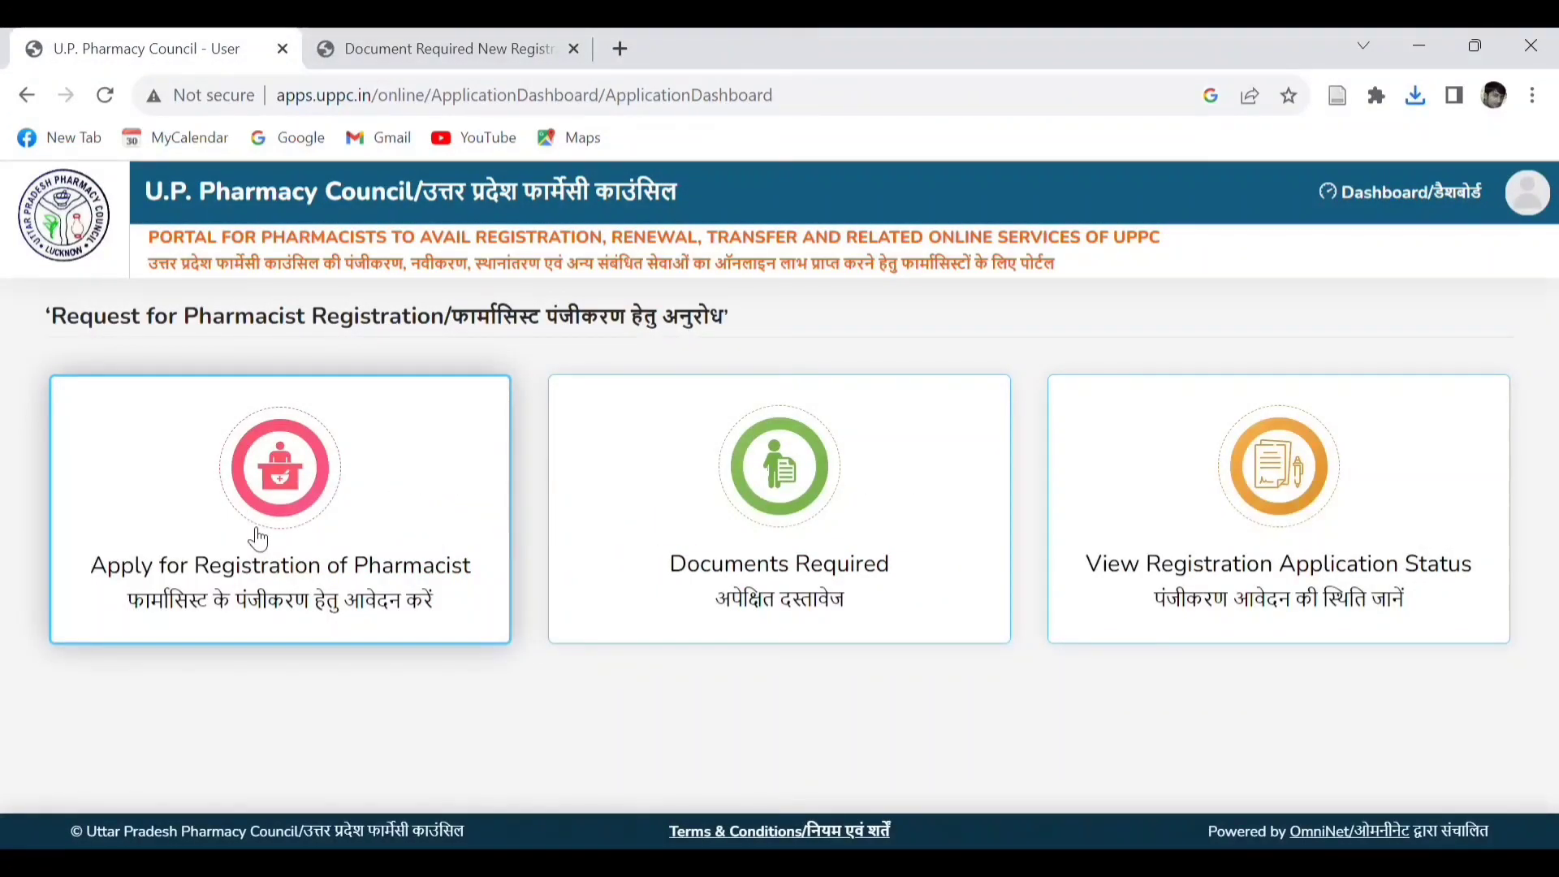
- Choose 'Apply for Registration of Pharmacist' to begin a New Registration application
left_click(258, 539)
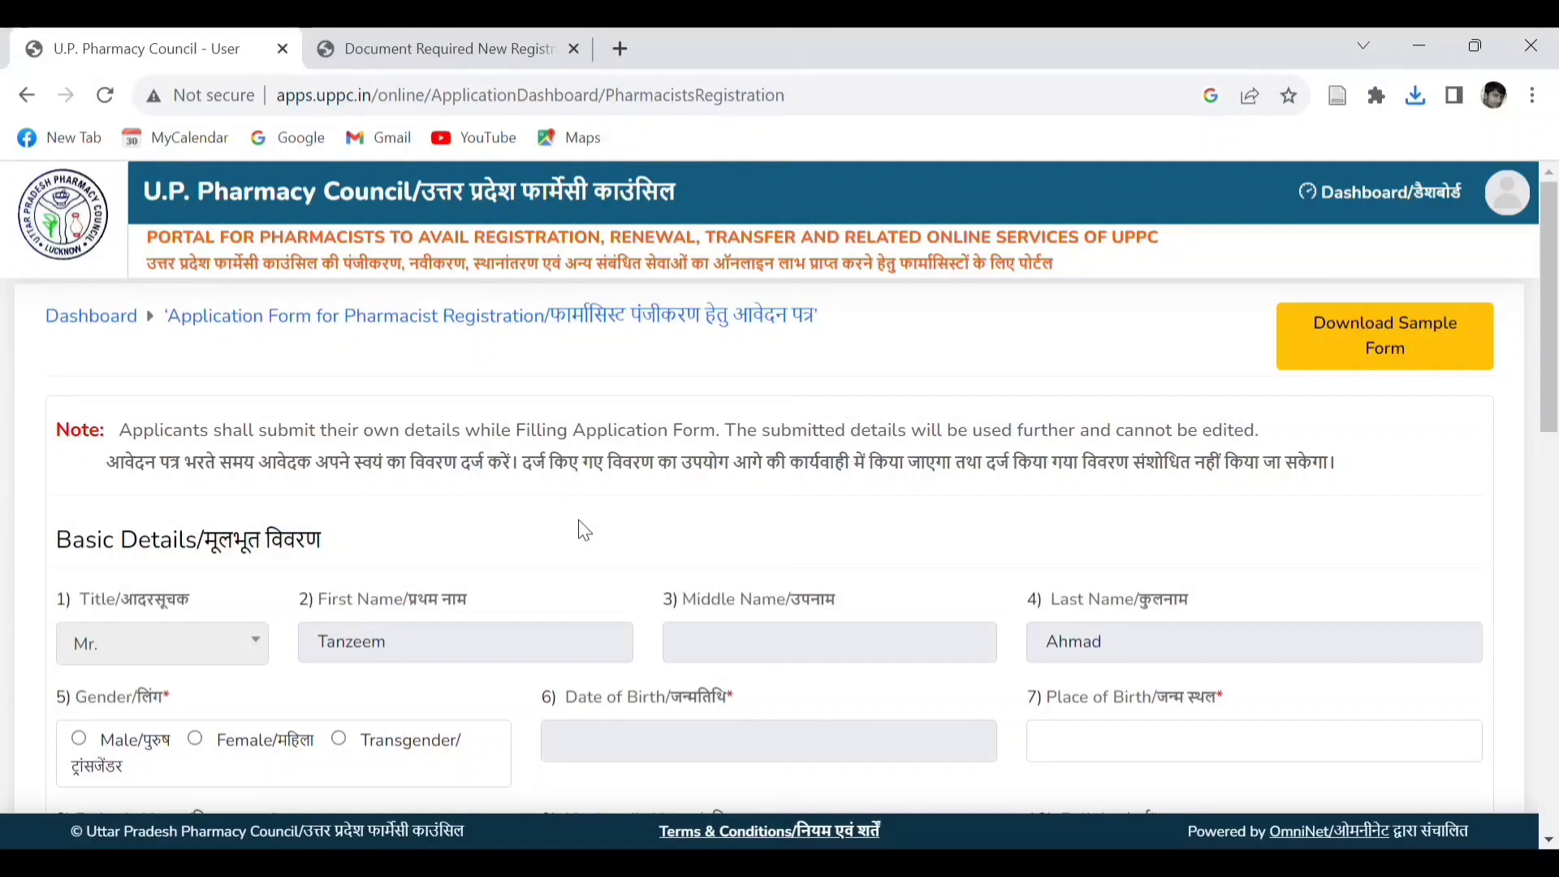
- Fill in the place of birth on the pharmacist application form
scroll(585, 530, "down", 1)
scroll(584, 530, "down", 1)
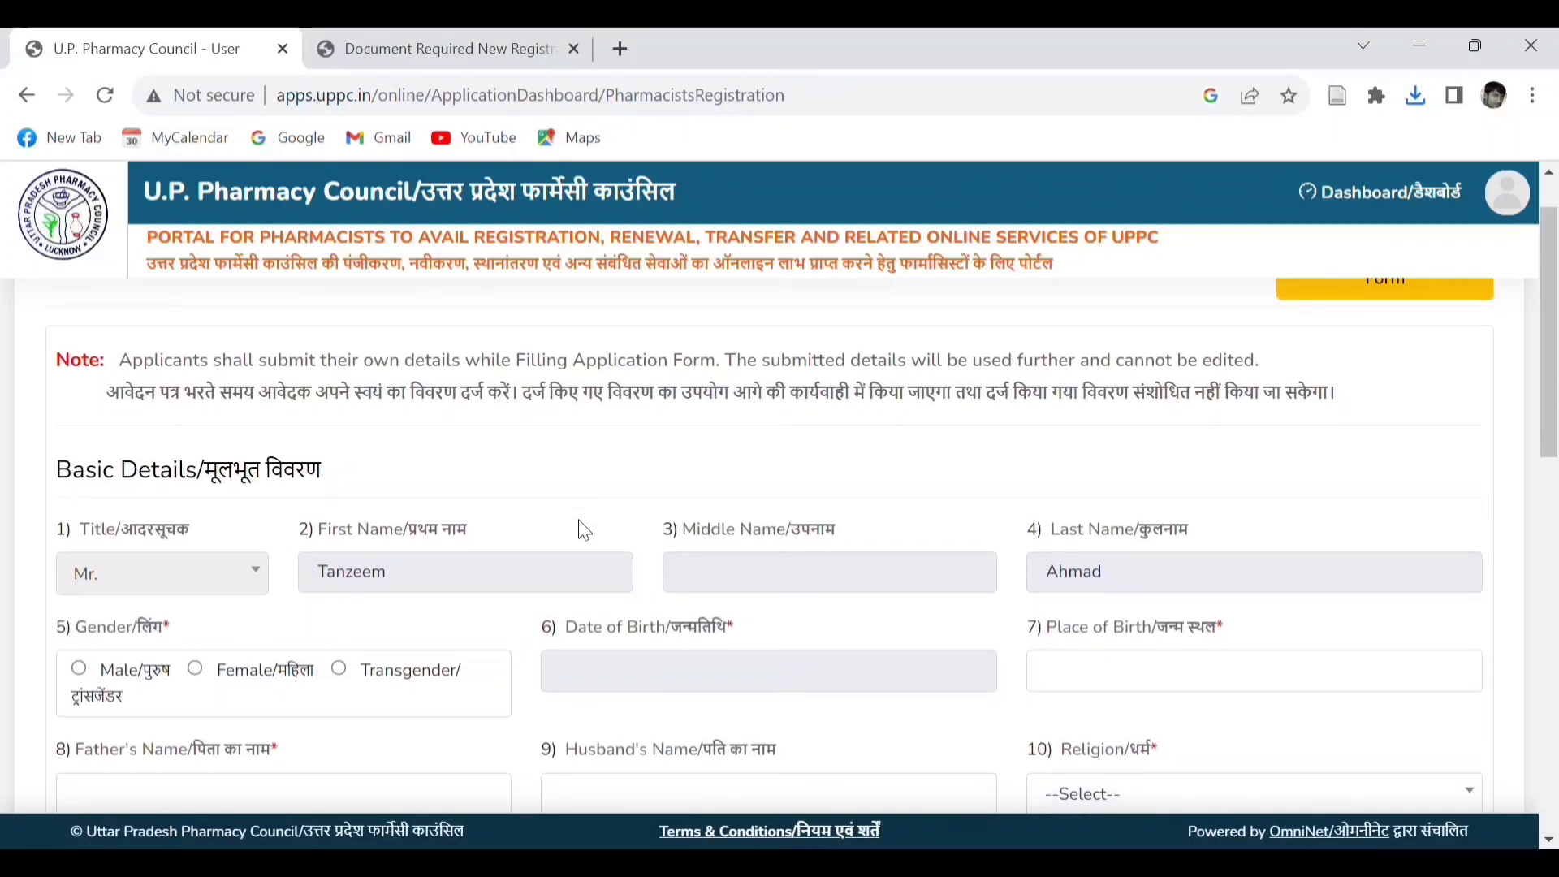
scroll(585, 530, "down", 1)
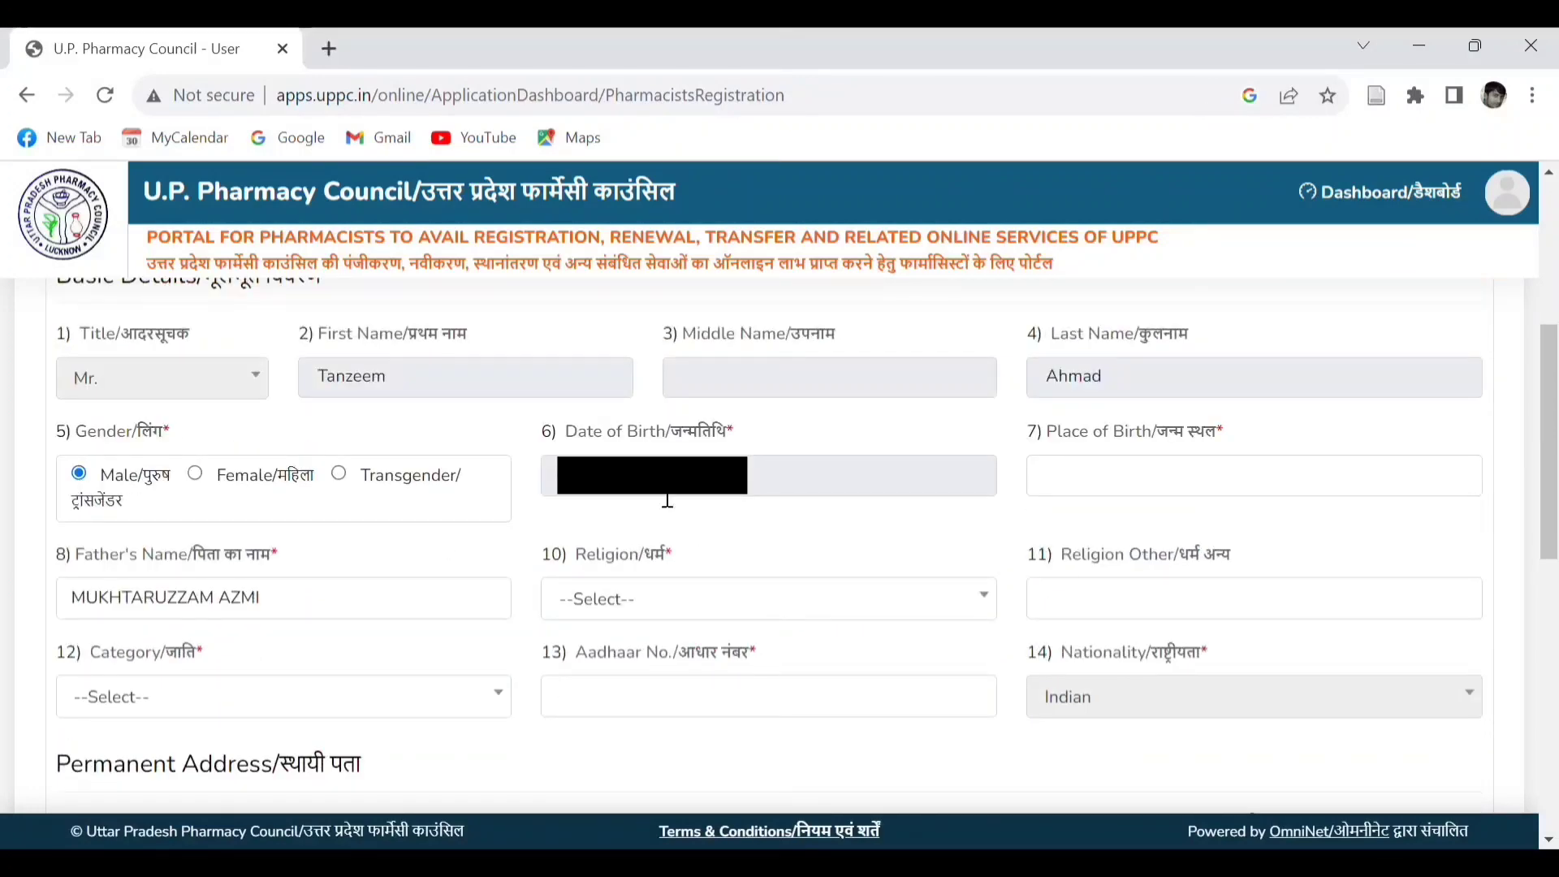
left_click(1237, 488)
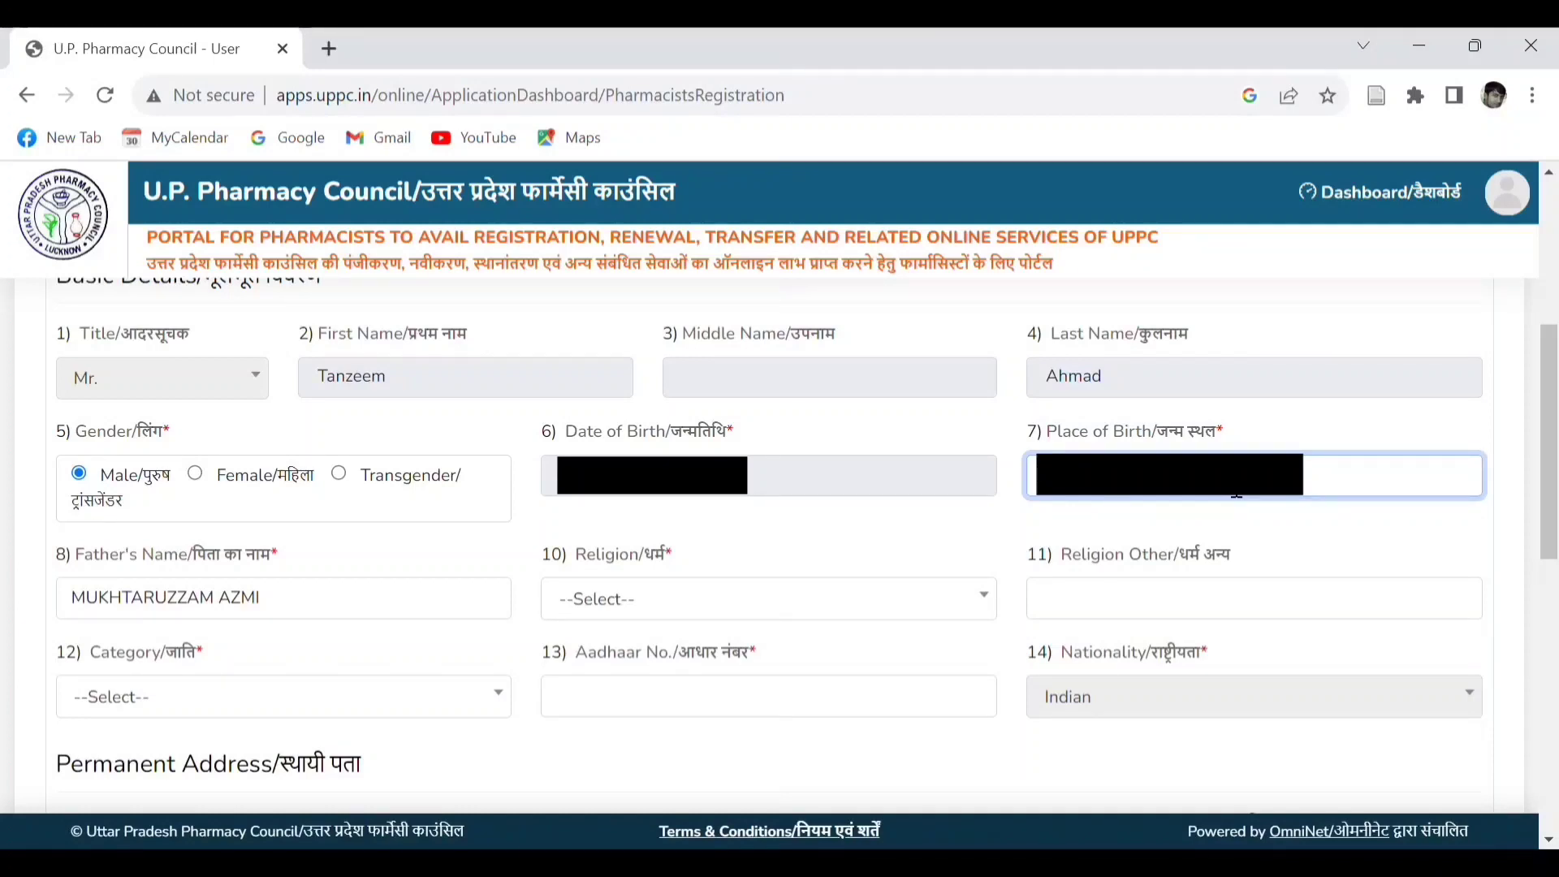
left_click(1328, 535)
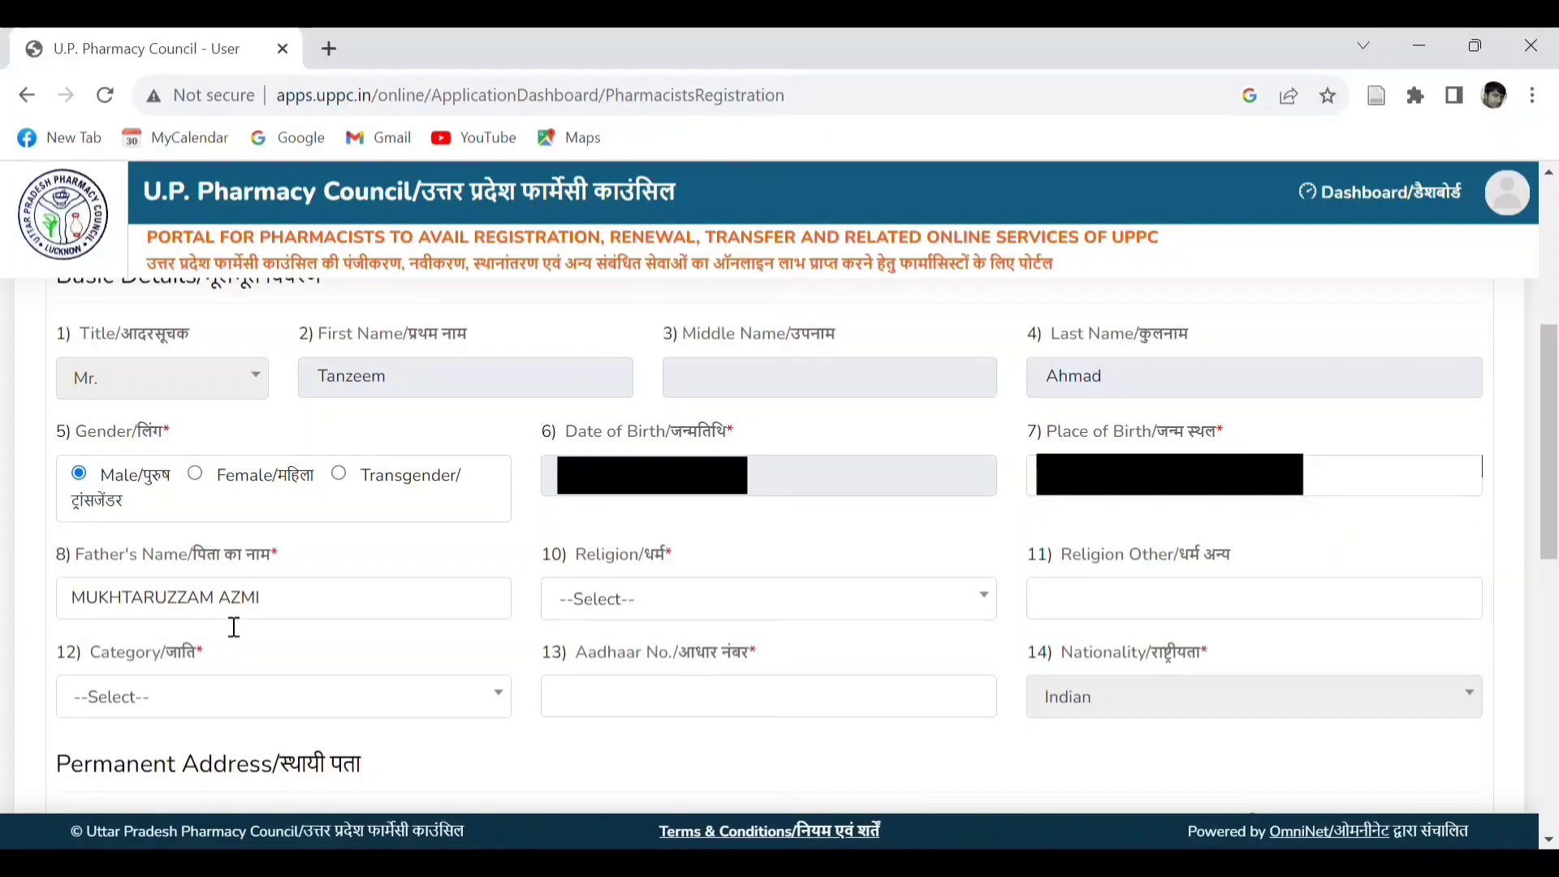
- Set religion to Islam and category to General, then move to the Aadhaar No. field
left_click(693, 612)
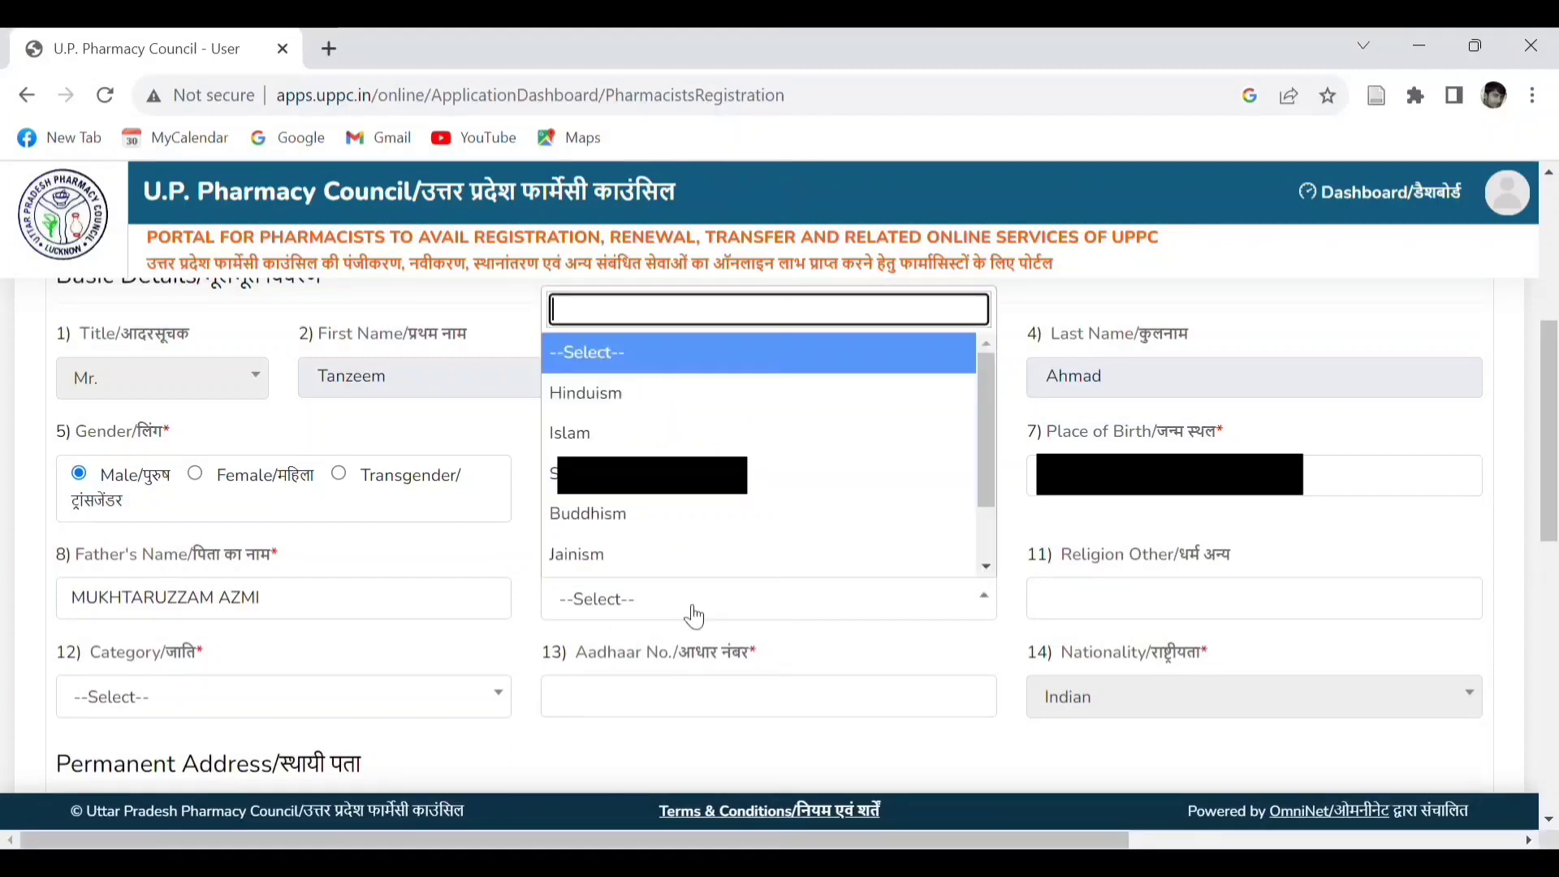
left_click(674, 436)
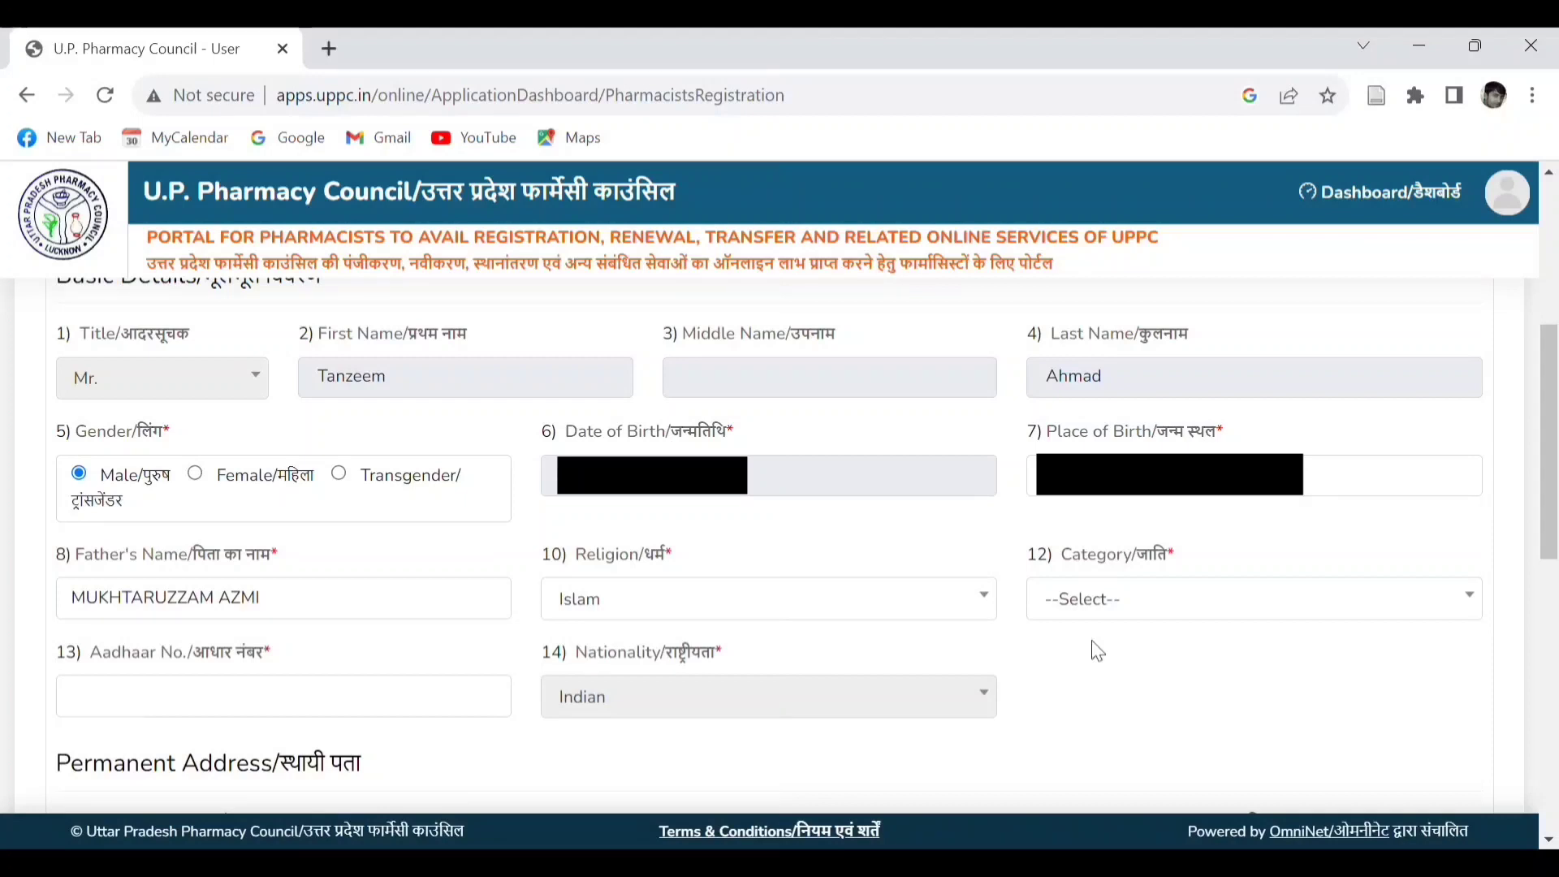
left_click(1110, 624)
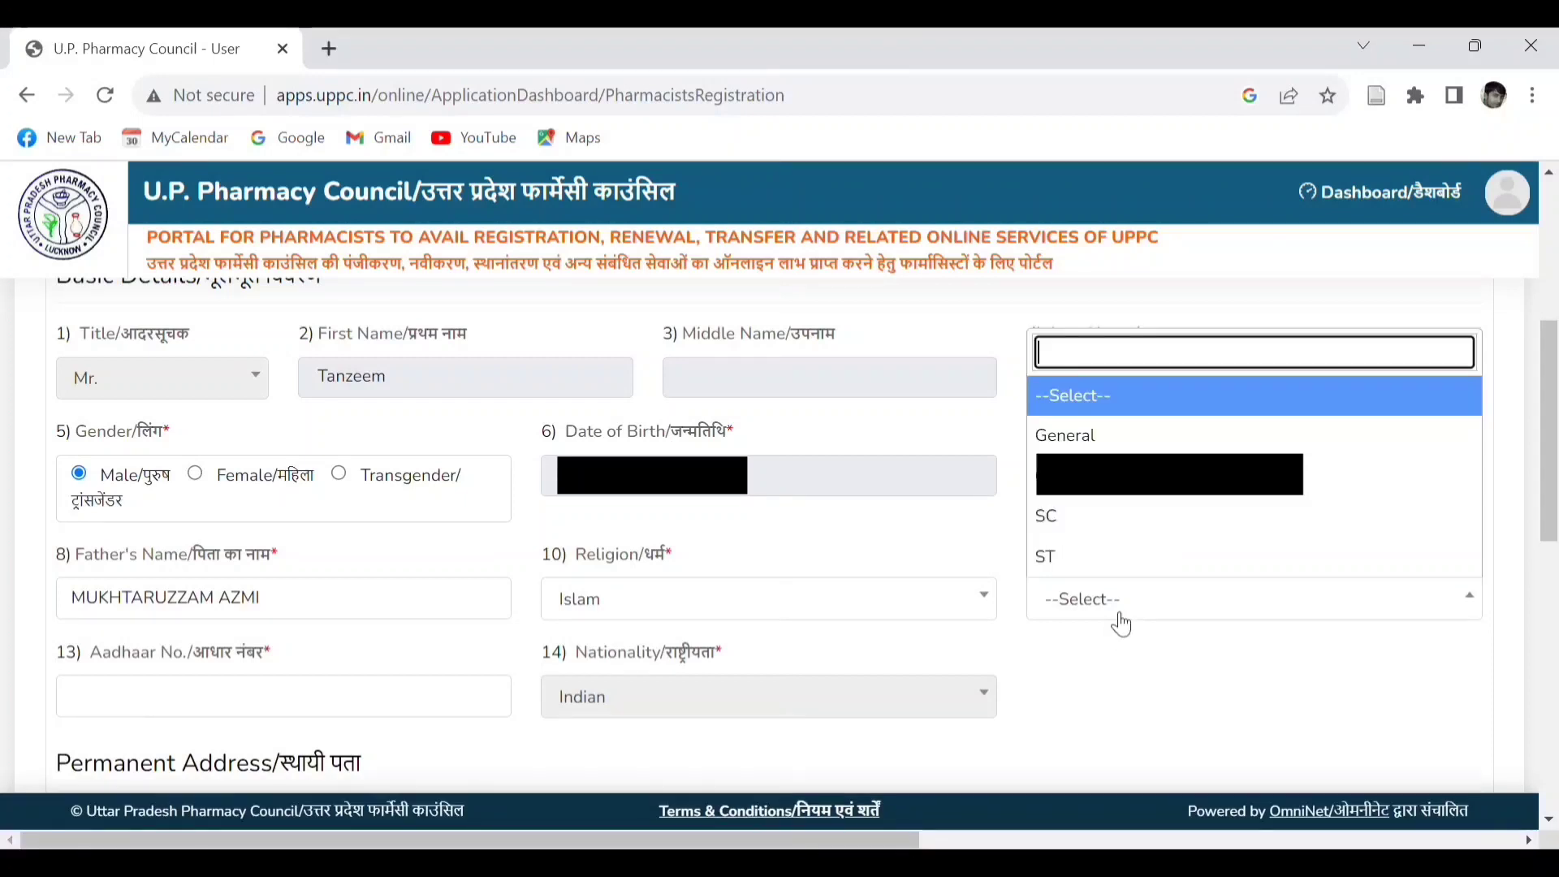
left_click(1102, 436)
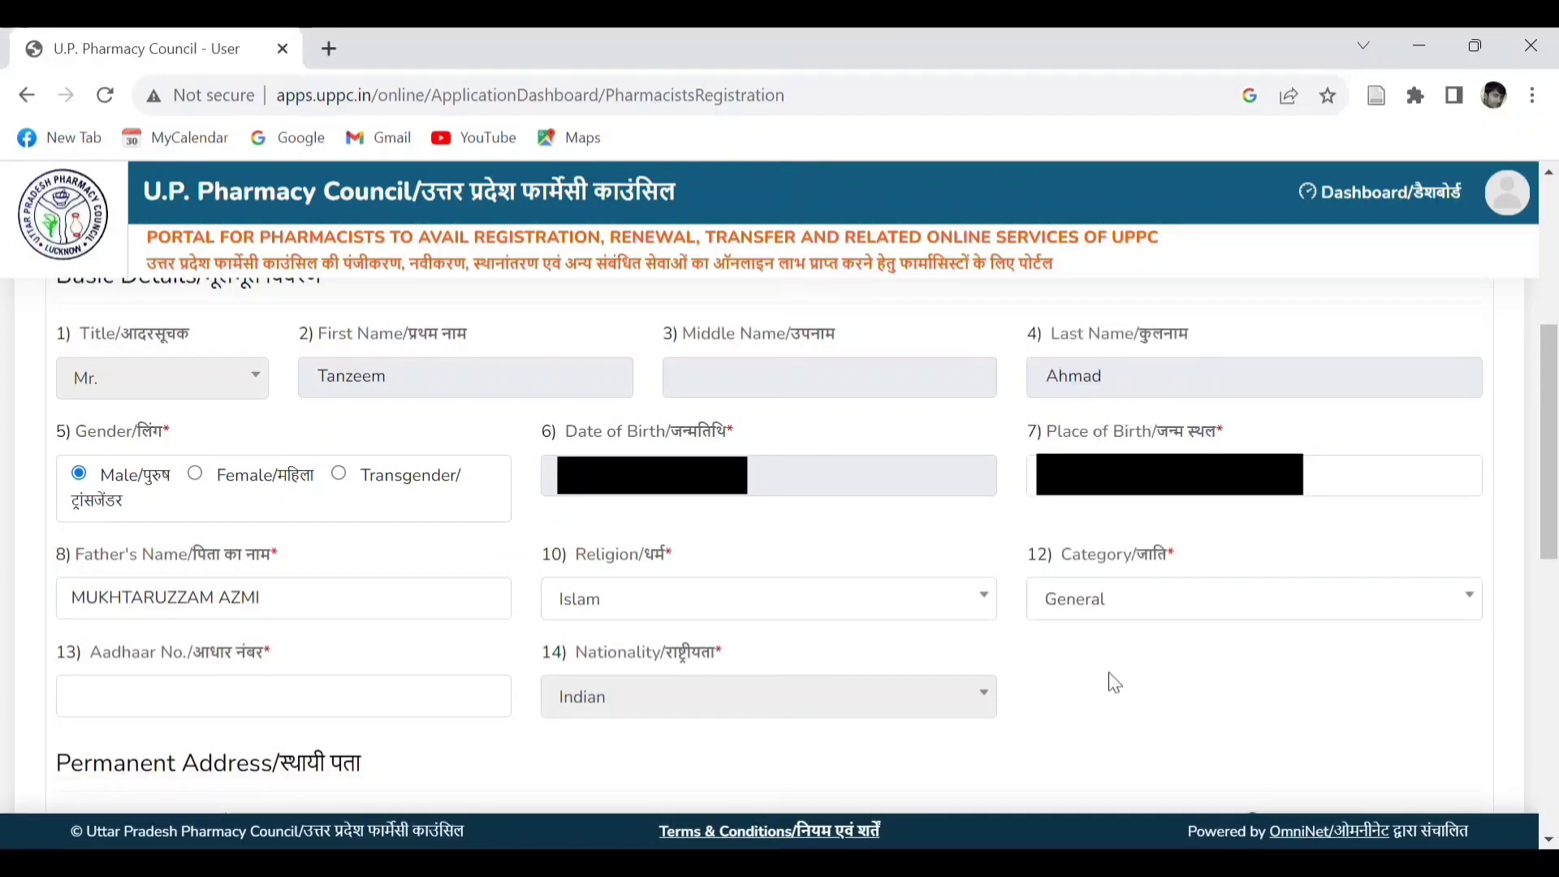
scroll(1118, 712, "down", 1)
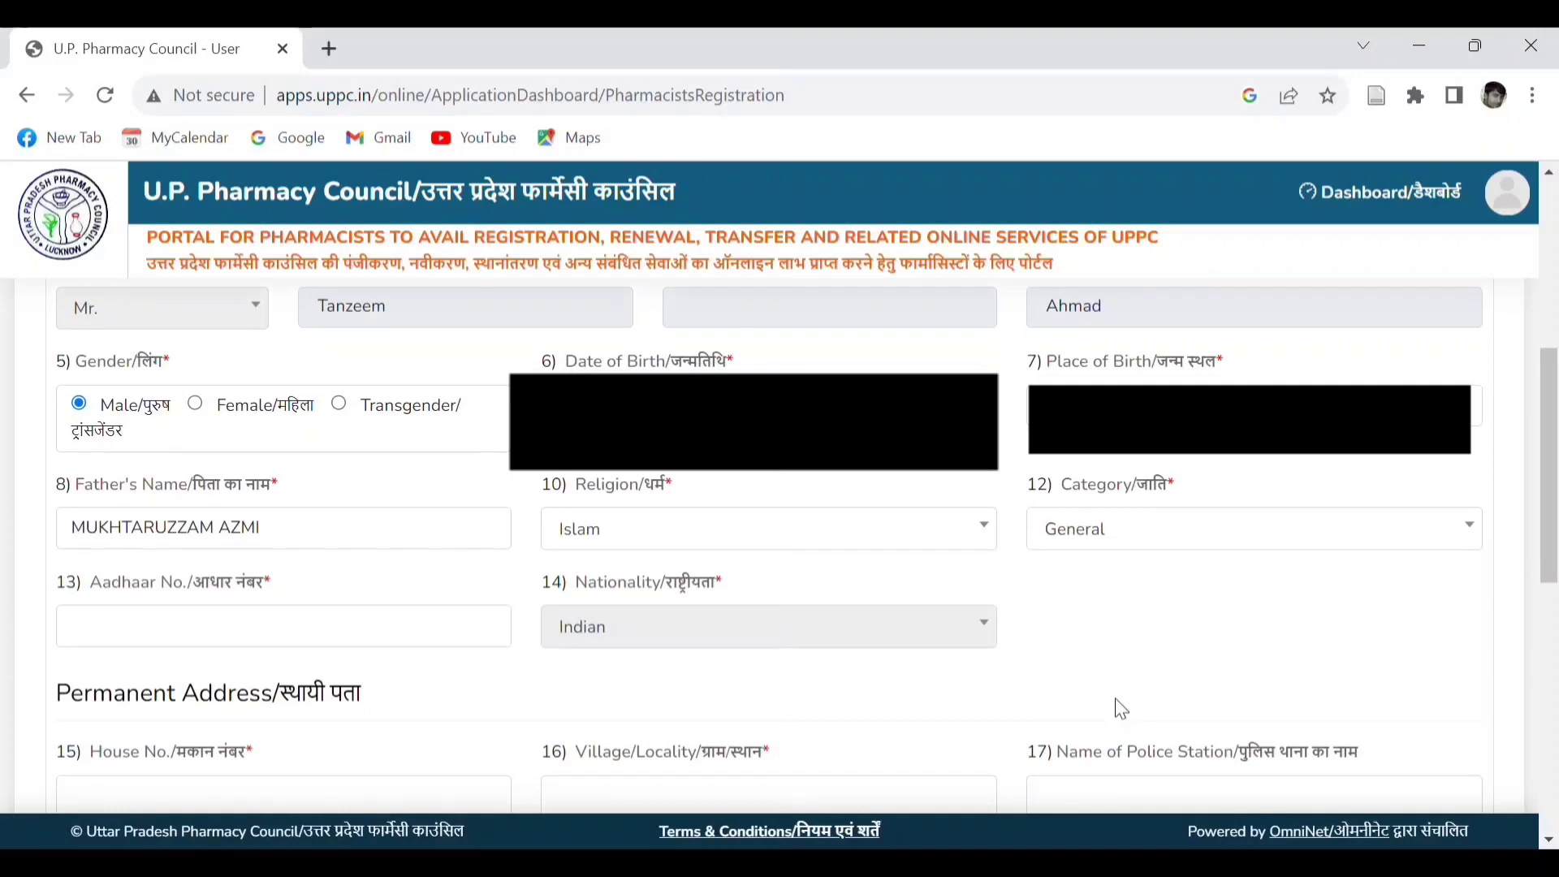
left_click(295, 642)
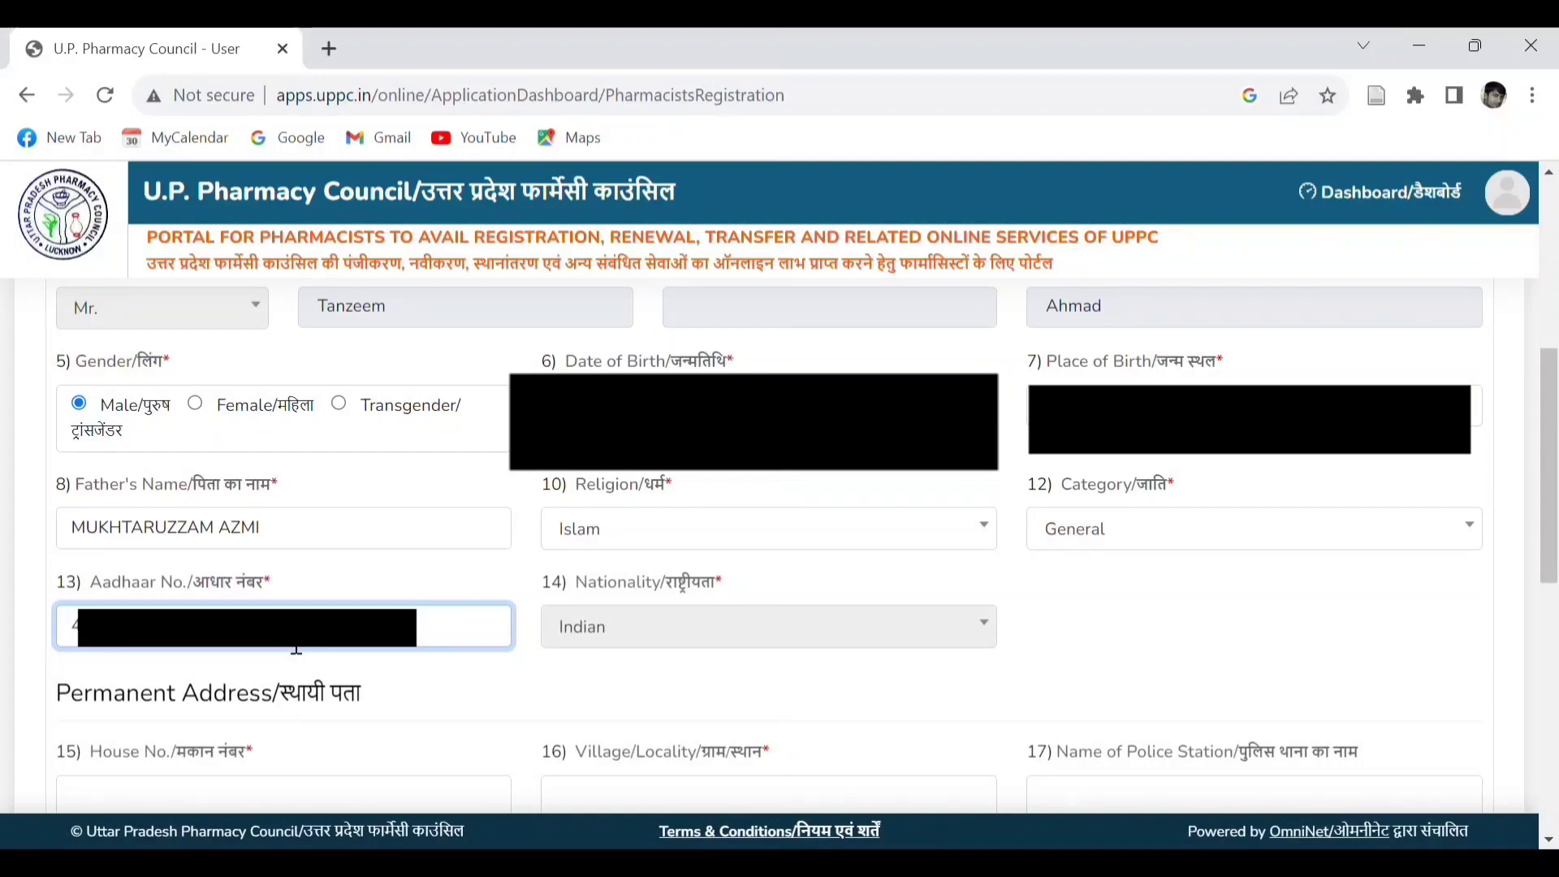
- Enter permanent house number 14, the village/locality and the police station name
scroll(1103, 637, "down", 3)
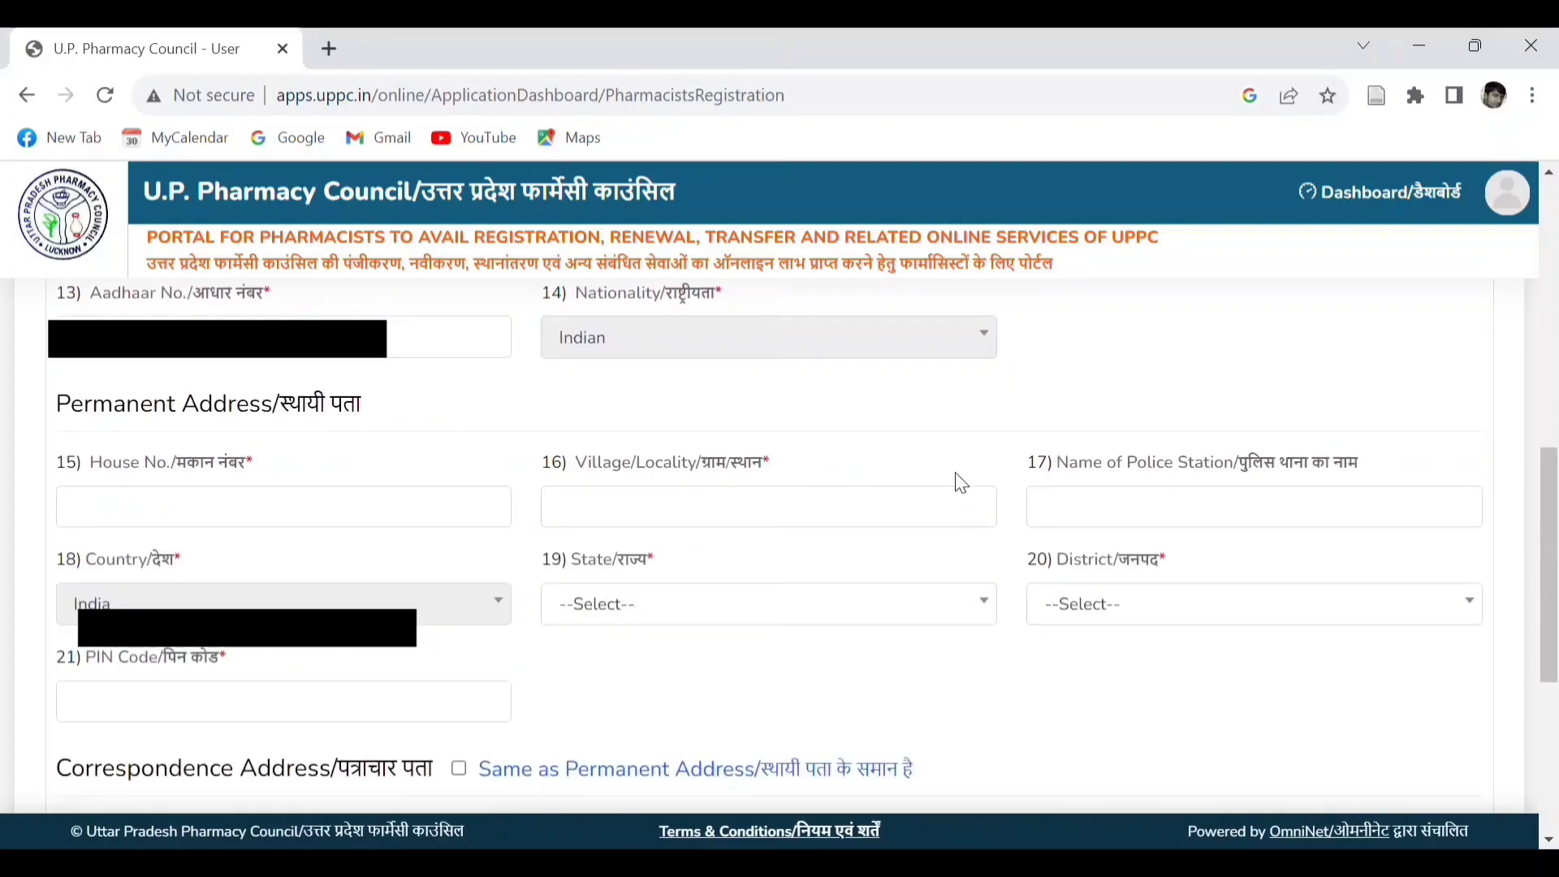
left_click(351, 514)
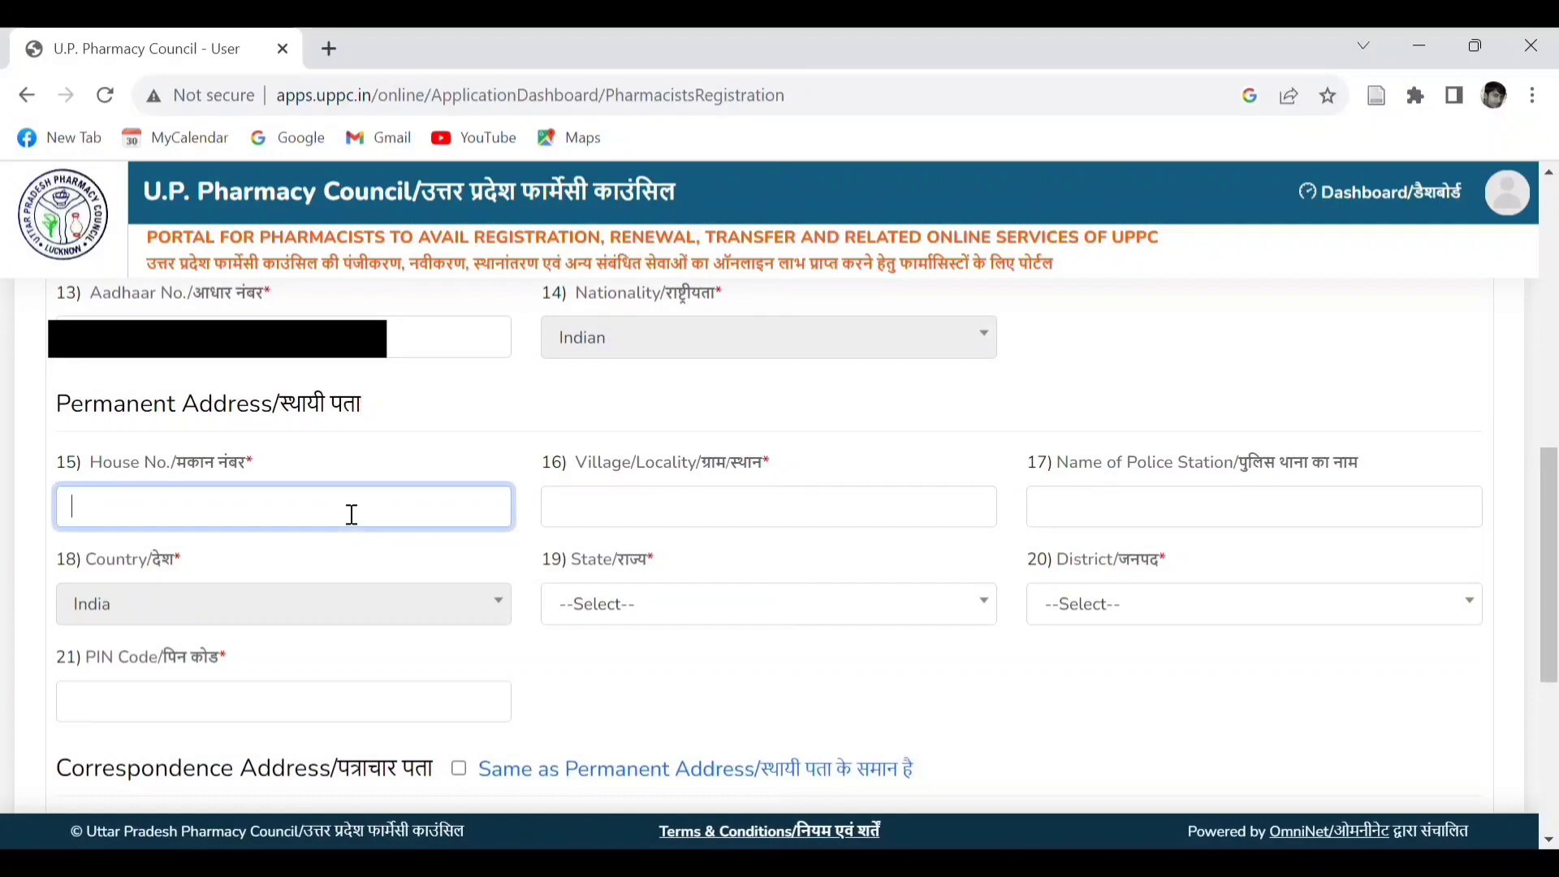
type("14")
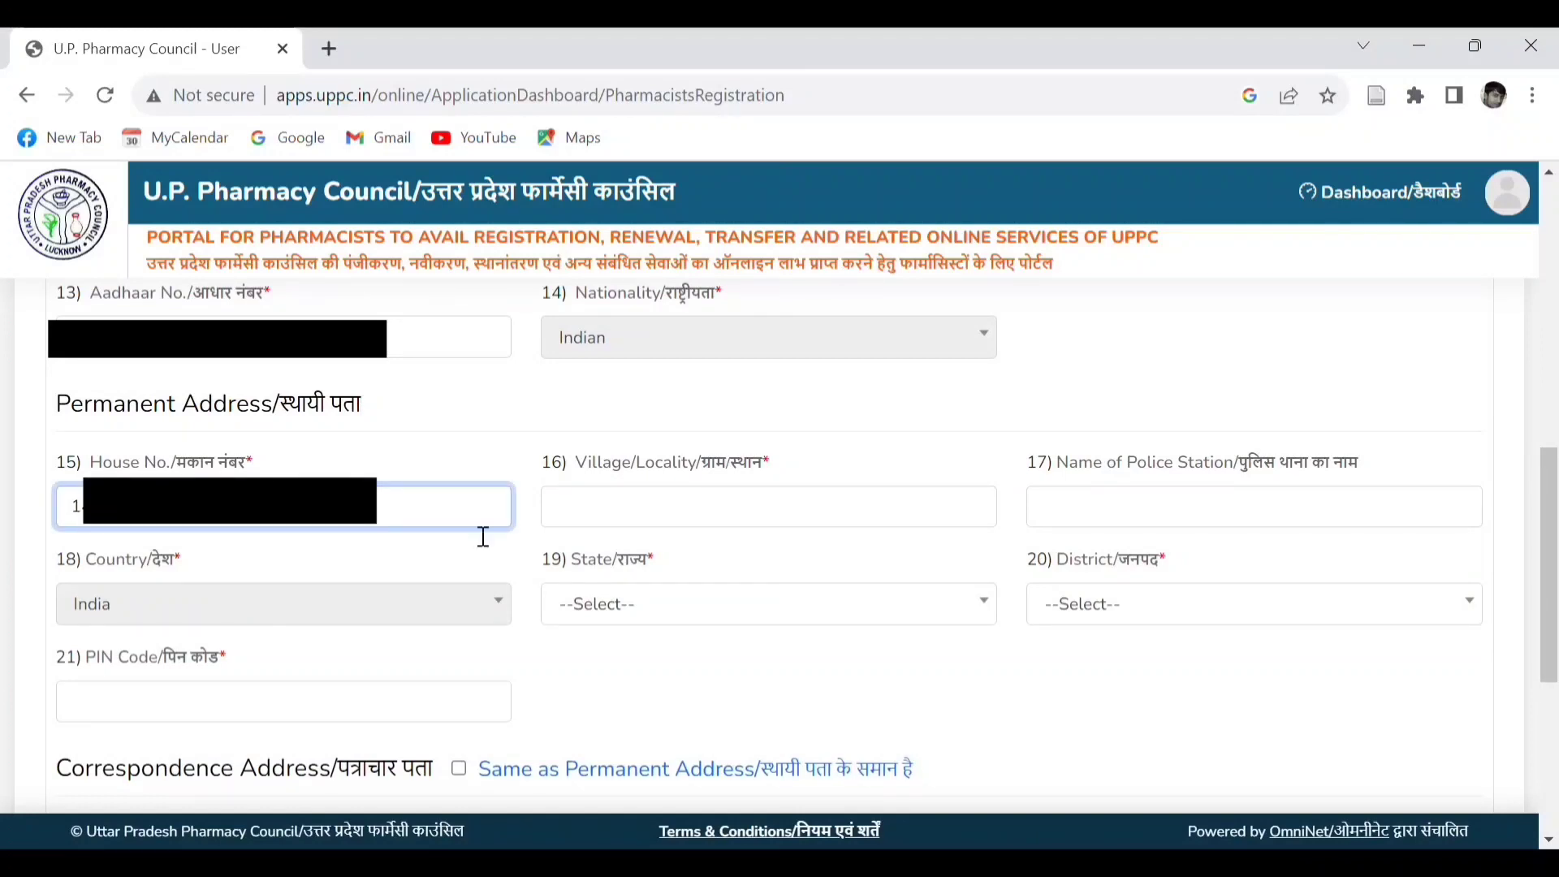
left_click(672, 529)
type("m")
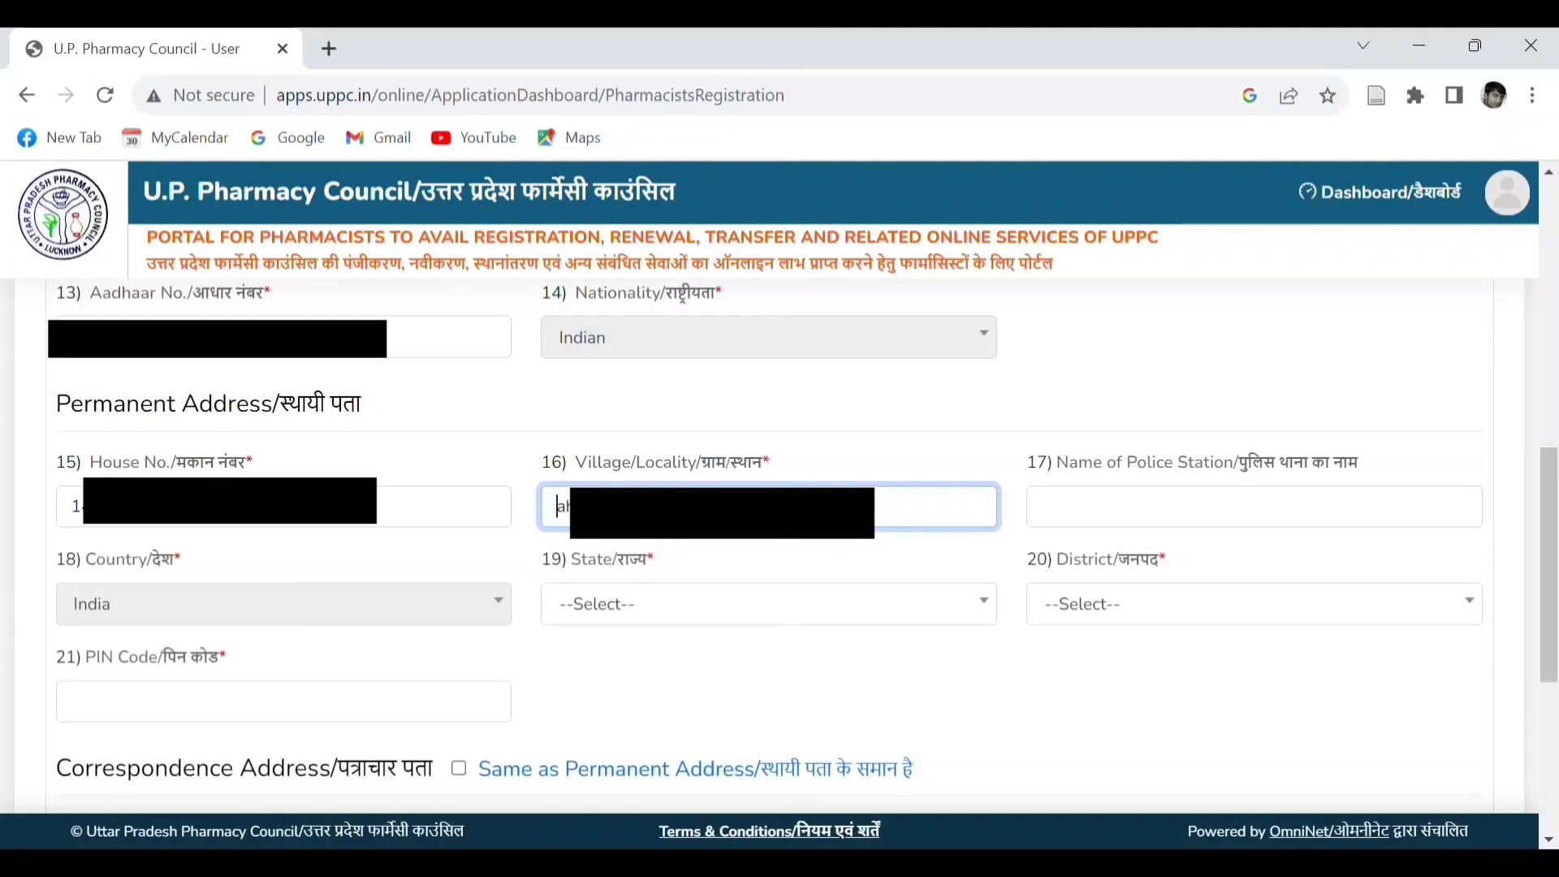
type("M")
left_click(1287, 511)
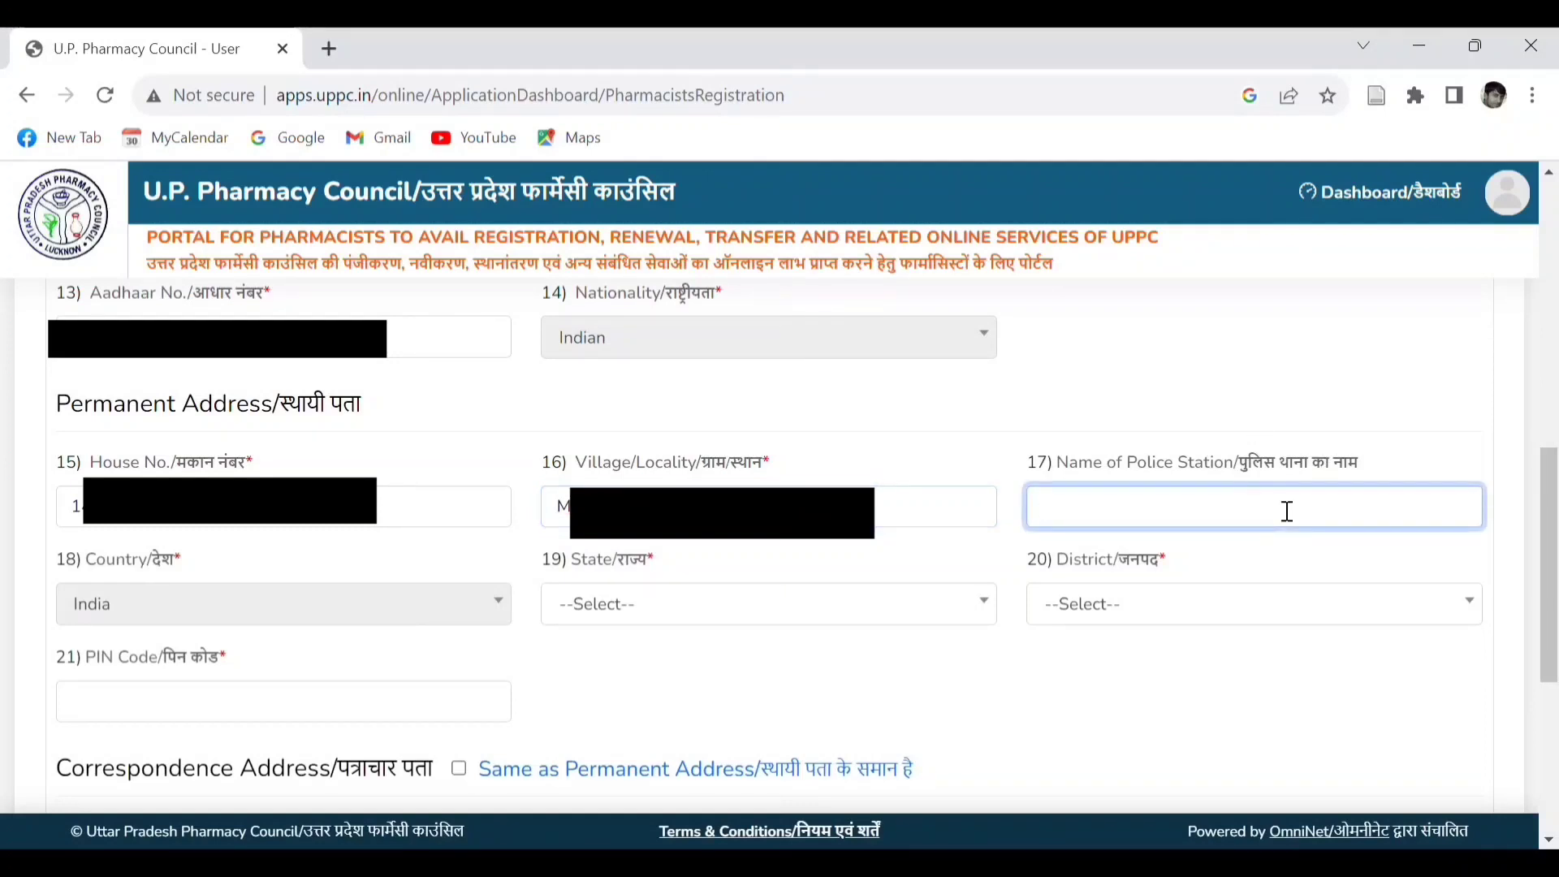
type("D")
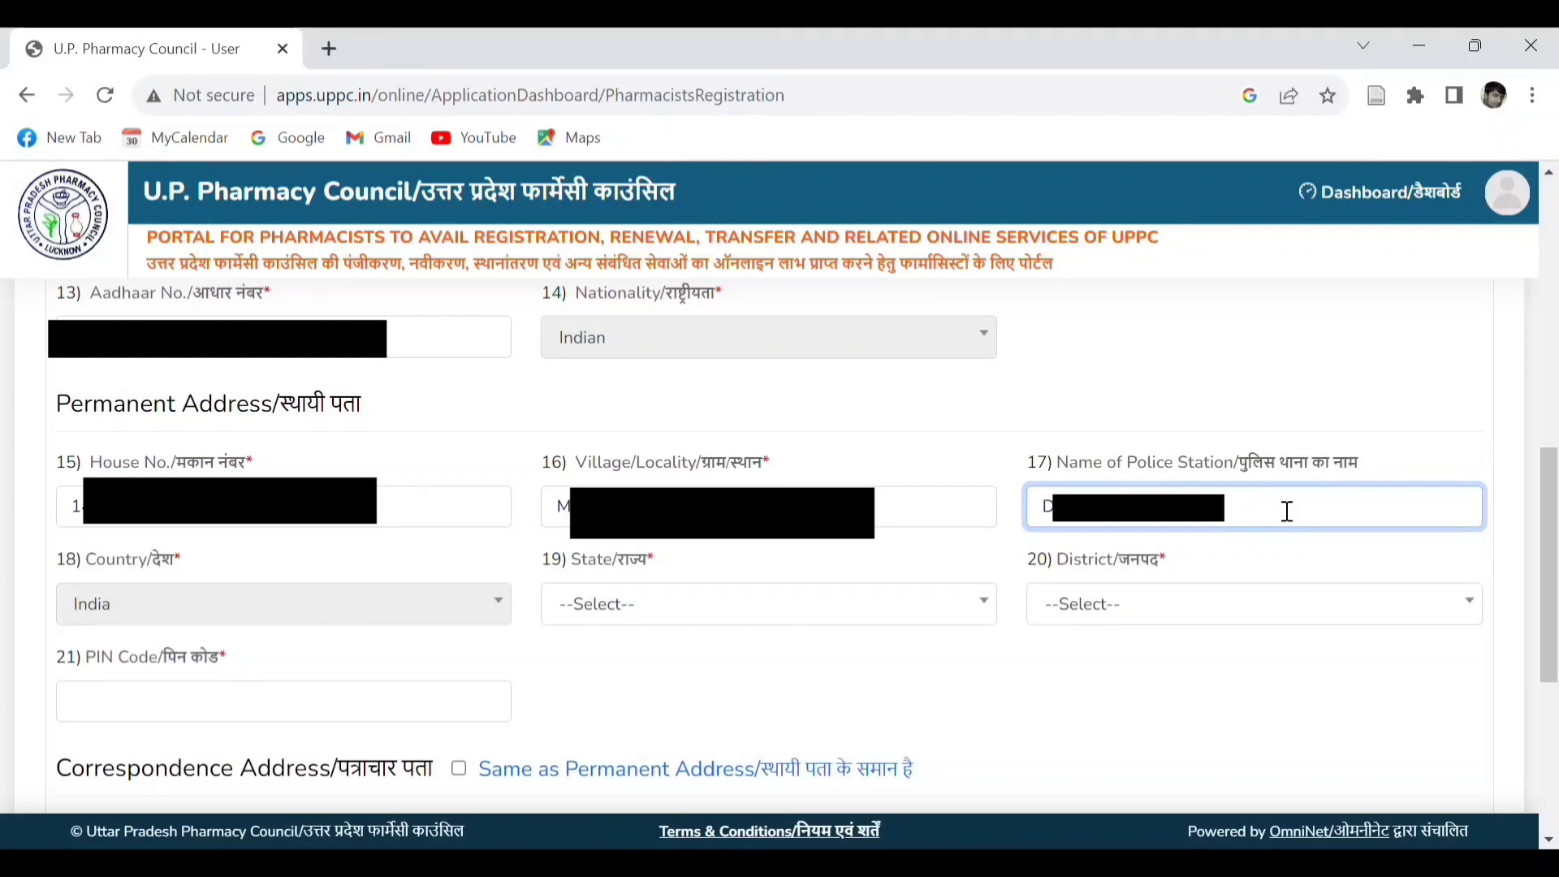
double_click(1087, 520)
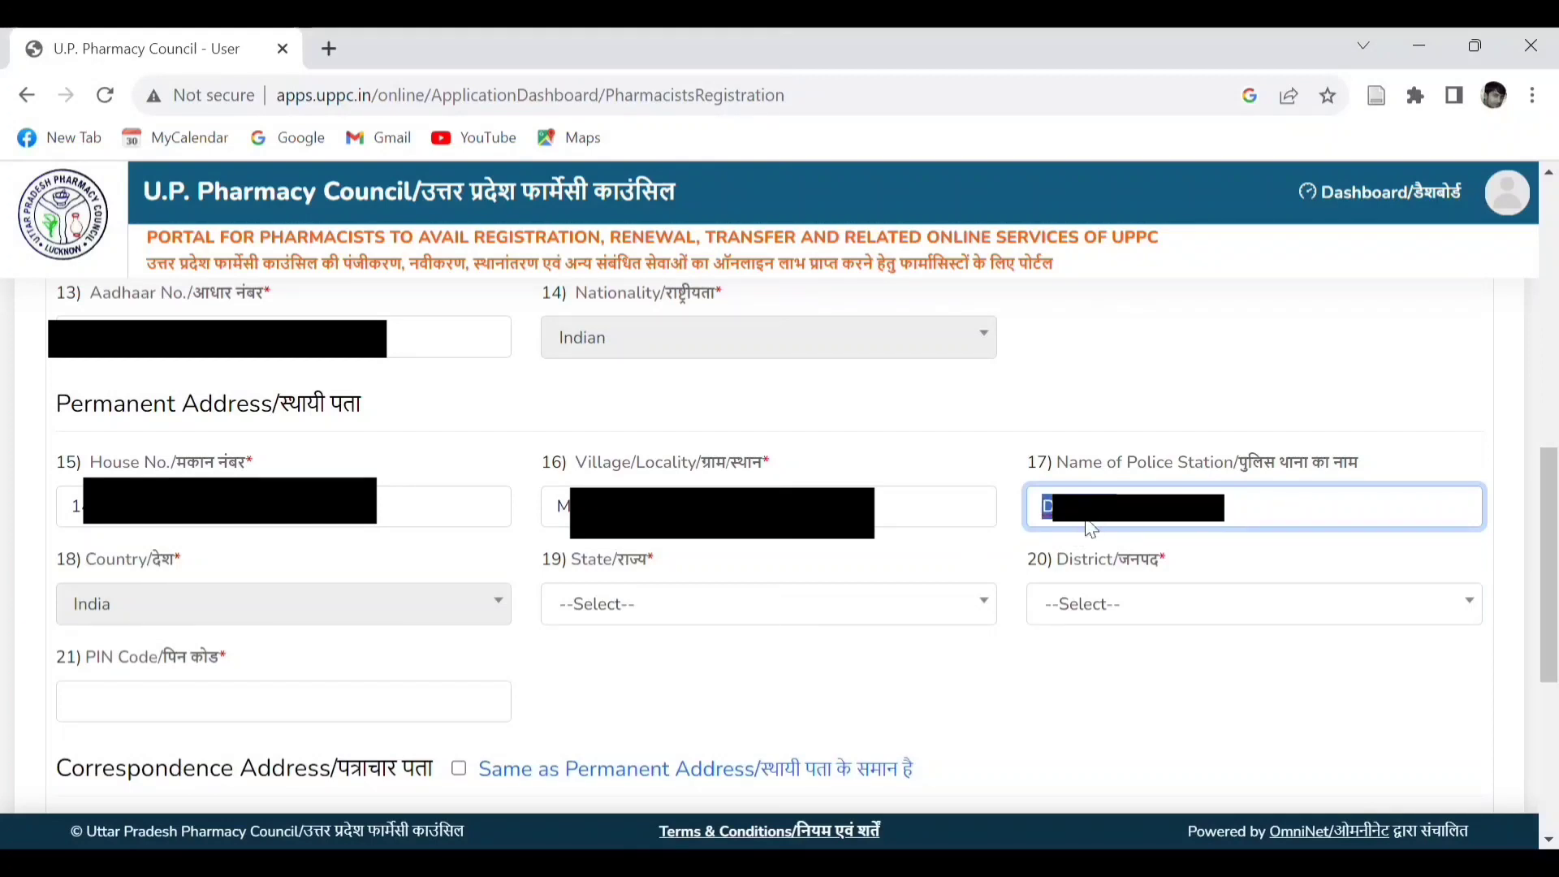
left_click(1051, 400)
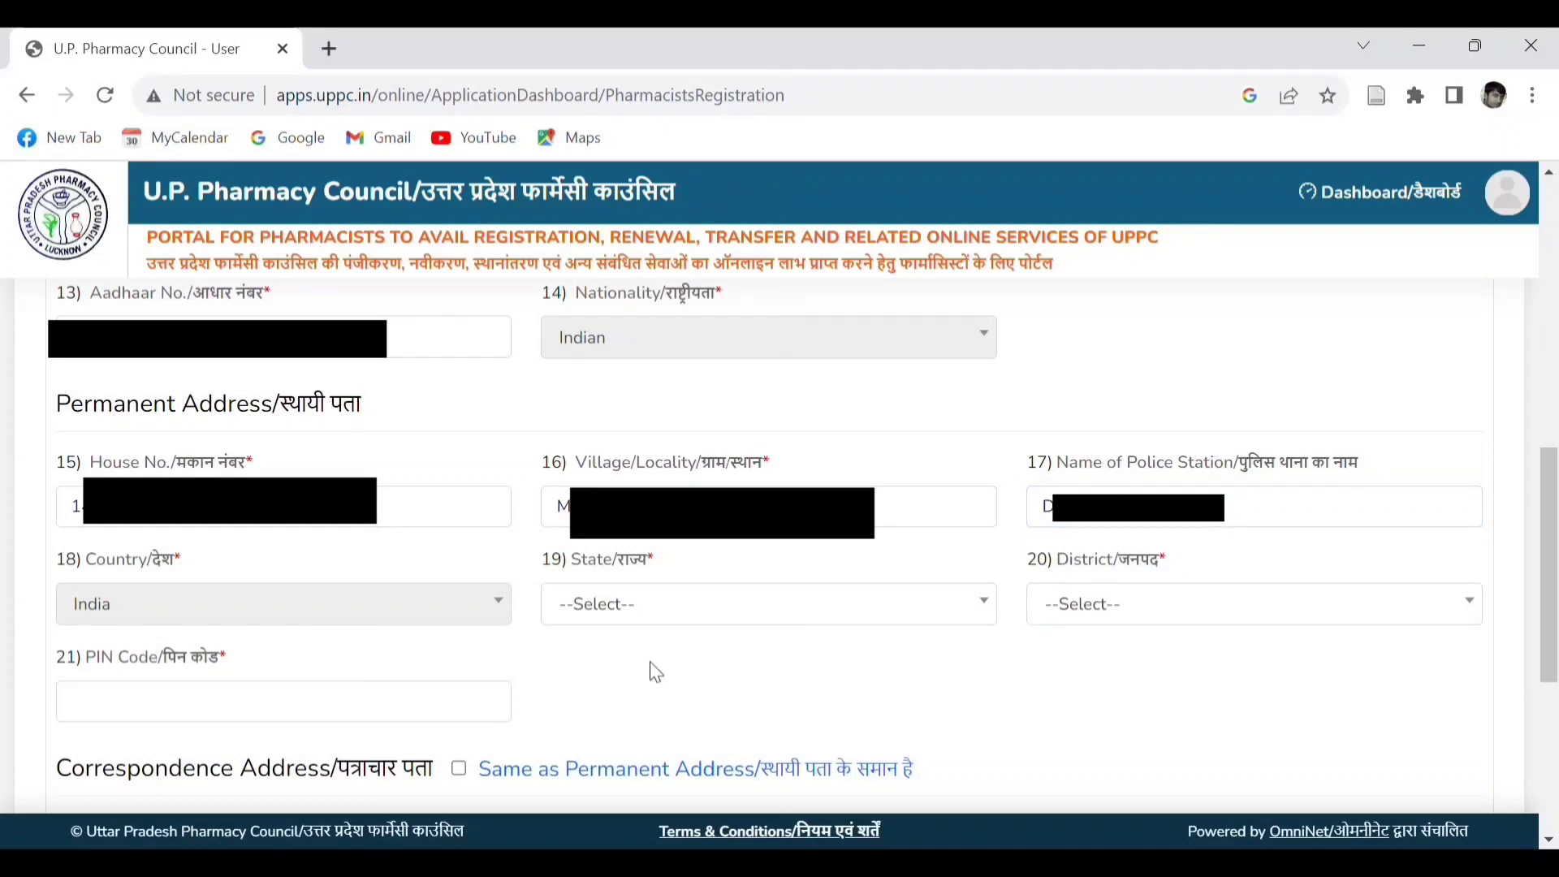
- Set the permanent state to Uttar Pradesh and district to Azamgarh, and enter the PIN code
left_click(784, 621)
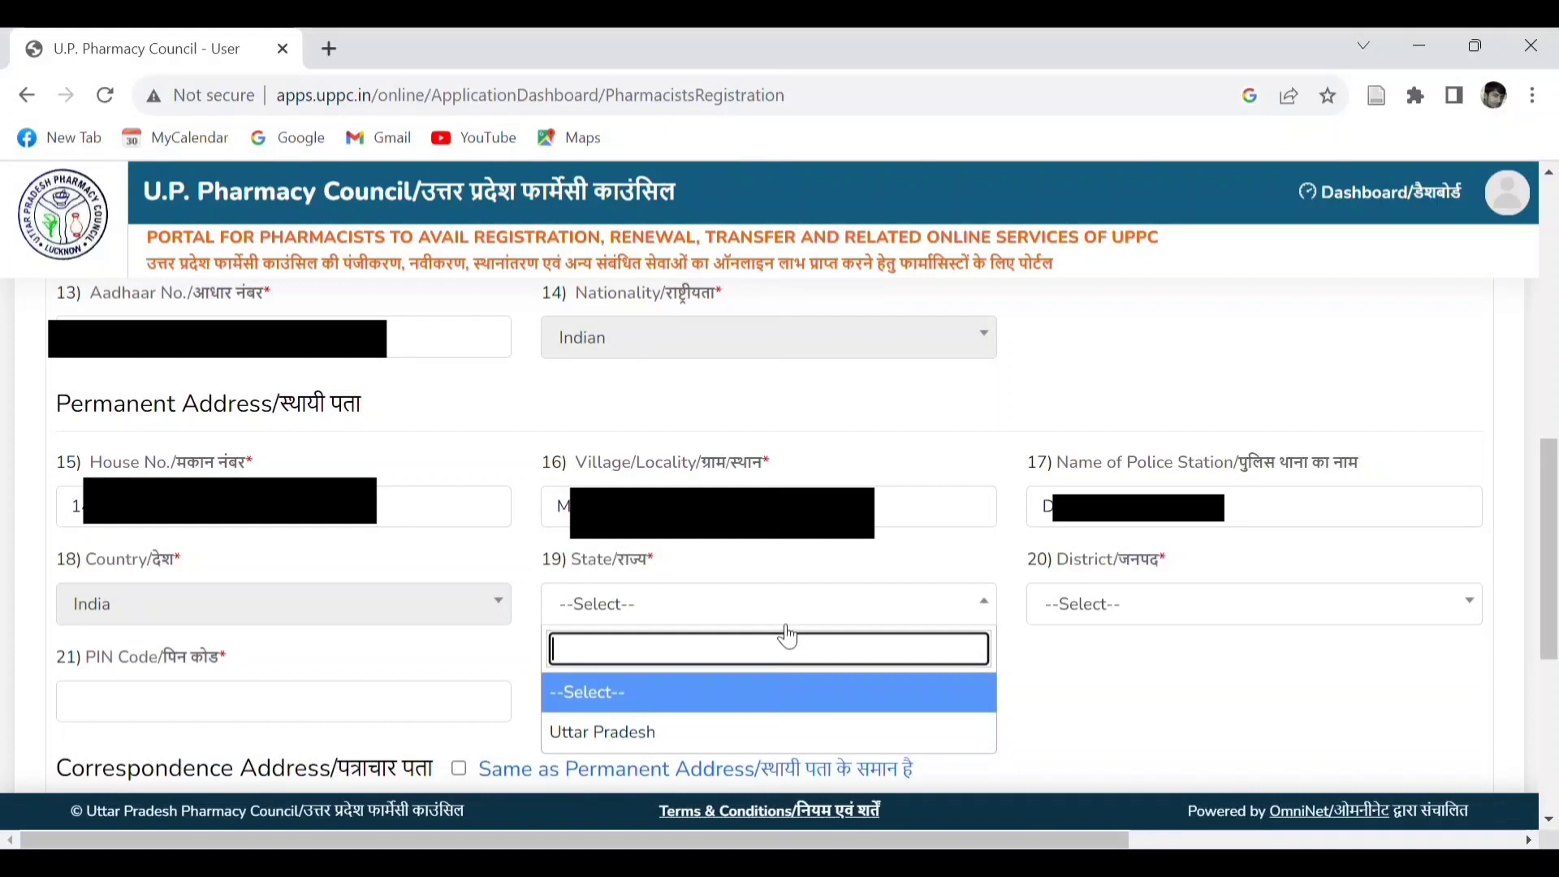
left_click(708, 733)
left_click(1206, 625)
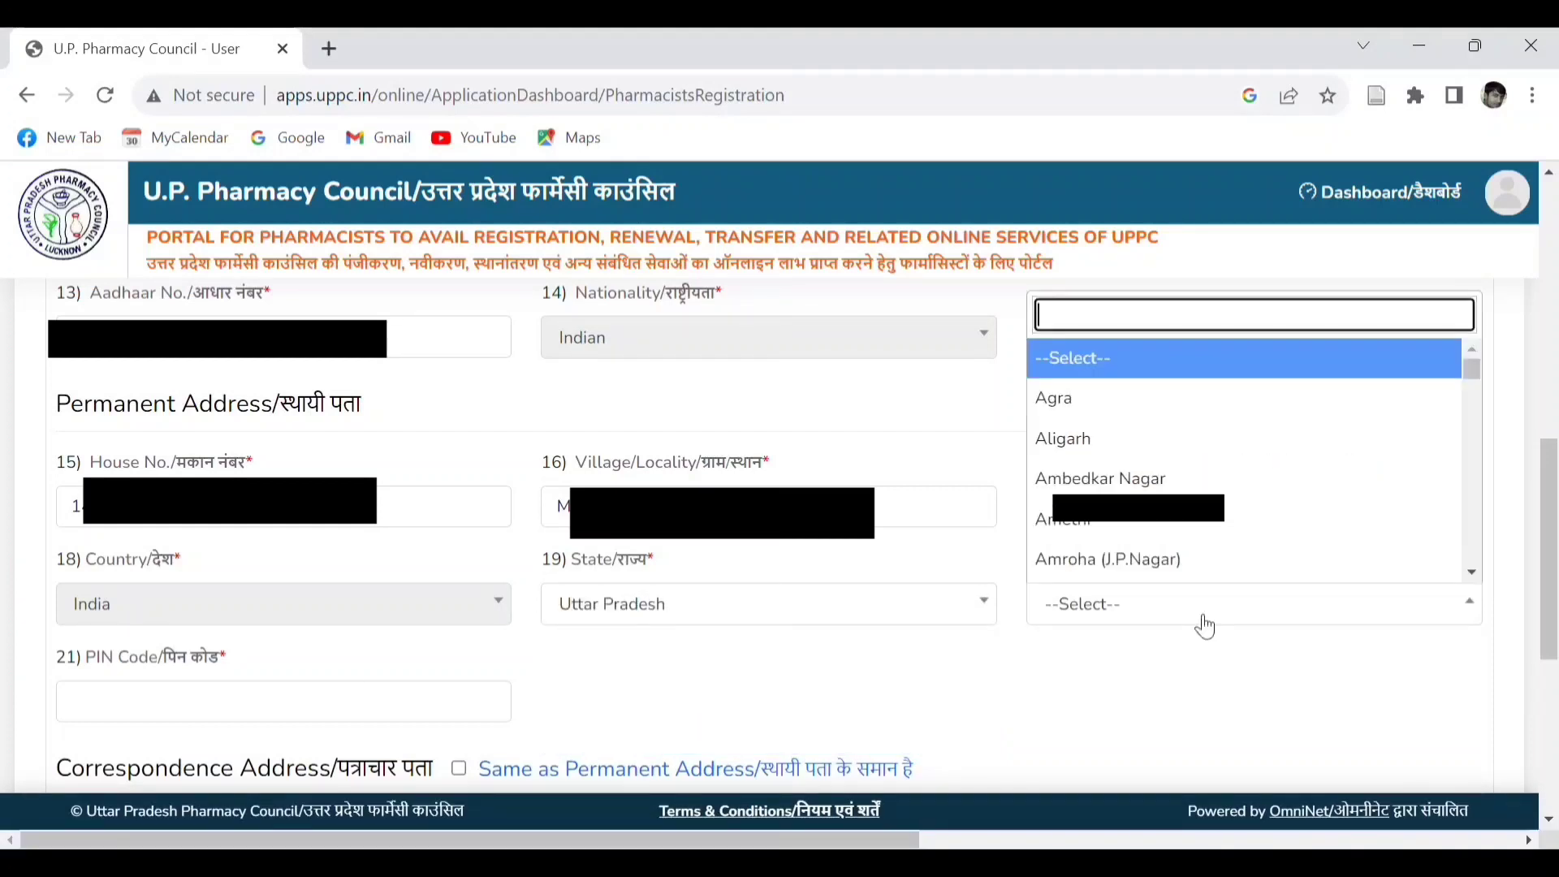
key("Down")
key("Down")
key("Down")
key("Down")
key("Down")
key("Down")
key("Down")
key("Down")
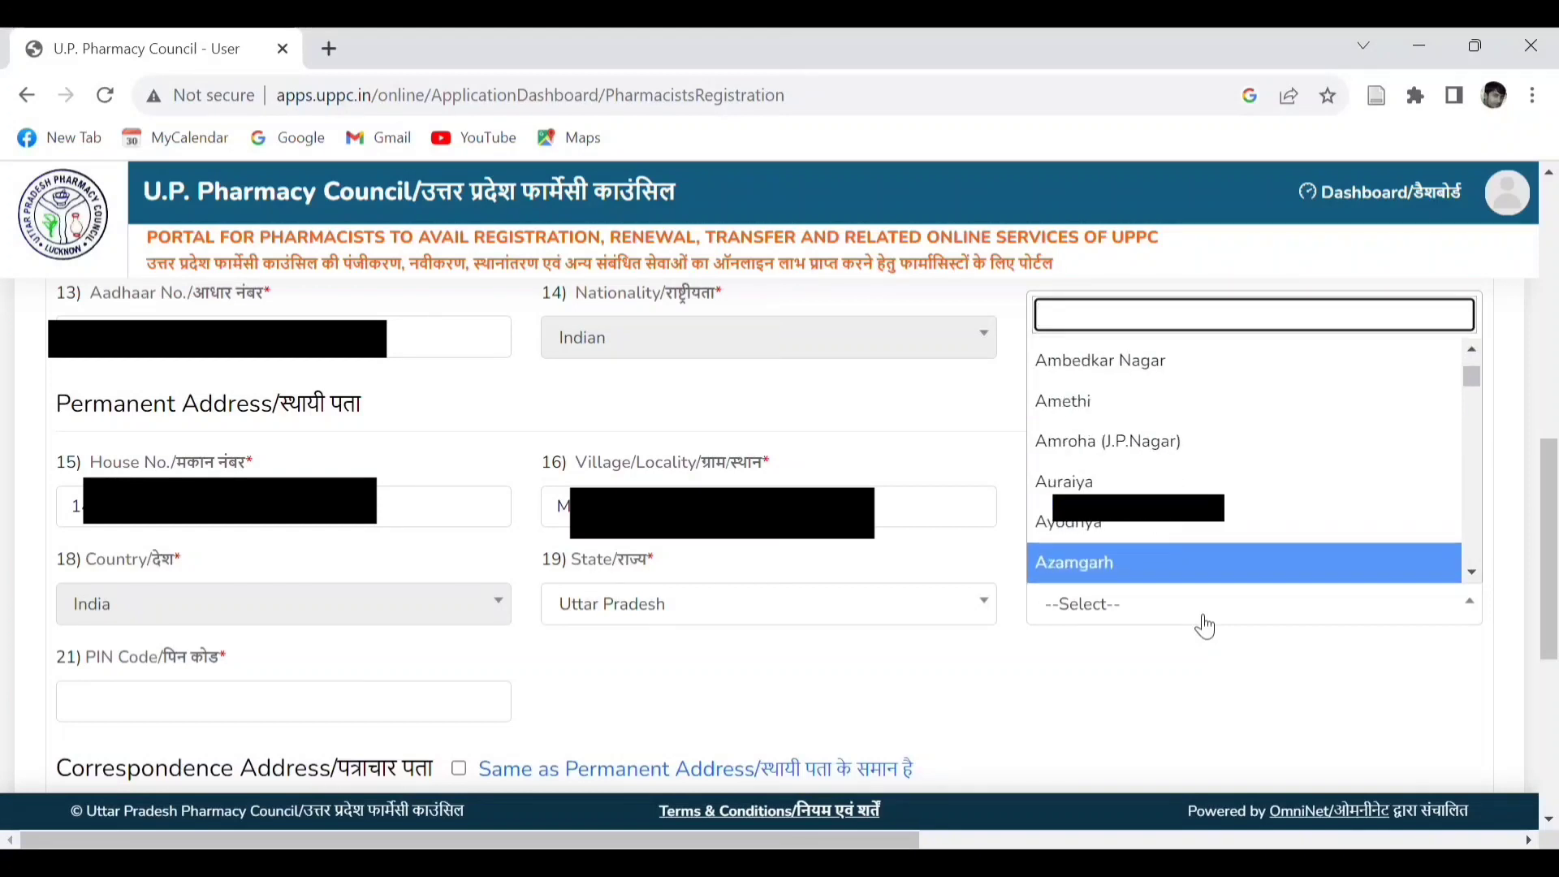
key("Down")
key("Up")
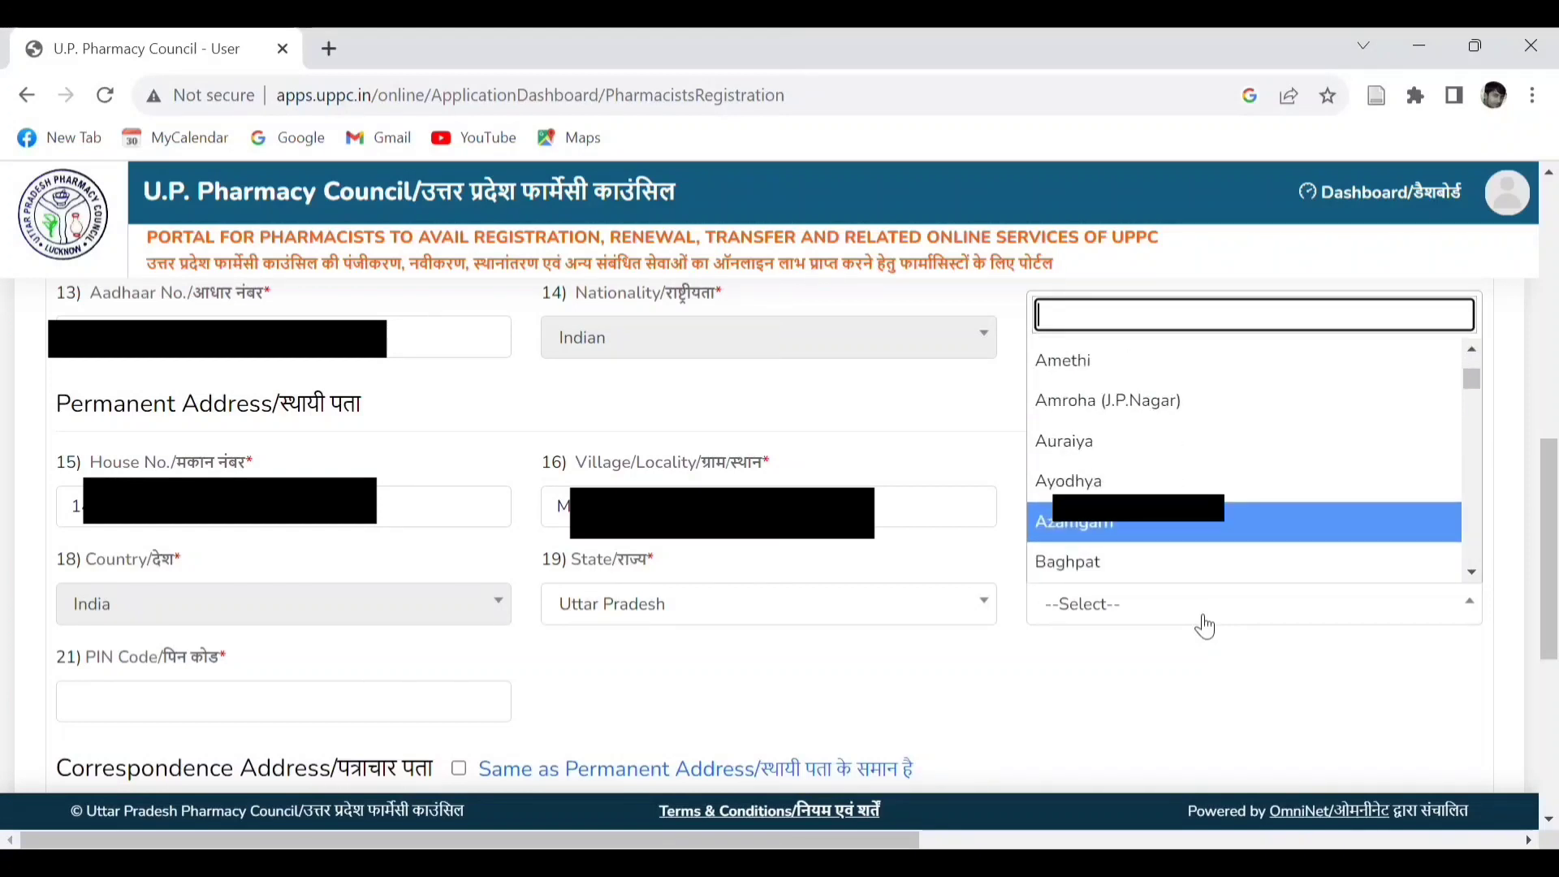
left_click(1170, 536)
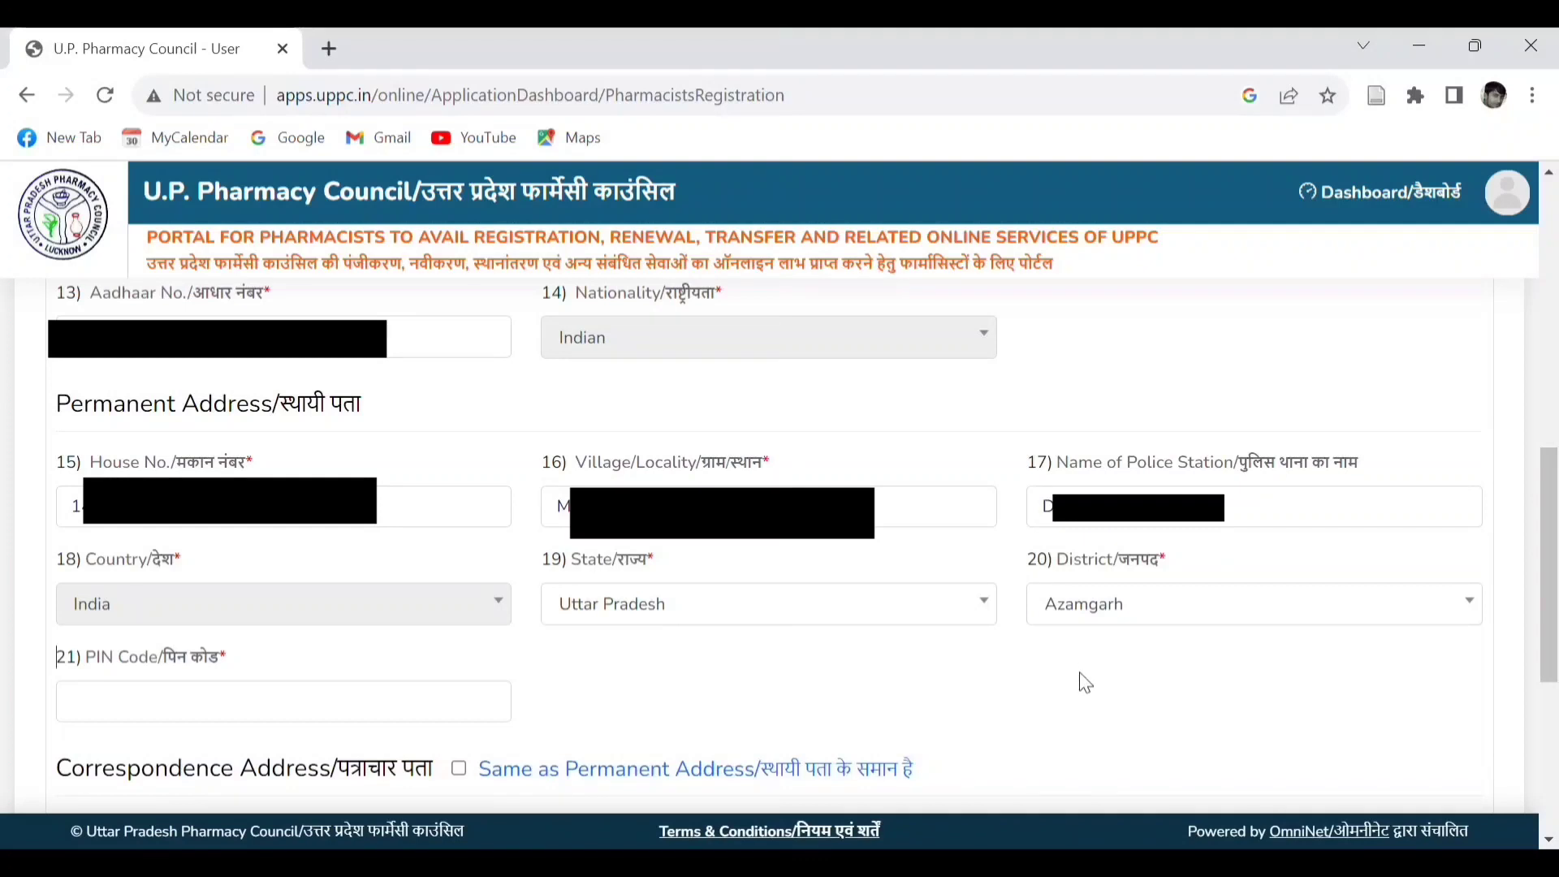
left_click(377, 720)
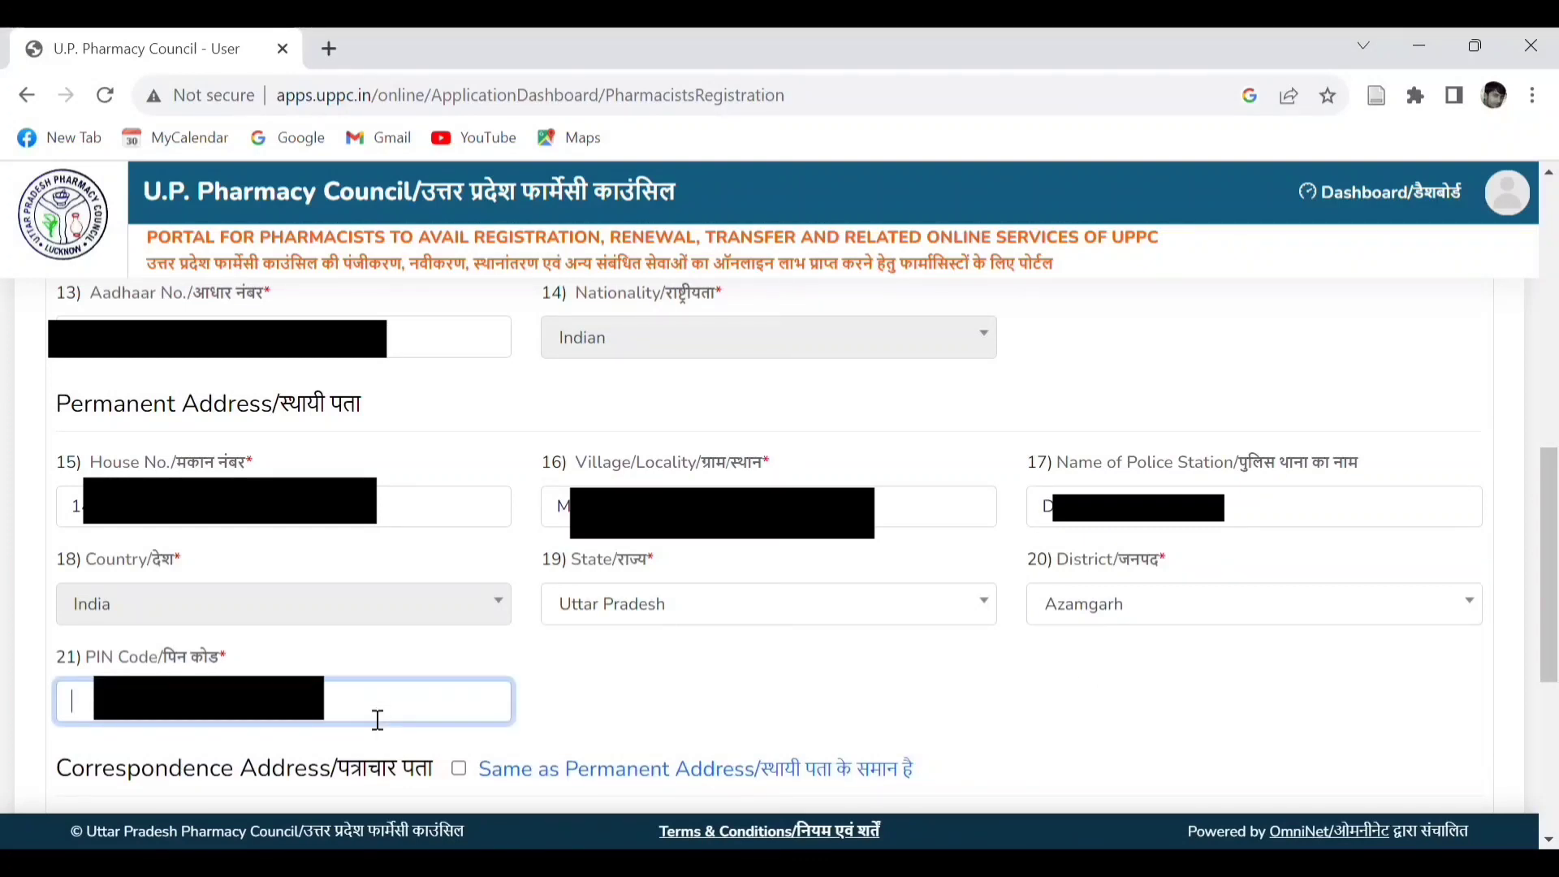
type("22")
left_click(841, 672)
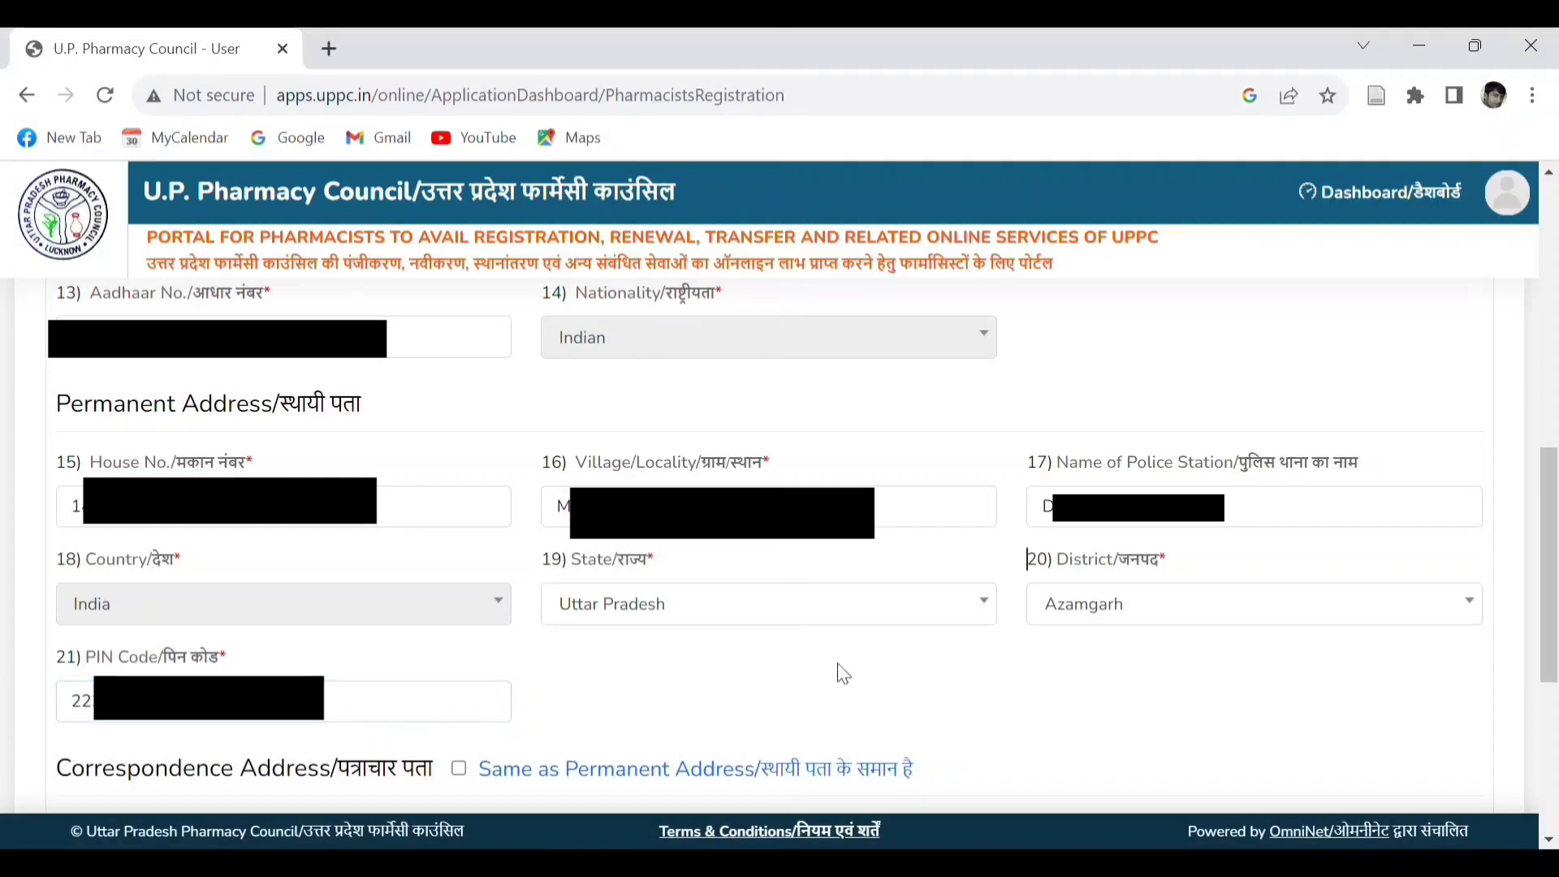
- Enter correspondence house number 63, the village/locality and the police station
scroll(841, 672, "down", 5)
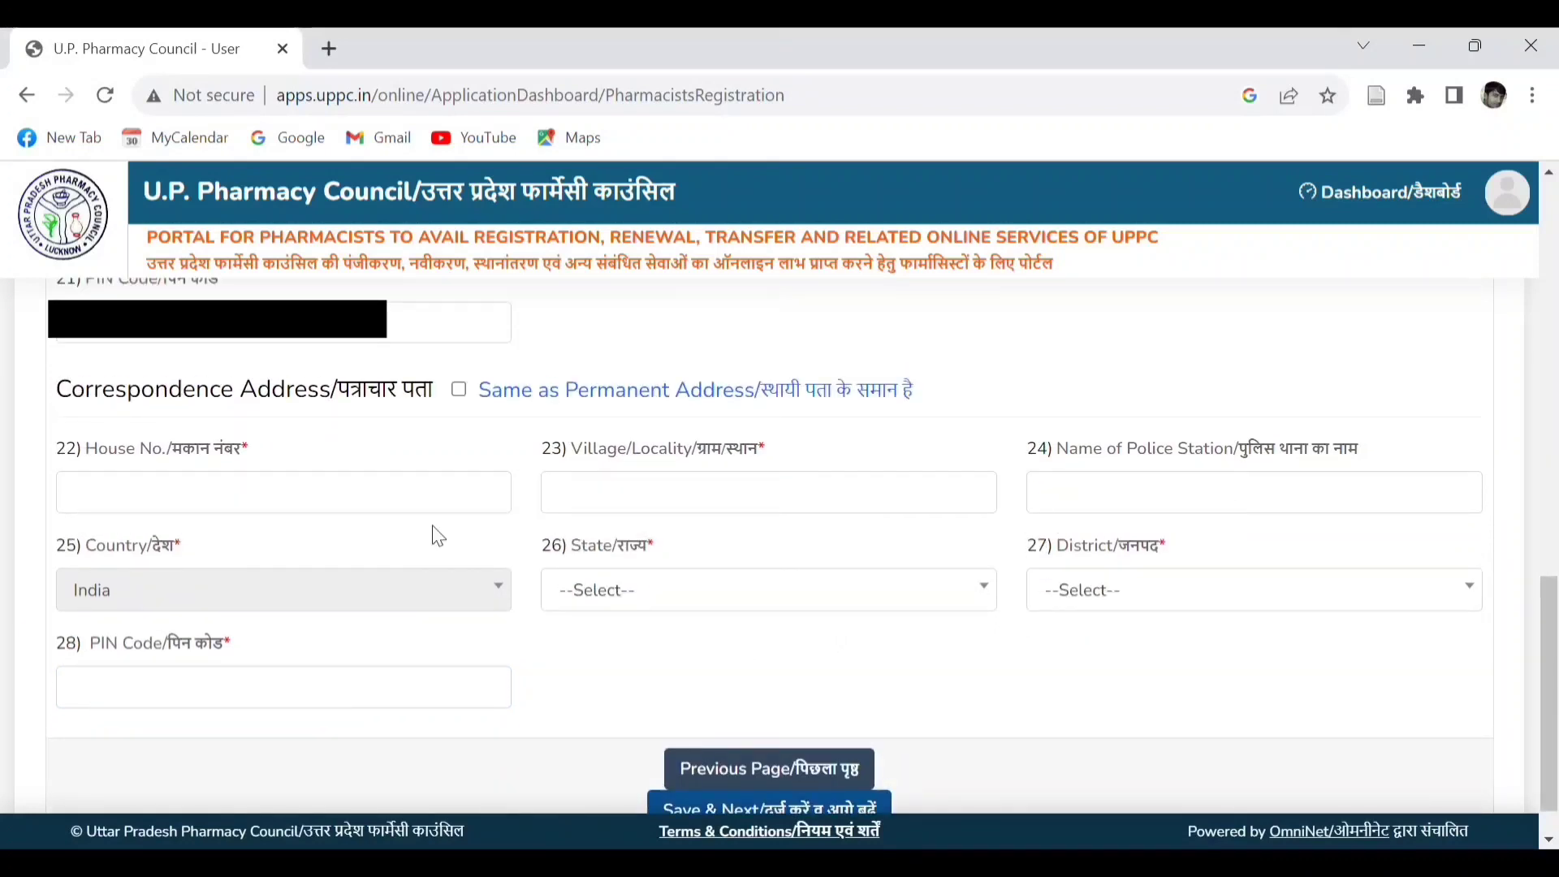
left_click(365, 494)
type("63")
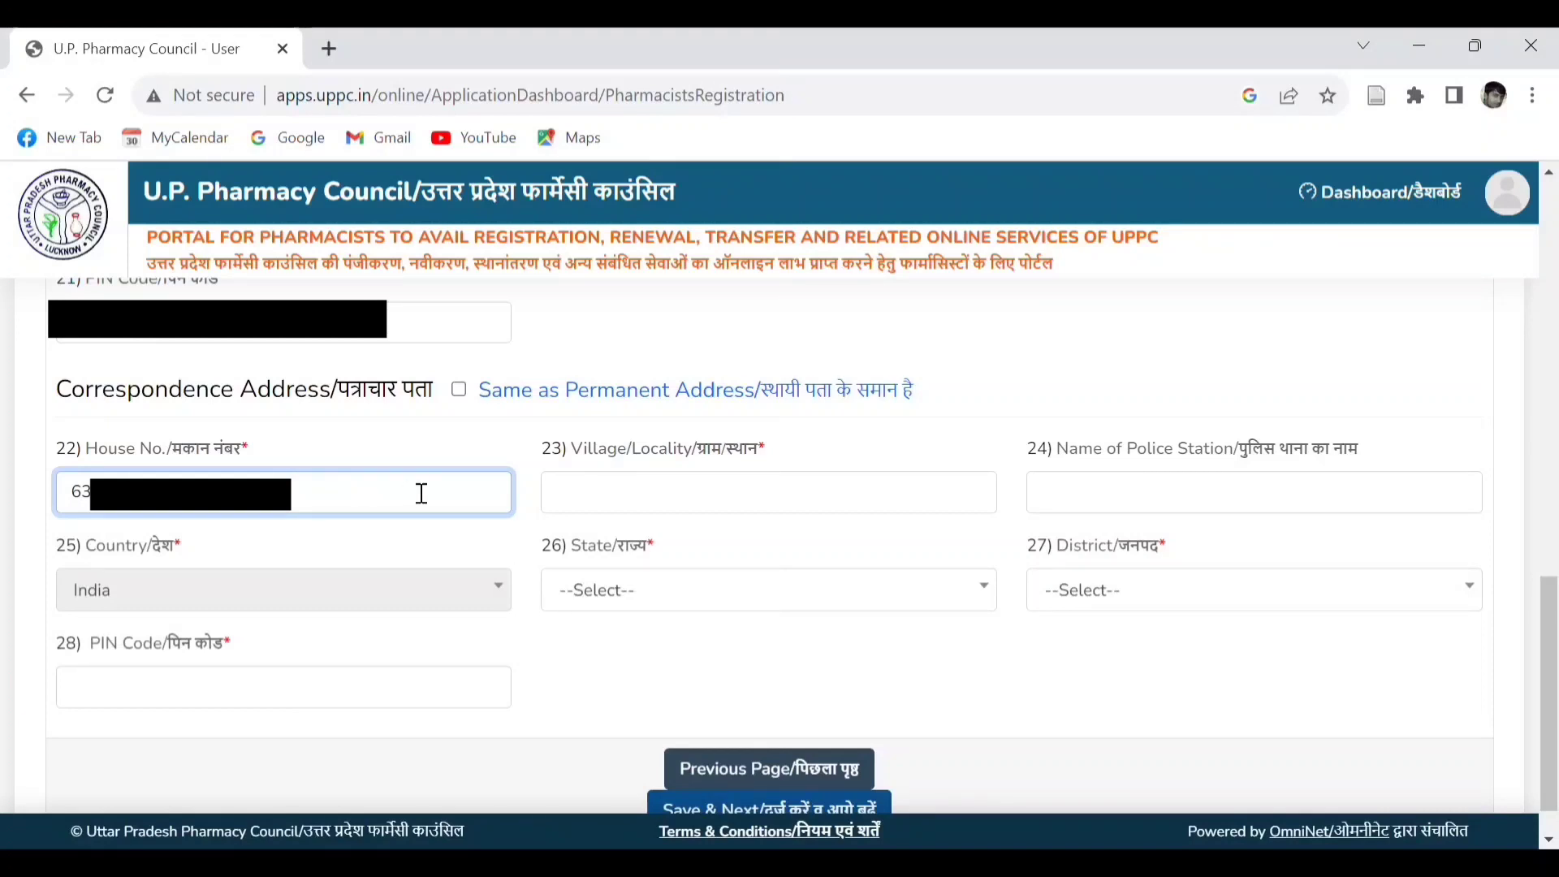
left_click(635, 509)
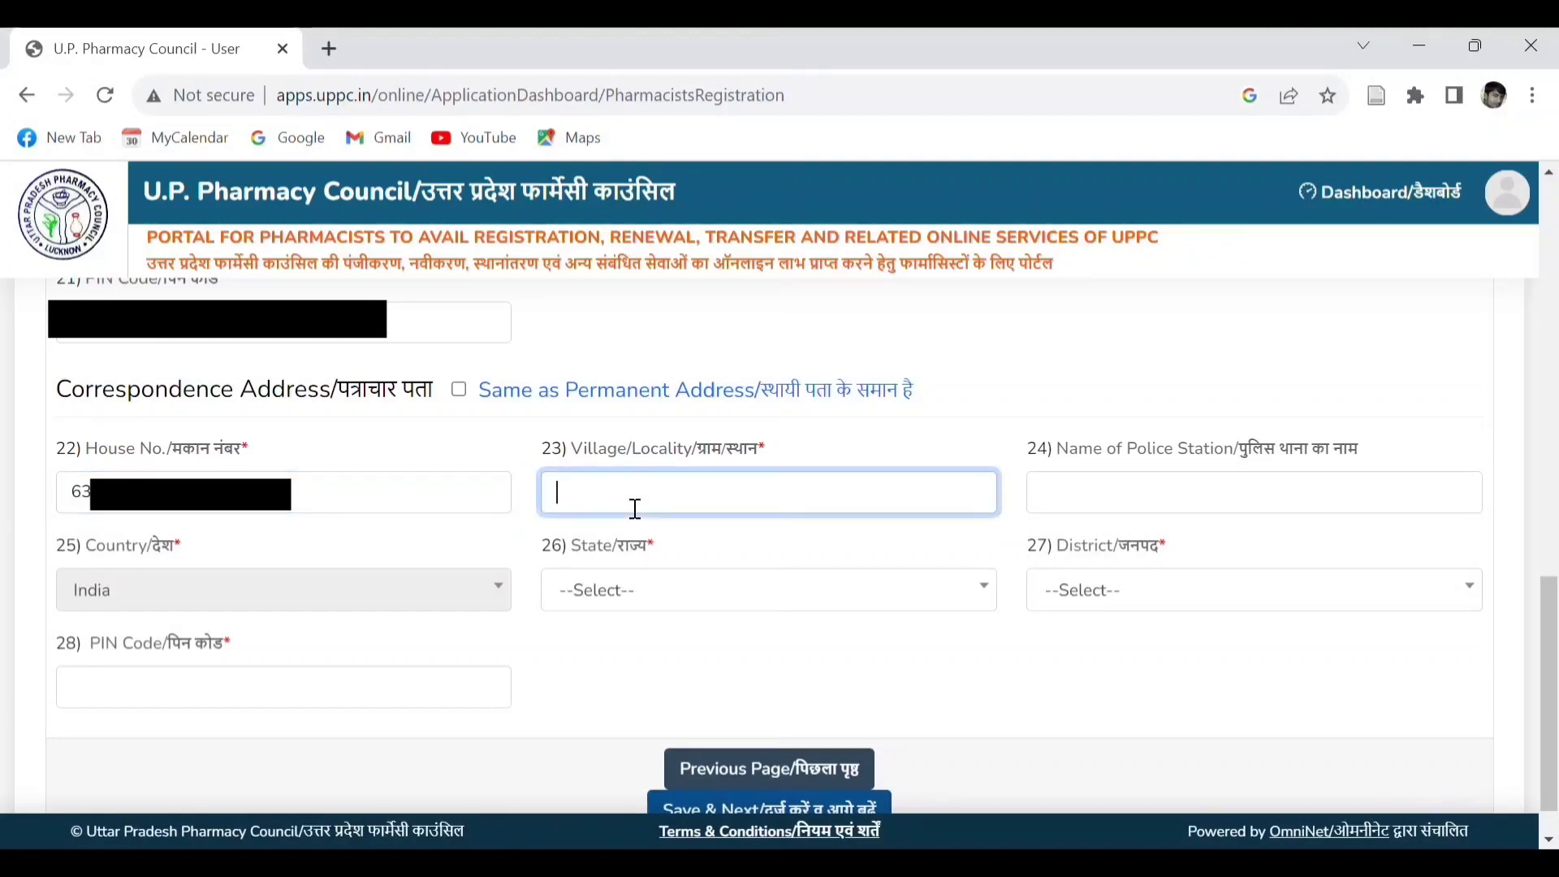
left_click(362, 513)
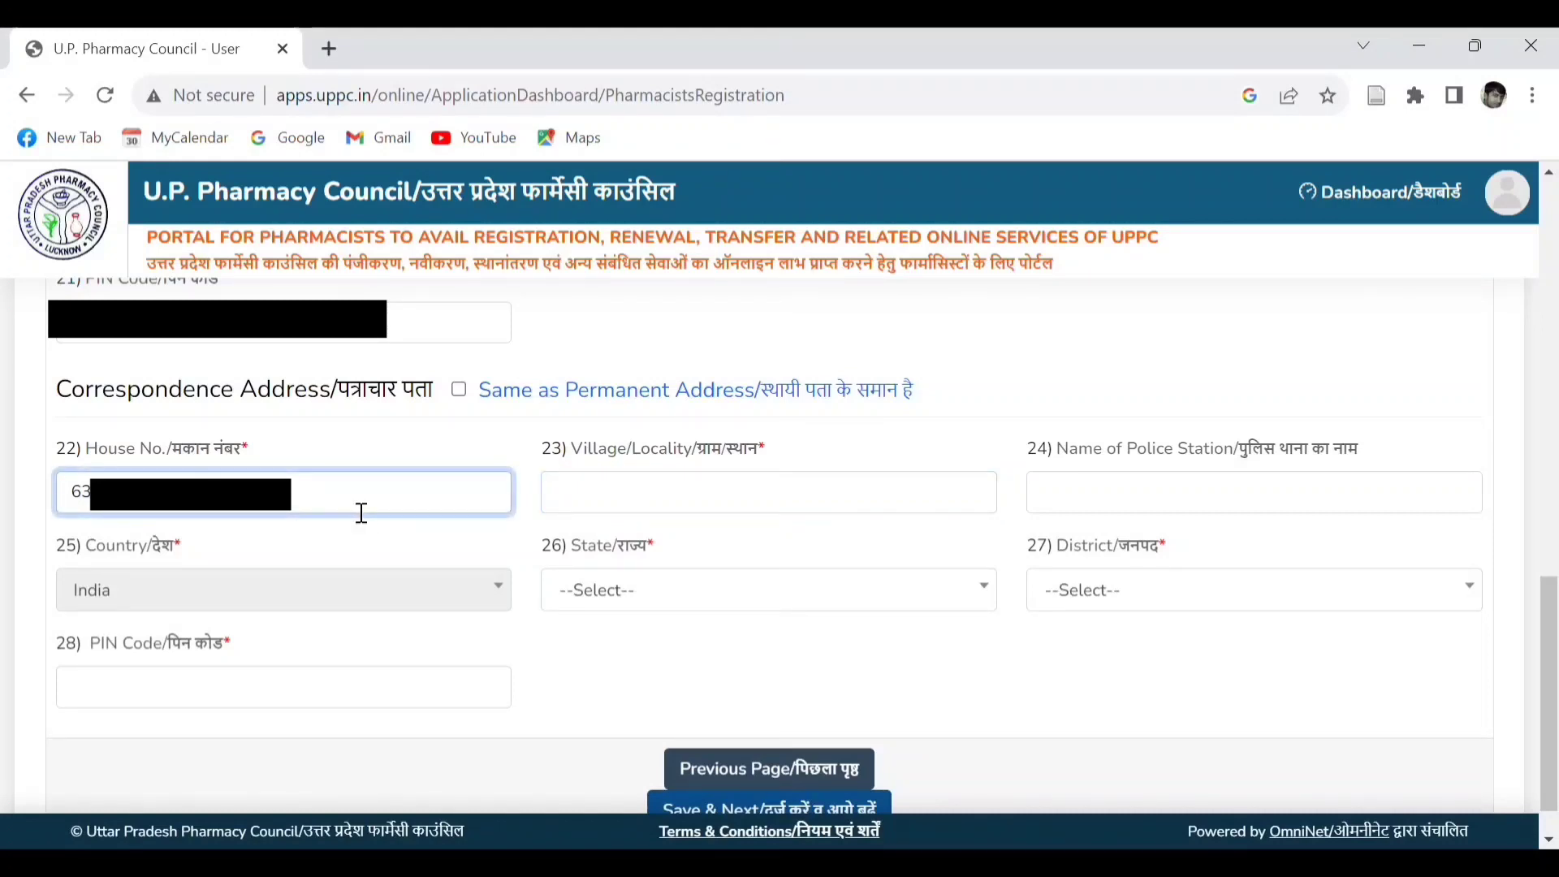
left_click(590, 517)
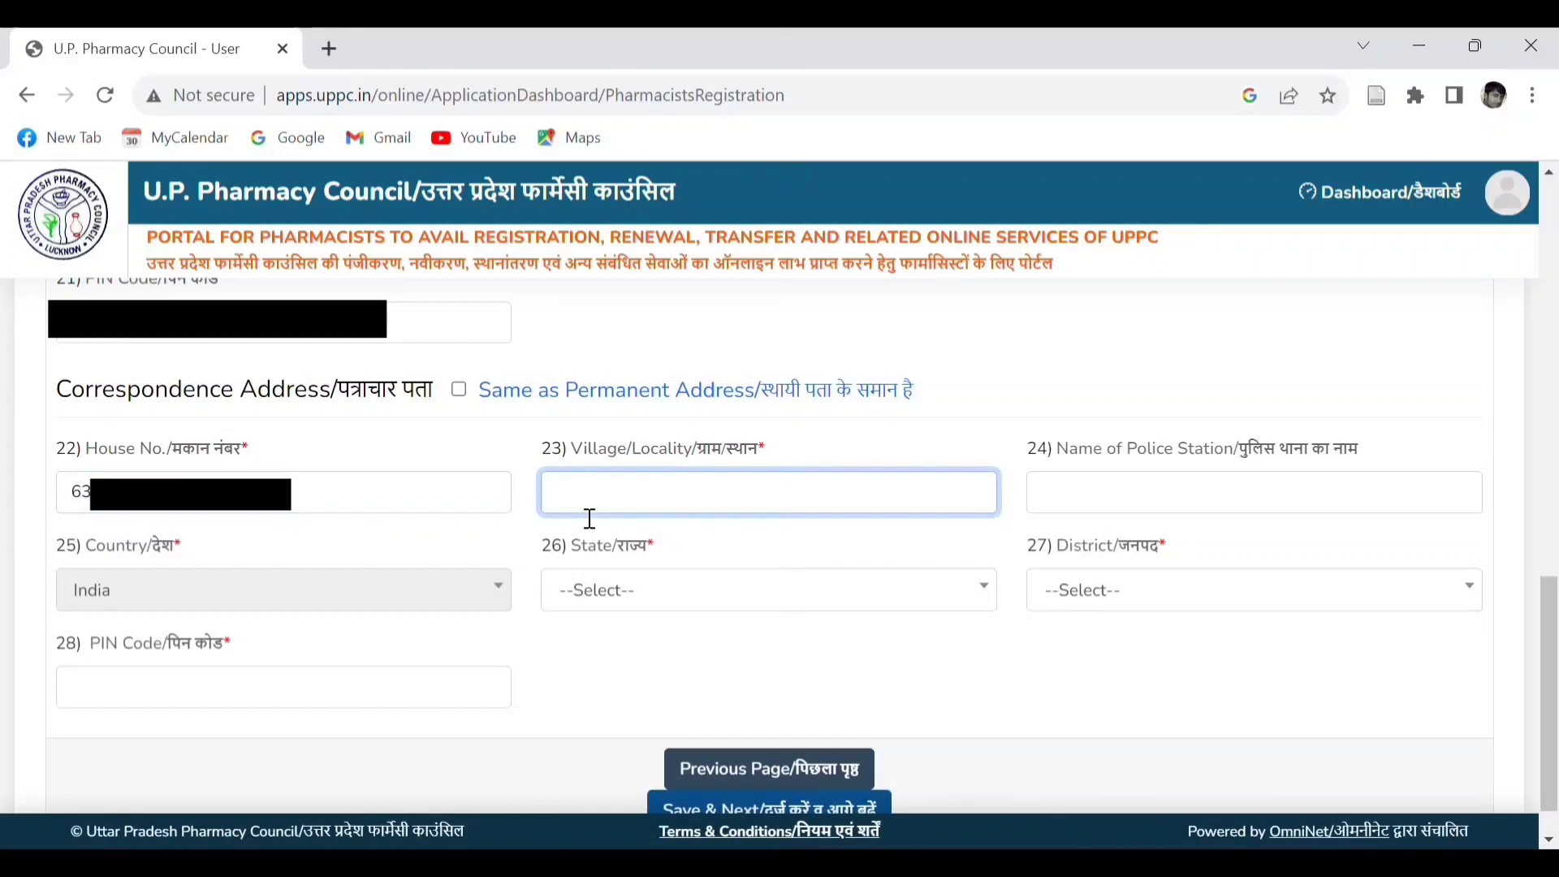
type("As")
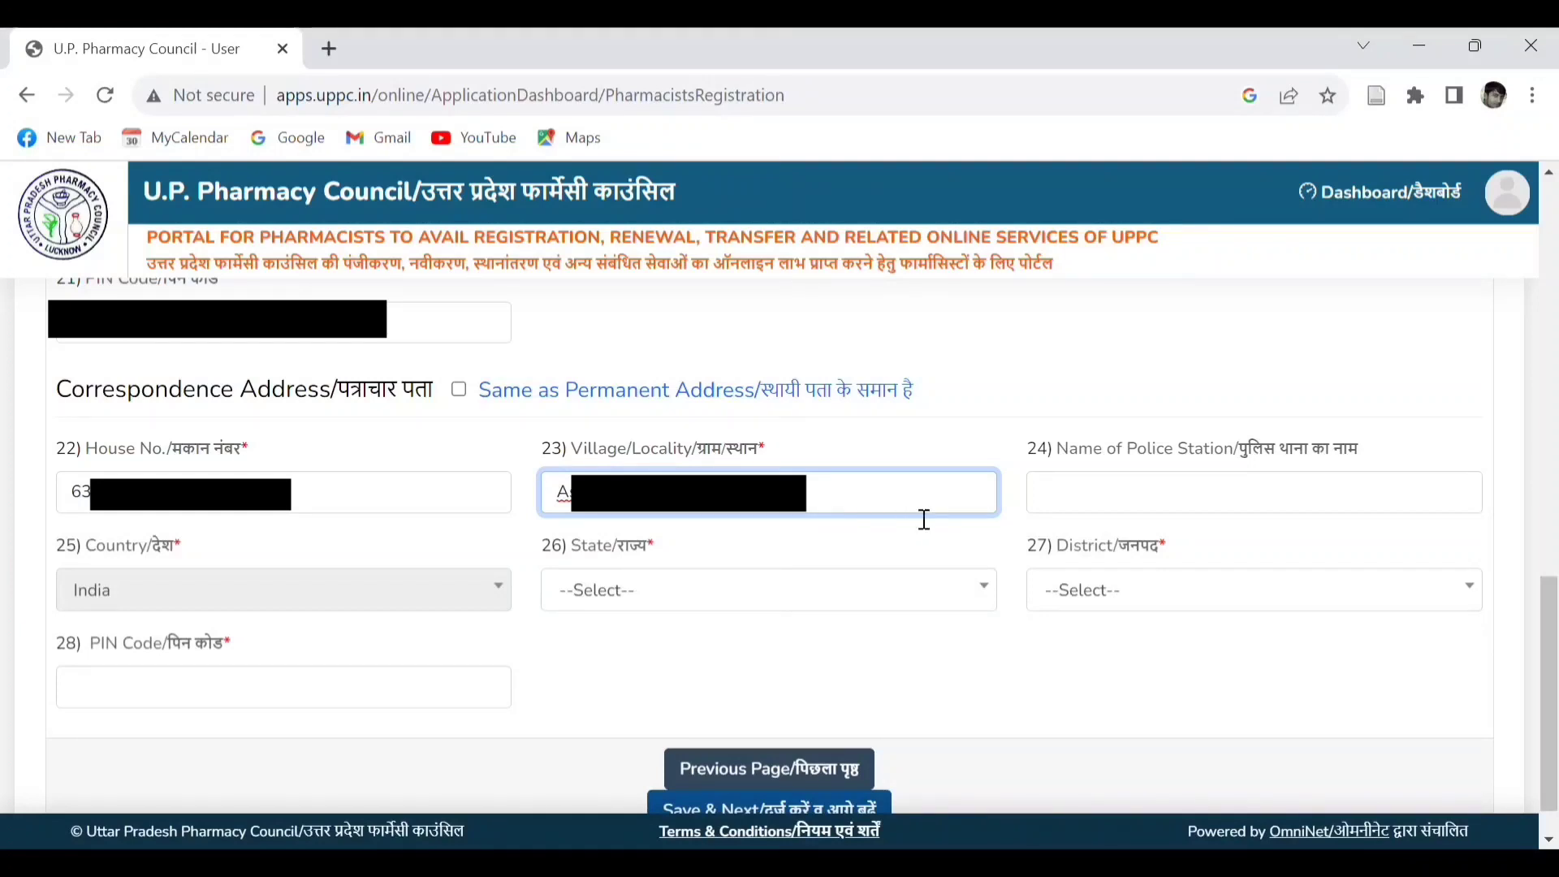
left_click(1147, 508)
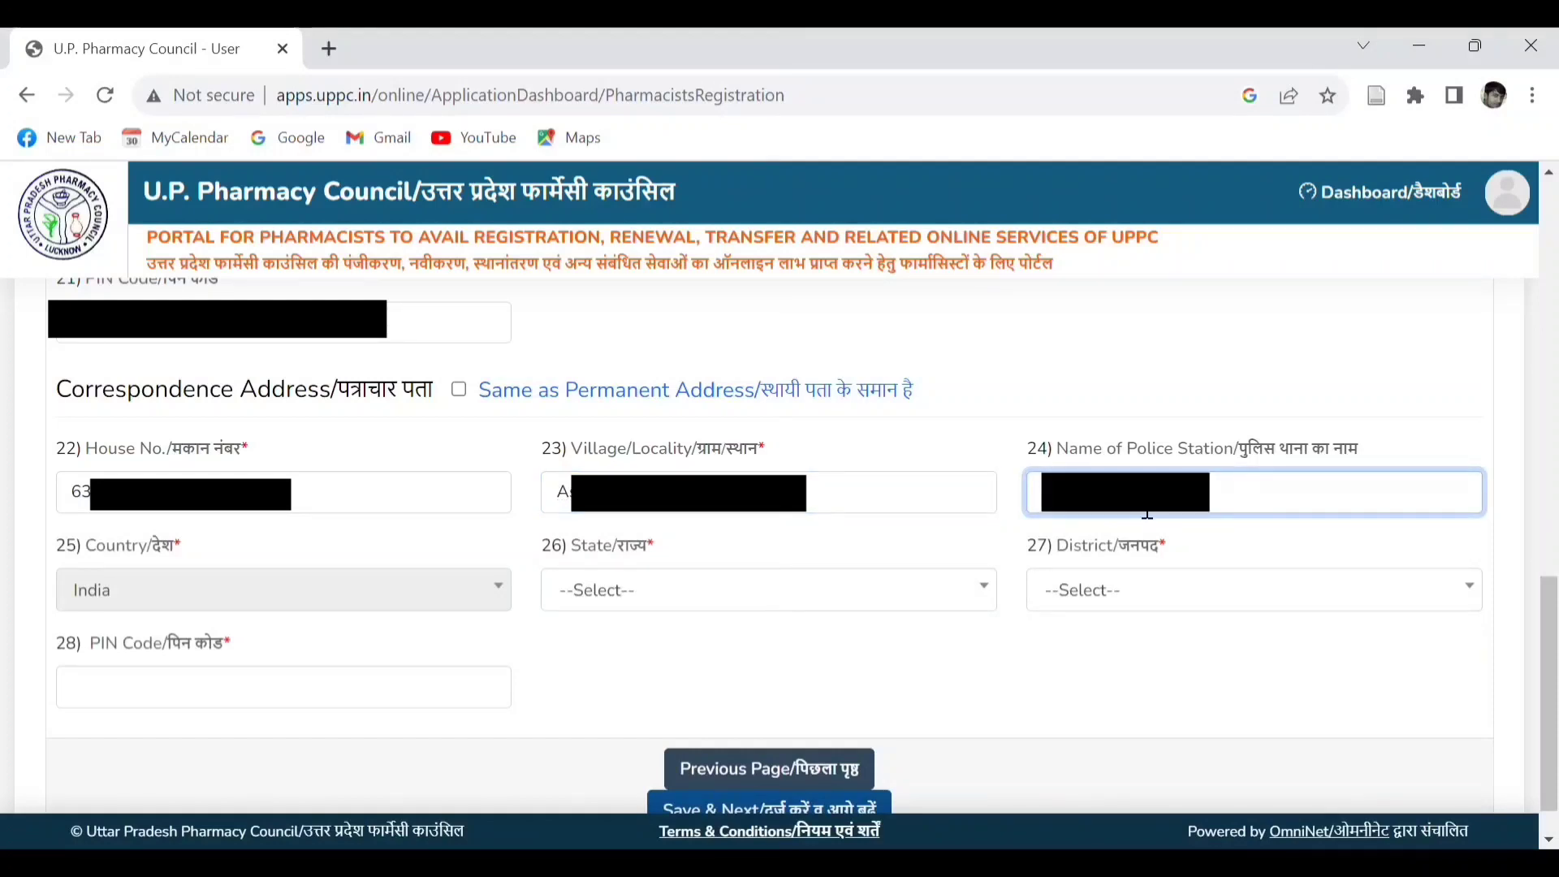
- Set the correspondence state to Uttar Pradesh, district Lucknow and the 226… PIN code, then save
left_click(782, 605)
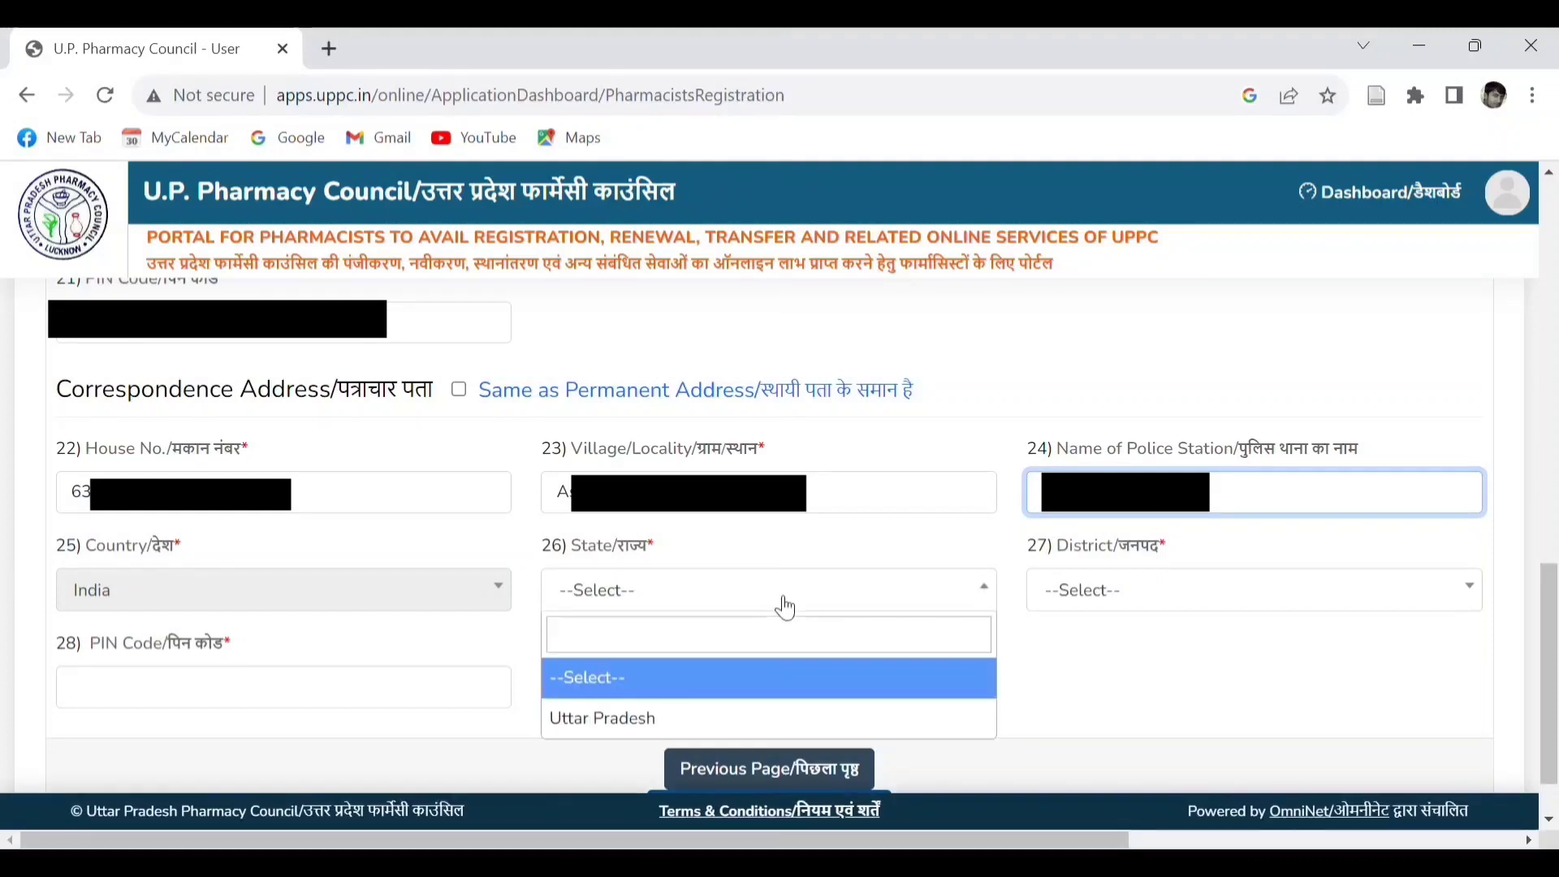
left_click(640, 720)
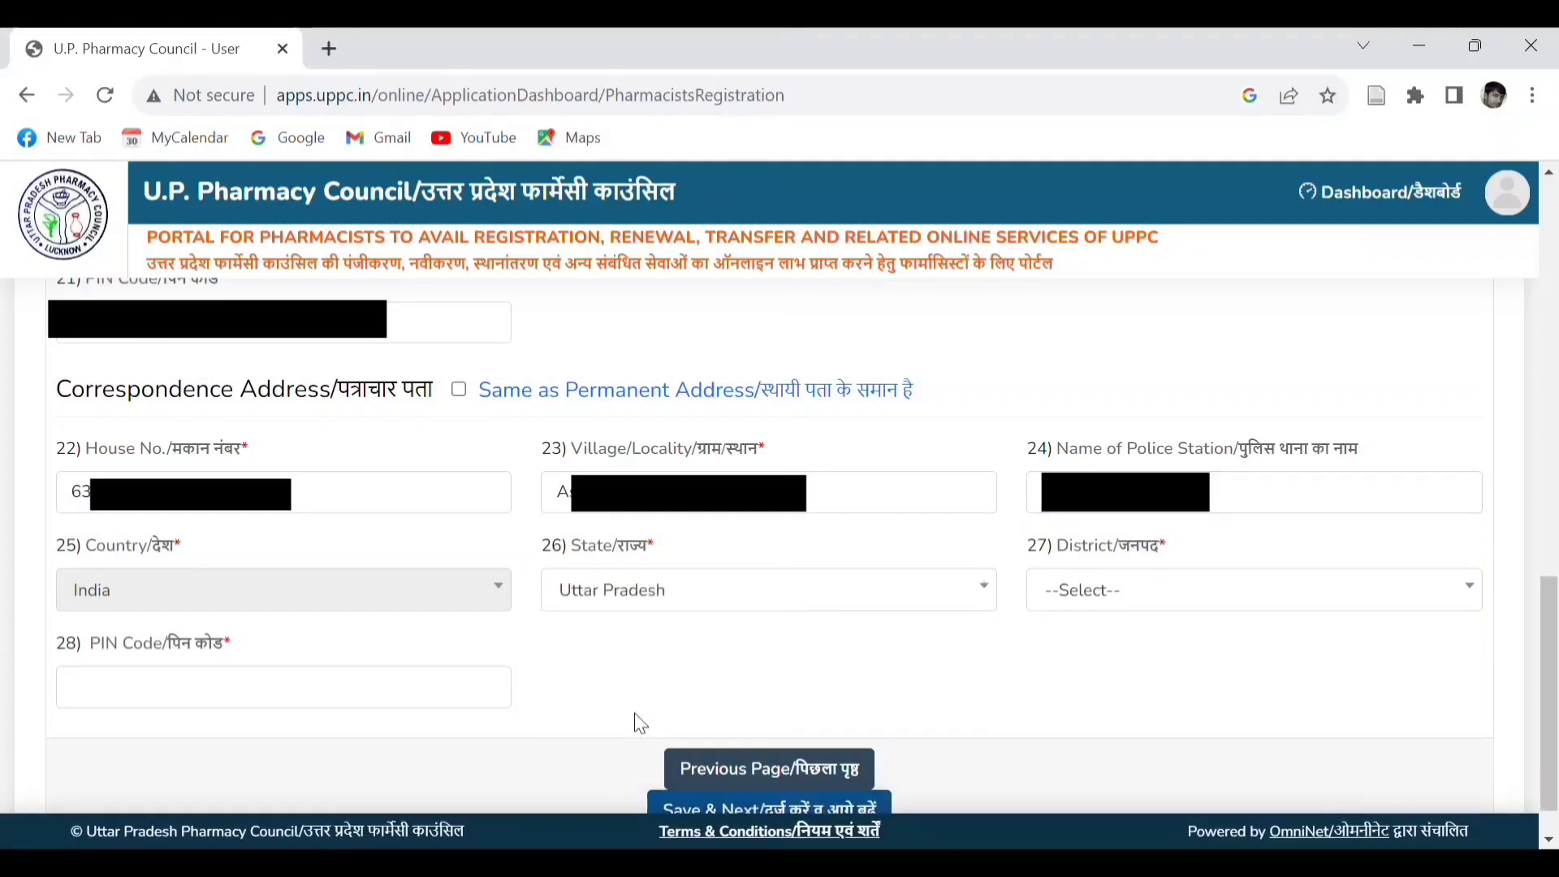
left_click(1254, 604)
type("l")
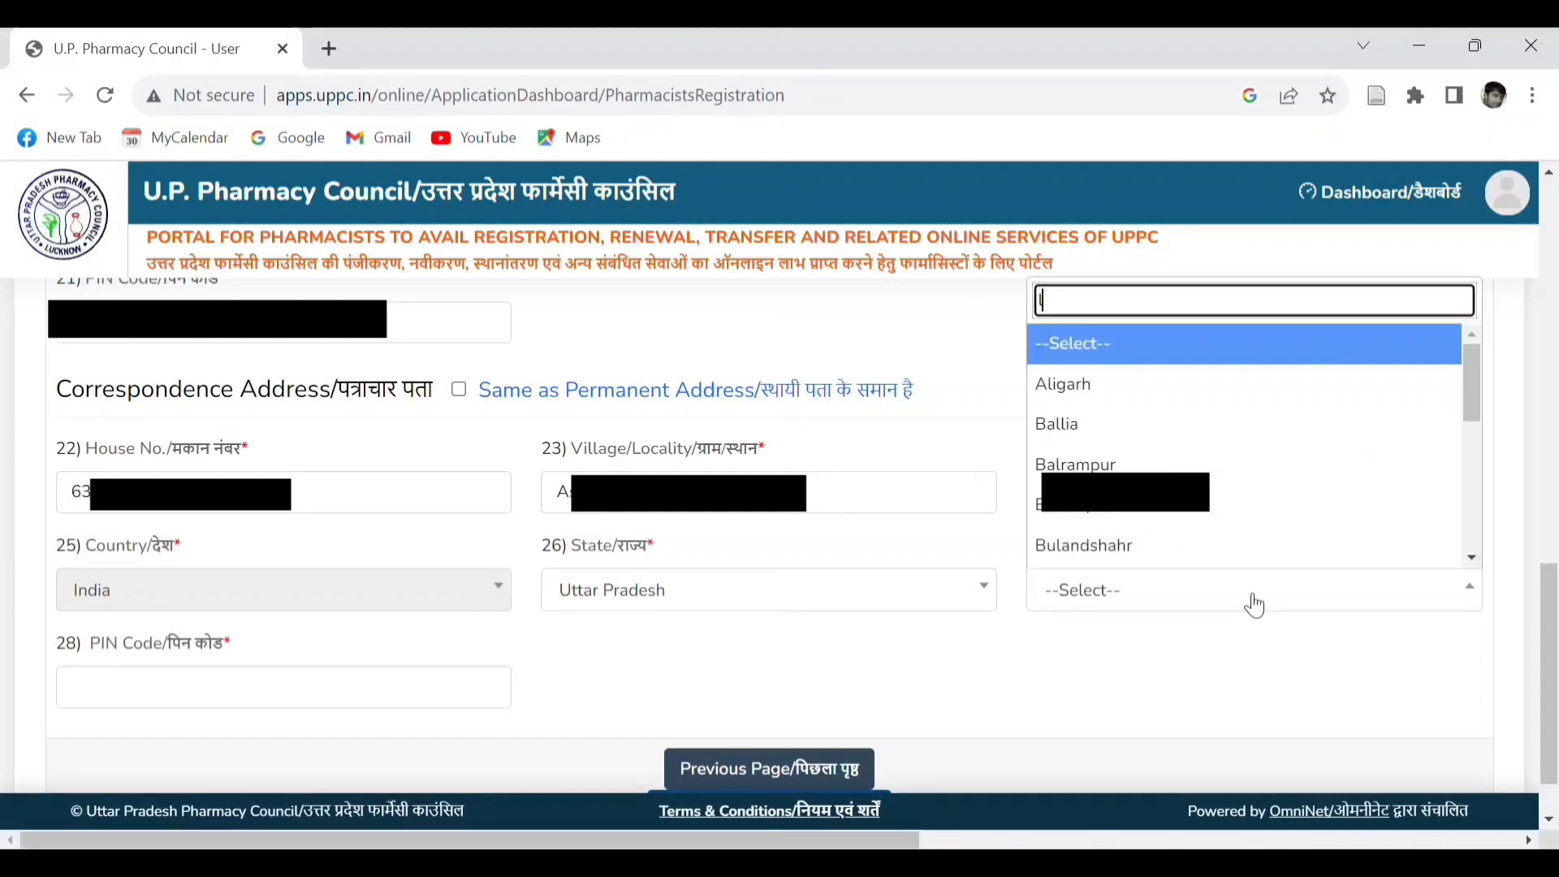
type("u")
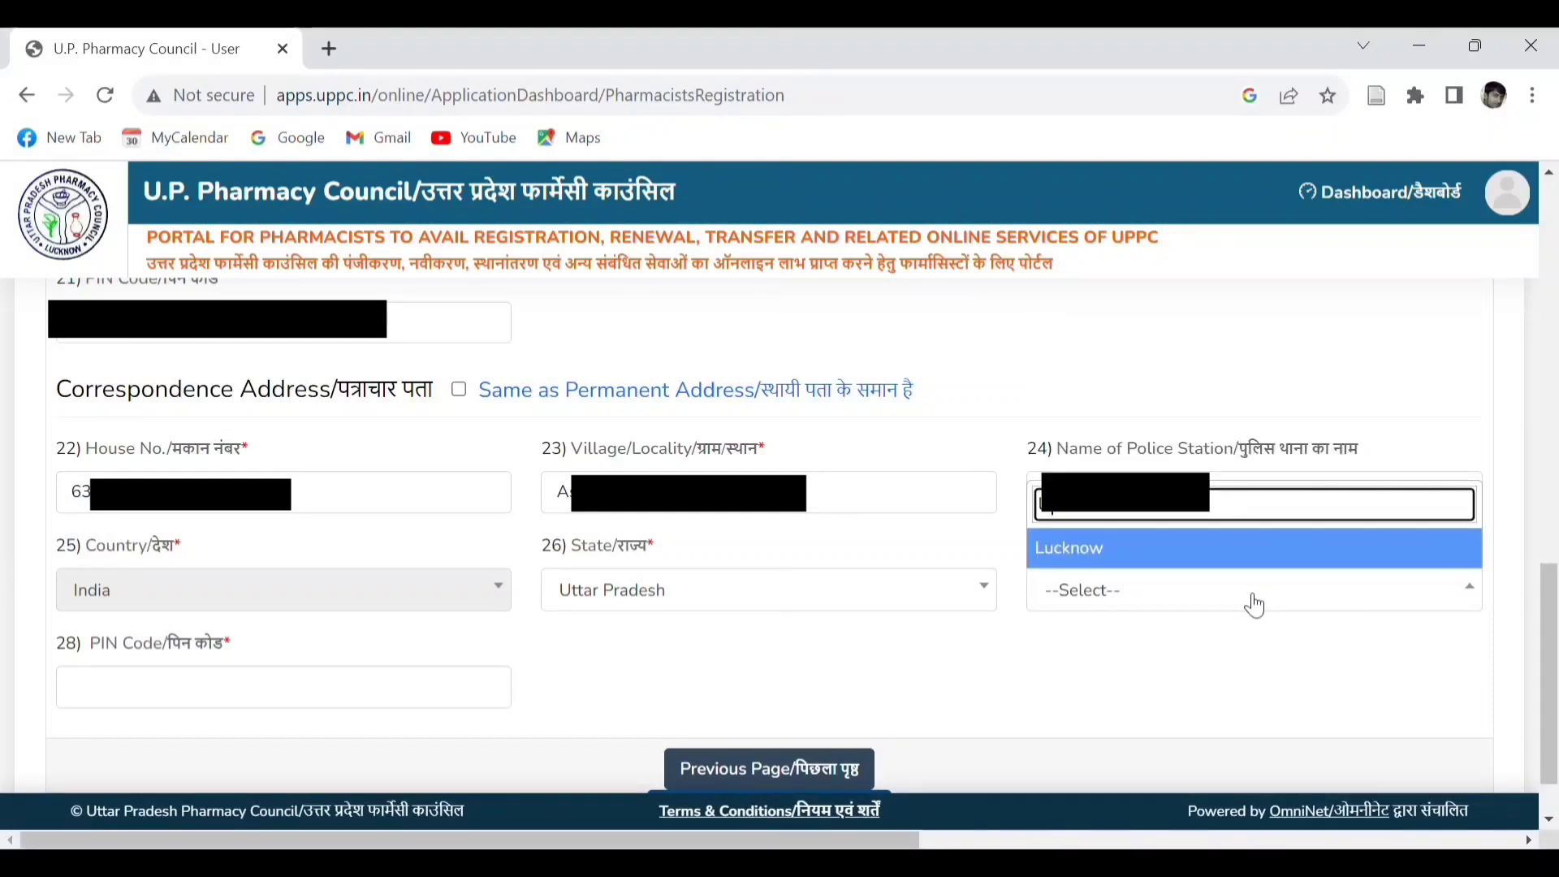
left_click(1228, 562)
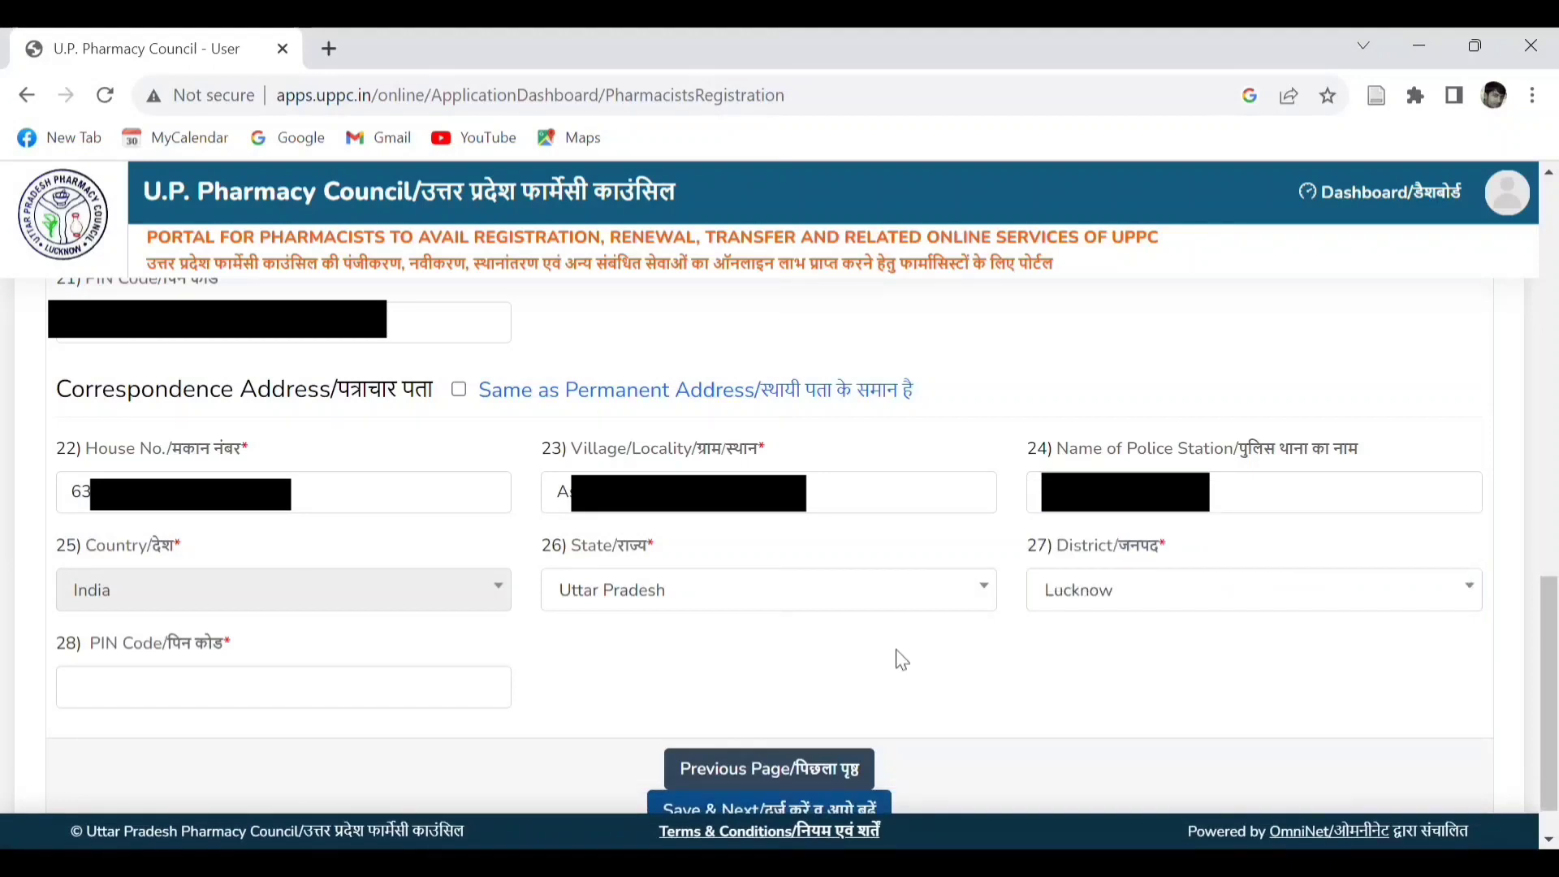
left_click(431, 713)
type("226")
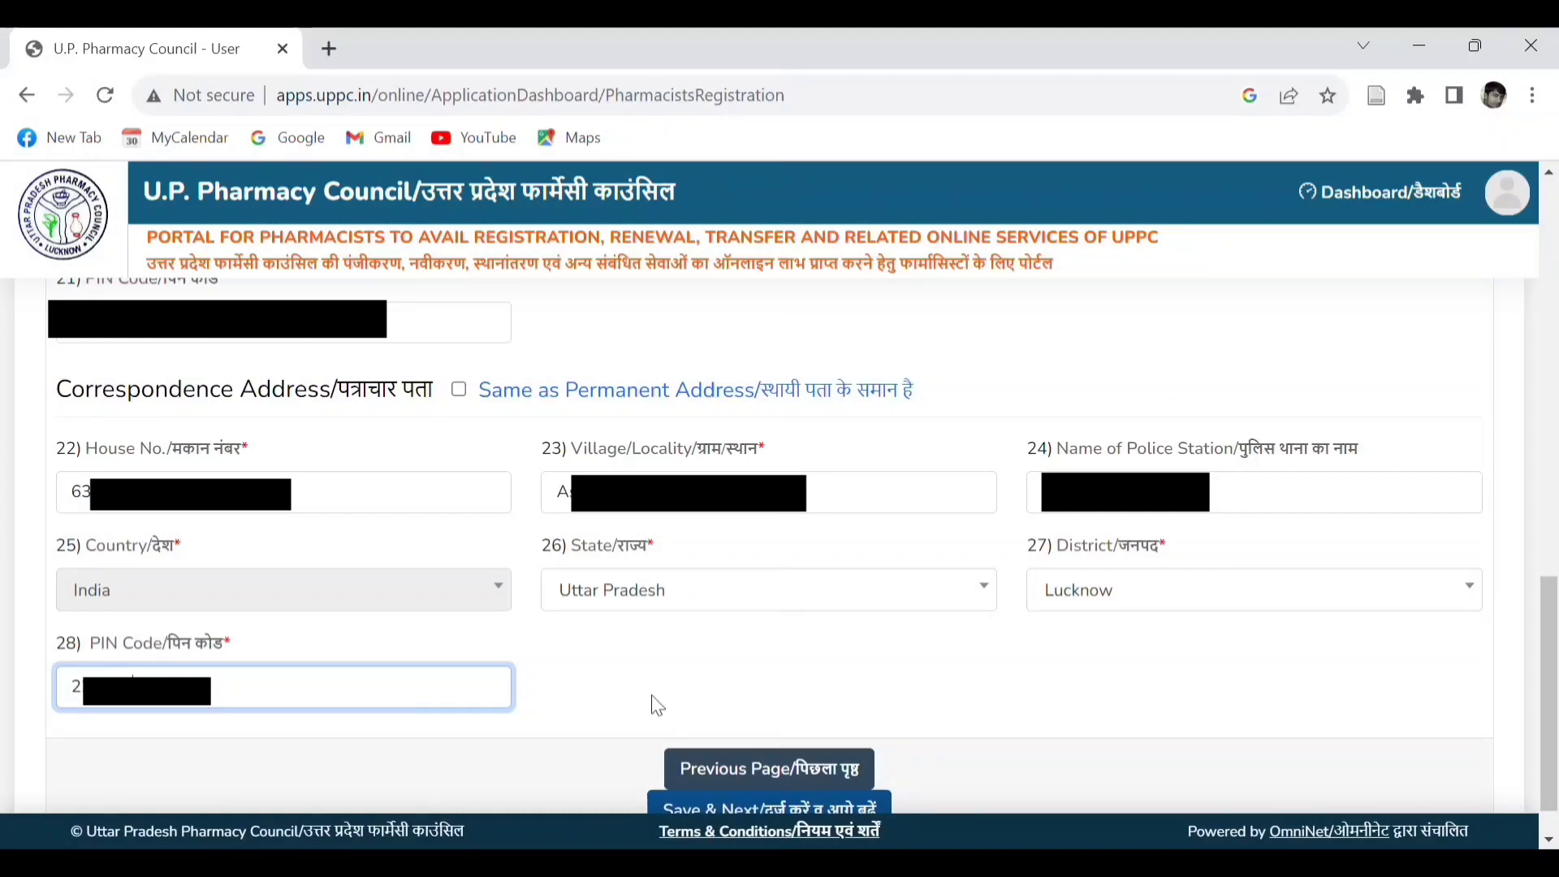
left_click(674, 806)
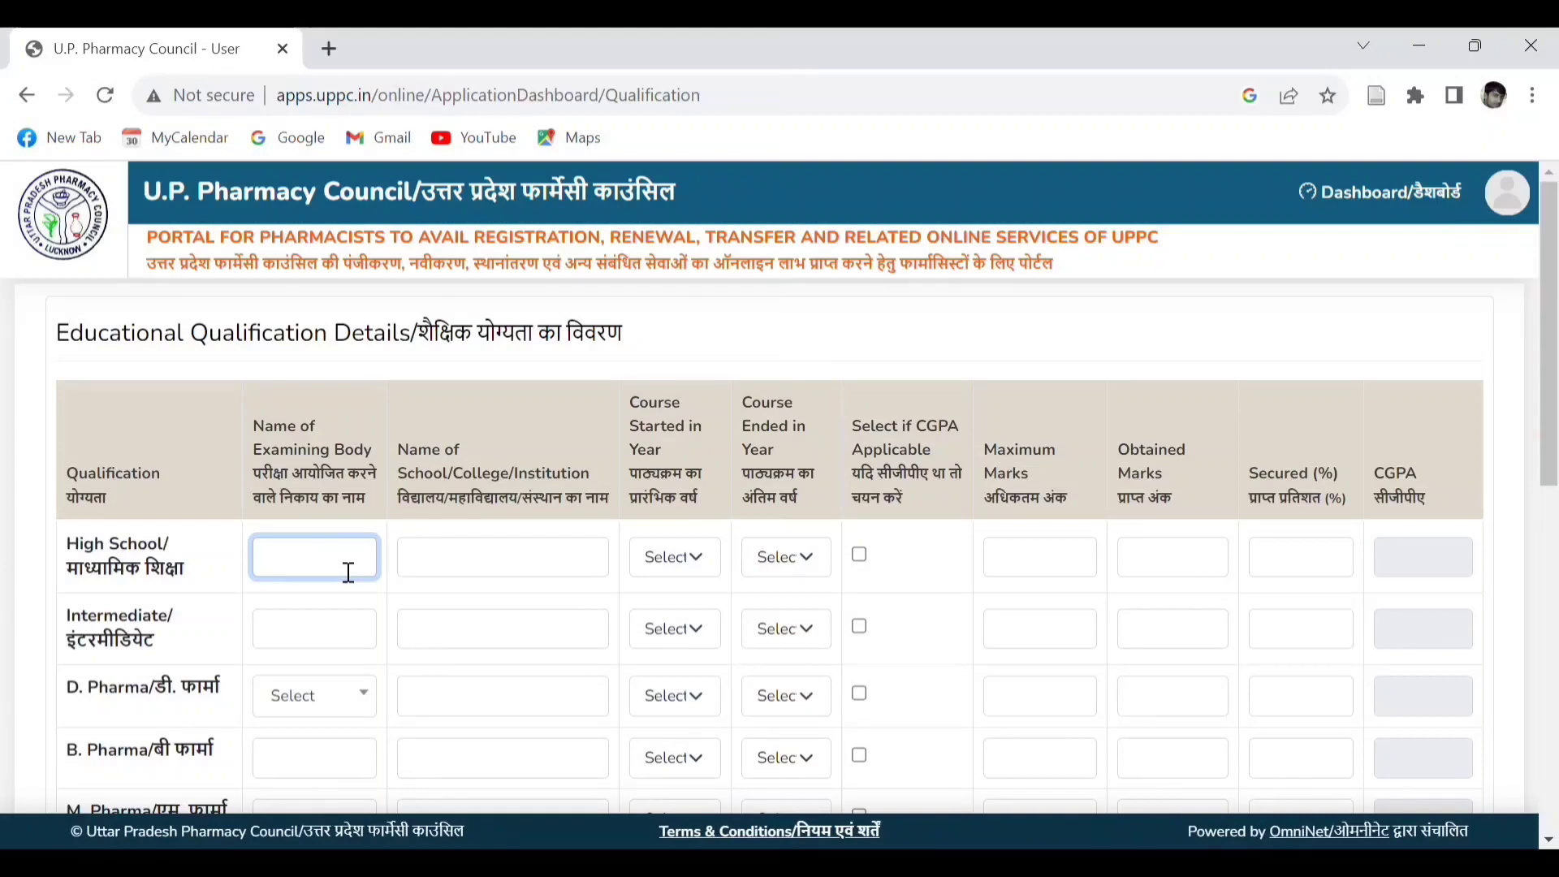
- Enter High School board 'Board of high school and intermediate education UP', school SSJIC, years 2008–2009
type("Boar")
type("d of ")
type("hig")
type("h s")
type("chool")
type(" and")
type(" in")
type("ter")
type("med")
type("ia")
type("te")
type(" edu")
type("cation")
type(" U")
type("P")
left_click(511, 574)
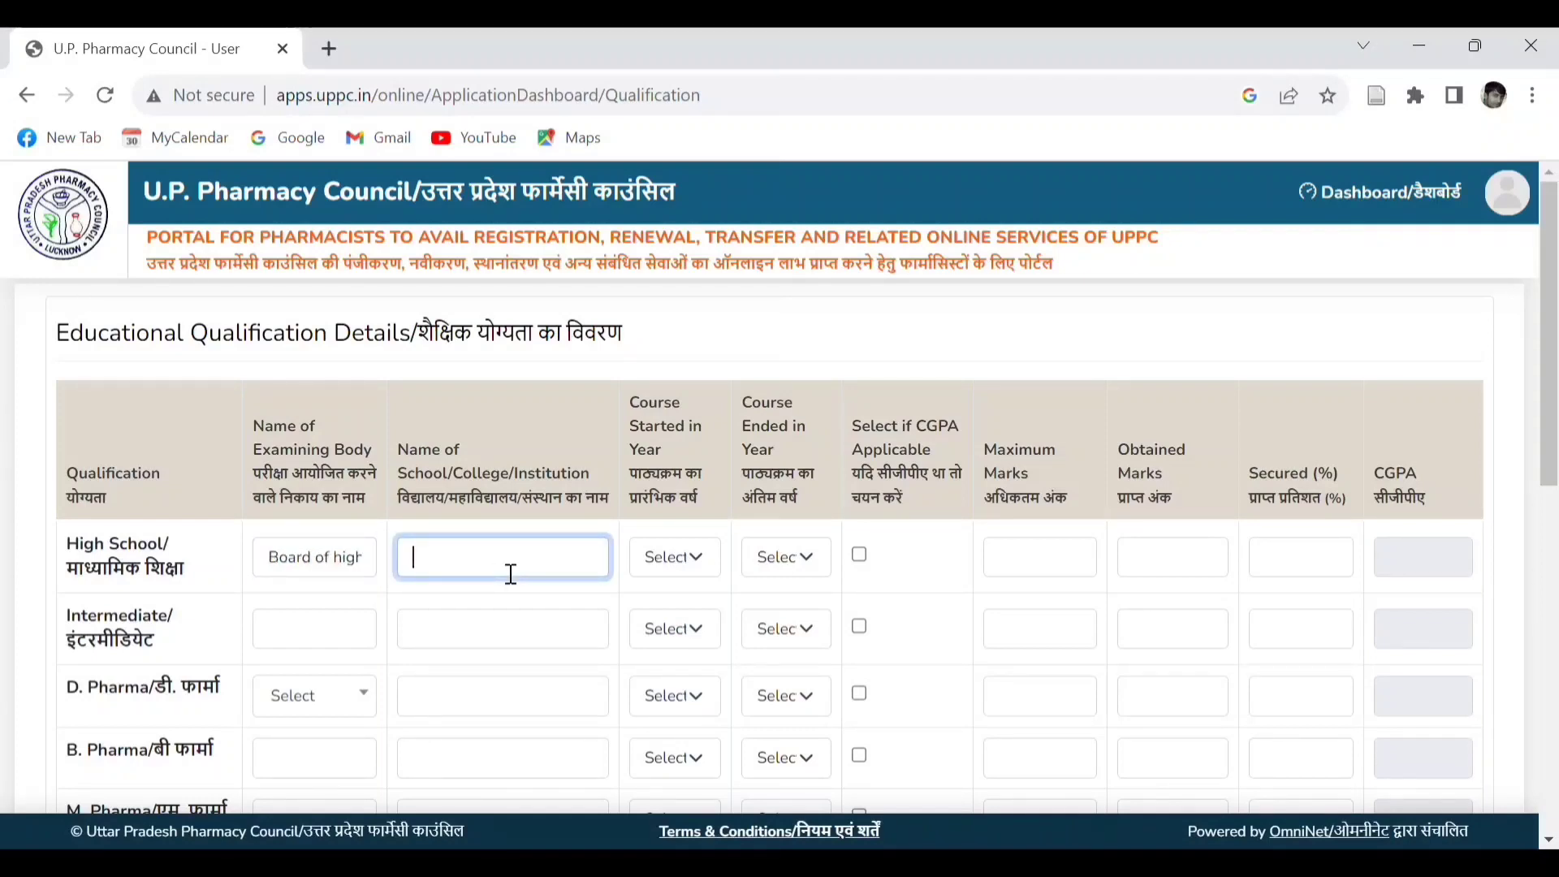
type("SSJIC")
key("Tab")
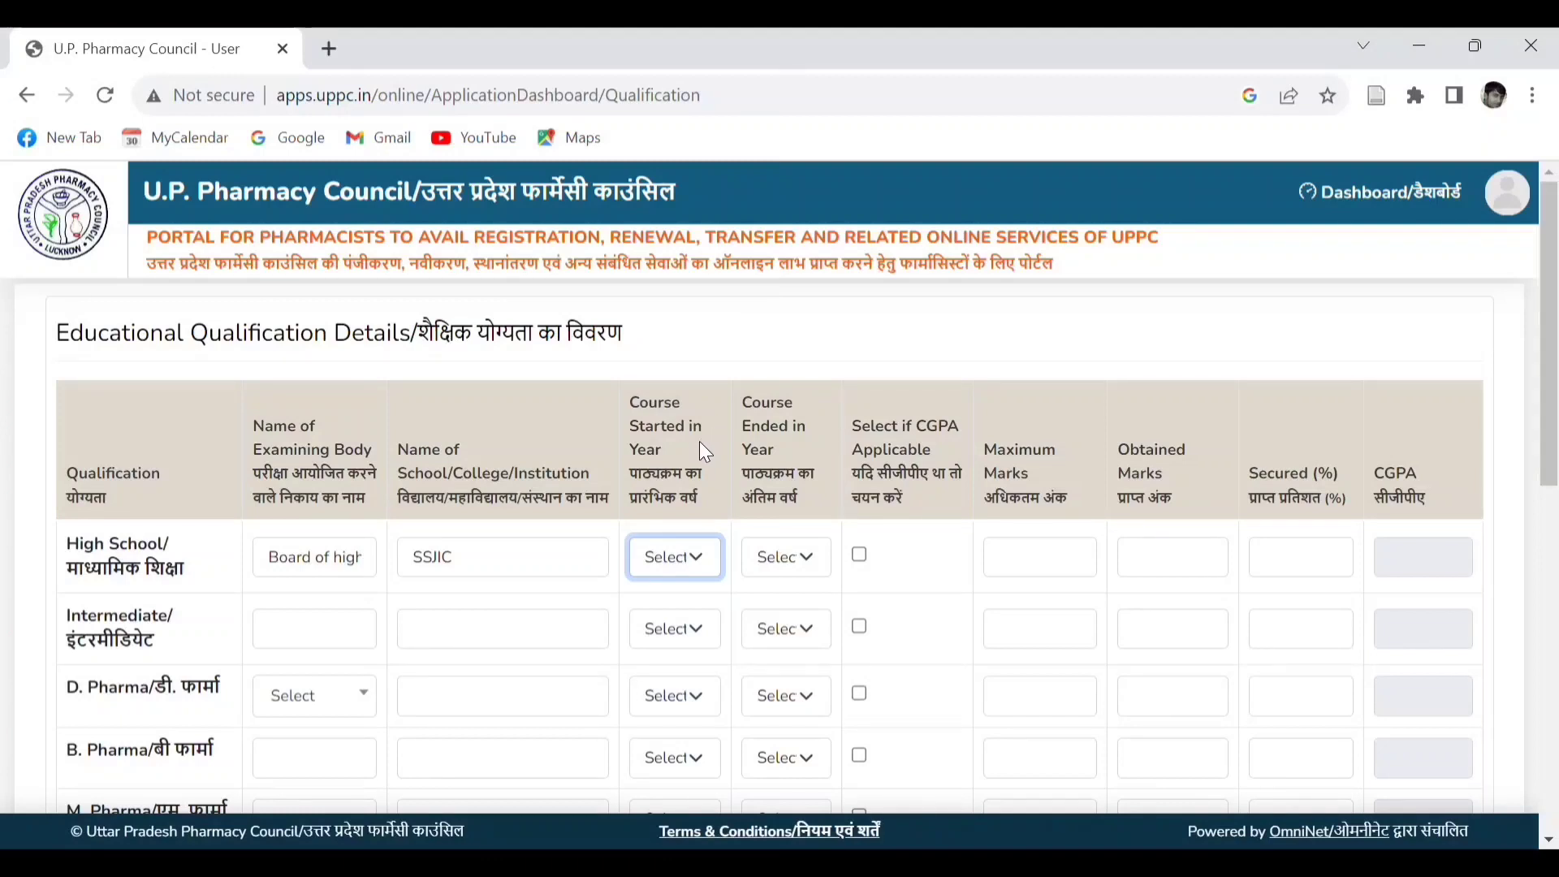
type("2008")
key("Tab")
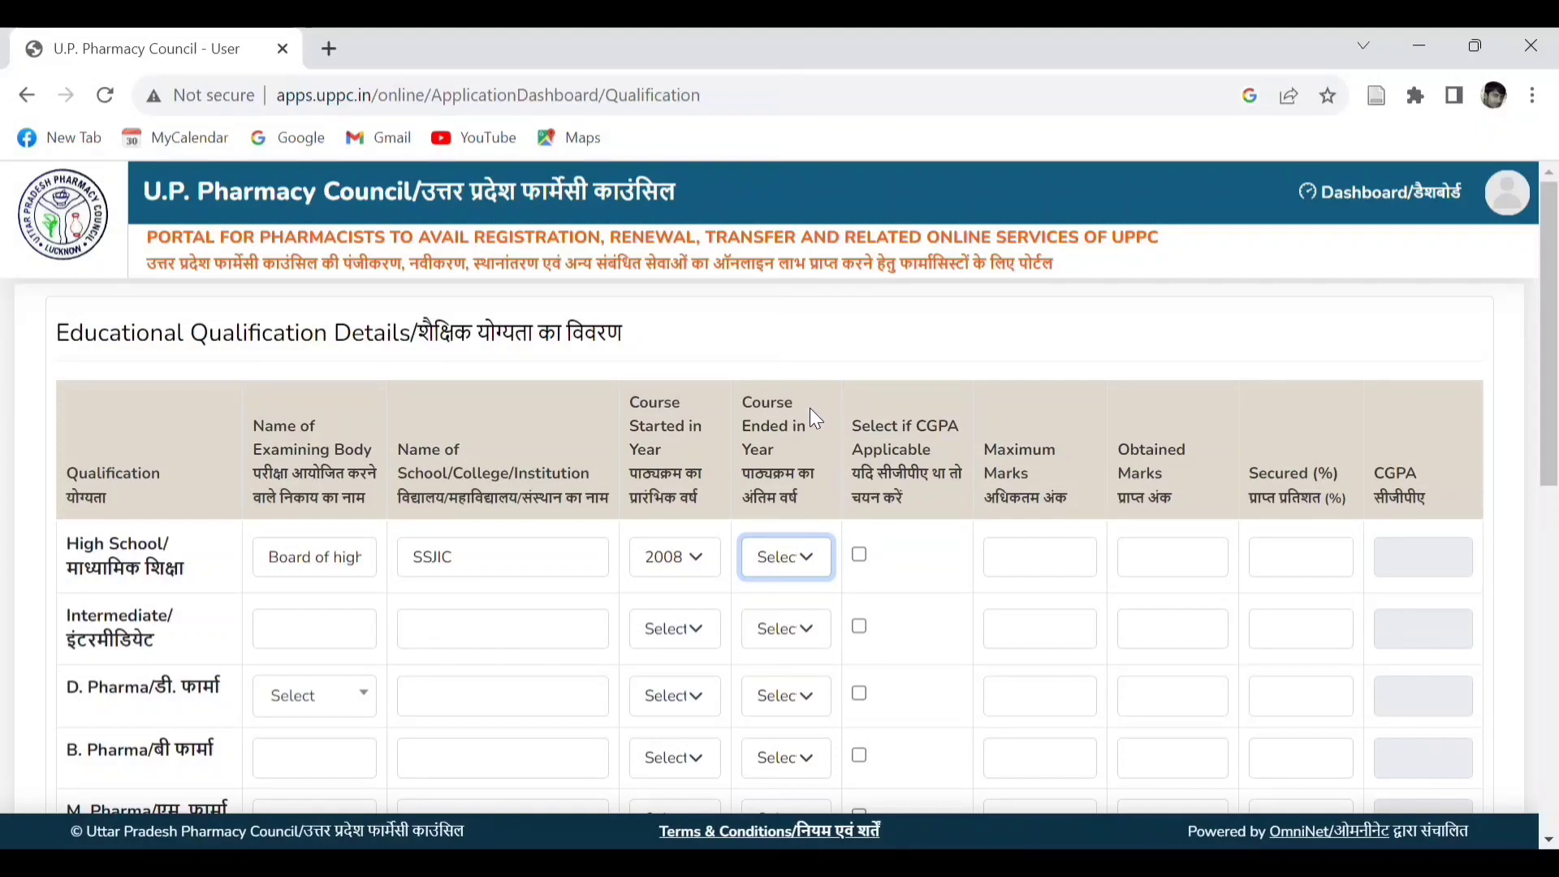
left_click(786, 500)
- Enter High School marks of 350 out of 600, giving 58.33%
left_click(1035, 574)
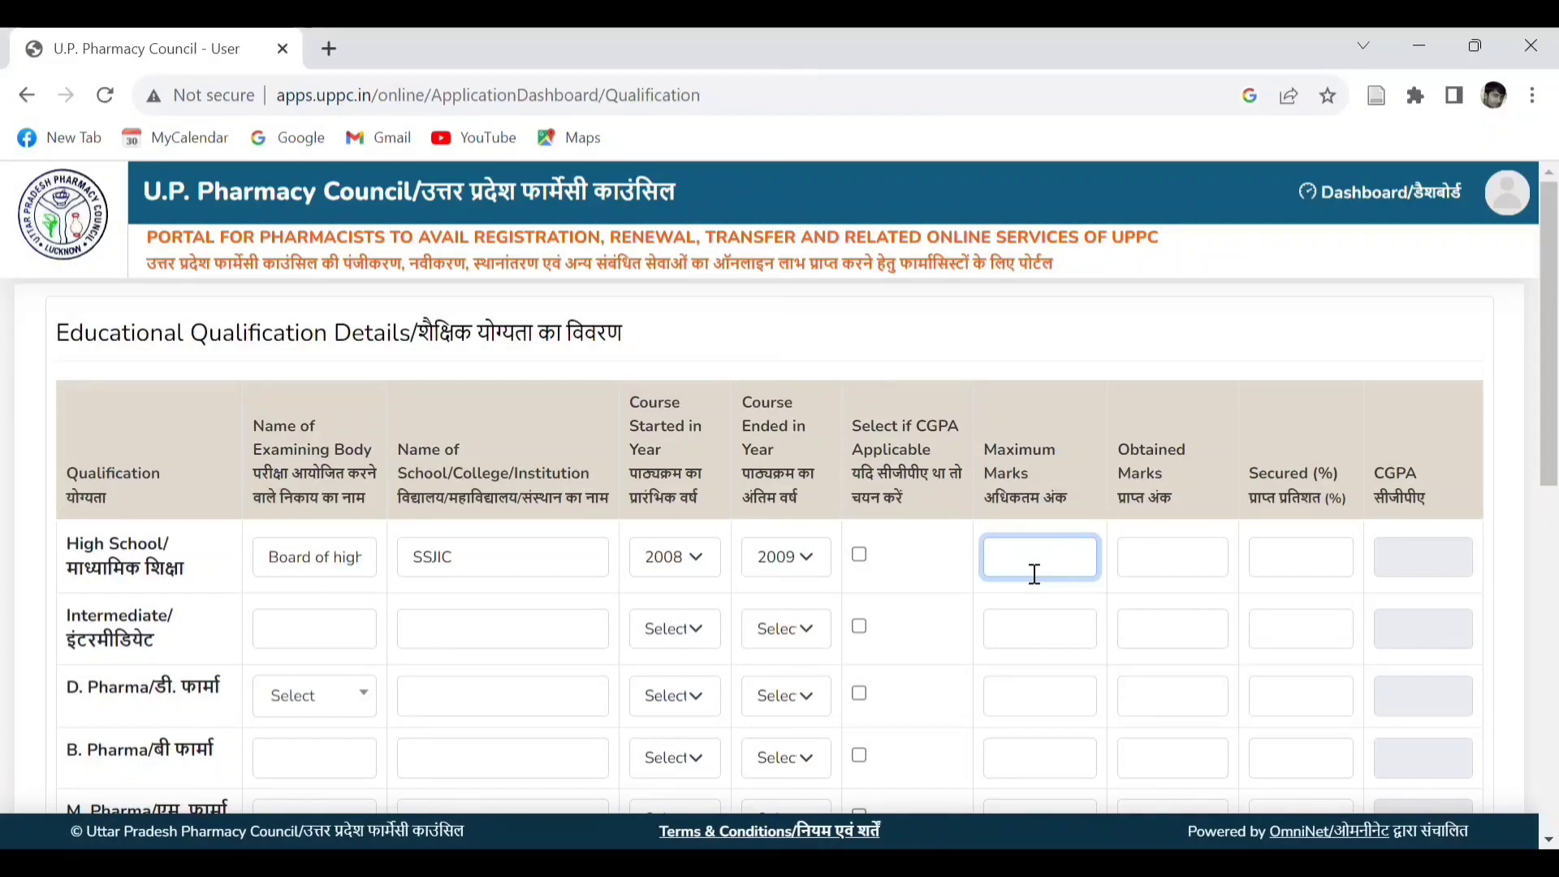
type("600")
left_click(1227, 575)
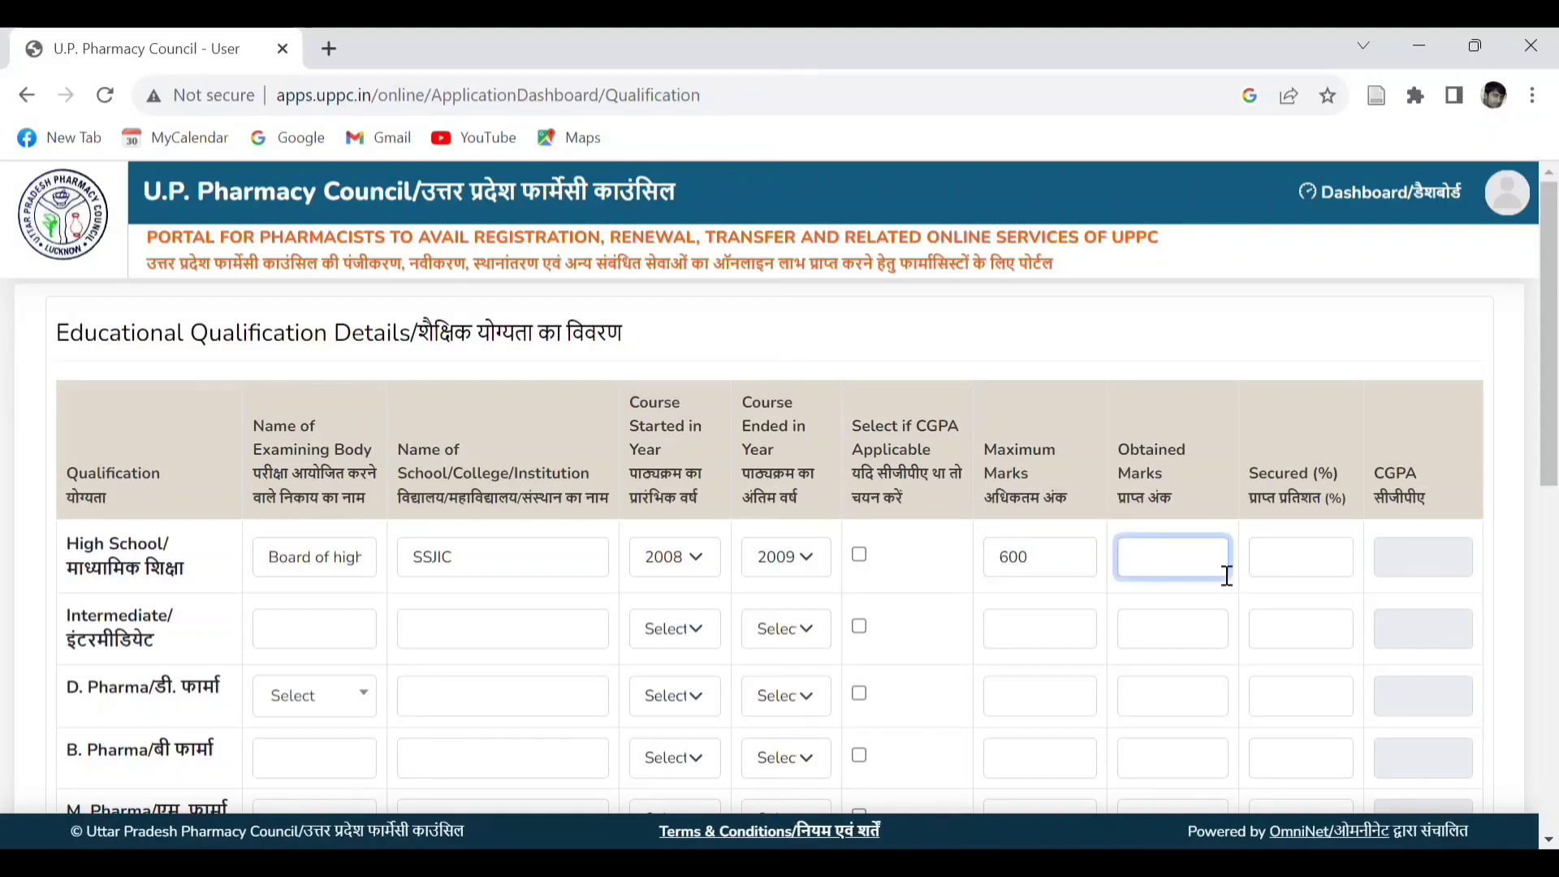
type("350")
left_click(1330, 440)
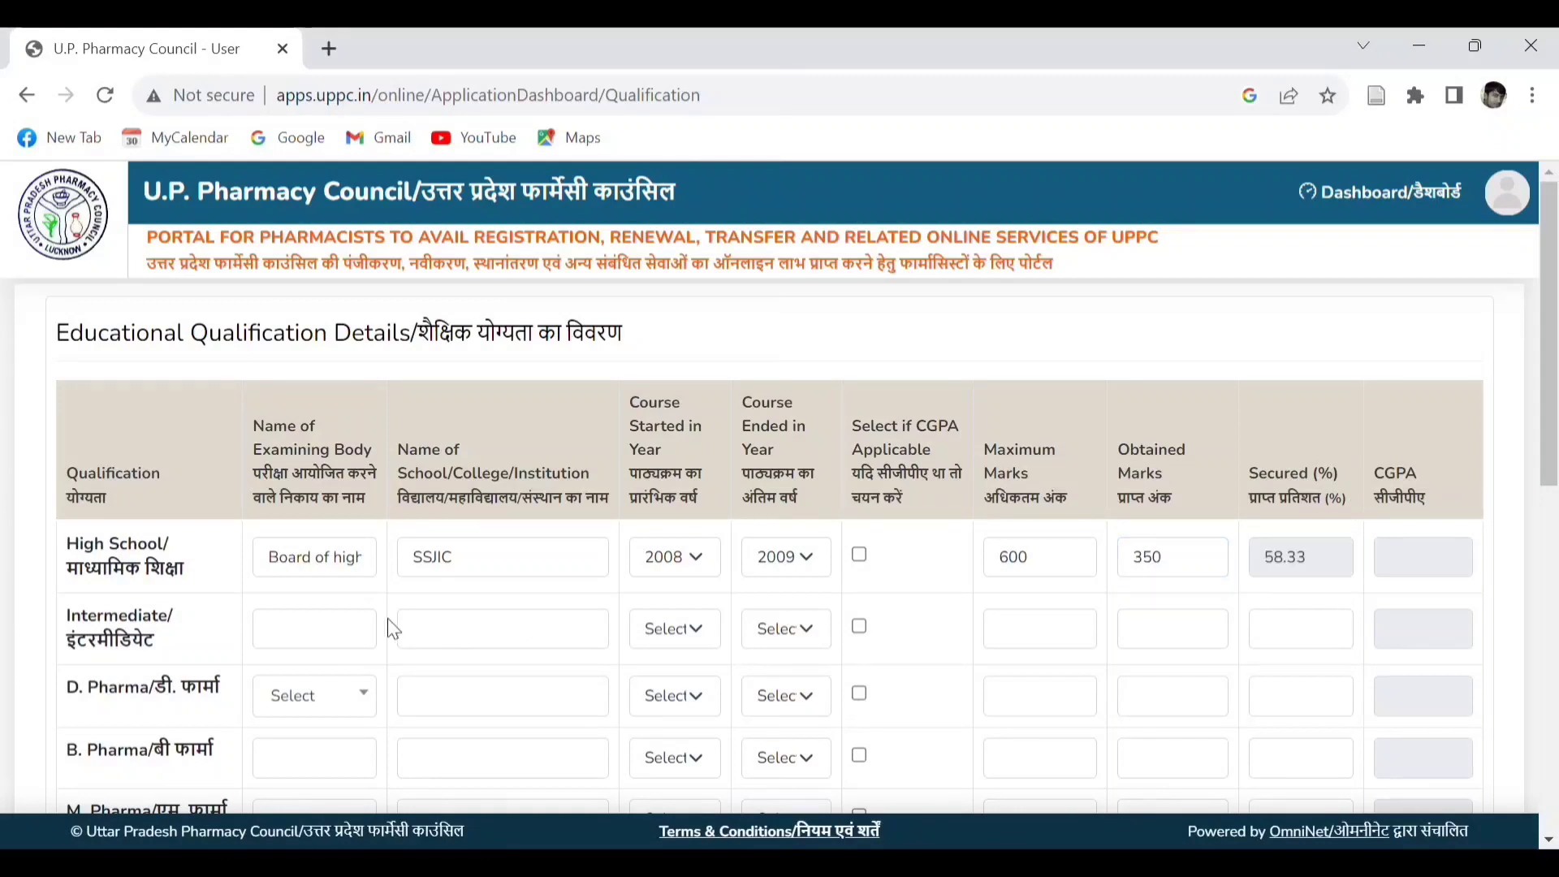
left_click(353, 637)
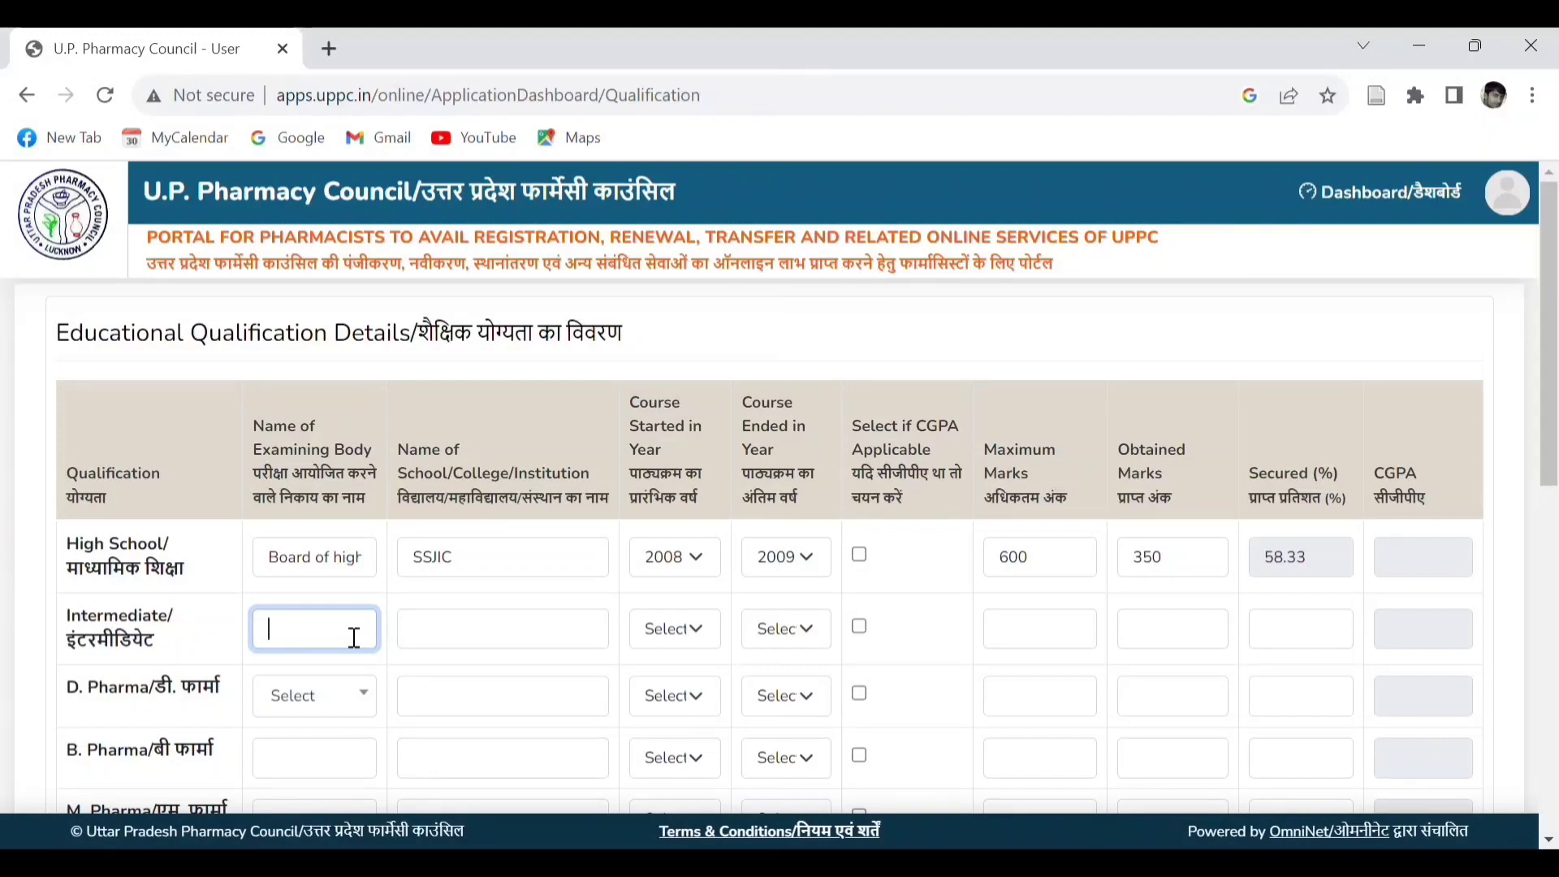
- Enter the Intermediate board, school SSJIC and course years 2010–2011
type("Board of h")
left_click(434, 643)
type("SS")
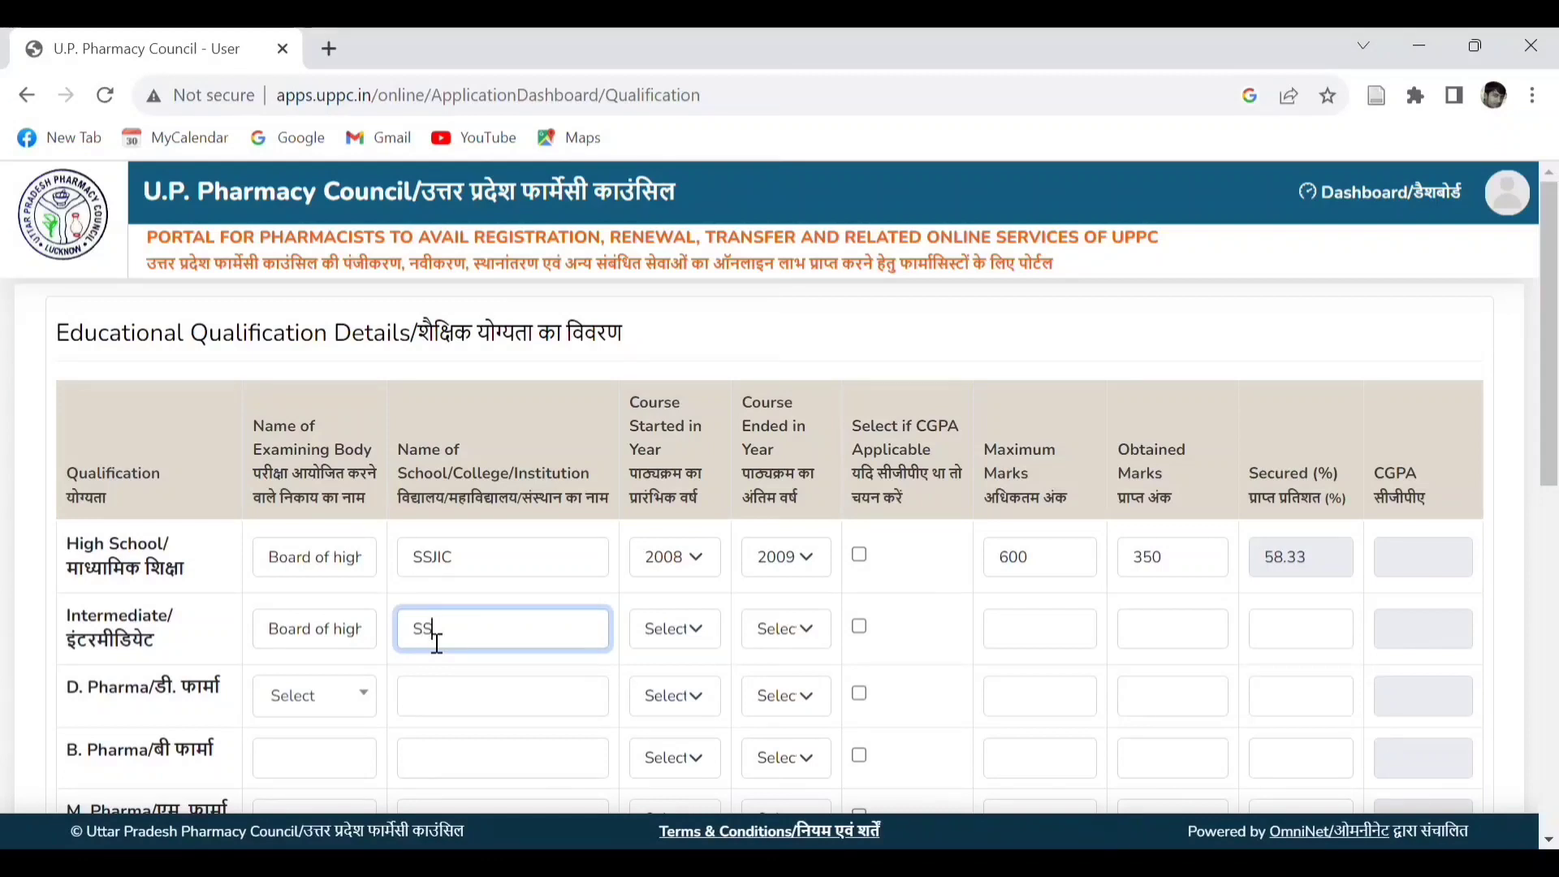
type("JIC")
left_click(701, 646)
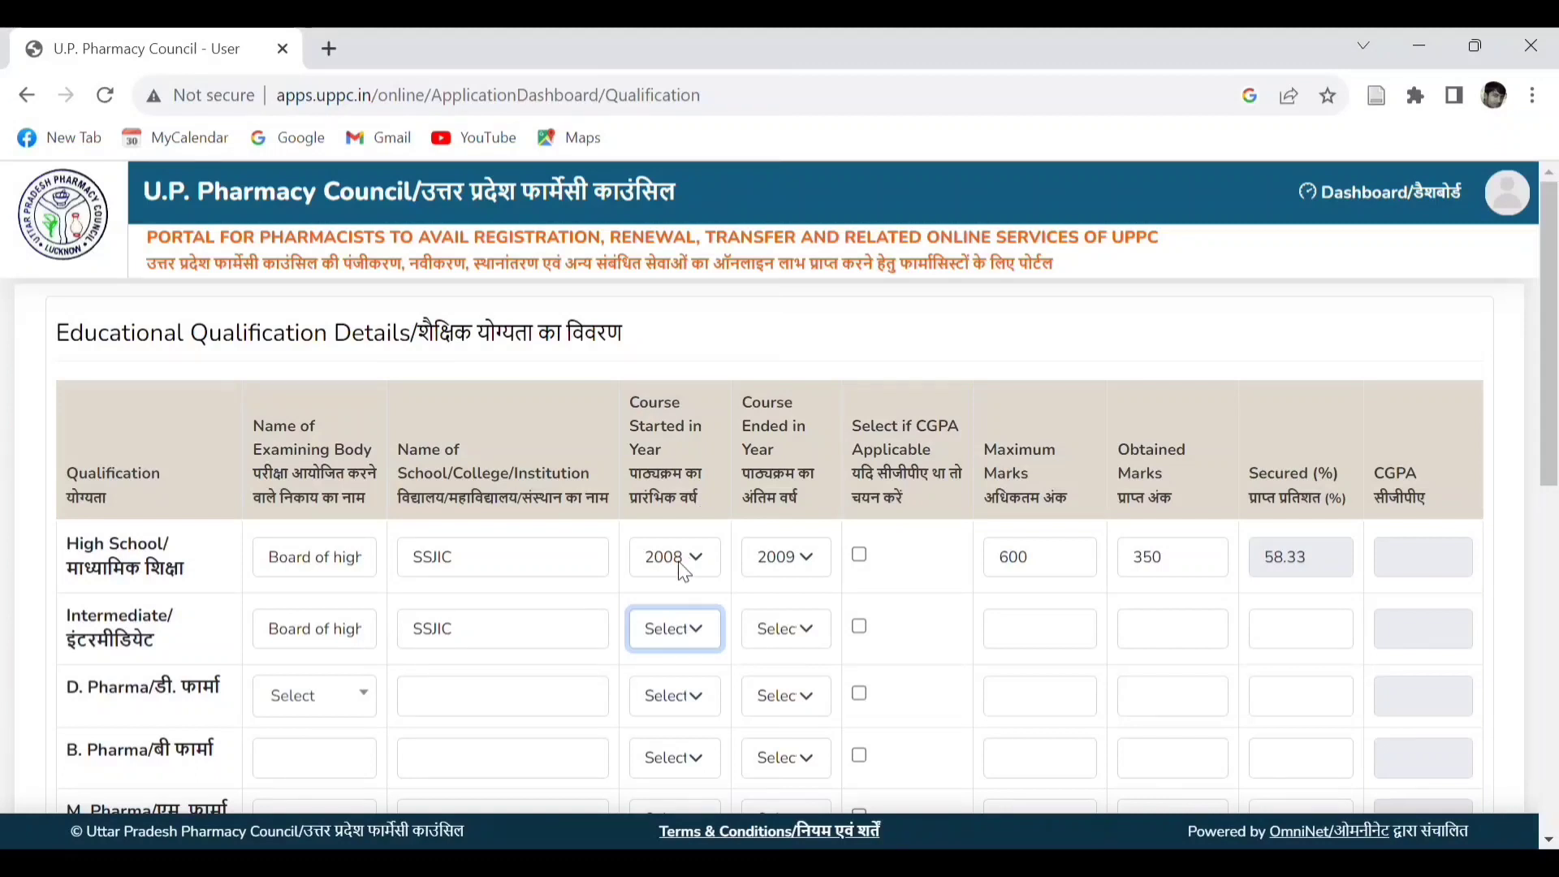
type("2010")
key("Tab")
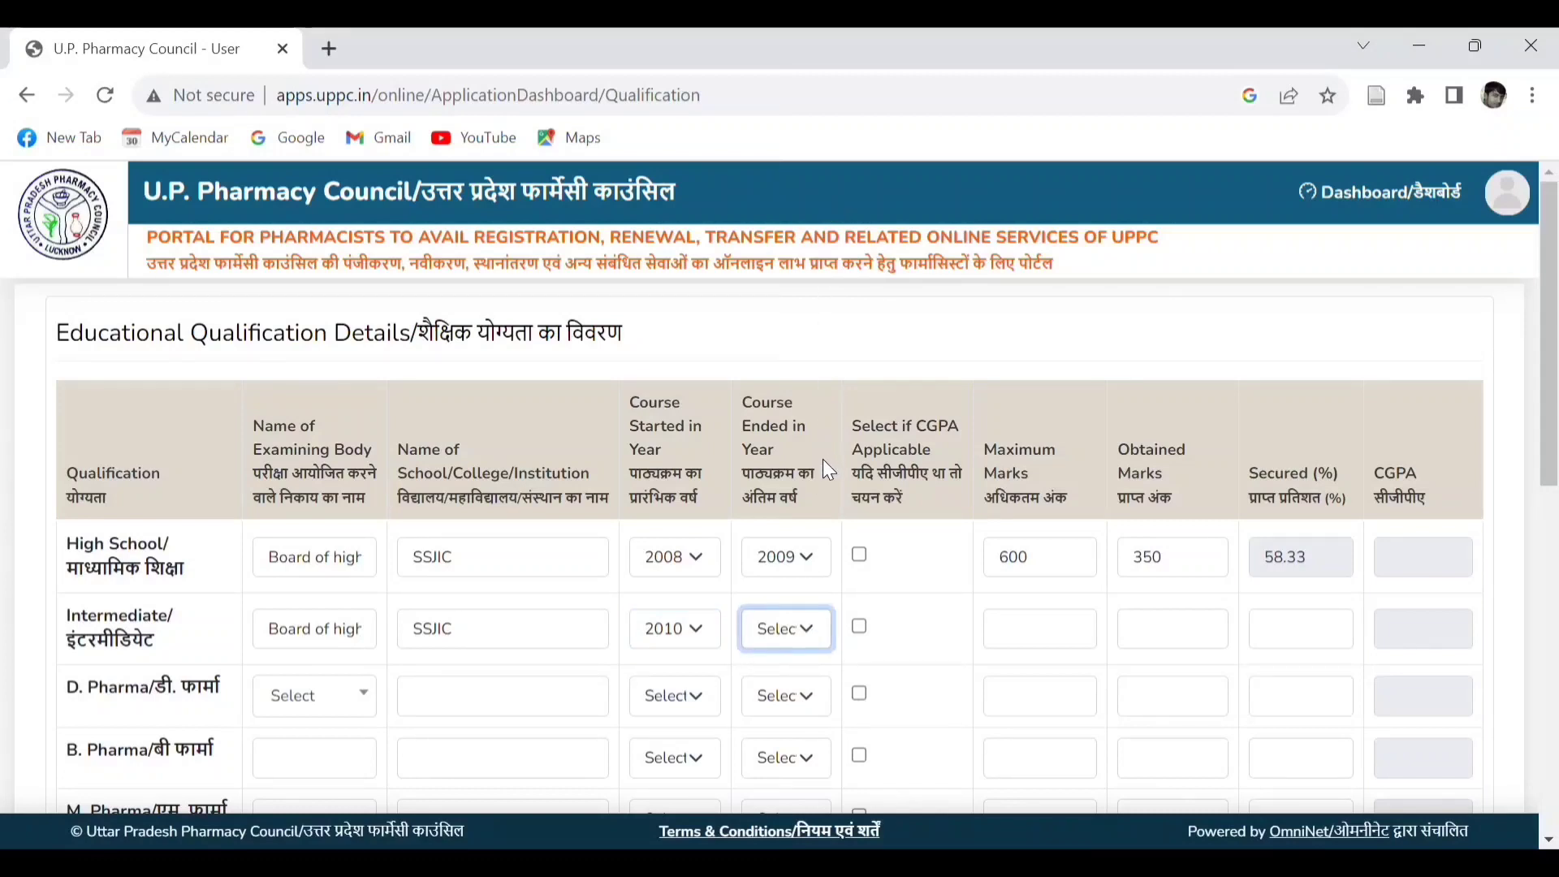
left_click(783, 470)
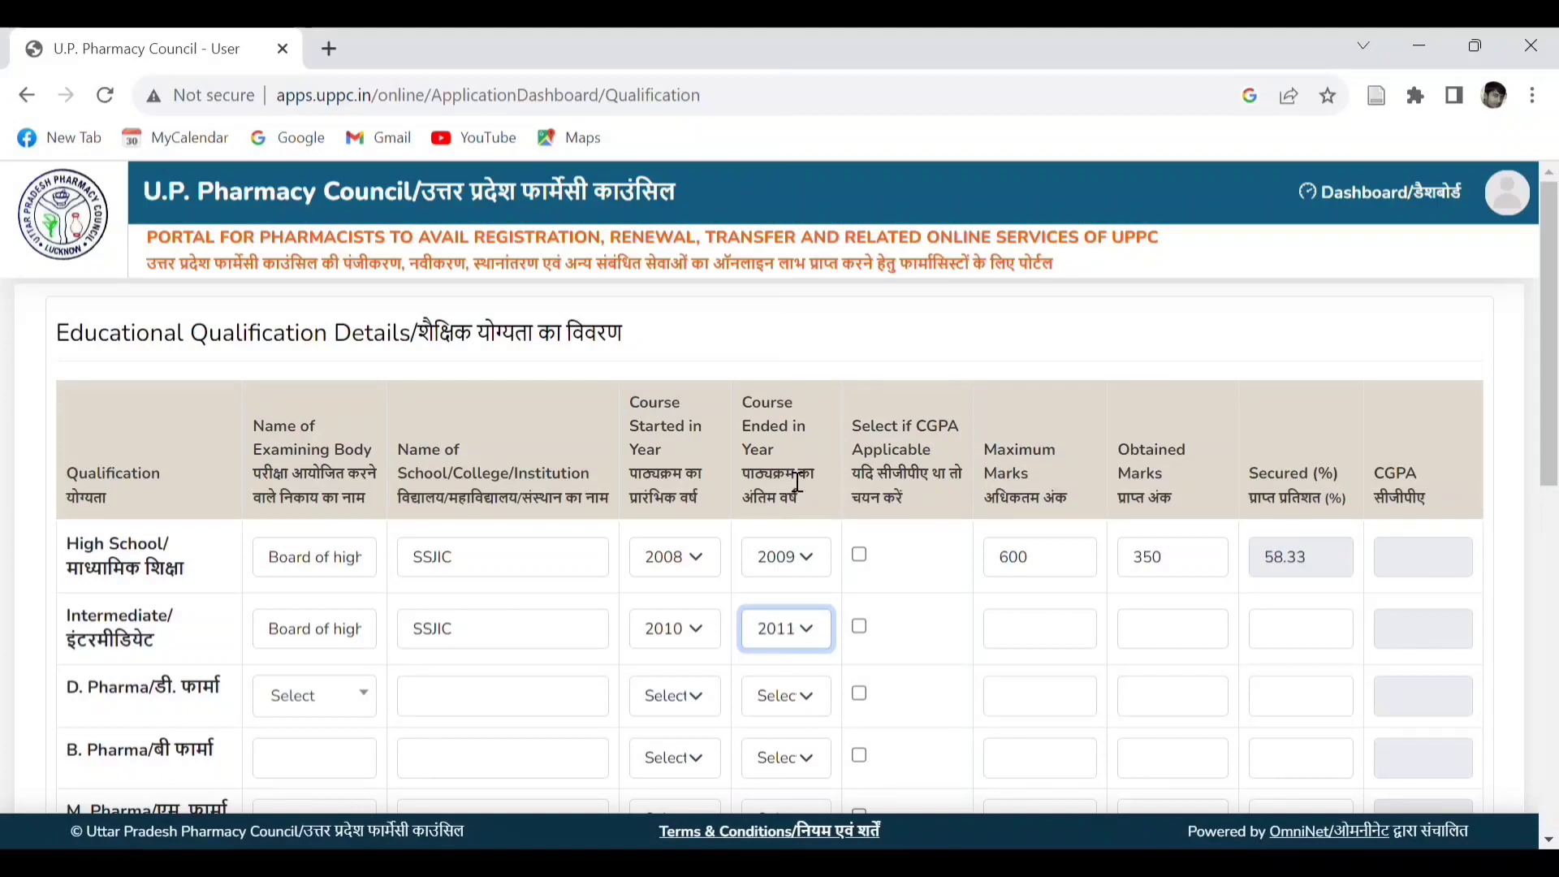
- Enter Intermediate marks of 329 out of 500, giving 65.8%
left_click(949, 633)
left_click(1011, 641)
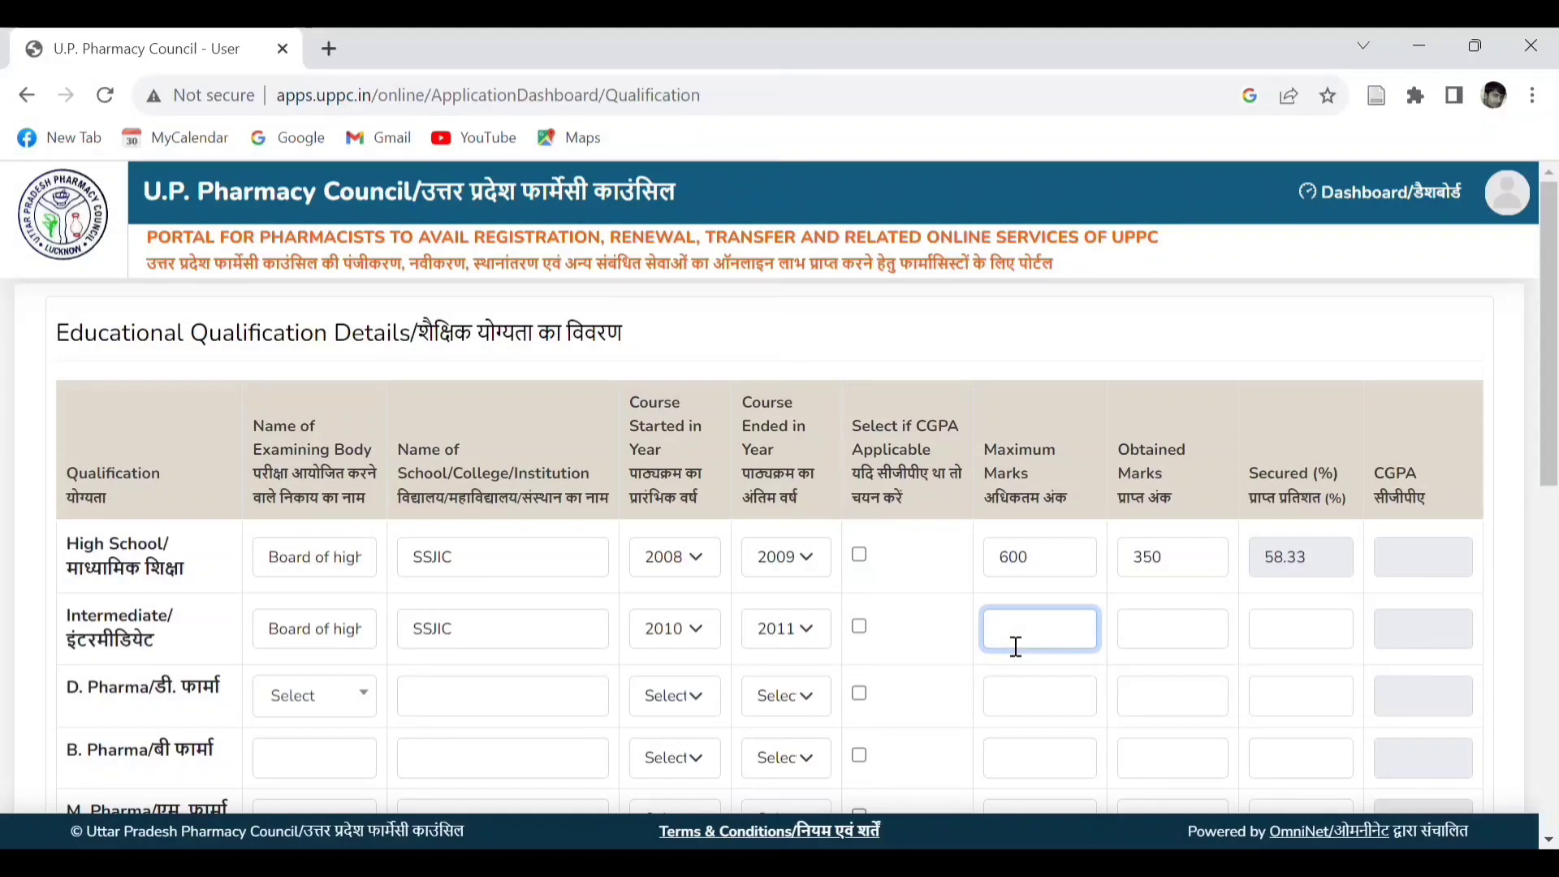
type("500")
left_click(1177, 643)
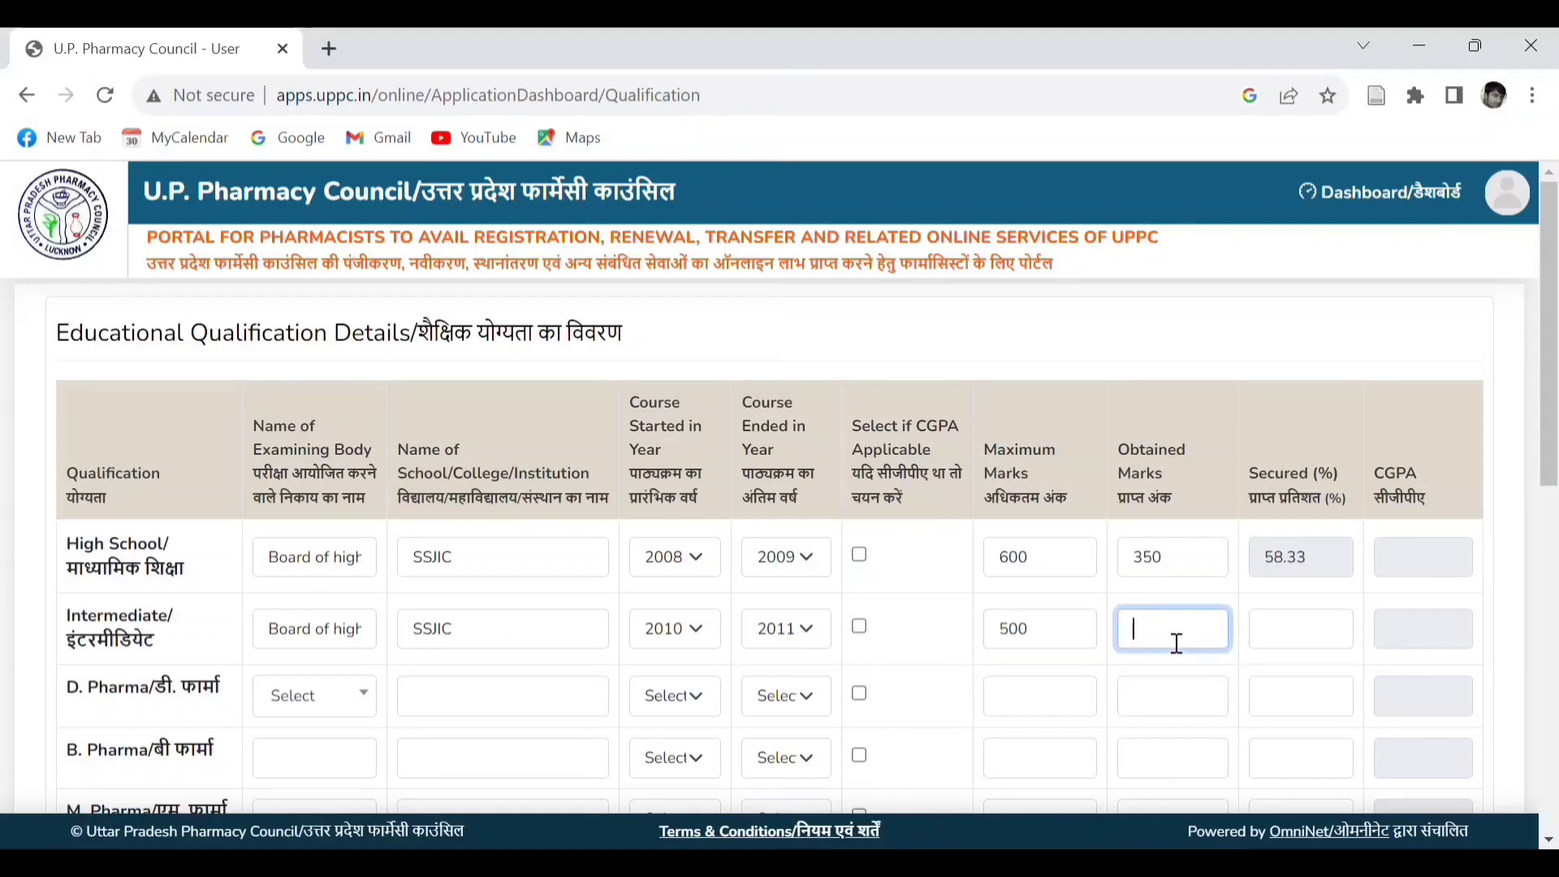
type("329")
left_click(1292, 419)
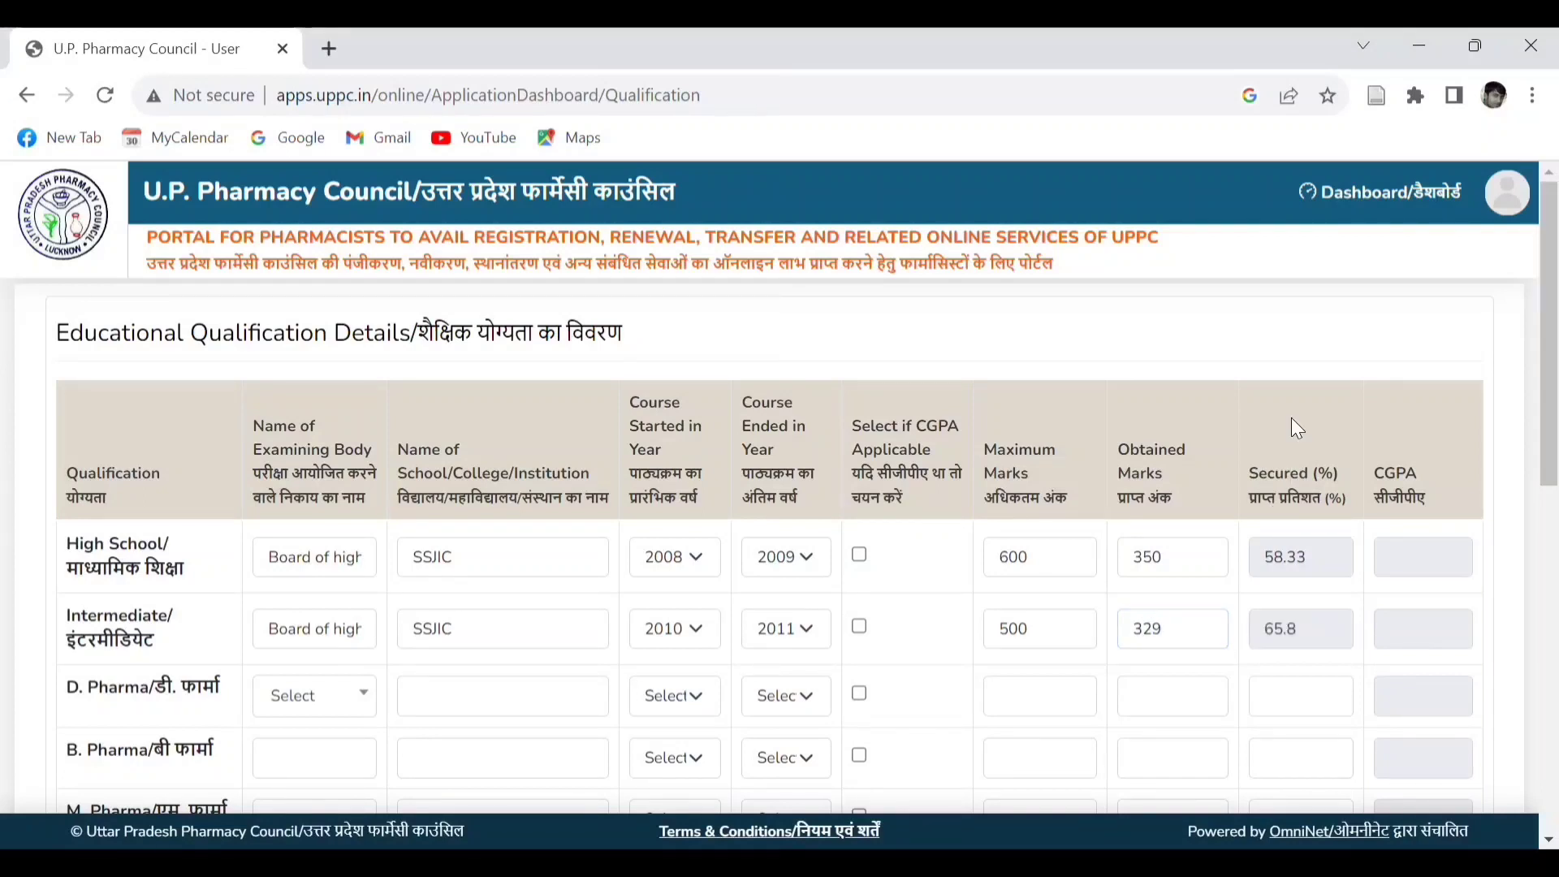
scroll(920, 629, "down", 2)
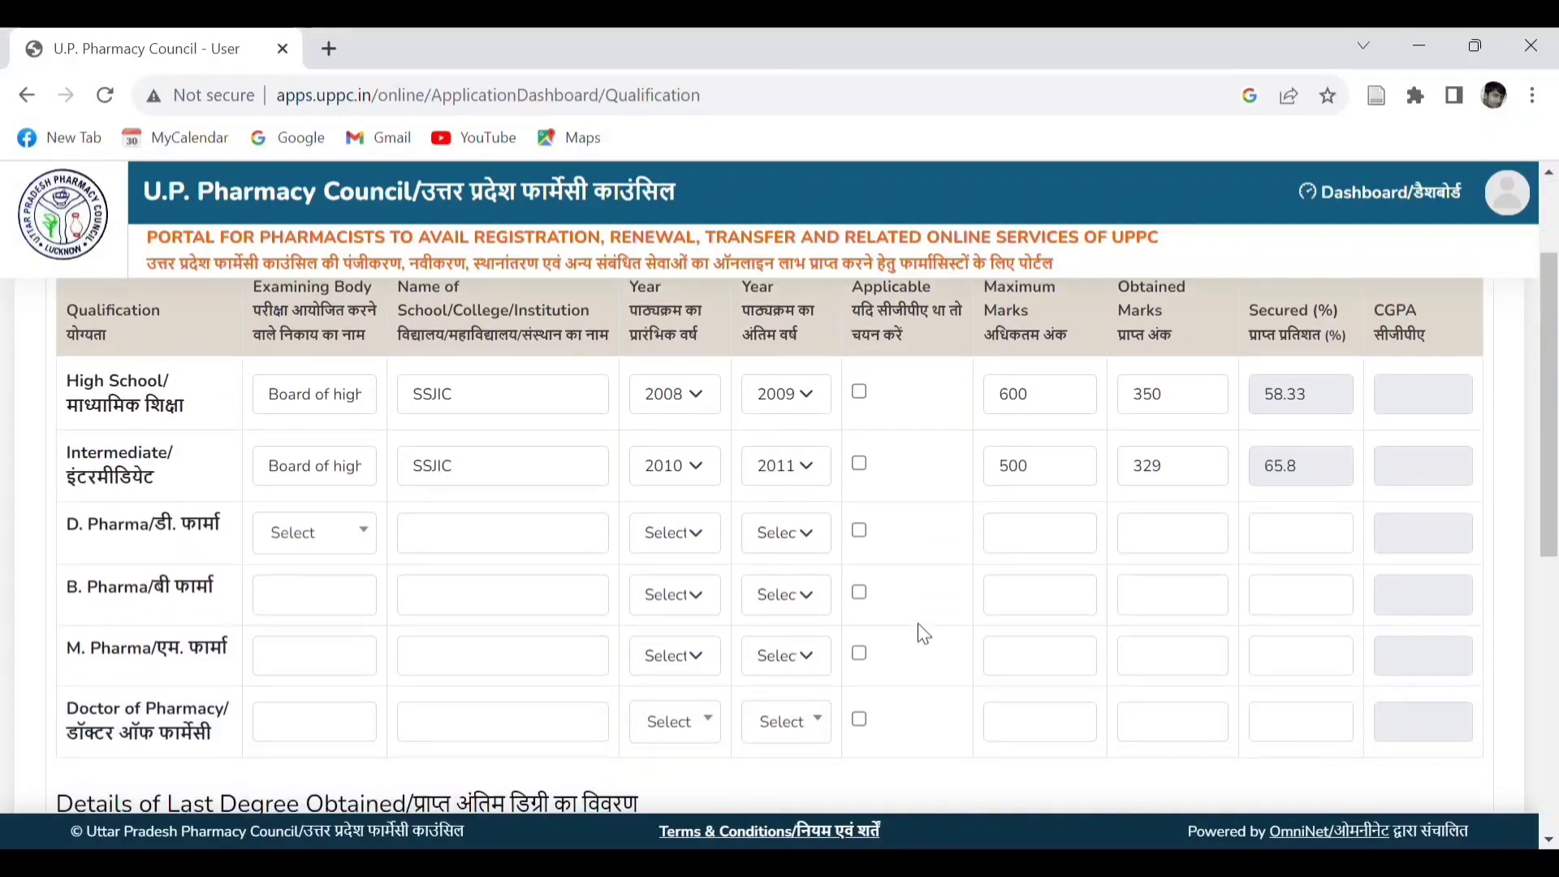
- Enter the B. Pharma university (Dr A P J Abdul…, replacing AKTU) and institute Saroj Institute of Technology
scroll(921, 632, "down", 1)
left_click(331, 505)
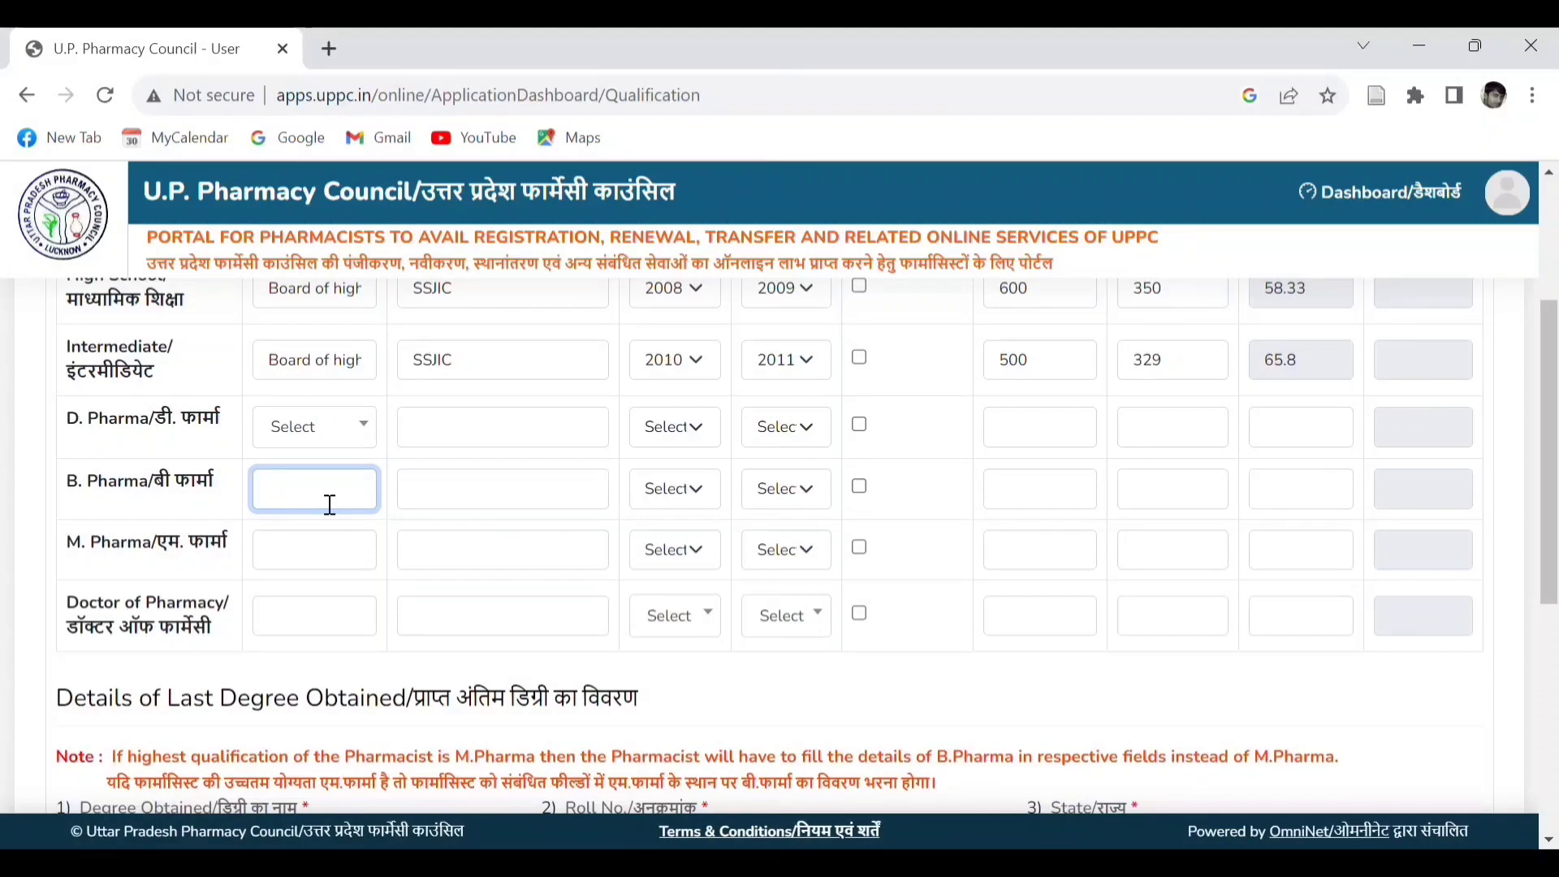
type("A")
type("KTU")
key("BackSpace")
key("BackSpace")
key("BackSpace")
key("BackSpace")
type("Dr A P J Abdul")
left_click(513, 508)
type("Sa")
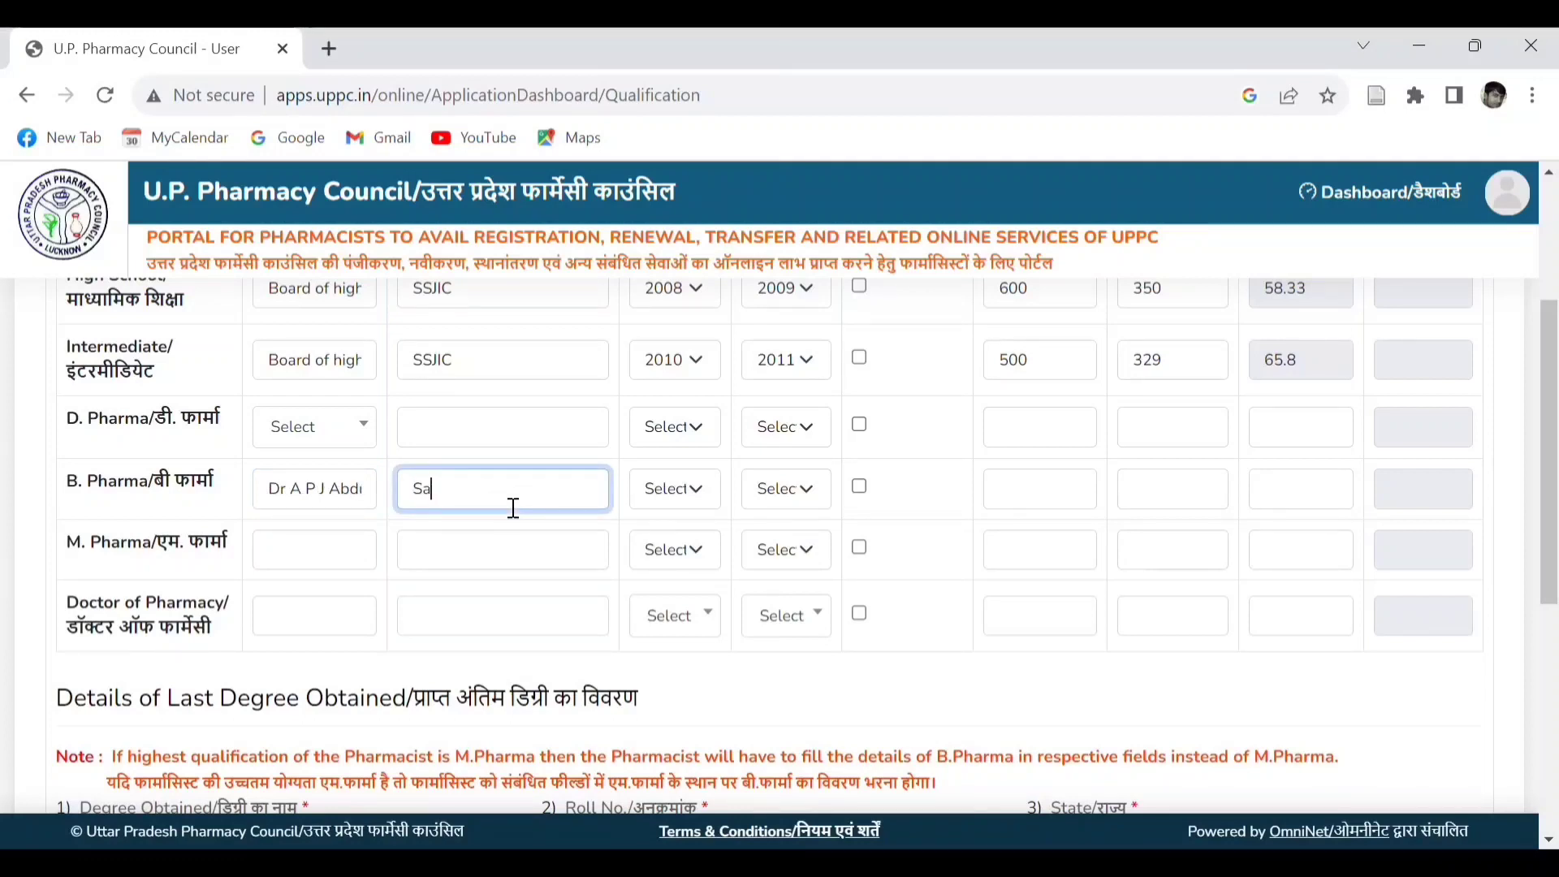
type("roj Institute of Technol")
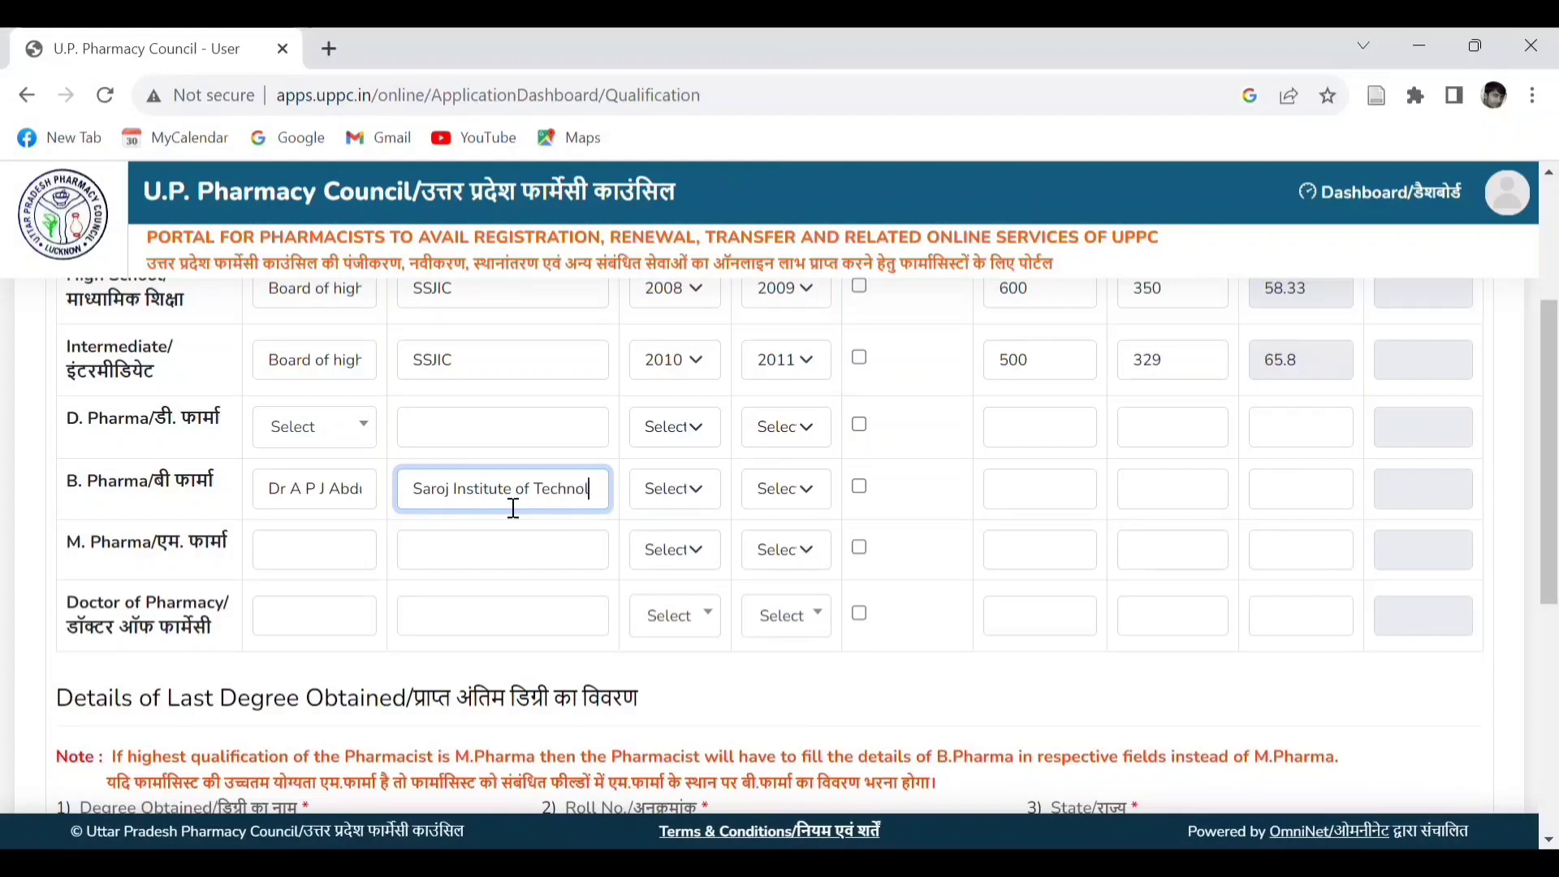
- Set the B. Pharma course years to 2011–2015
left_click(698, 486)
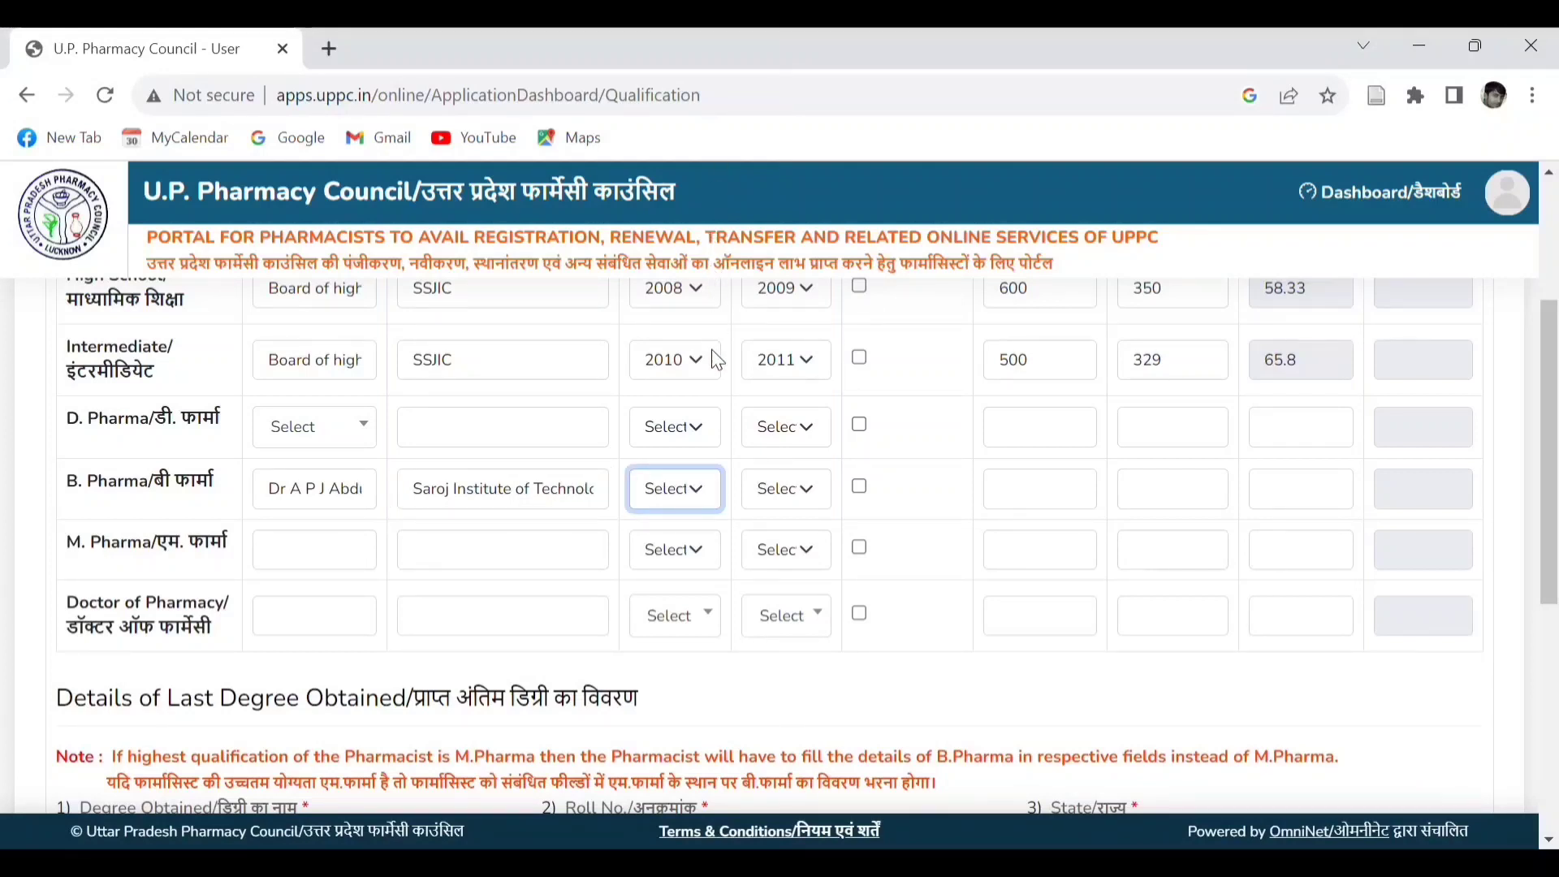
left_click(693, 431)
left_click(810, 493)
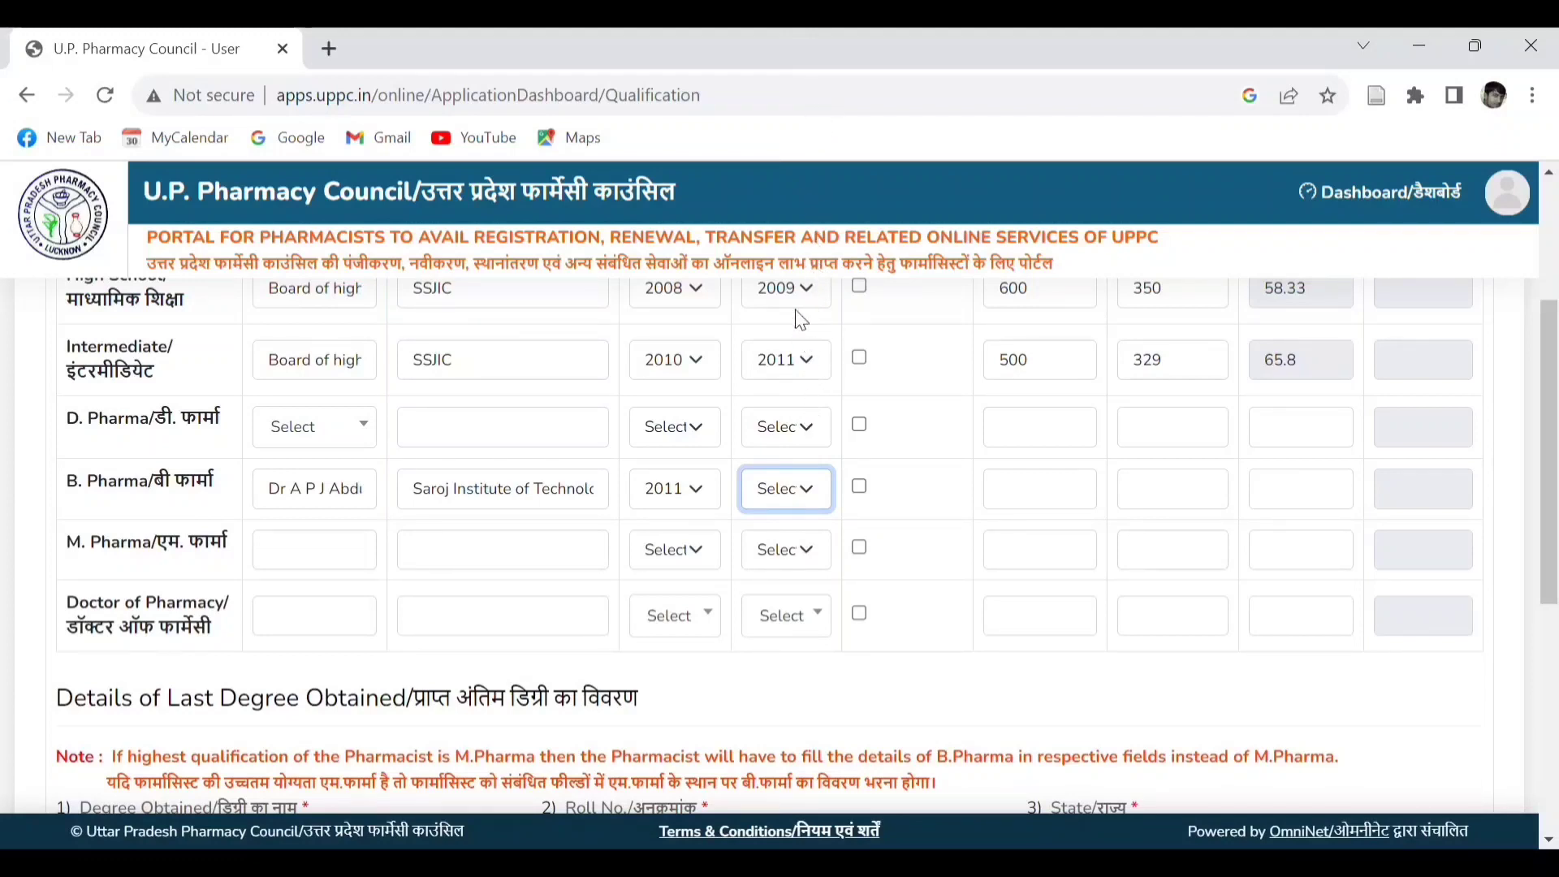
left_click(794, 286)
left_click(942, 499)
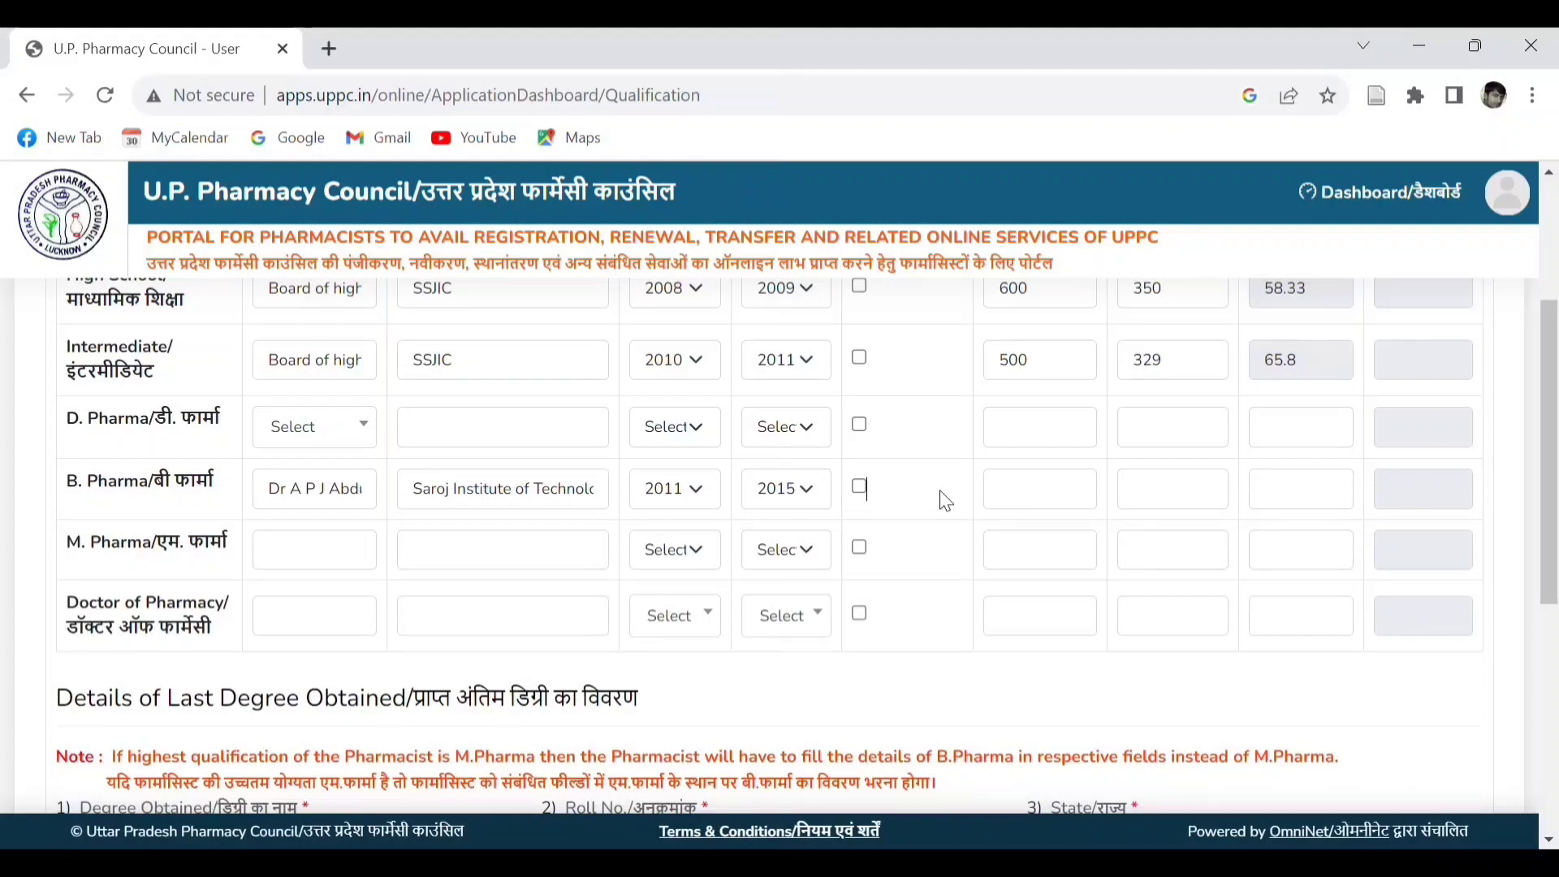
left_click(1054, 504)
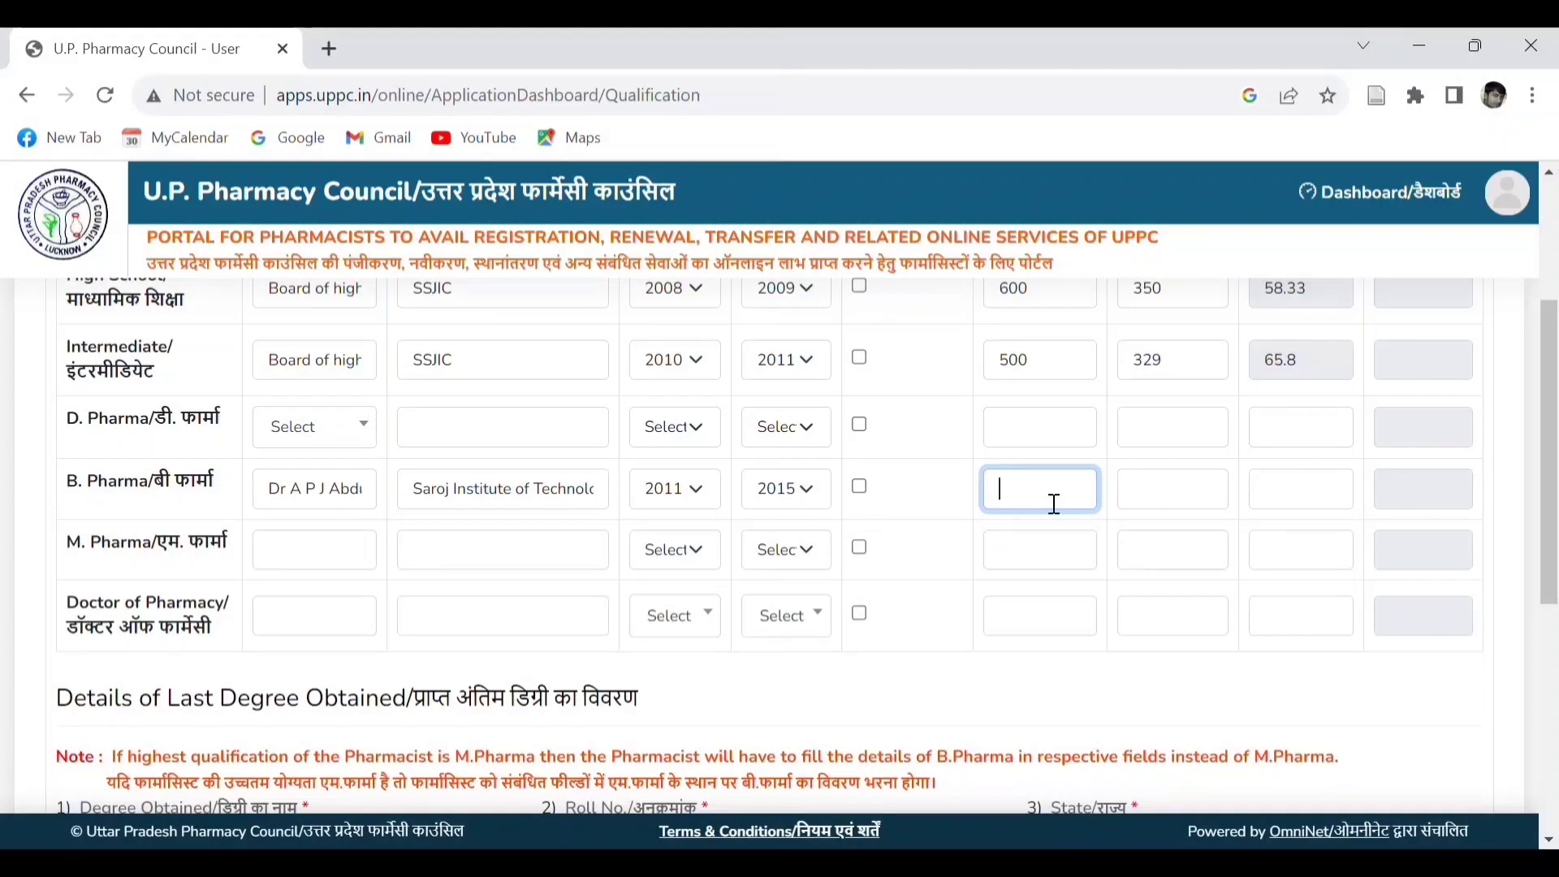
- Enter B. Pharma marks of 3201 out of 4600, giving 69.59%
type("4600")
left_click(1202, 504)
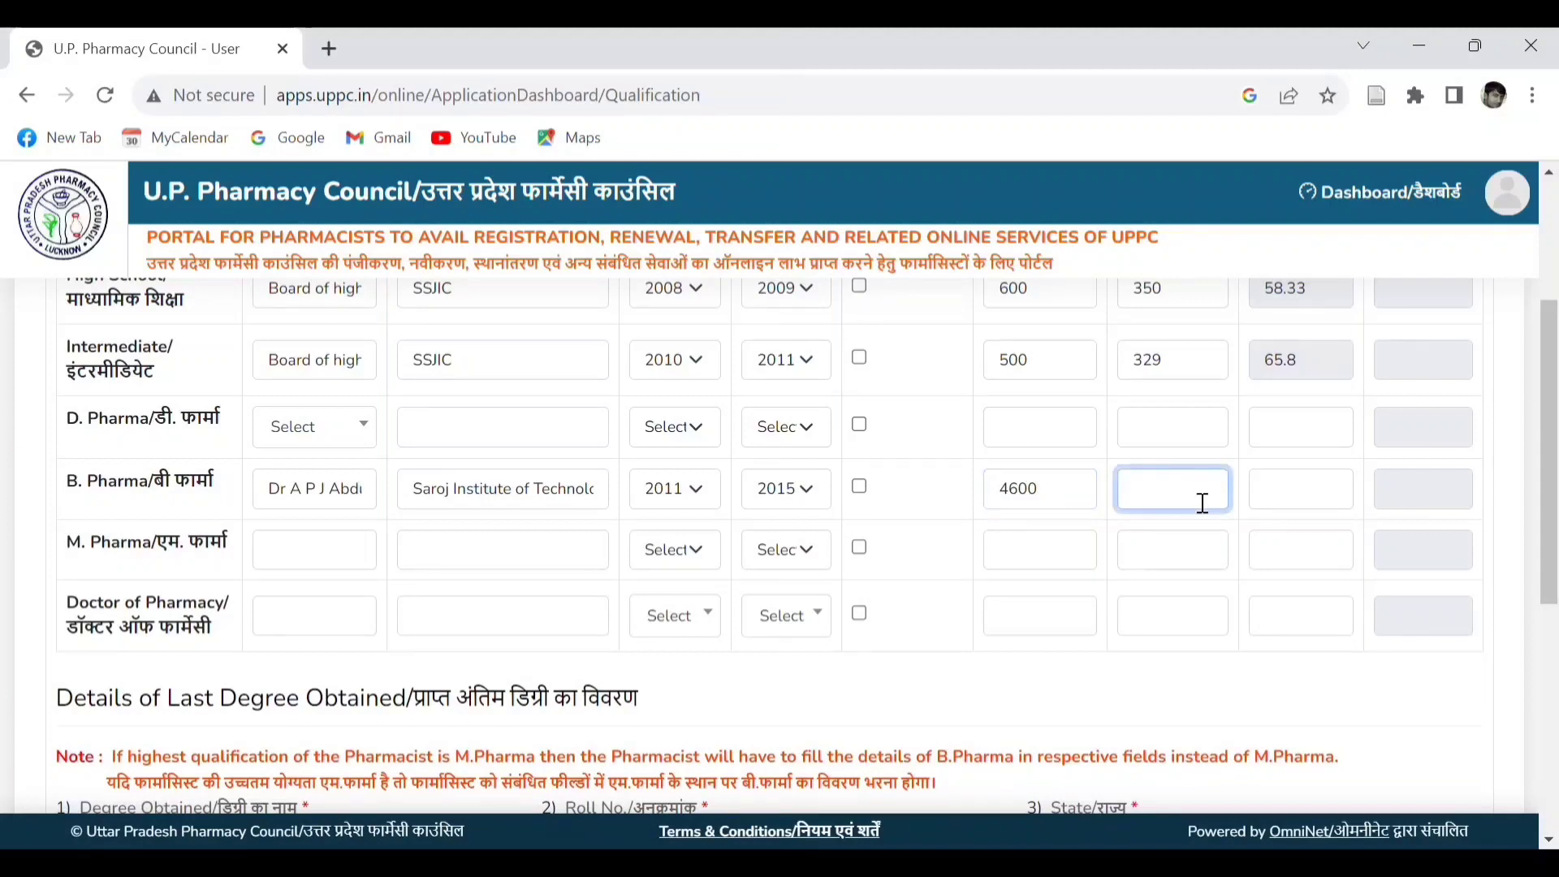
type("3201")
left_click(1324, 252)
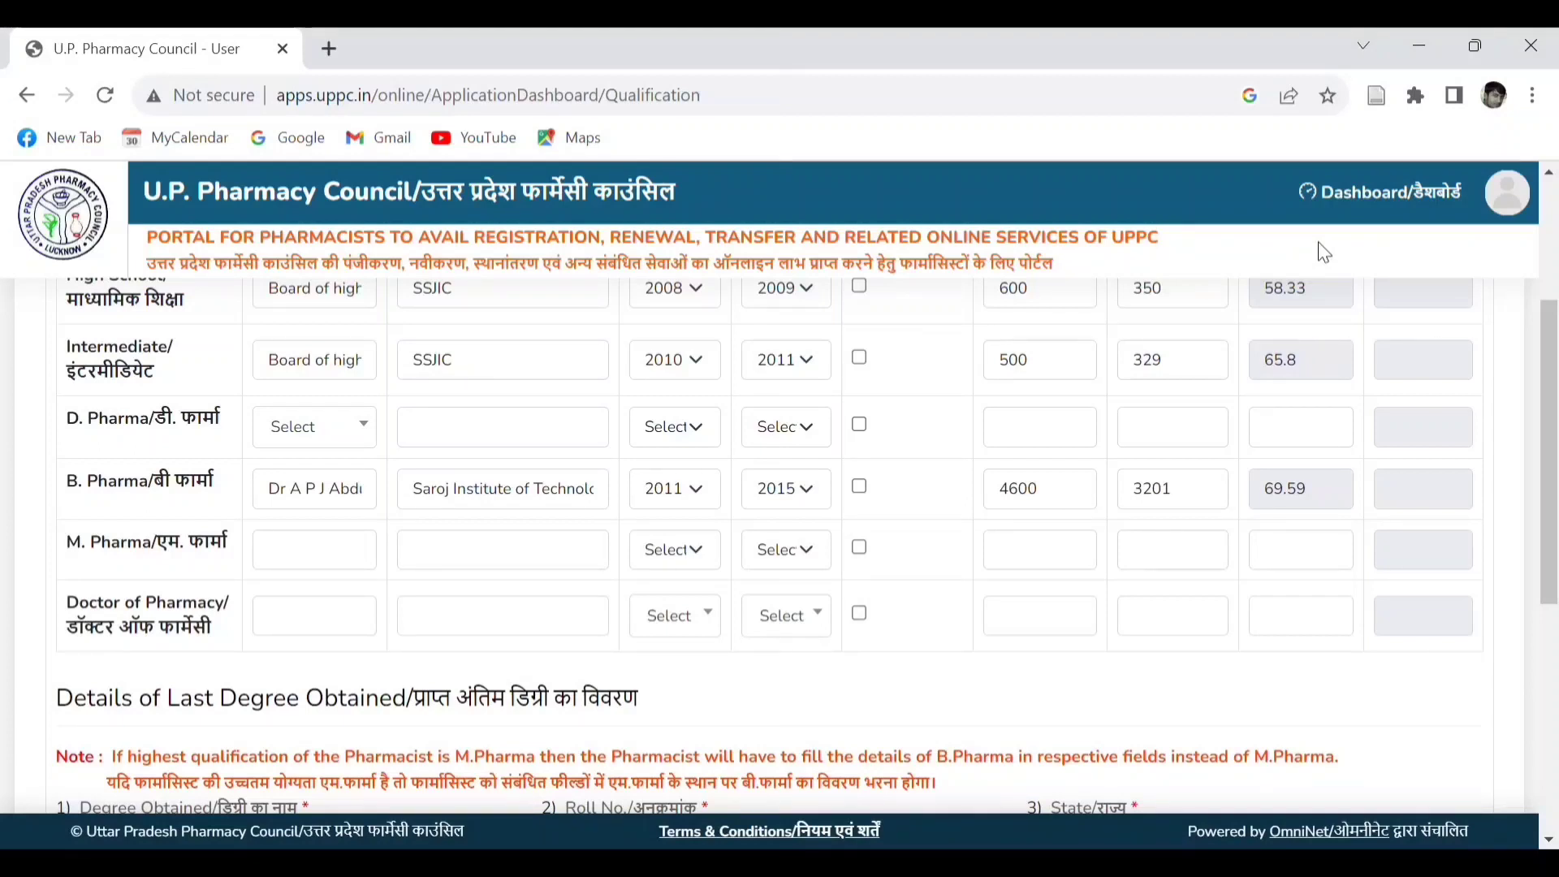
- Enter a CGPA of 8.28 for the 2017–2019 M. Pharma course
left_click(1419, 704)
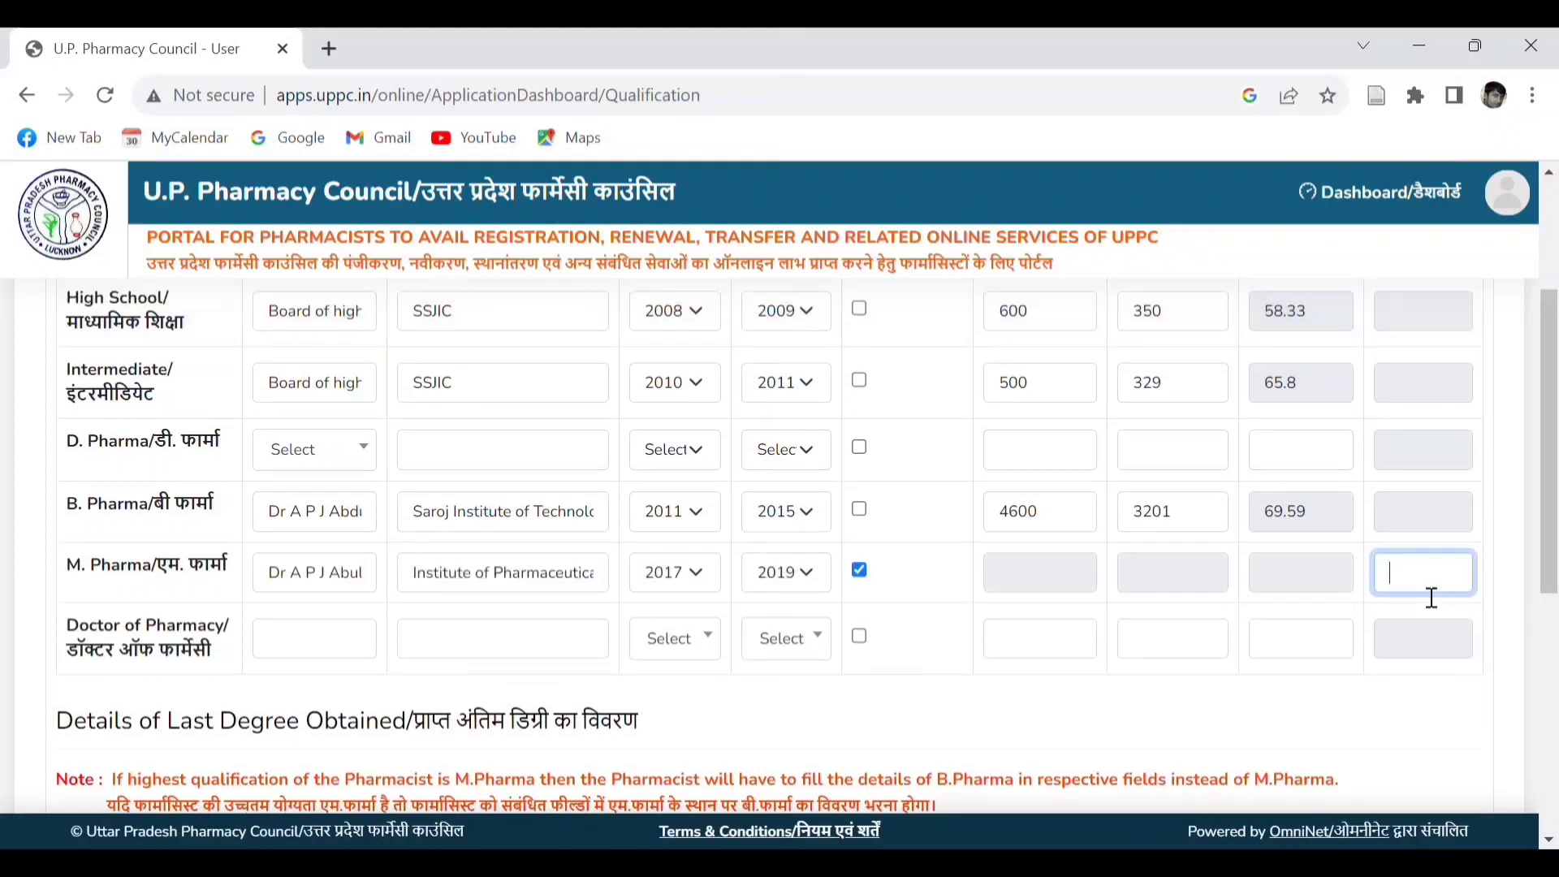
type("8.28")
left_click(1289, 716)
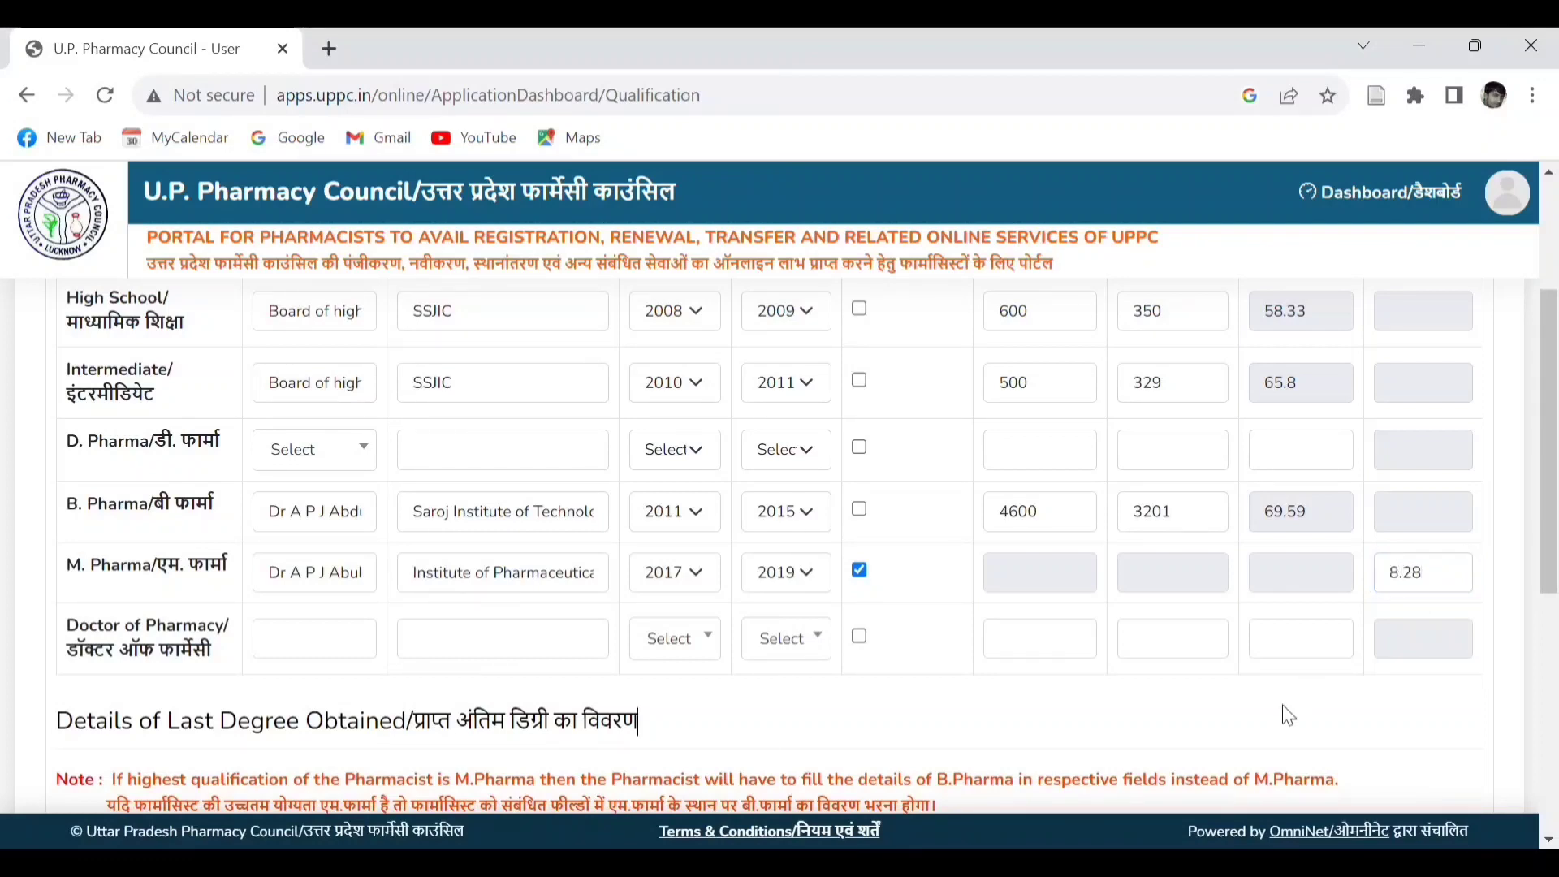
scroll(915, 715, "up", 1)
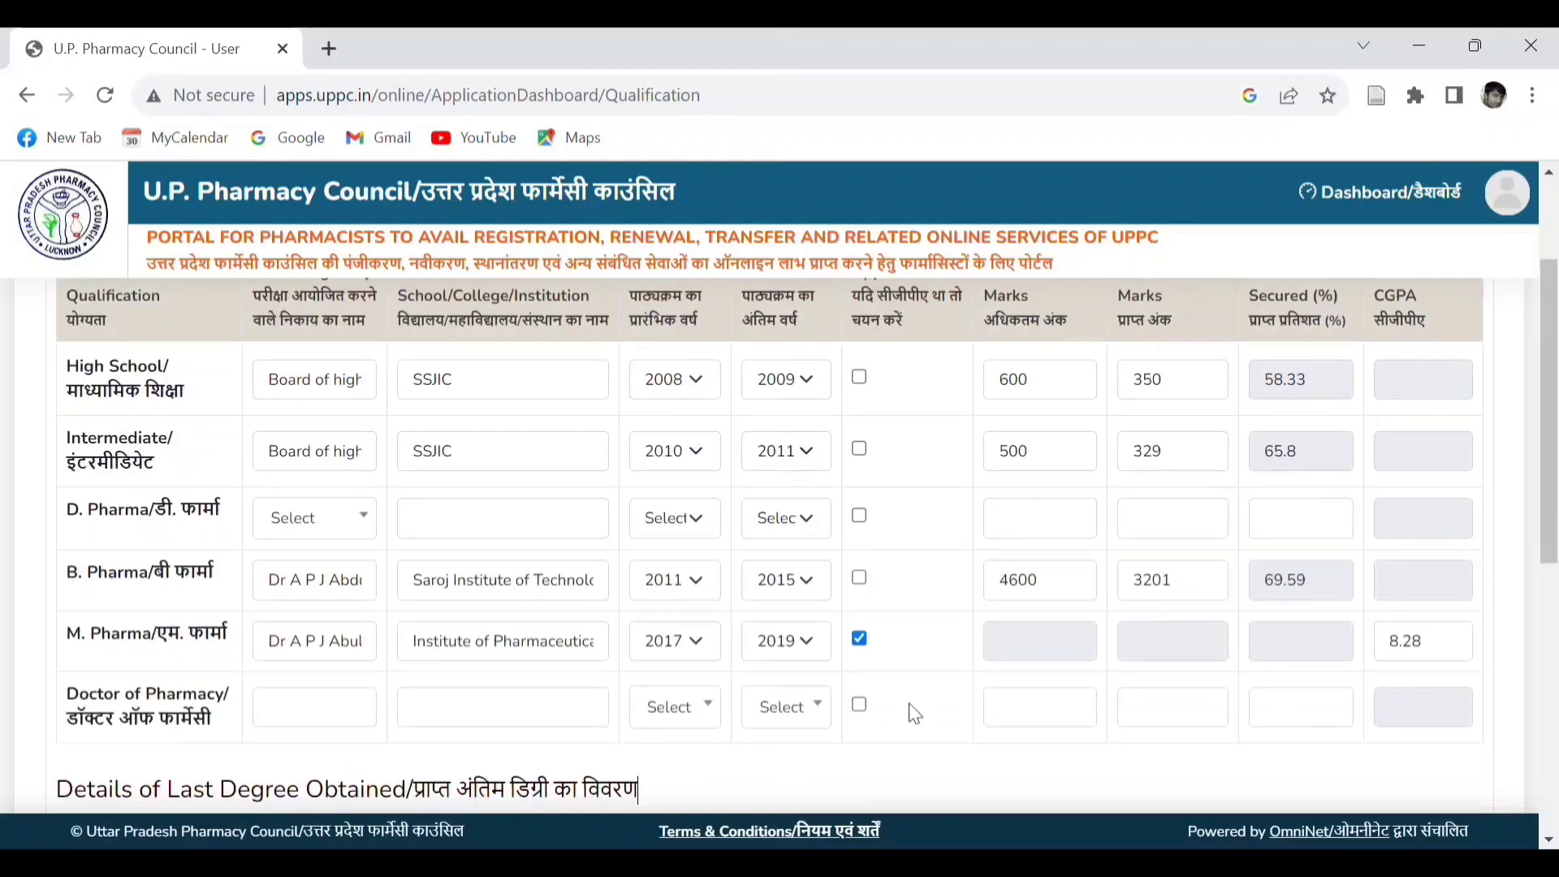
scroll(915, 714, "down", 1)
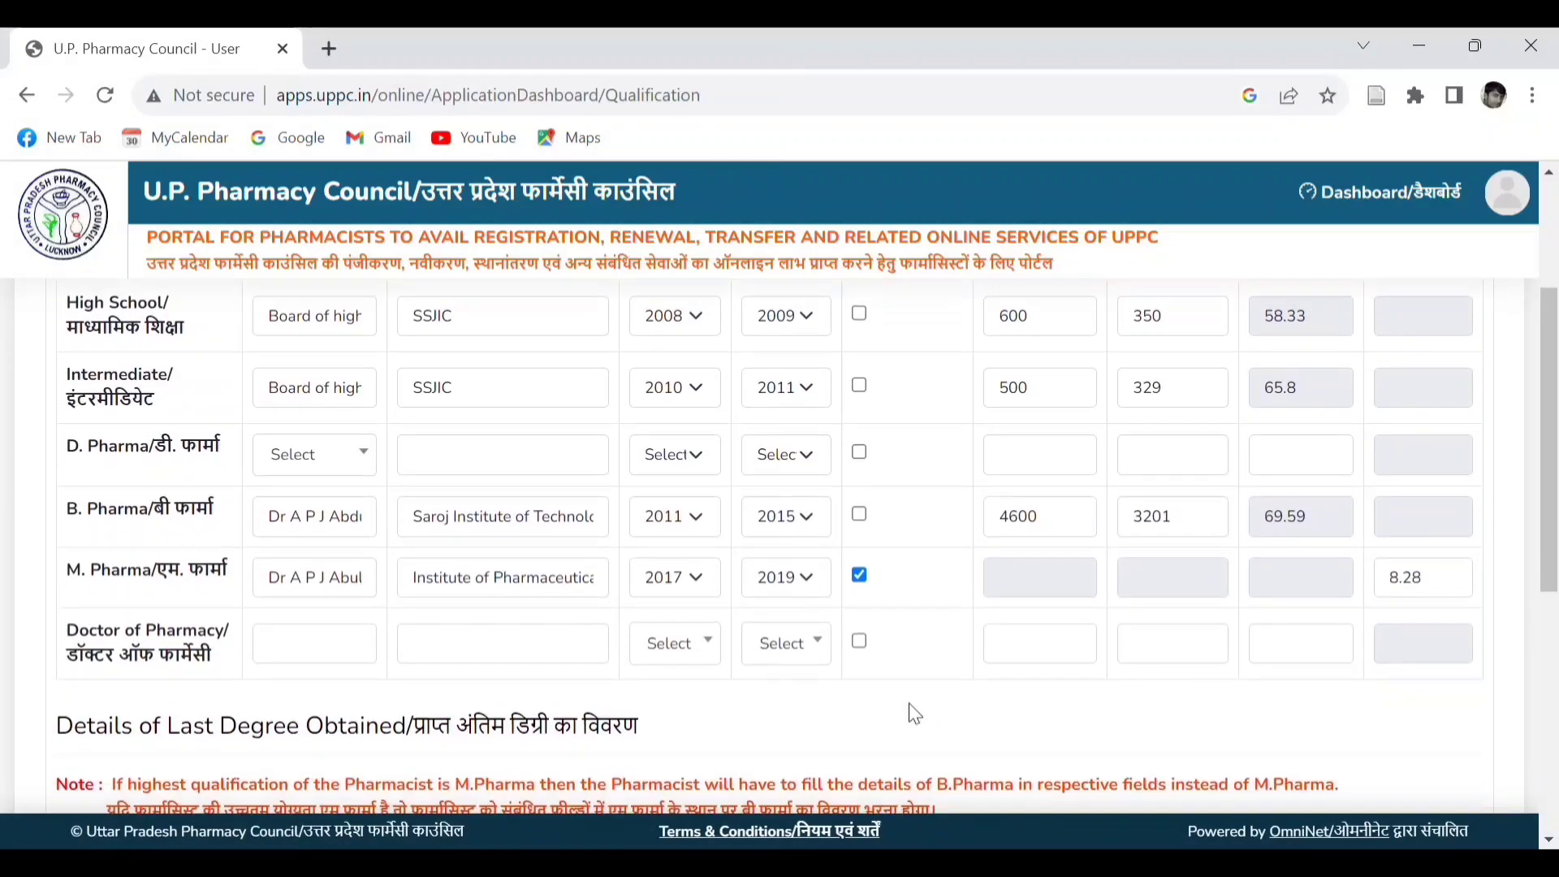
scroll(915, 714, "down", 2)
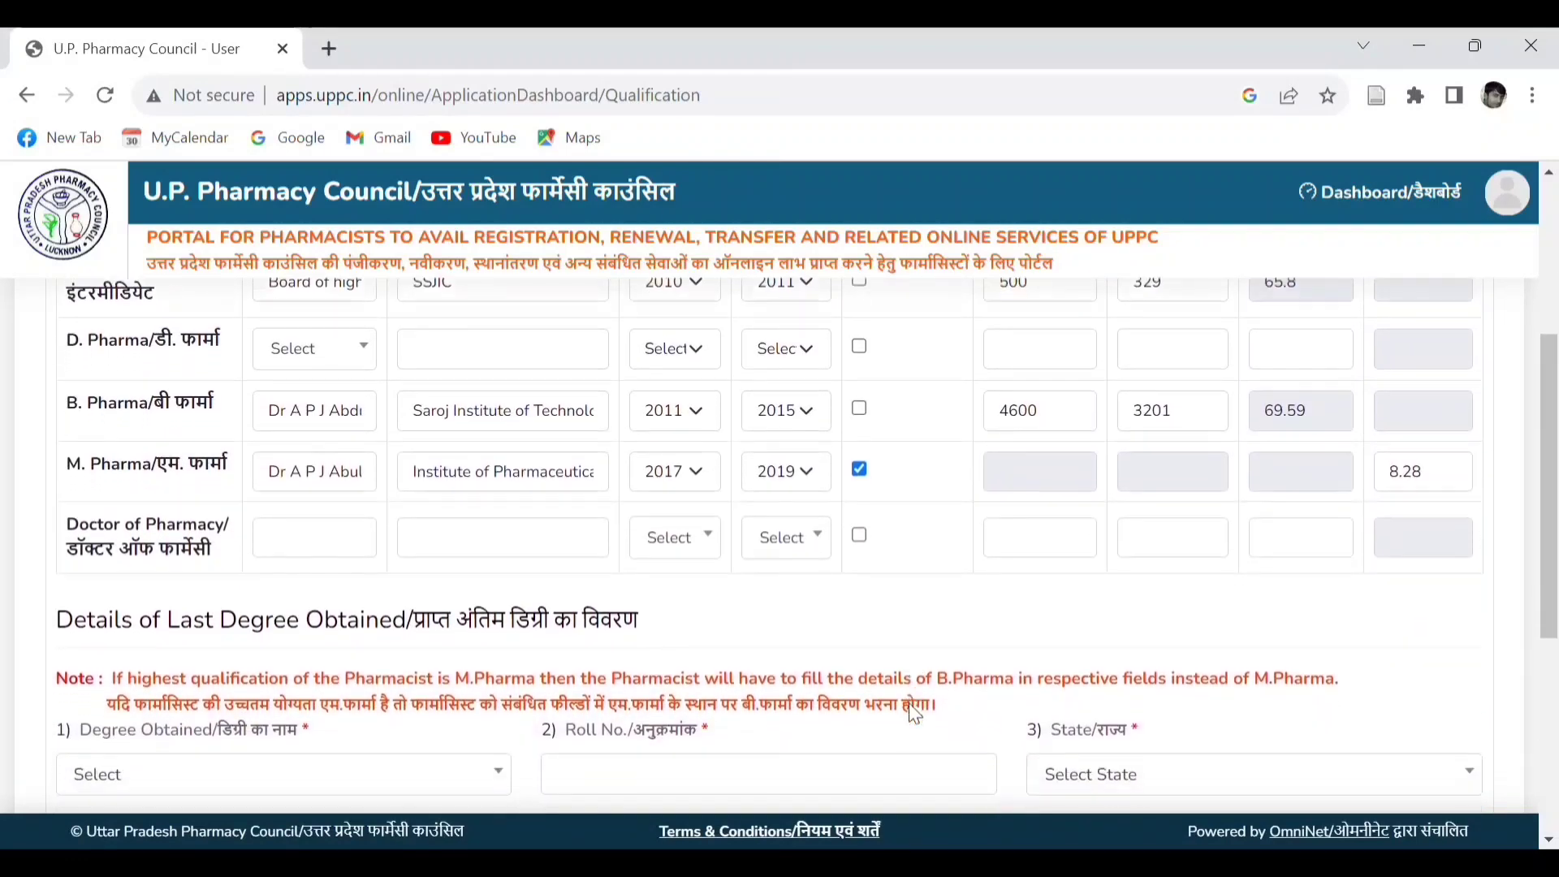
- Select degree B. Pharma, fill in the roll number field and choose state Uttar Pradesh
scroll(915, 715, "down", 4)
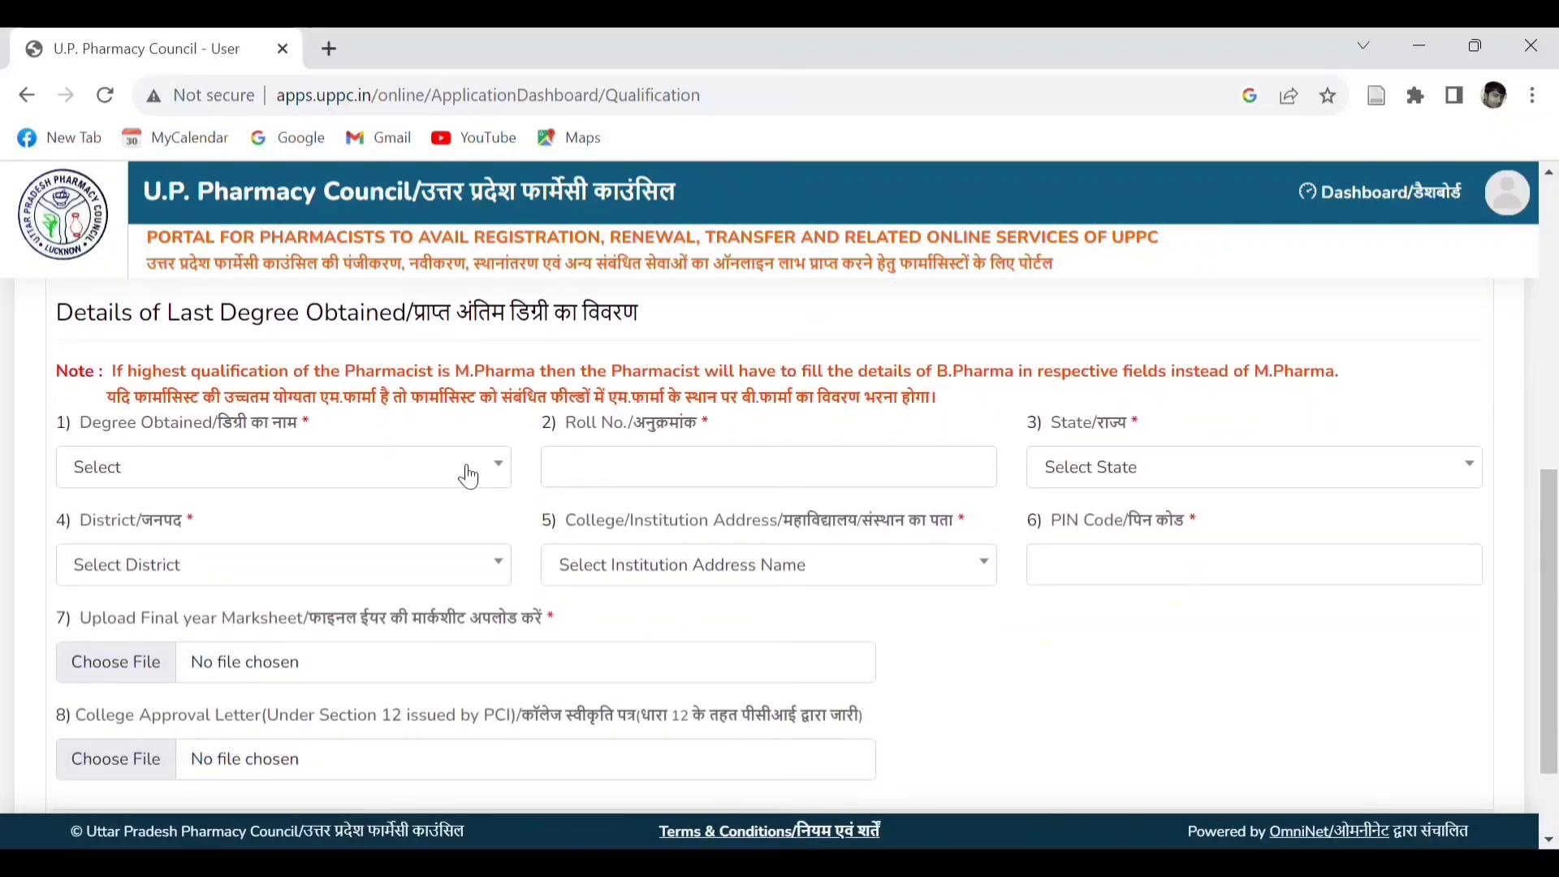
left_click(469, 476)
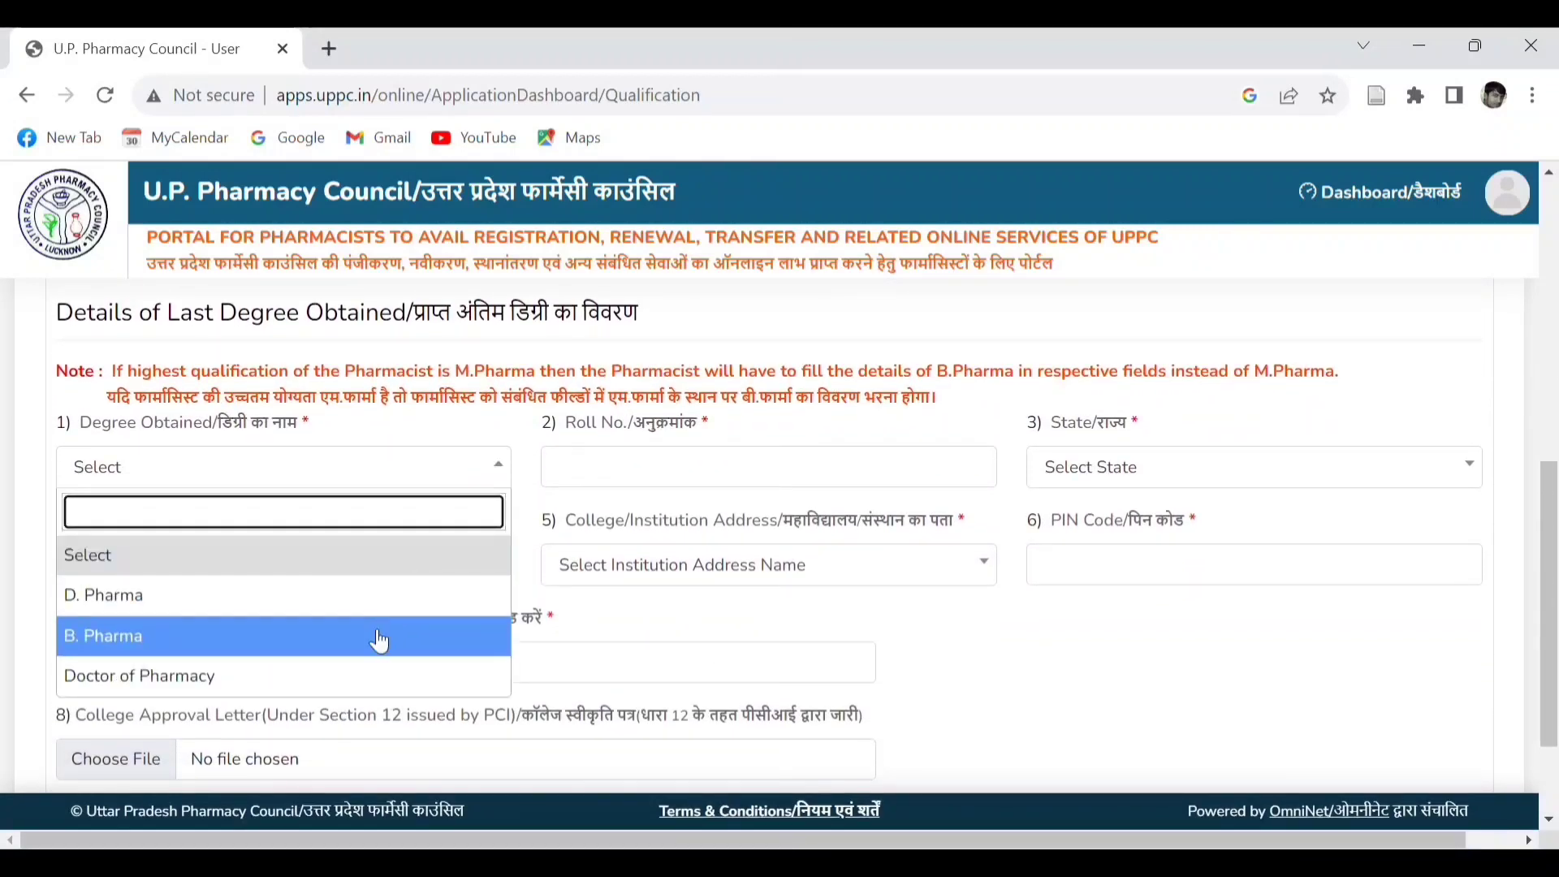
left_click(380, 641)
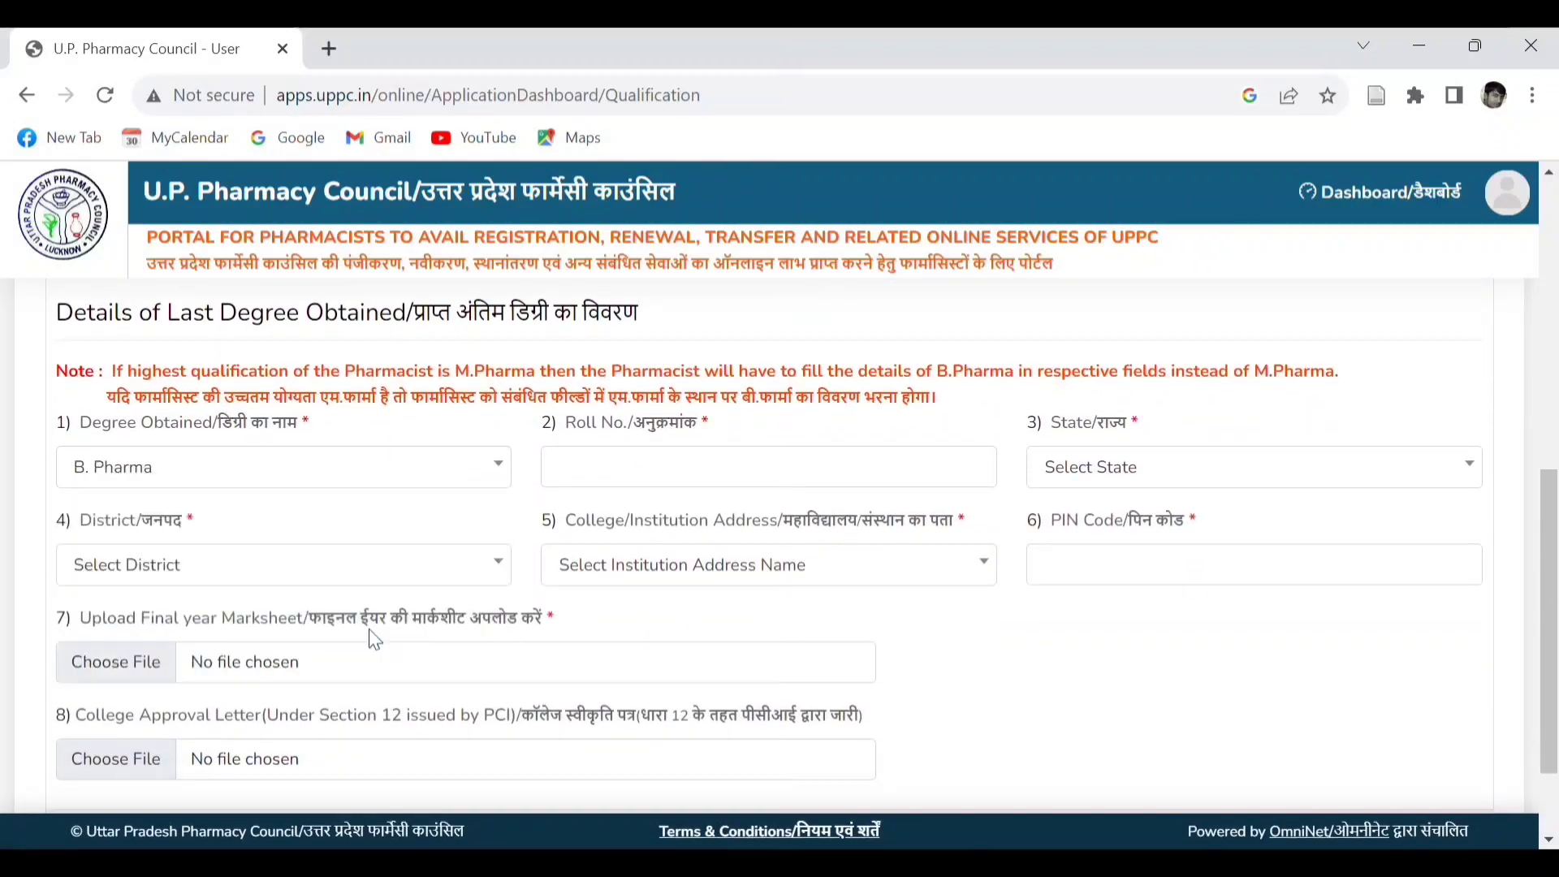
left_click(668, 488)
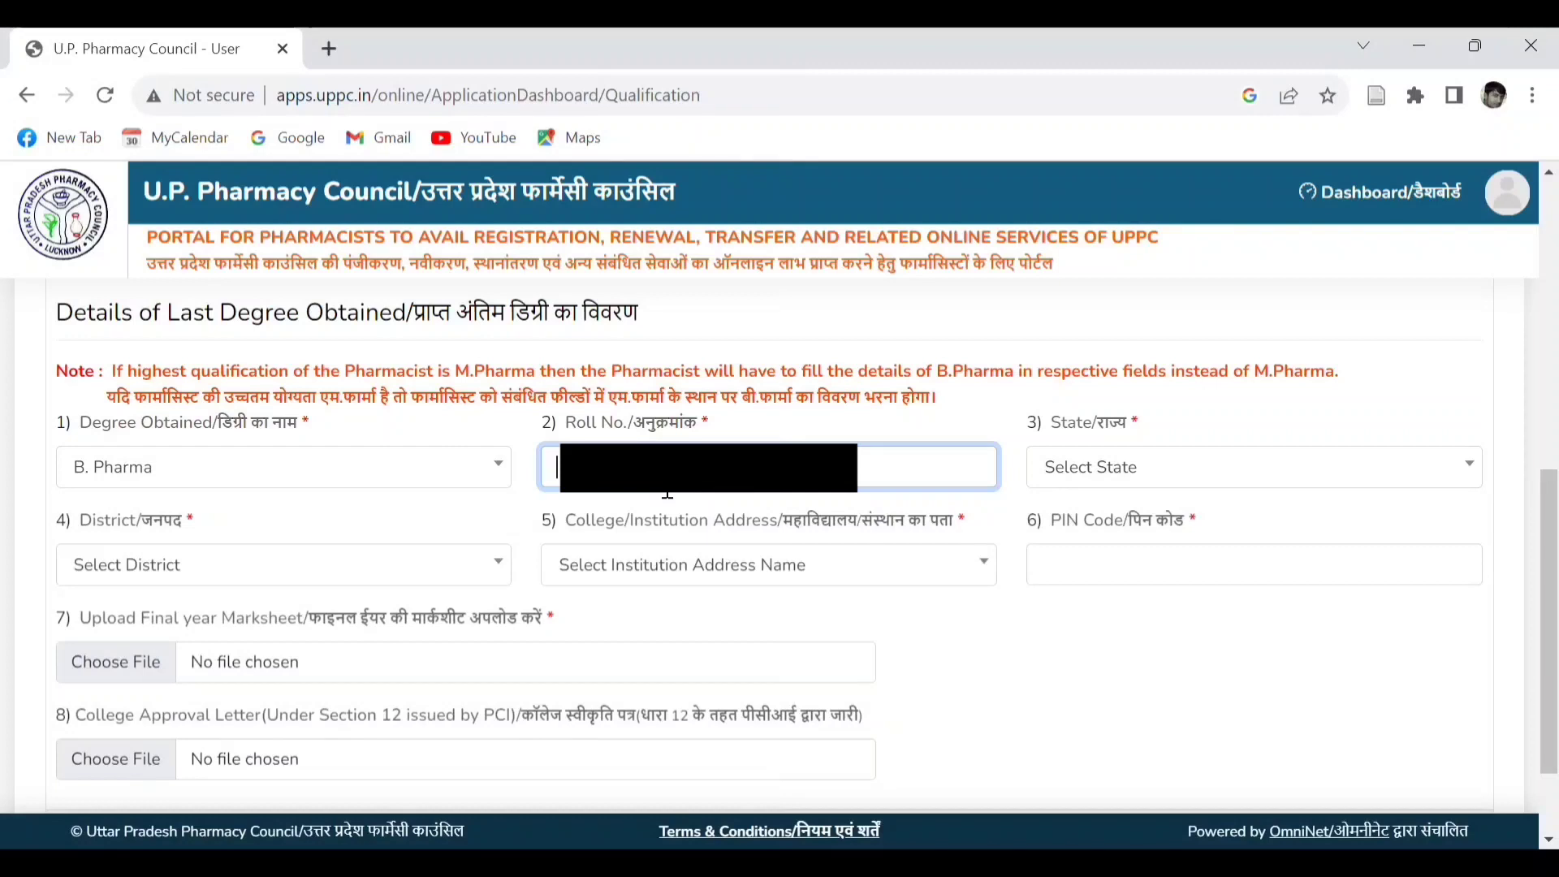
left_click(1257, 475)
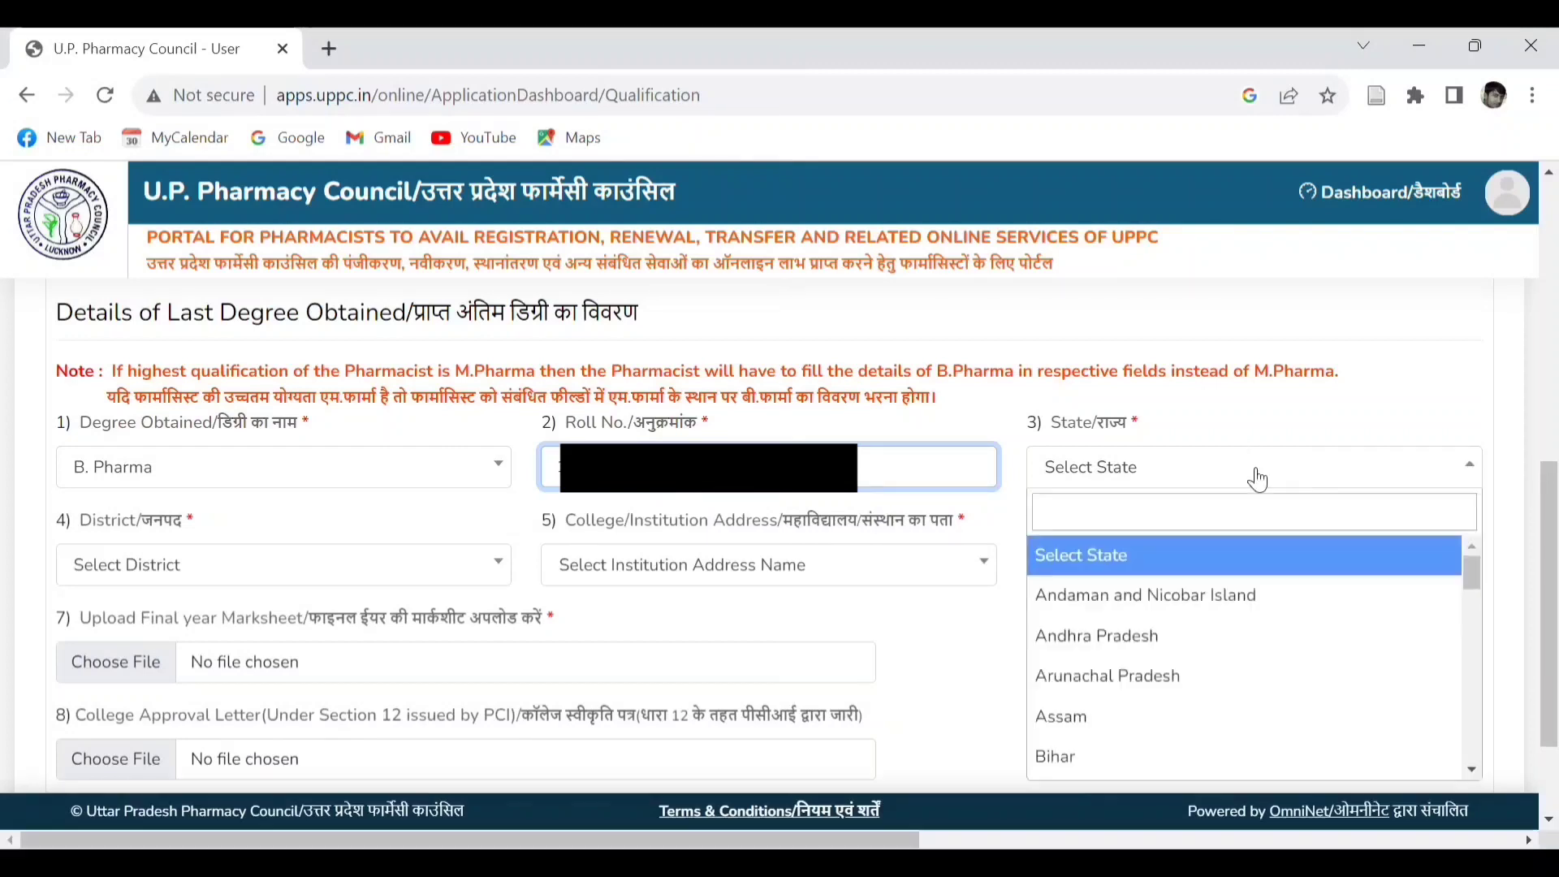
type("u")
left_click(1258, 478)
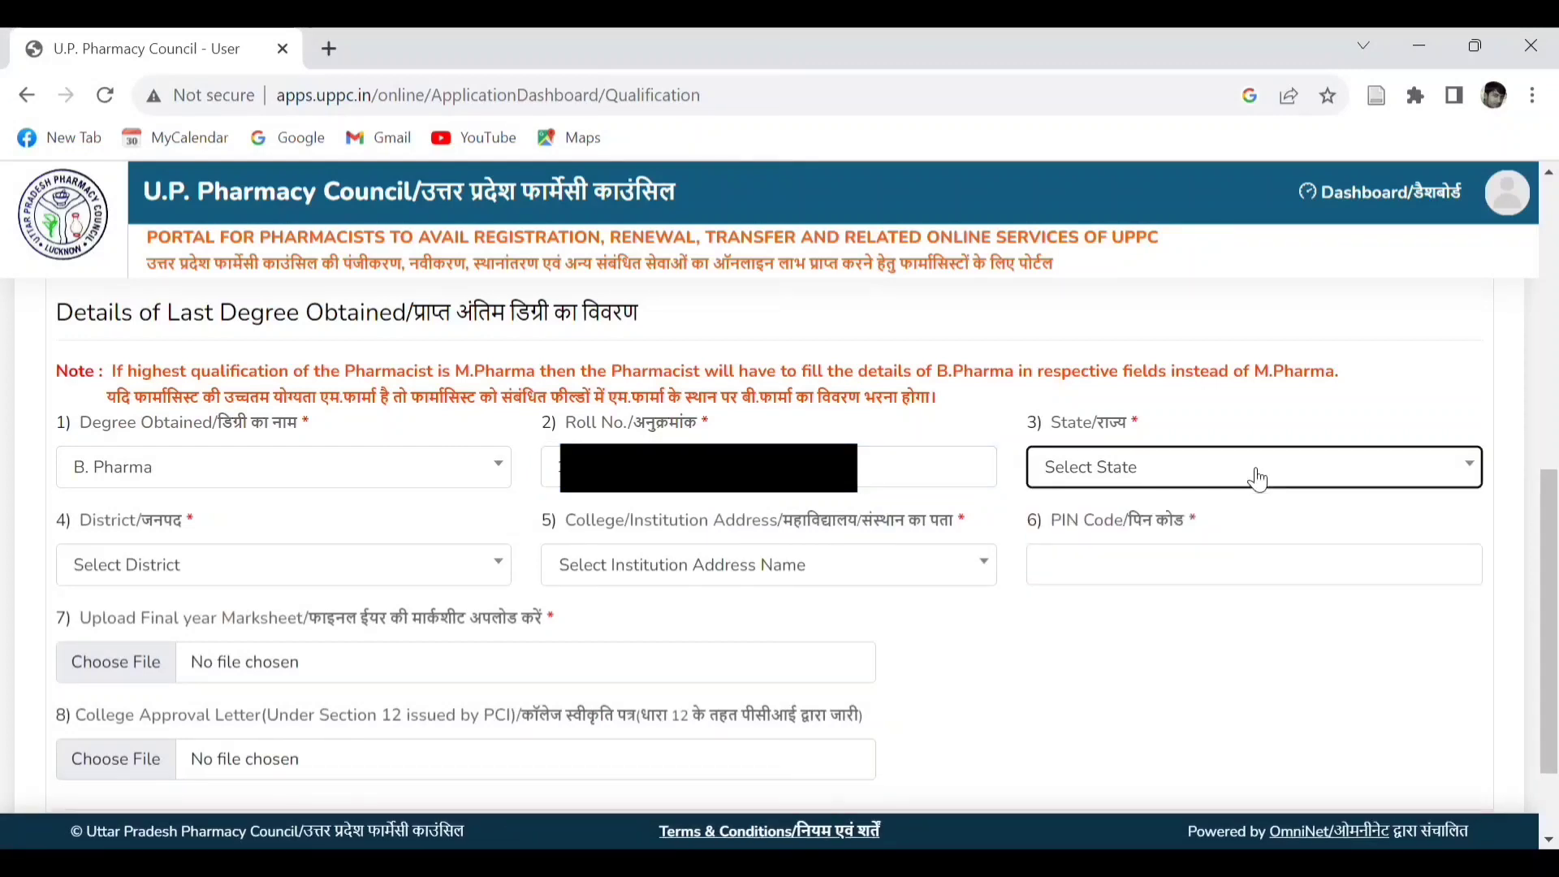
left_click(1258, 479)
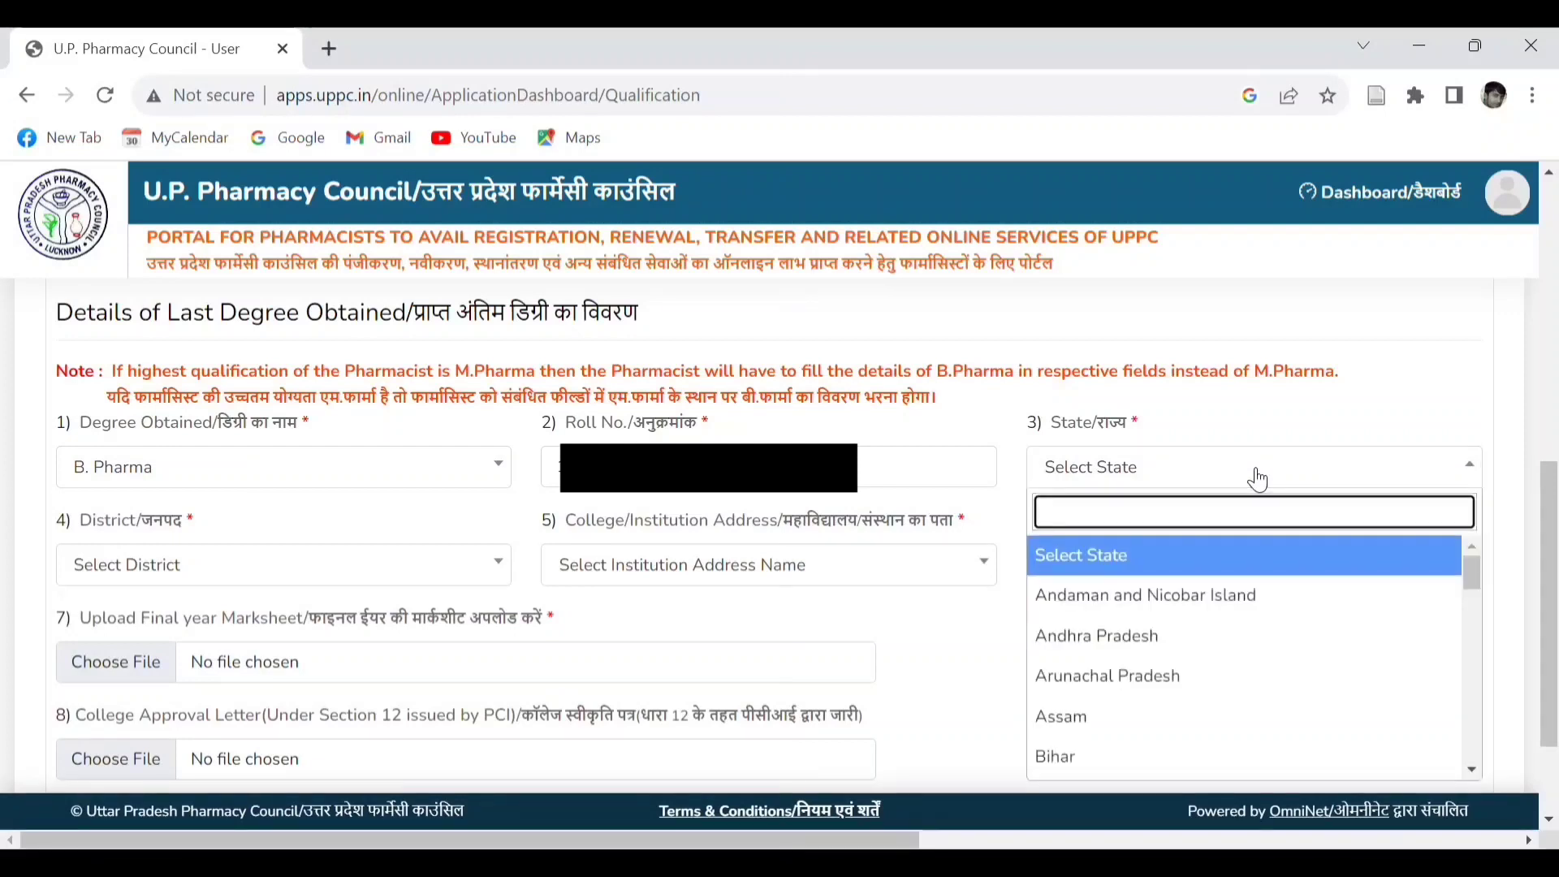
type("ut")
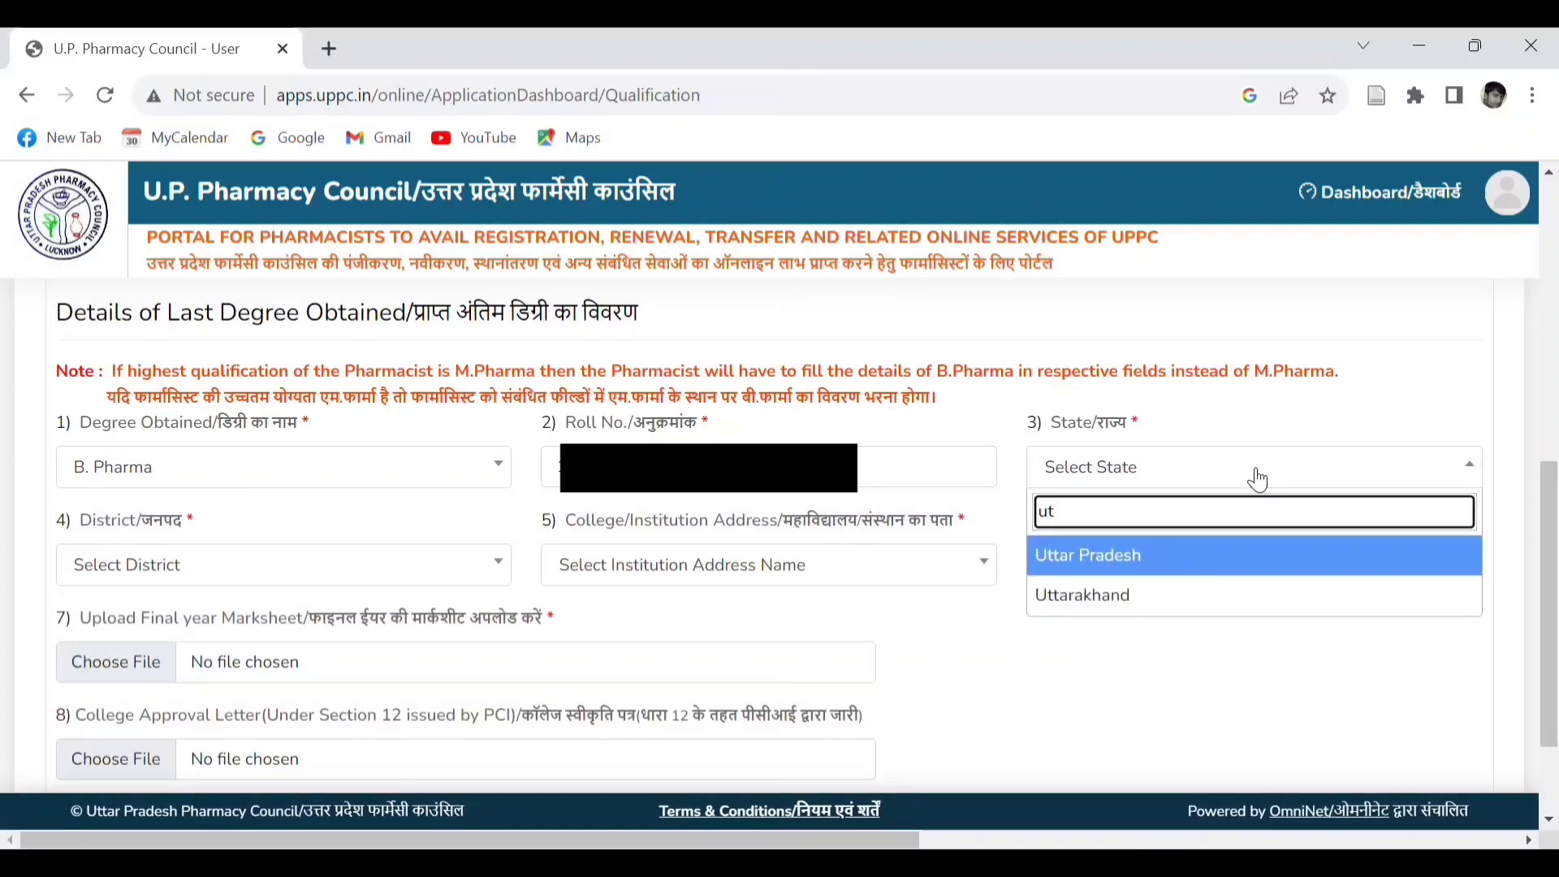
left_click(1209, 572)
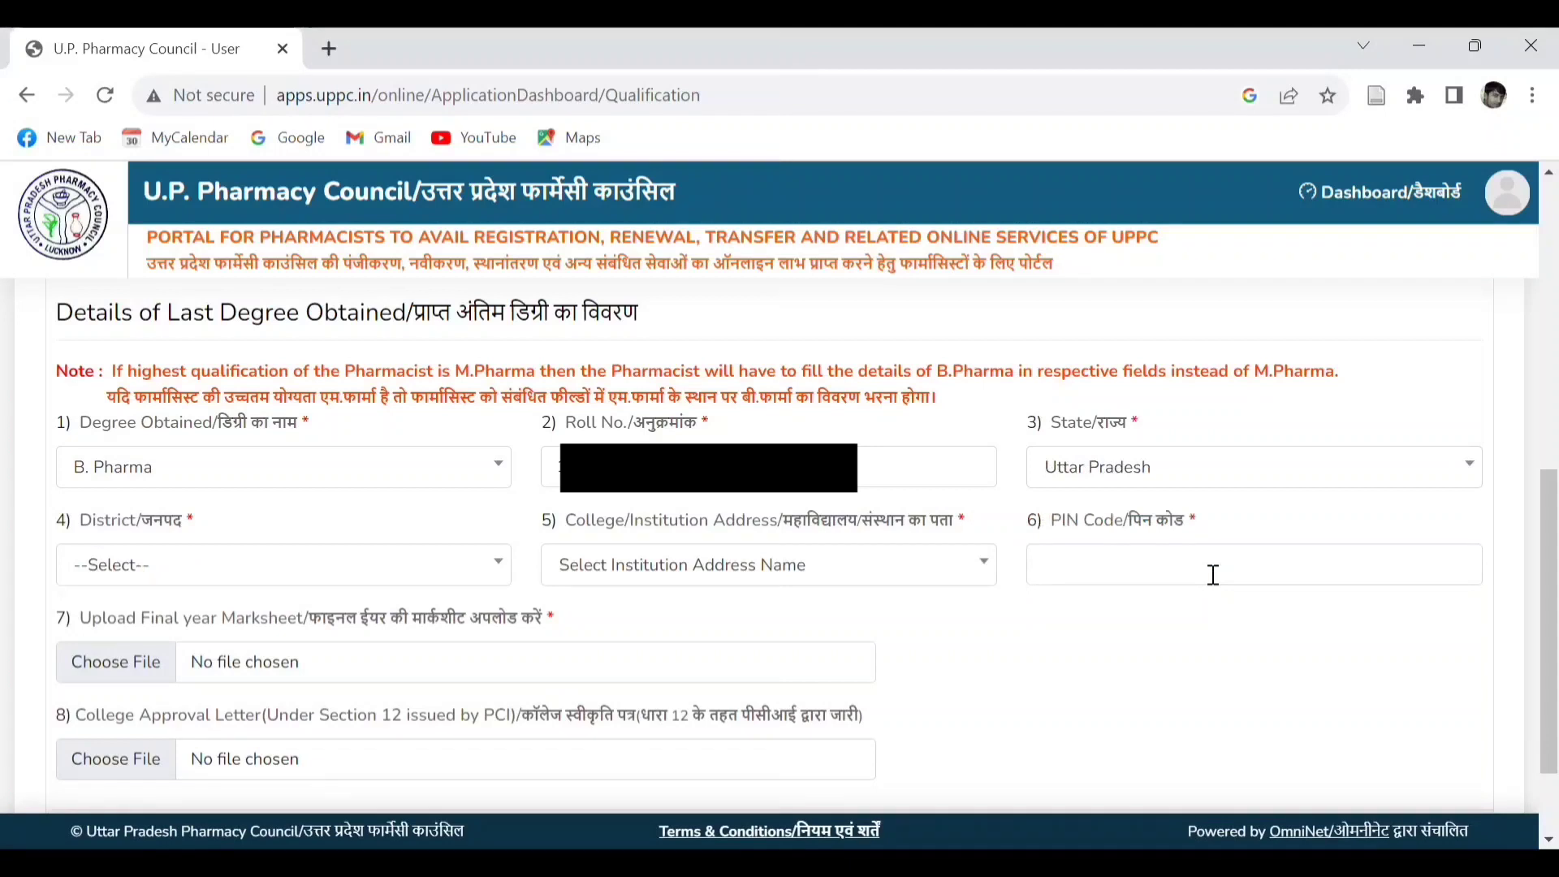
- Choose district Lucknow and the Saroj Institute college, and enter PIN 226021
left_click(268, 570)
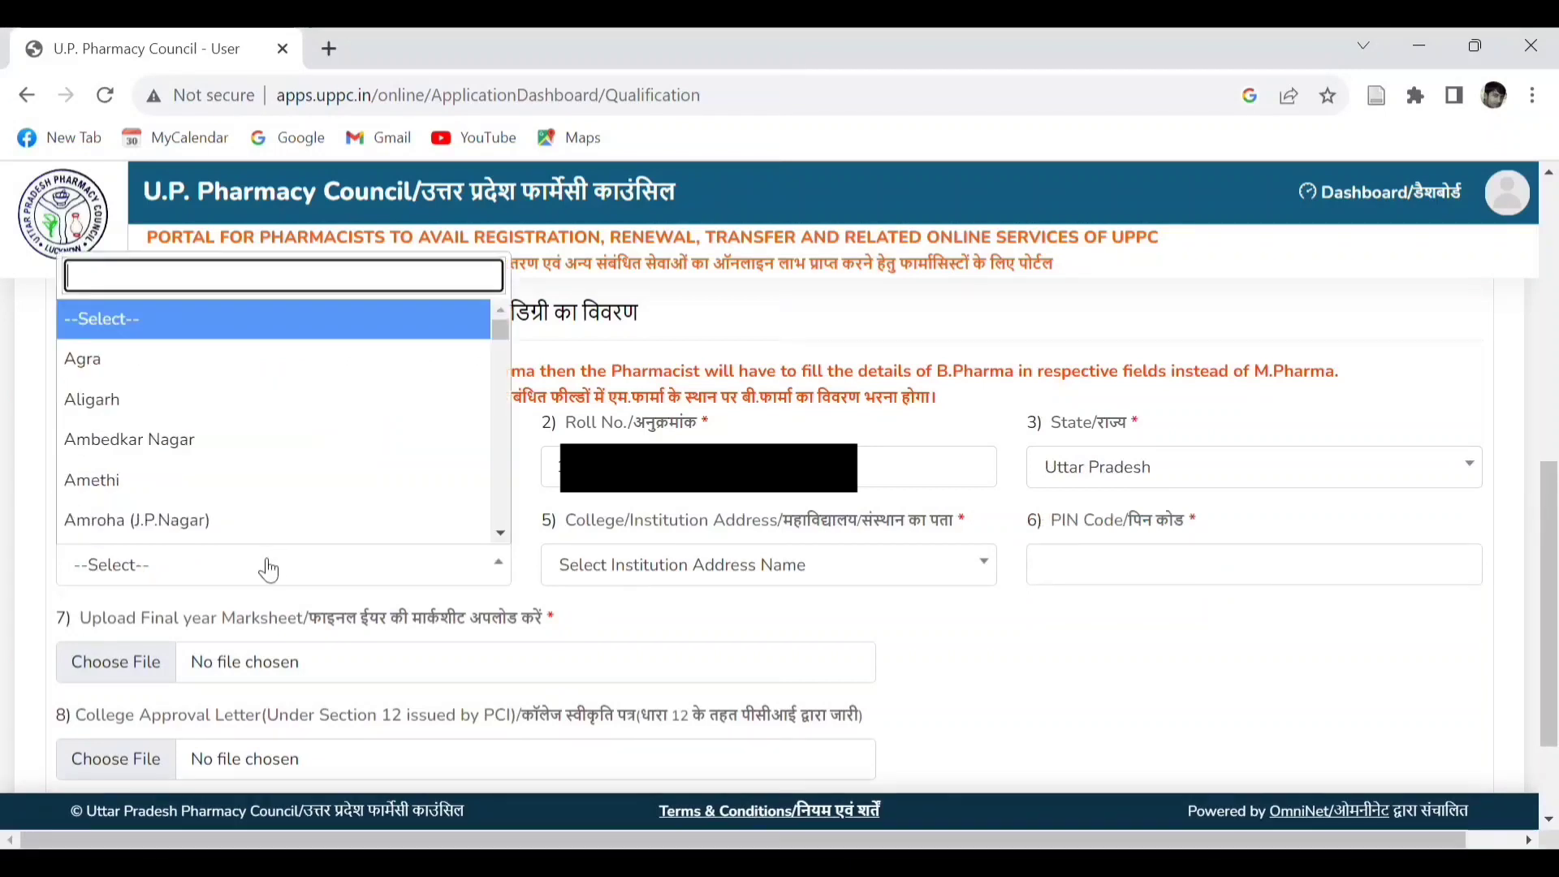
type("lu")
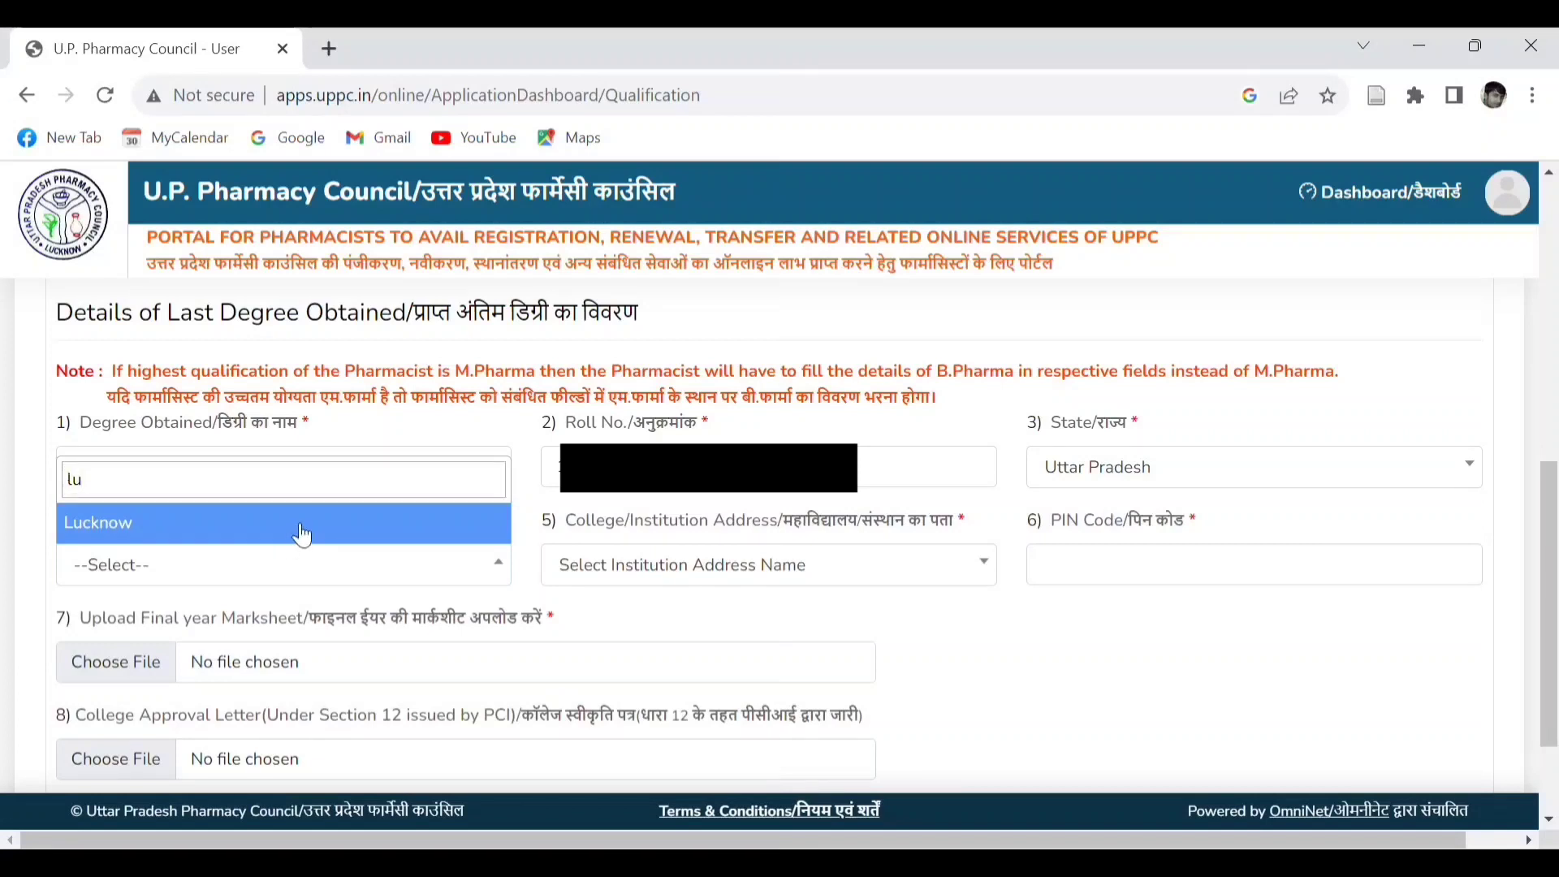
left_click(302, 533)
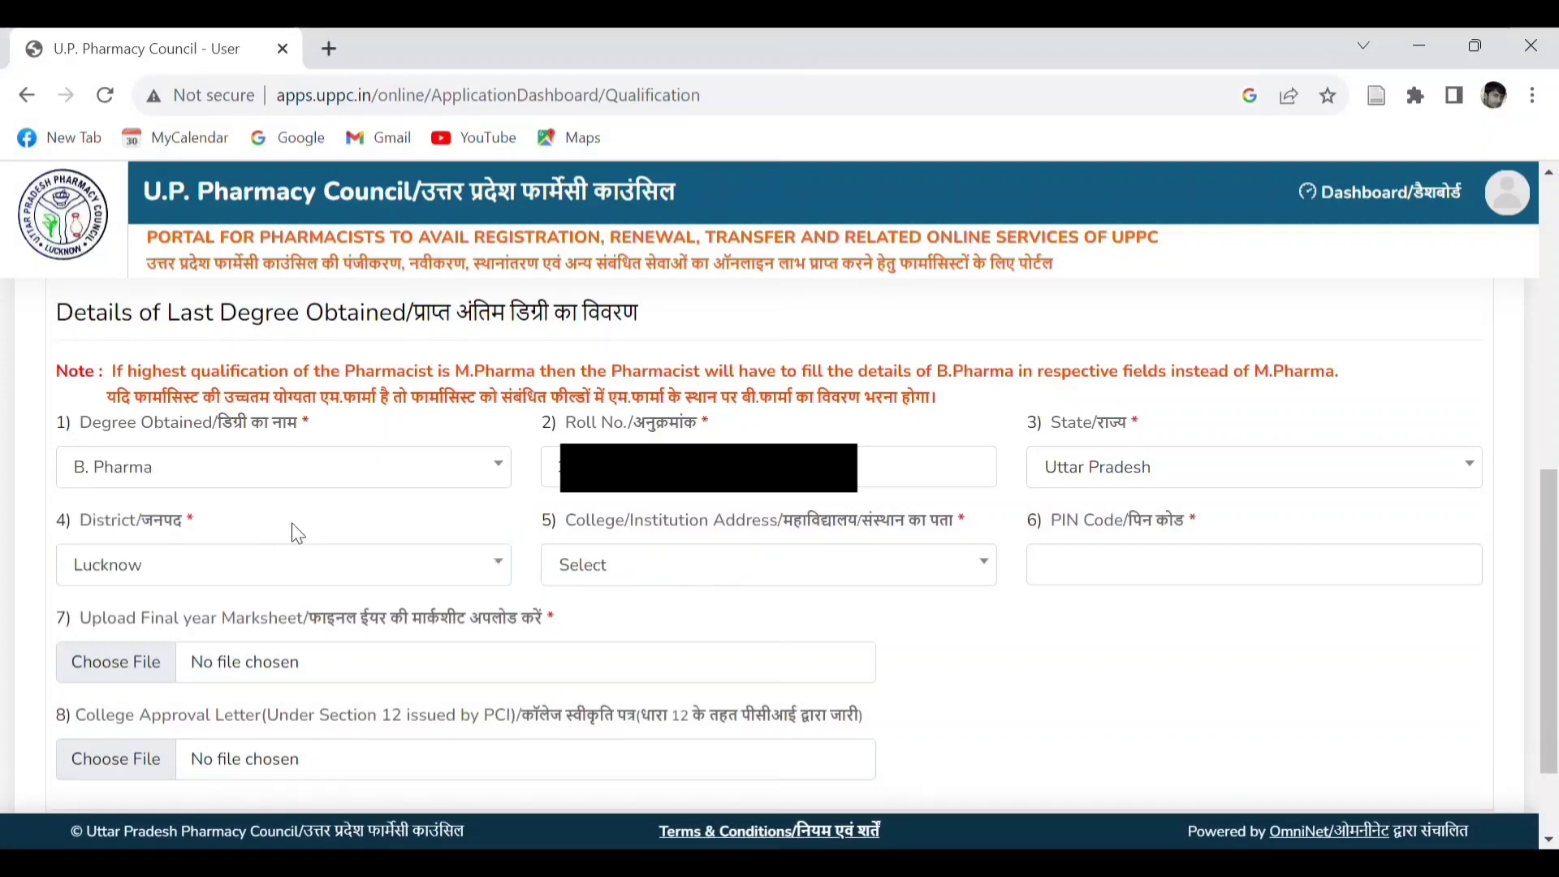
left_click(728, 569)
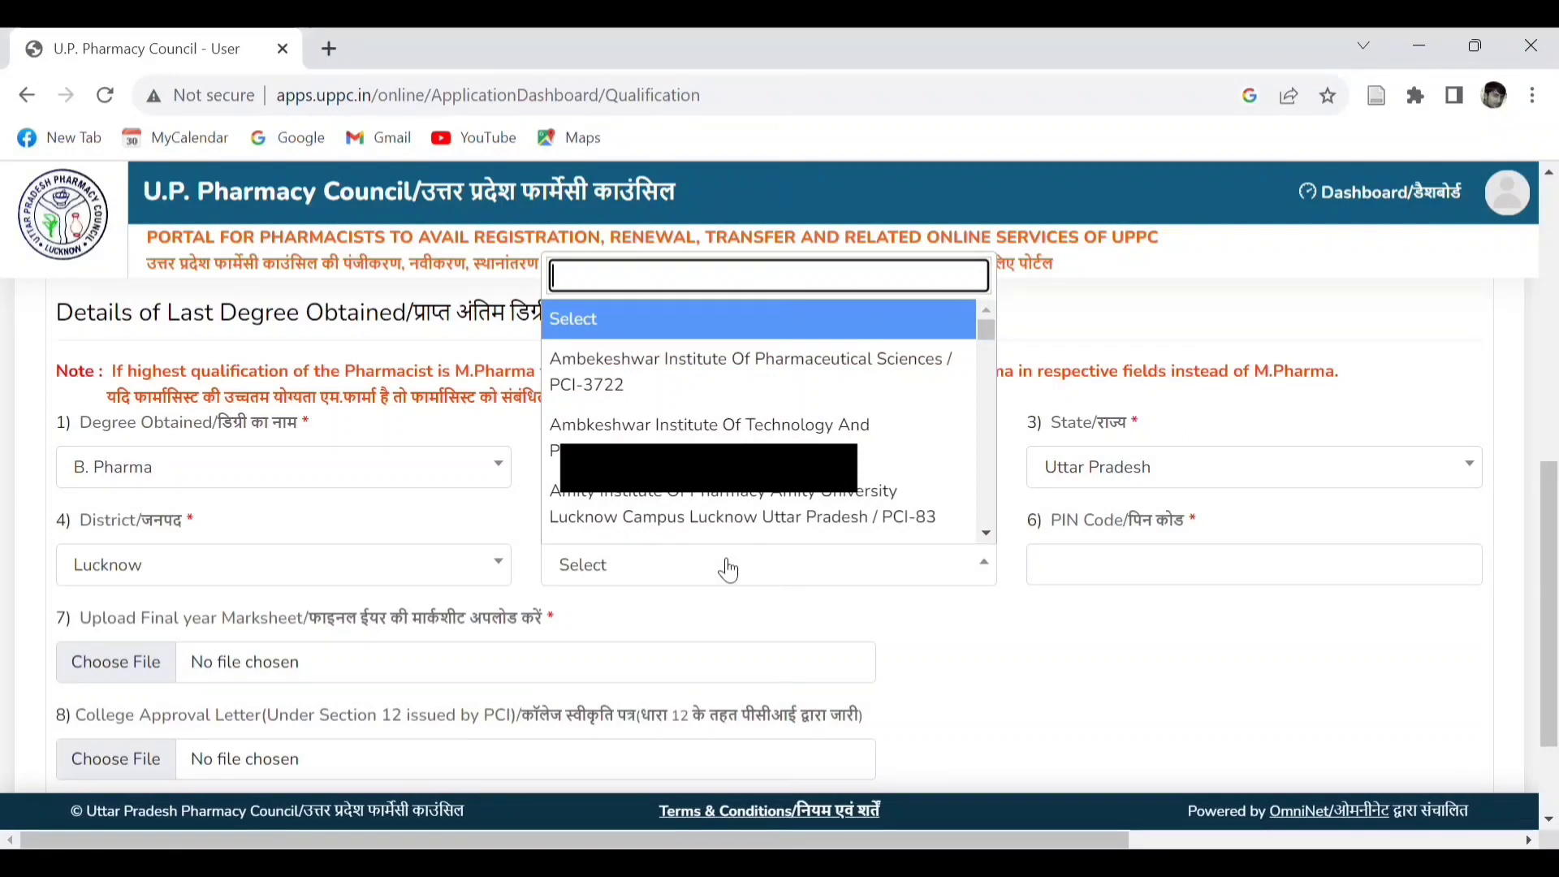
type("sa")
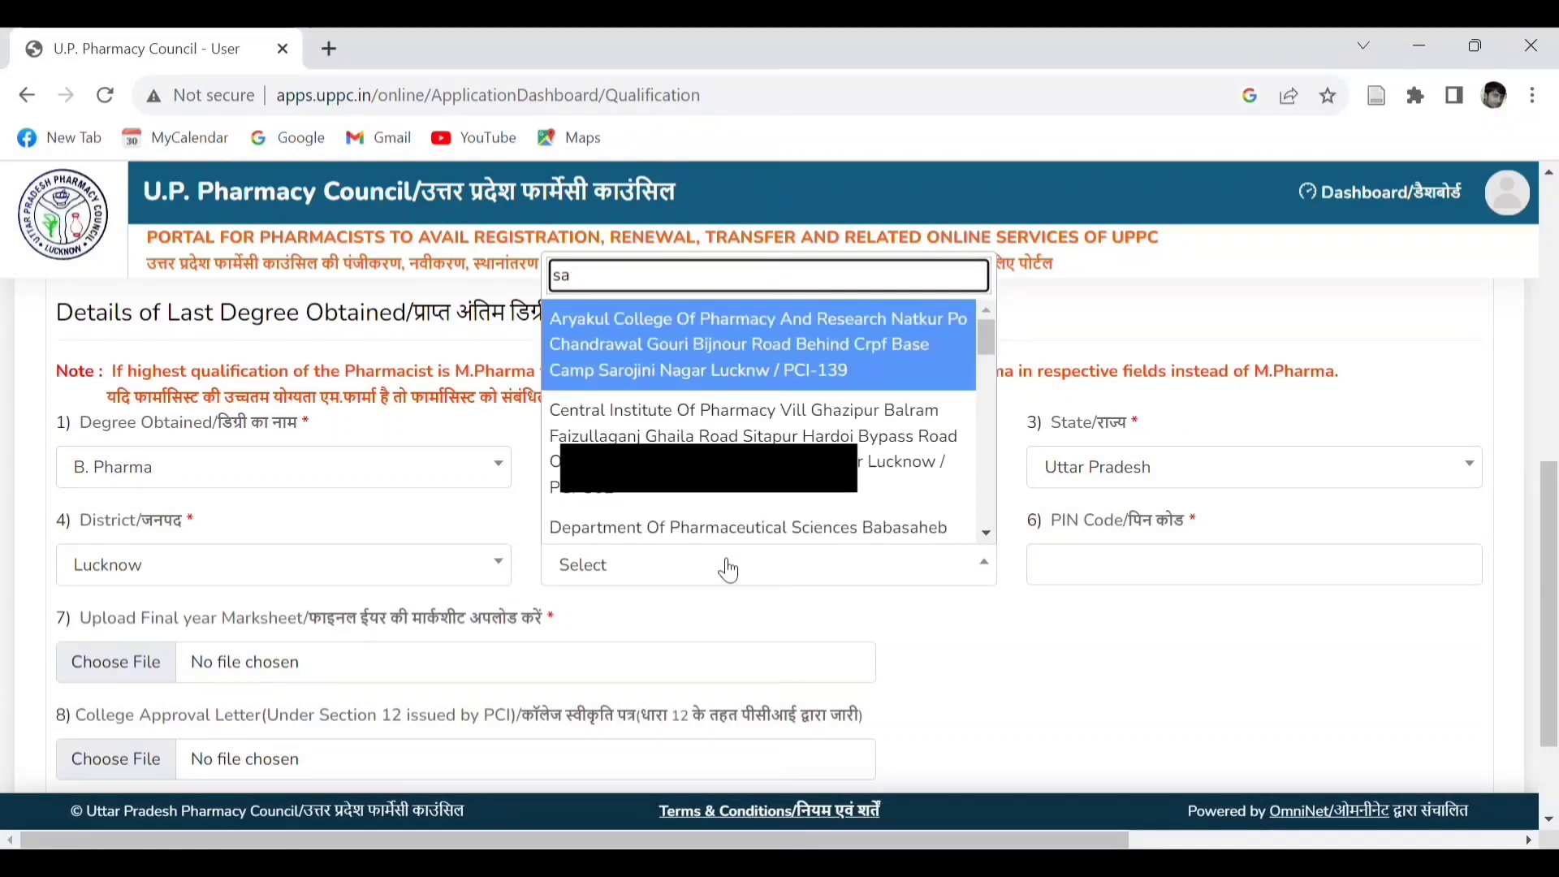
type("ro")
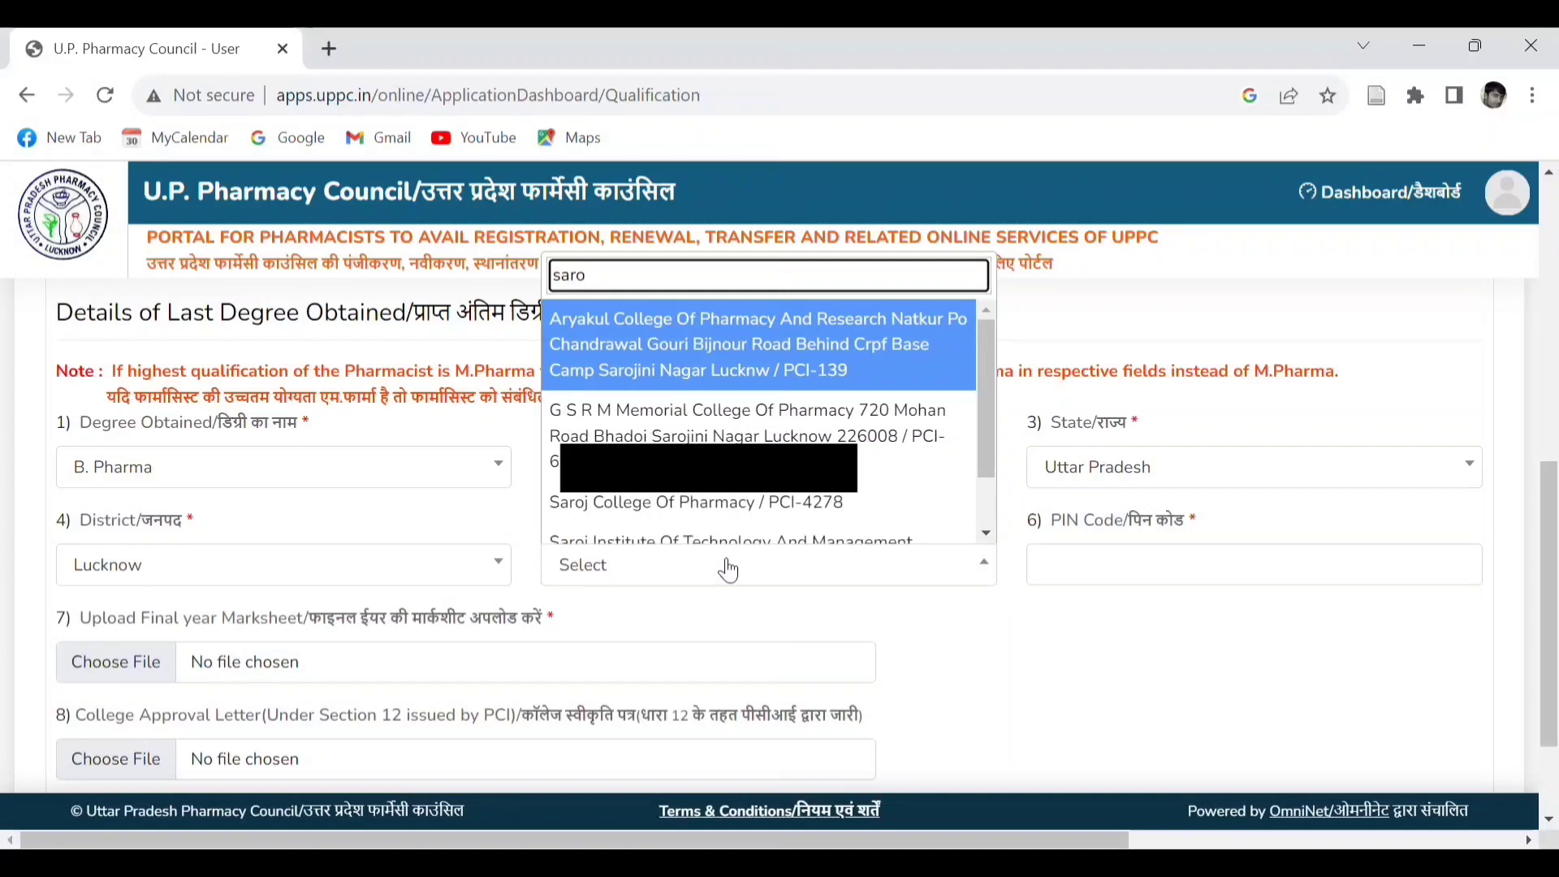
type("j")
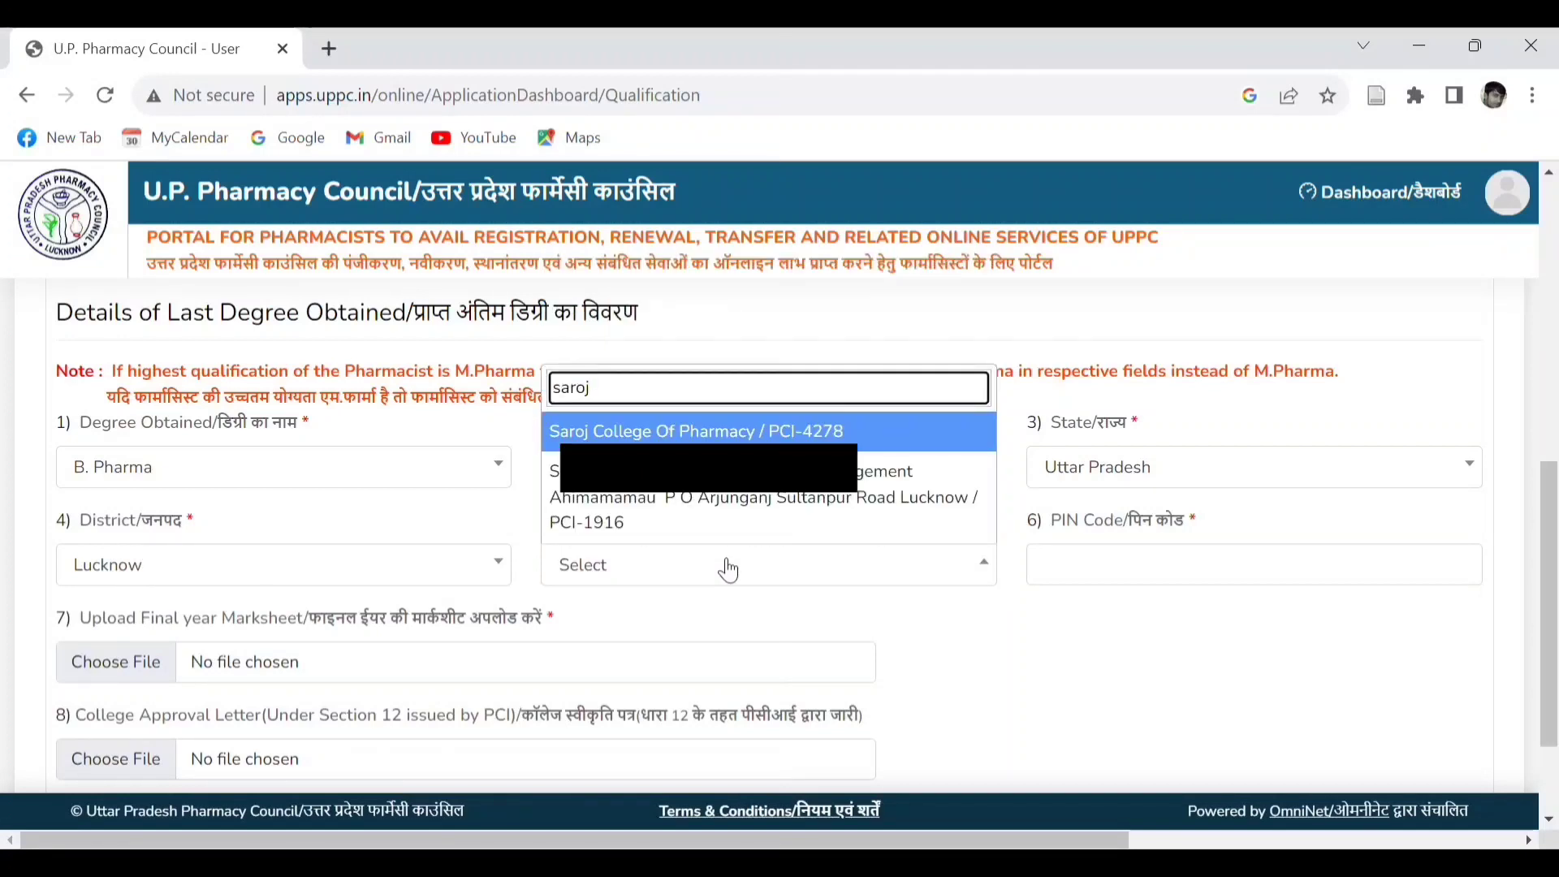
left_click(812, 524)
left_click(1153, 568)
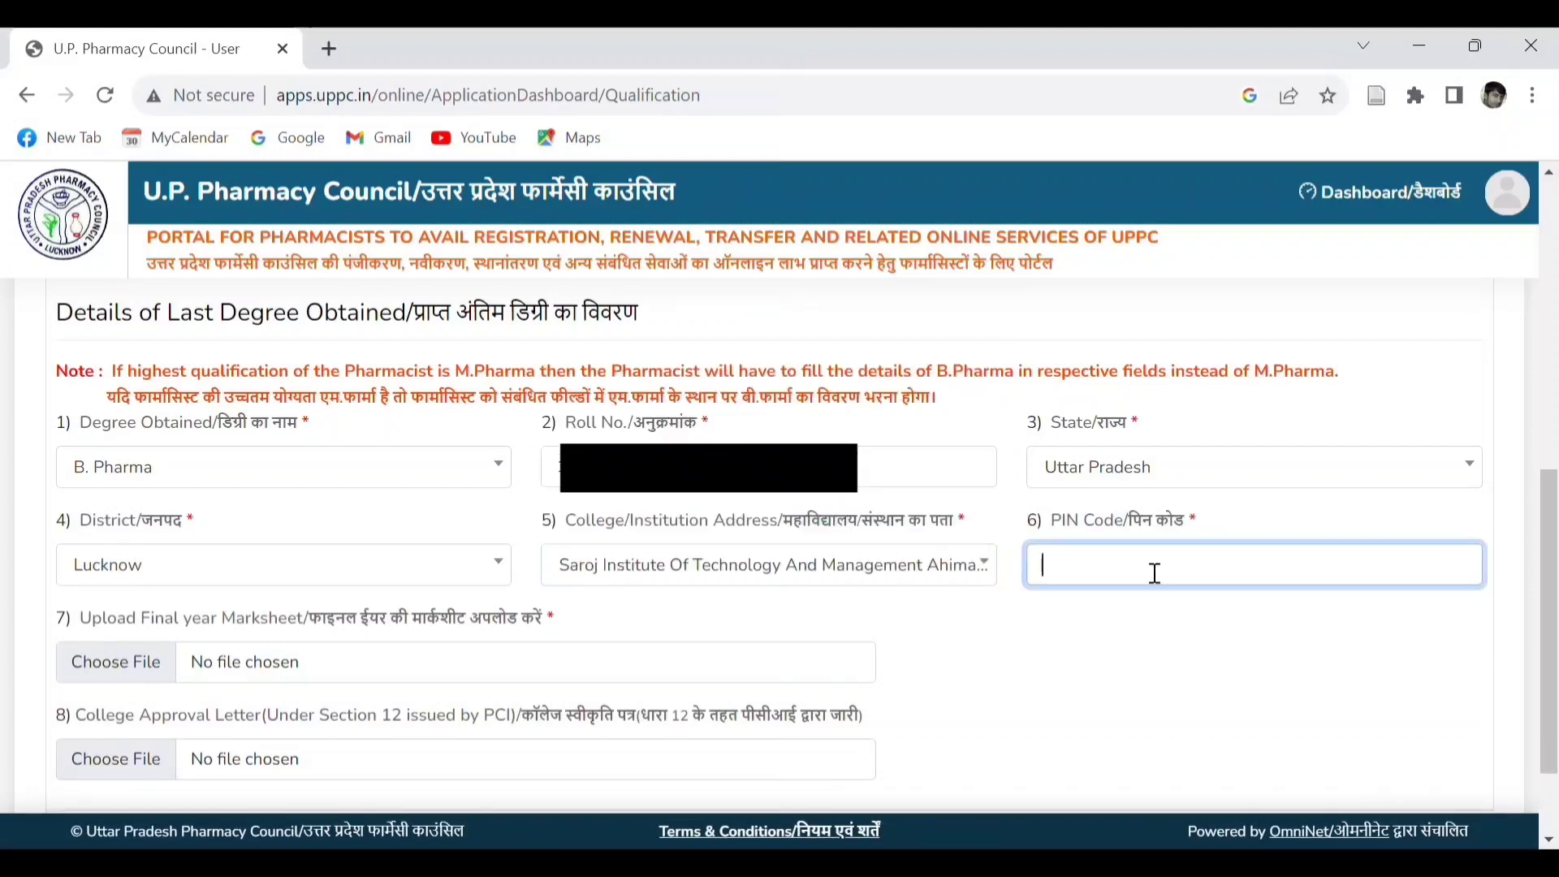
type("226021")
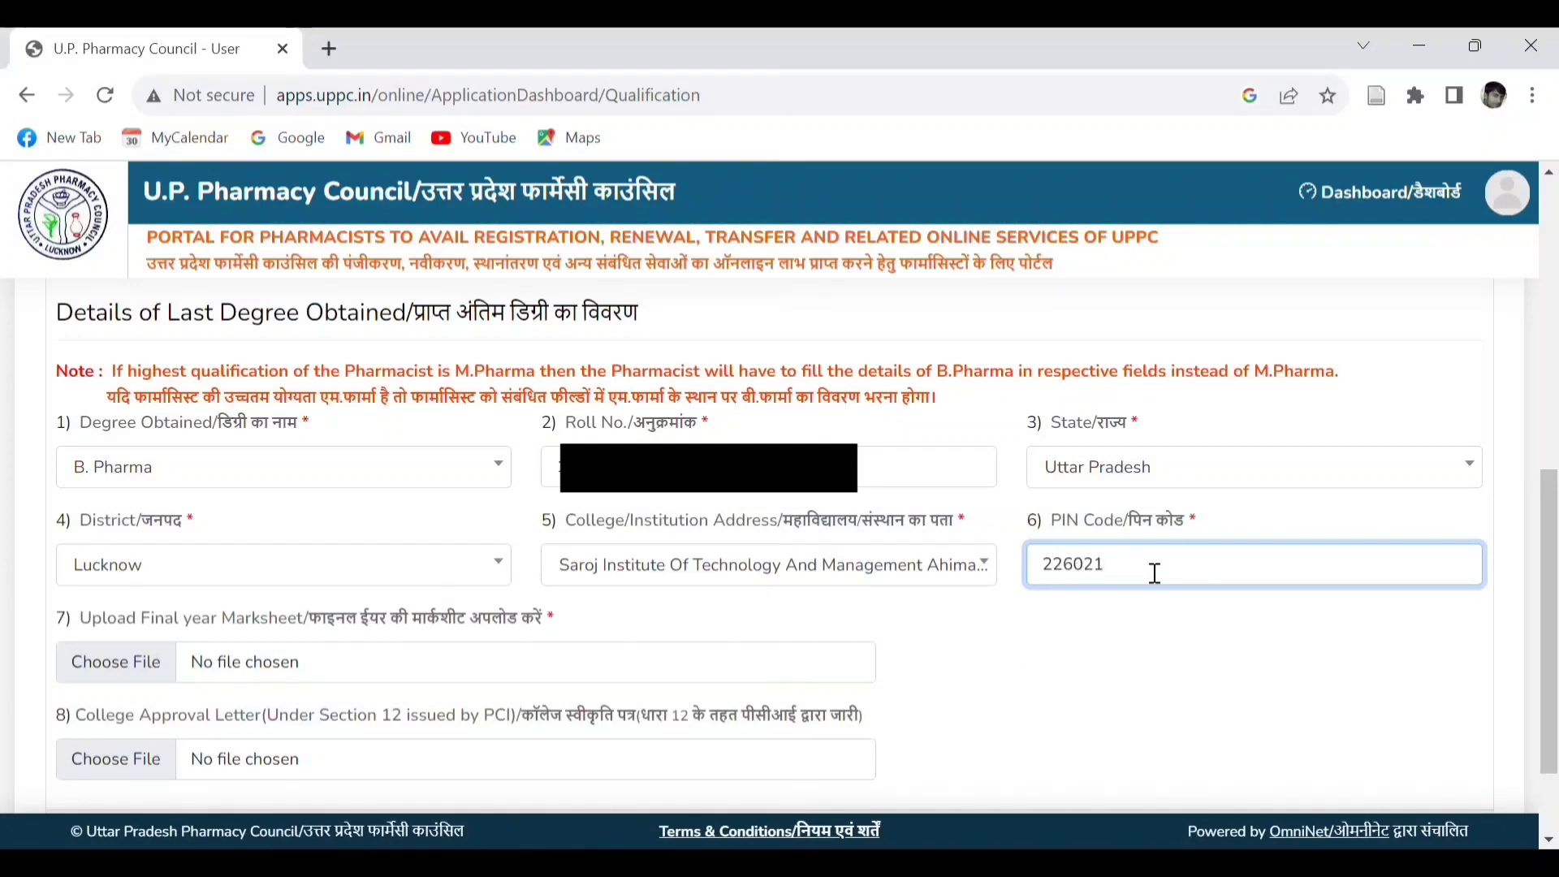
left_click(1138, 635)
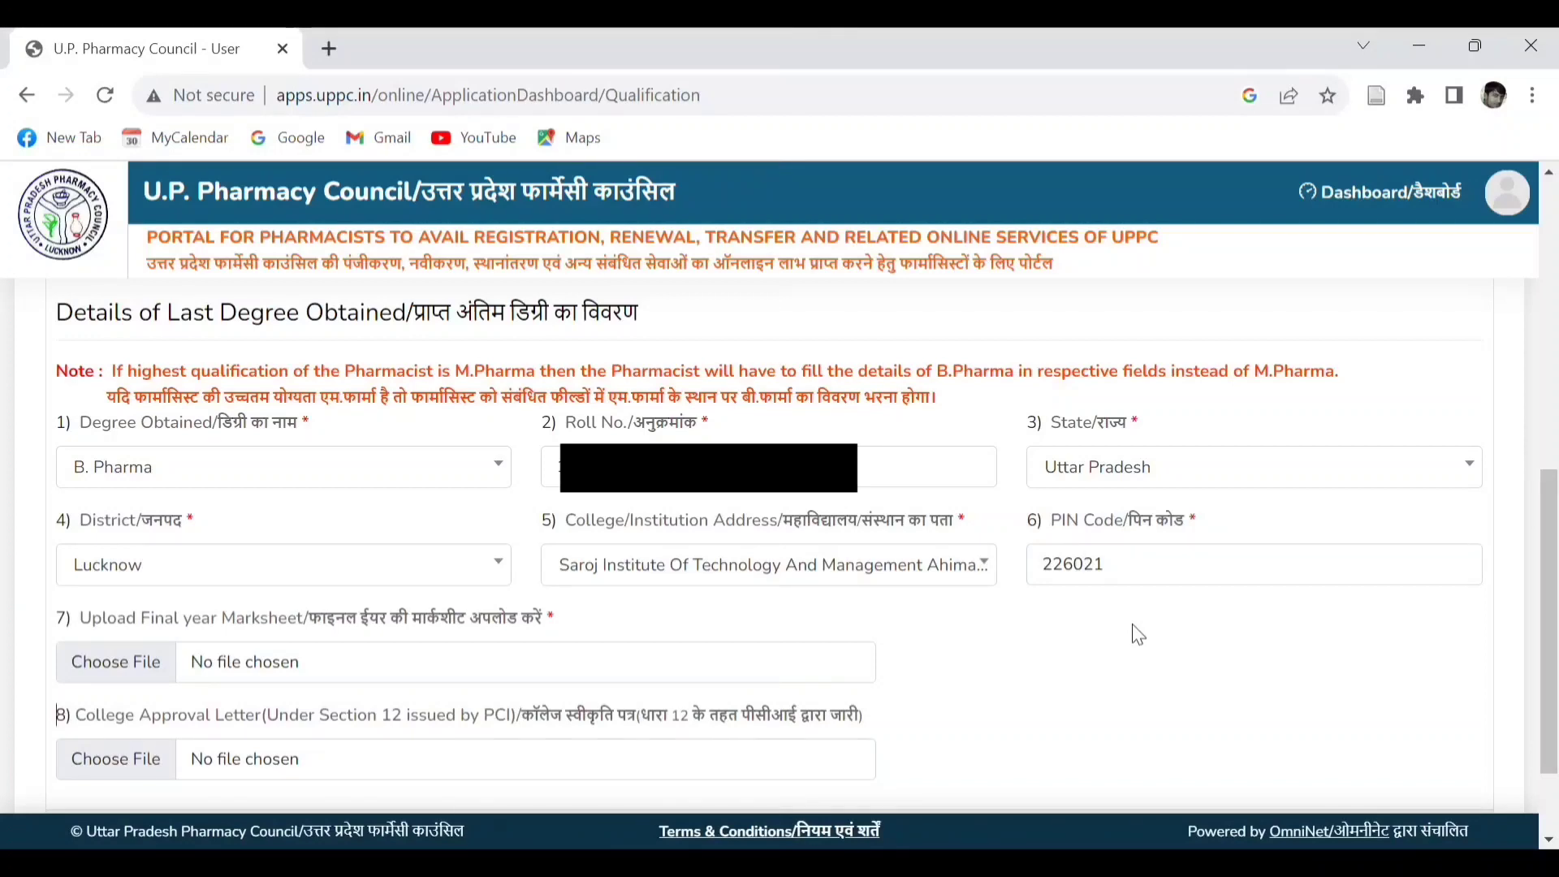
- Upload the final-year marksheet bBph 4yr.pdf
scroll(1137, 635, "down", 2)
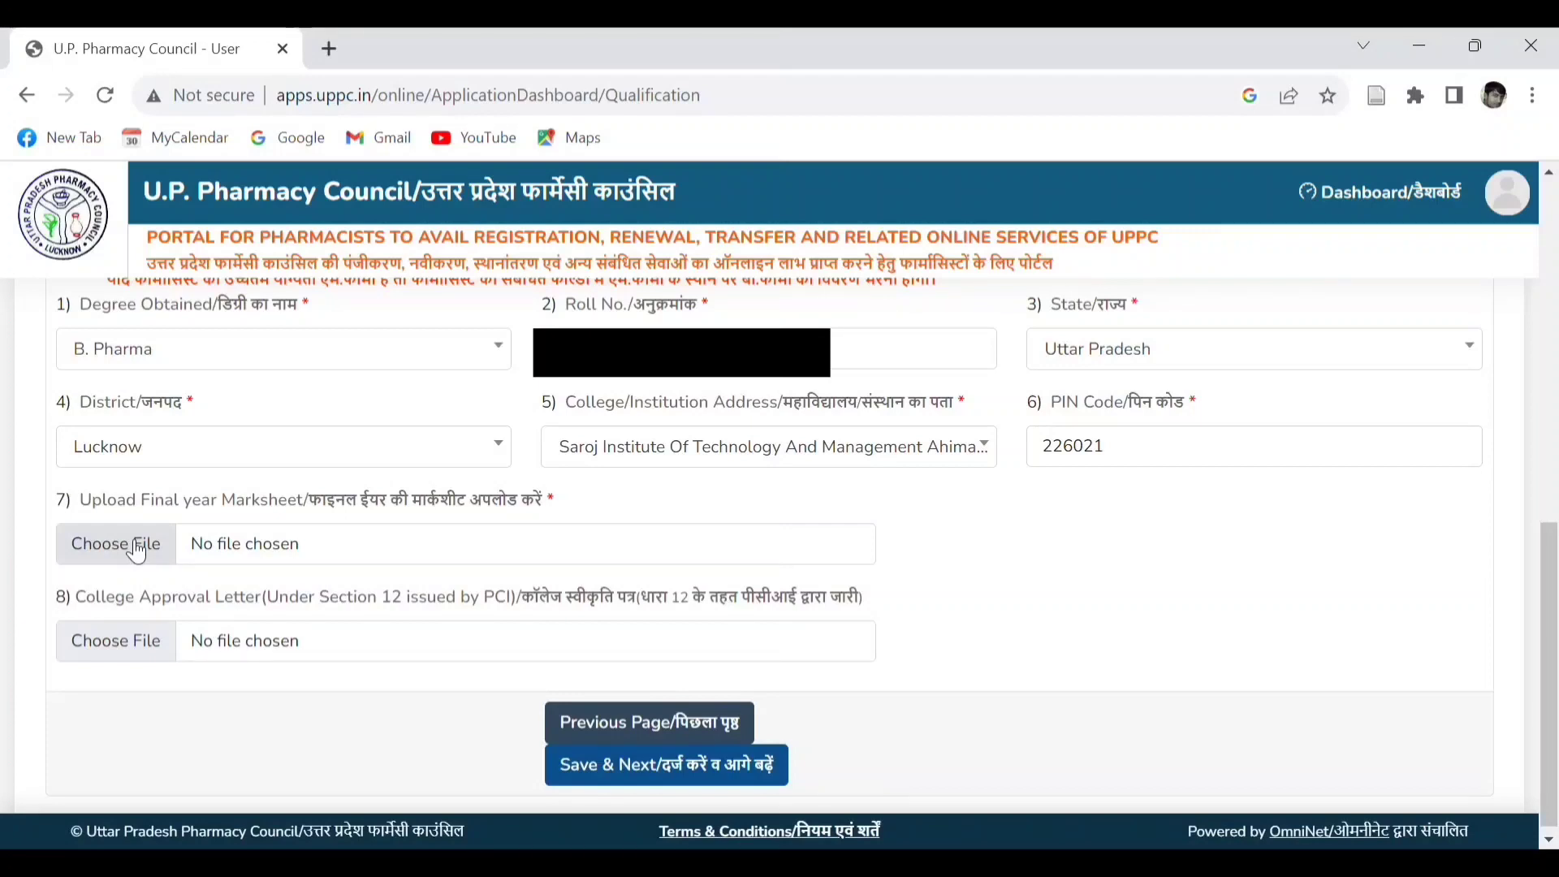
left_click(137, 552)
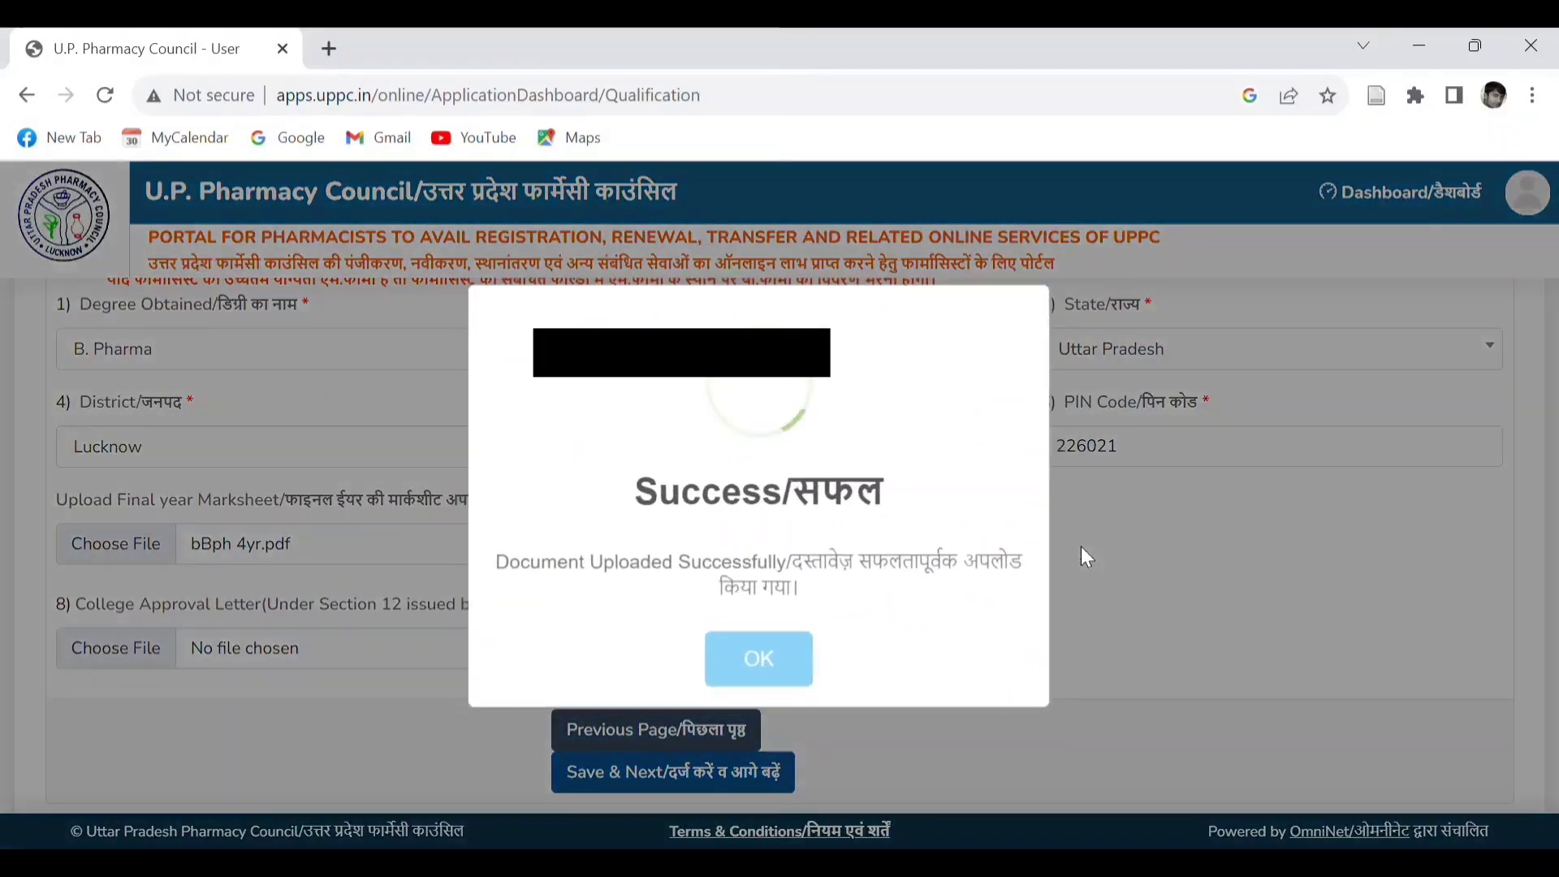
left_click(758, 659)
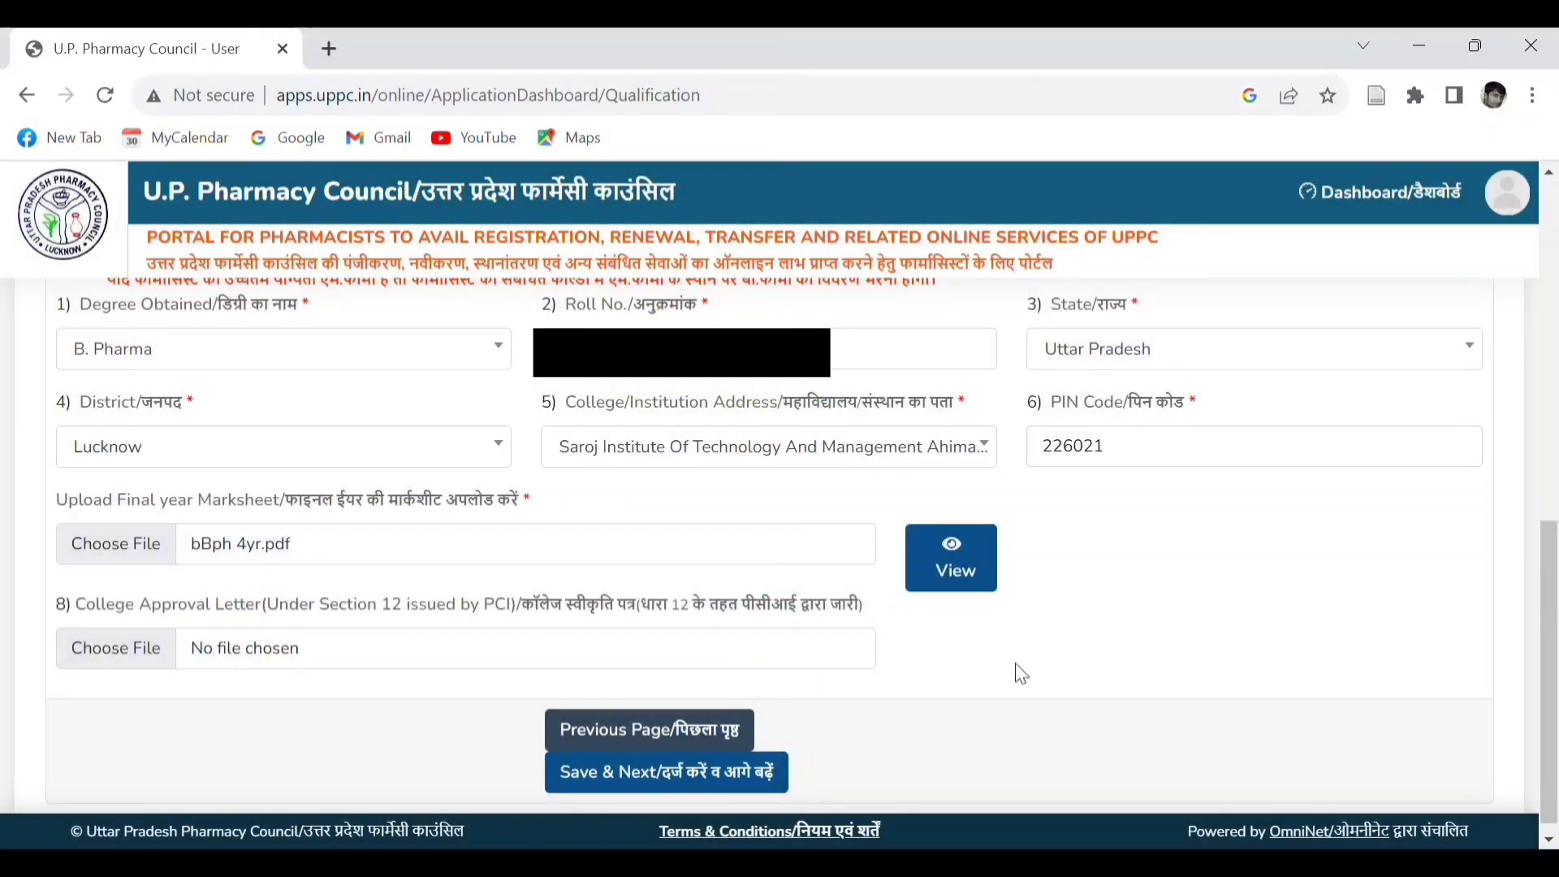
- Upload the college approval letter saroj PCI Approval 2014-15.pdf
left_click(126, 657)
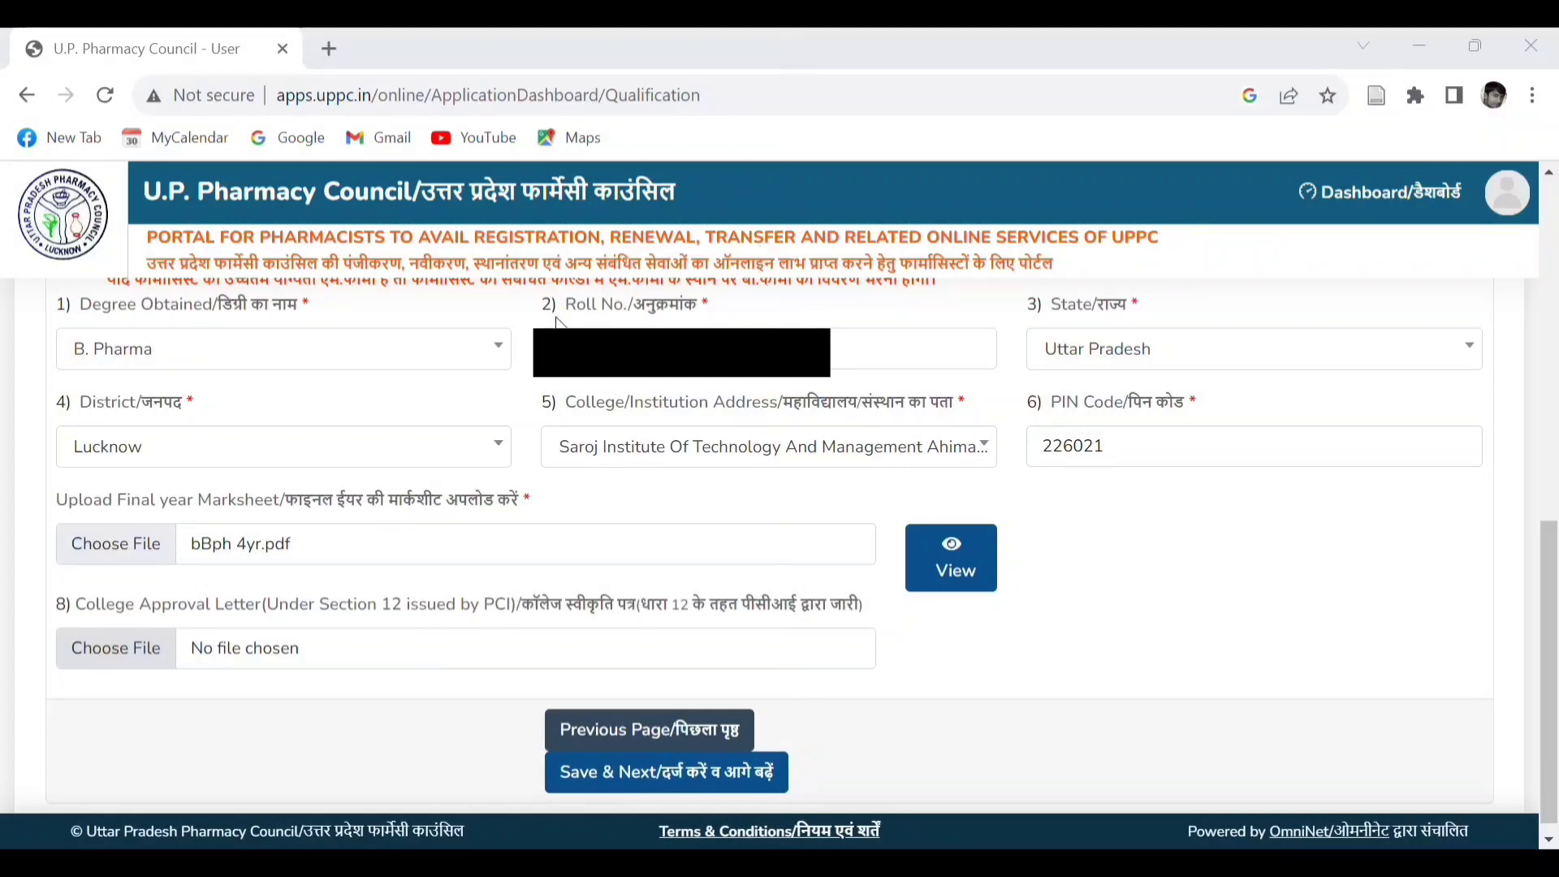
left_click(557, 576)
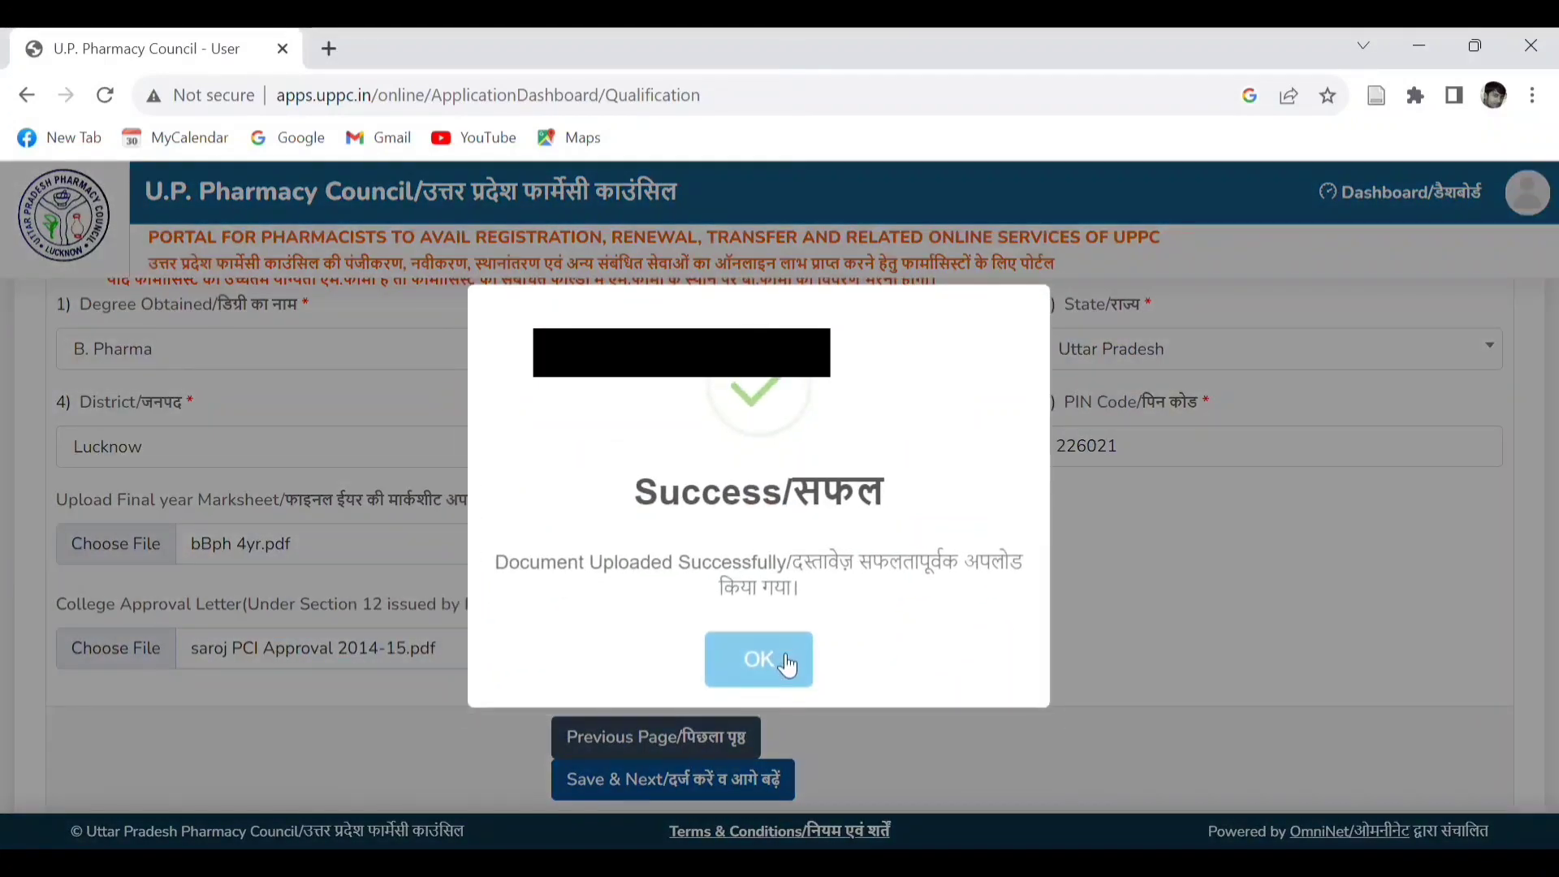
left_click(786, 664)
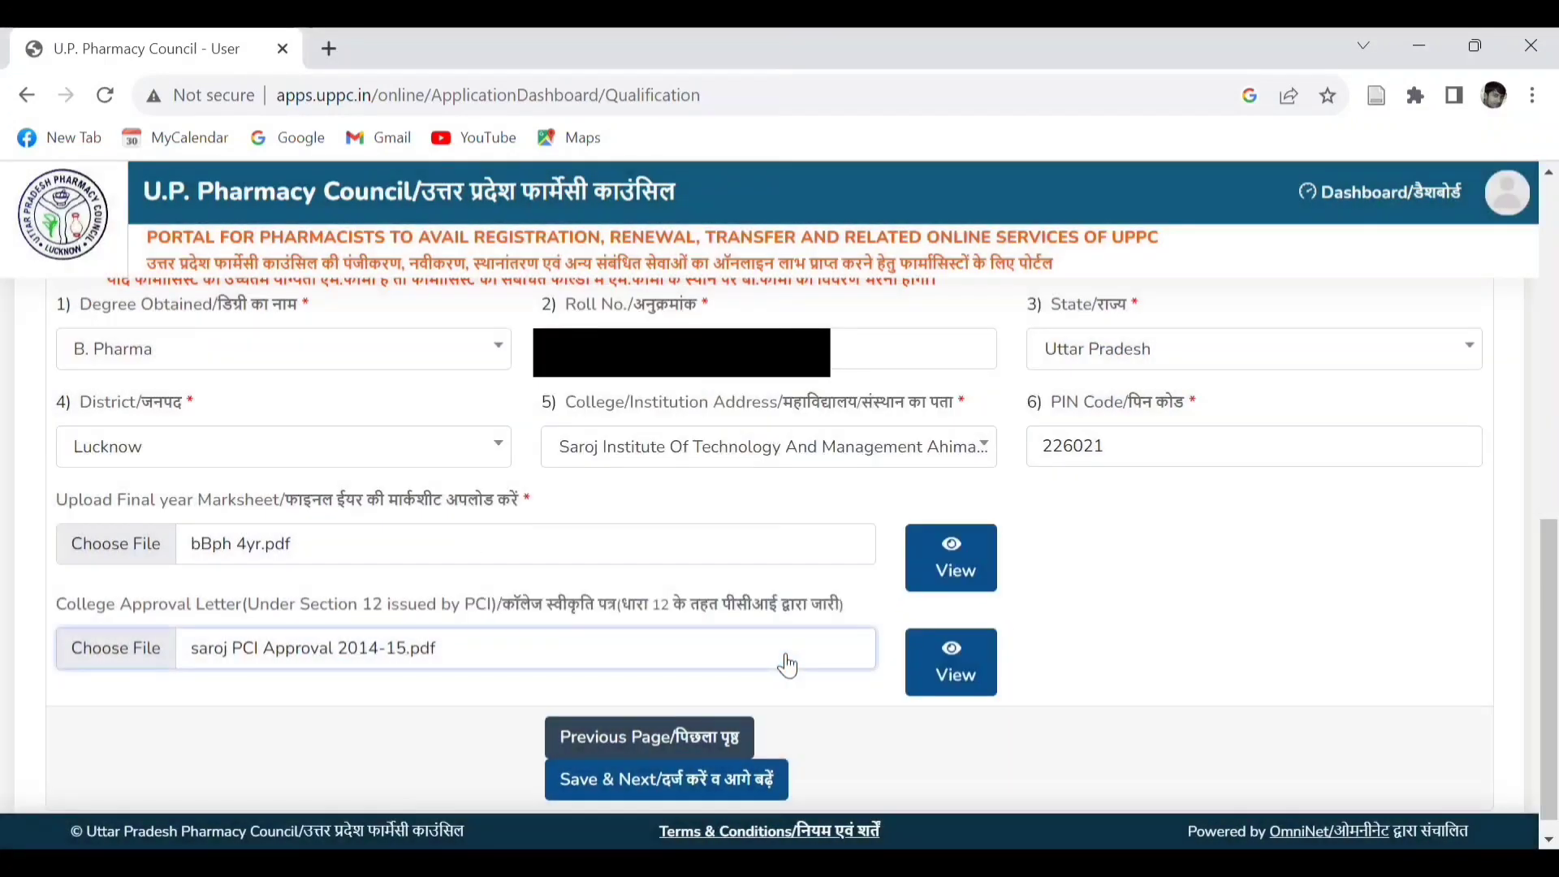
scroll(1218, 626, "down", 1)
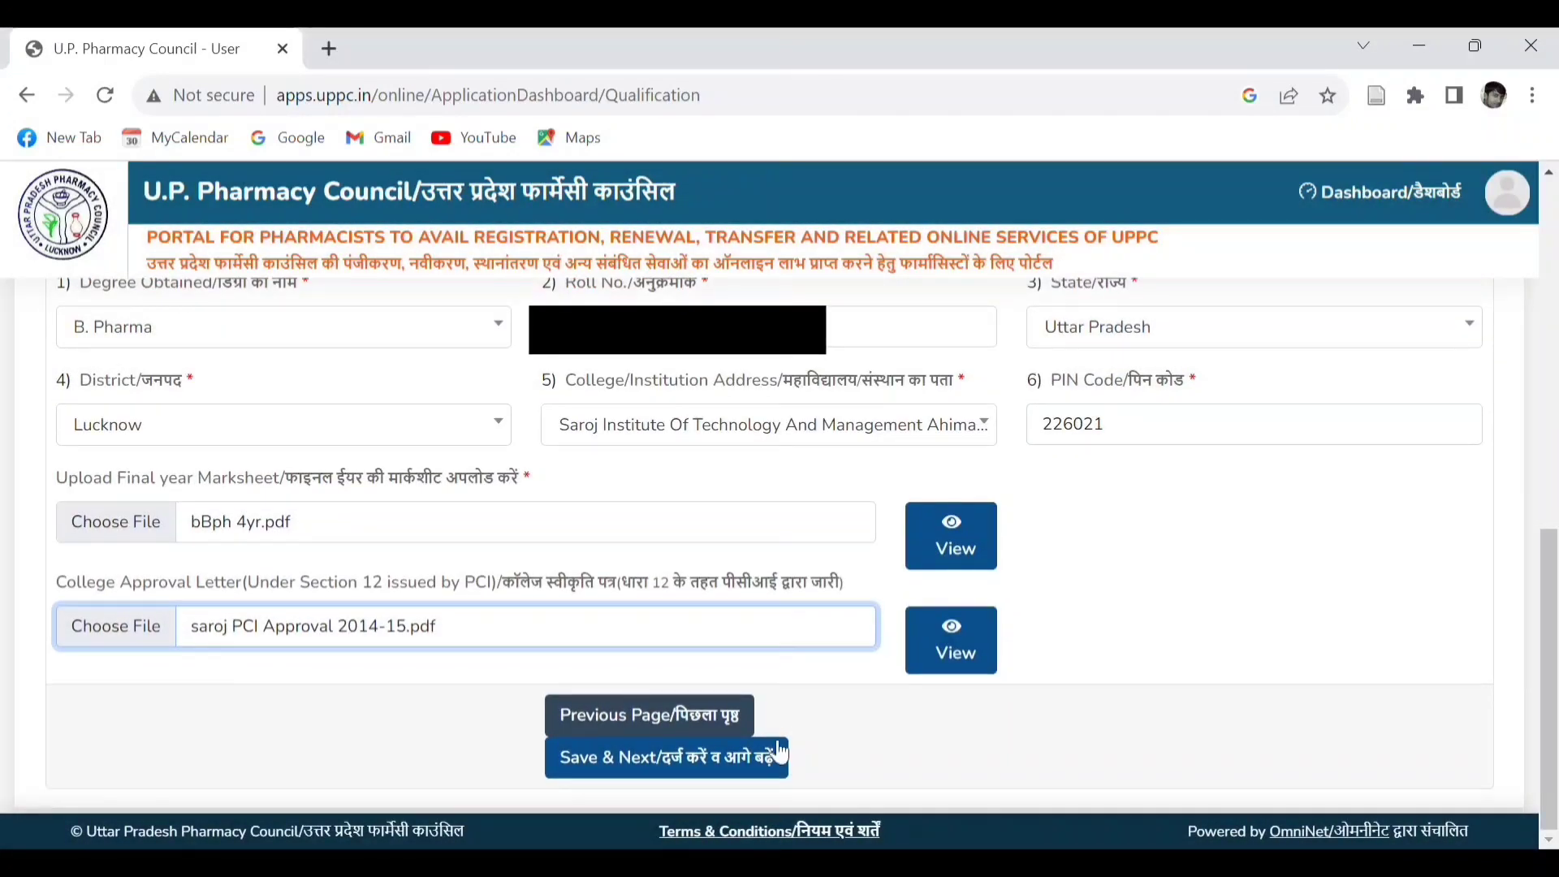
- Save the degree details, then upload photograph tanz pic.JPG and signature sign.jpg
left_click(684, 765)
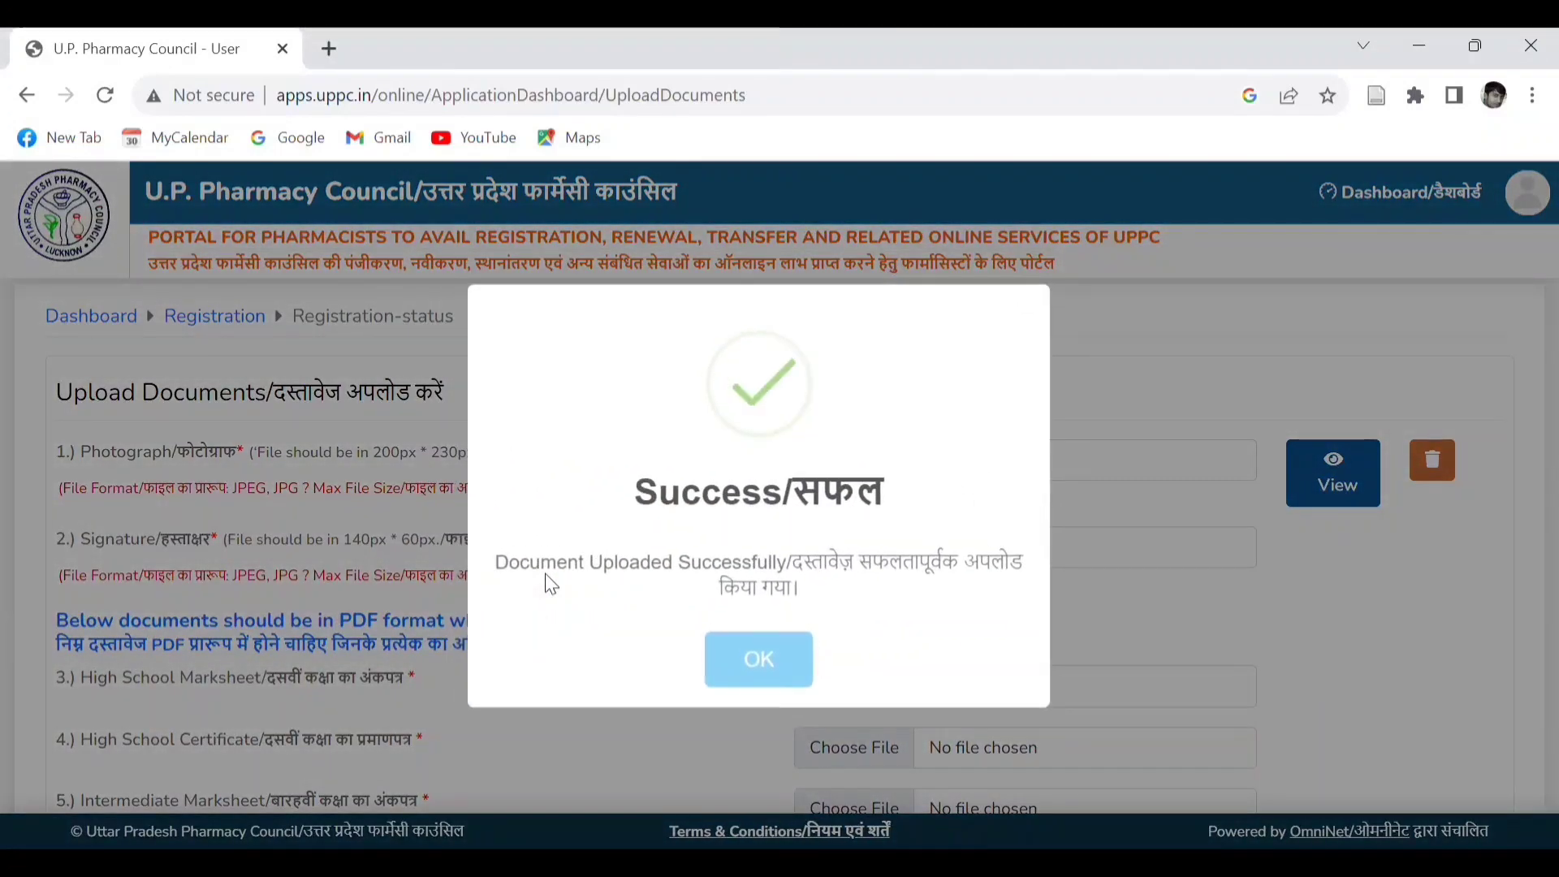
left_click(758, 659)
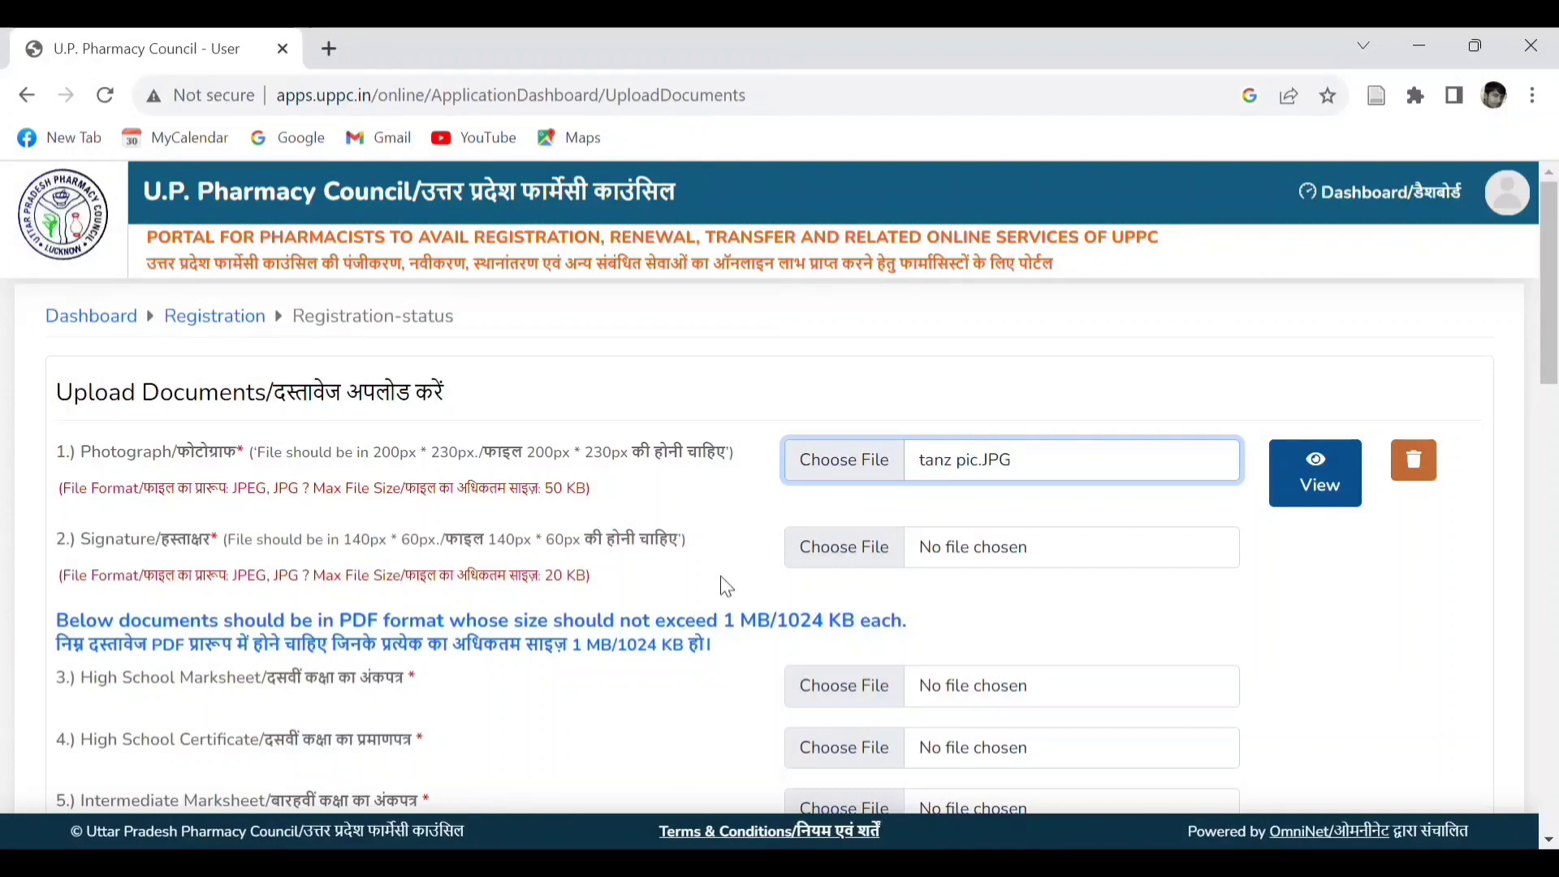
left_click(841, 554)
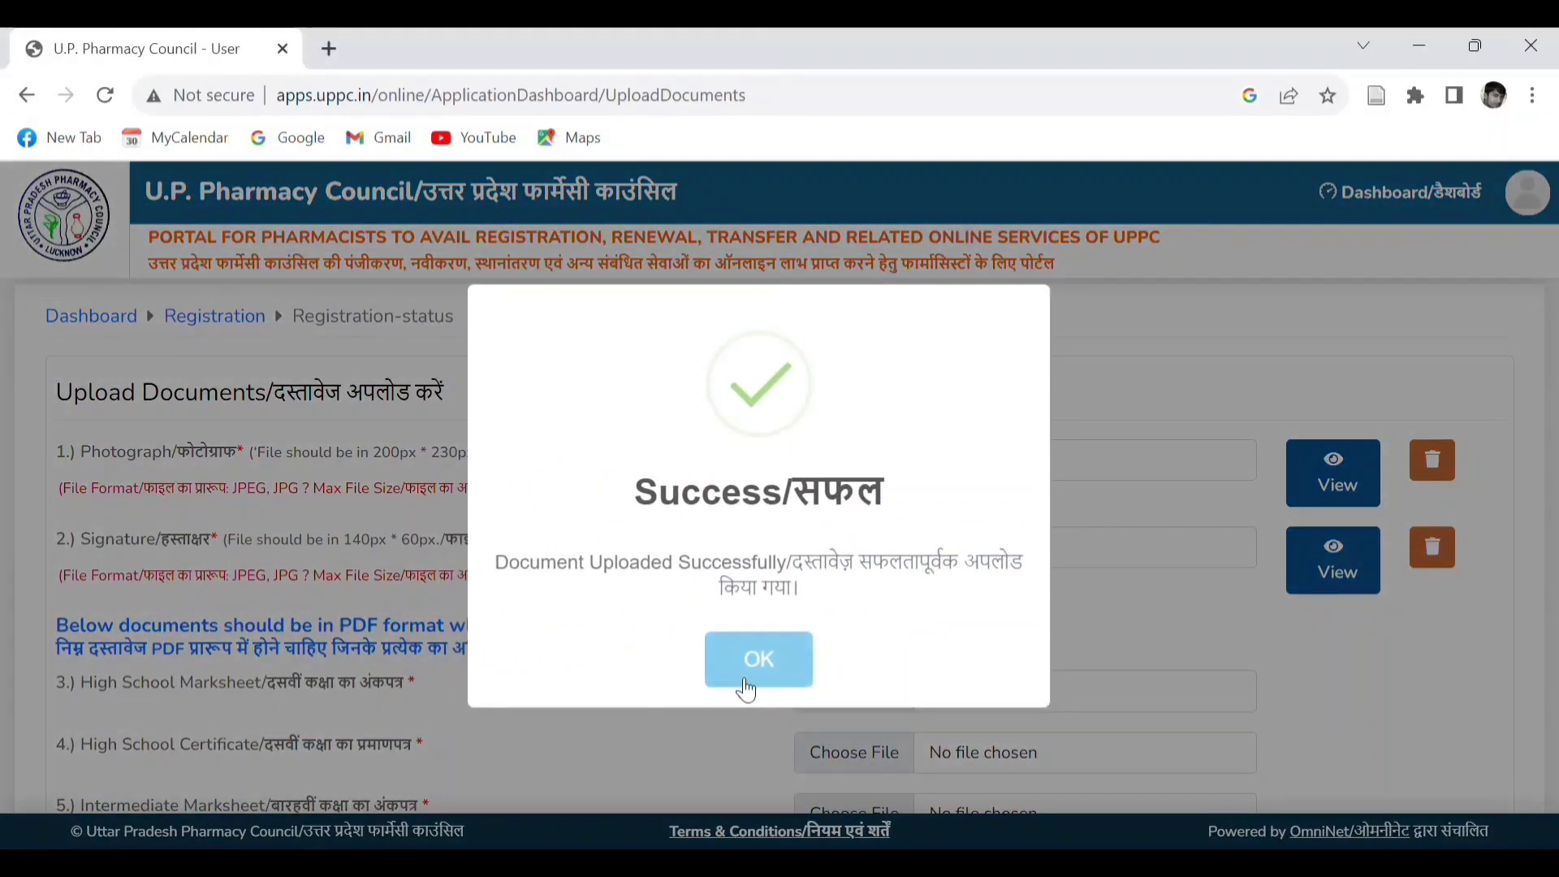
left_click(742, 681)
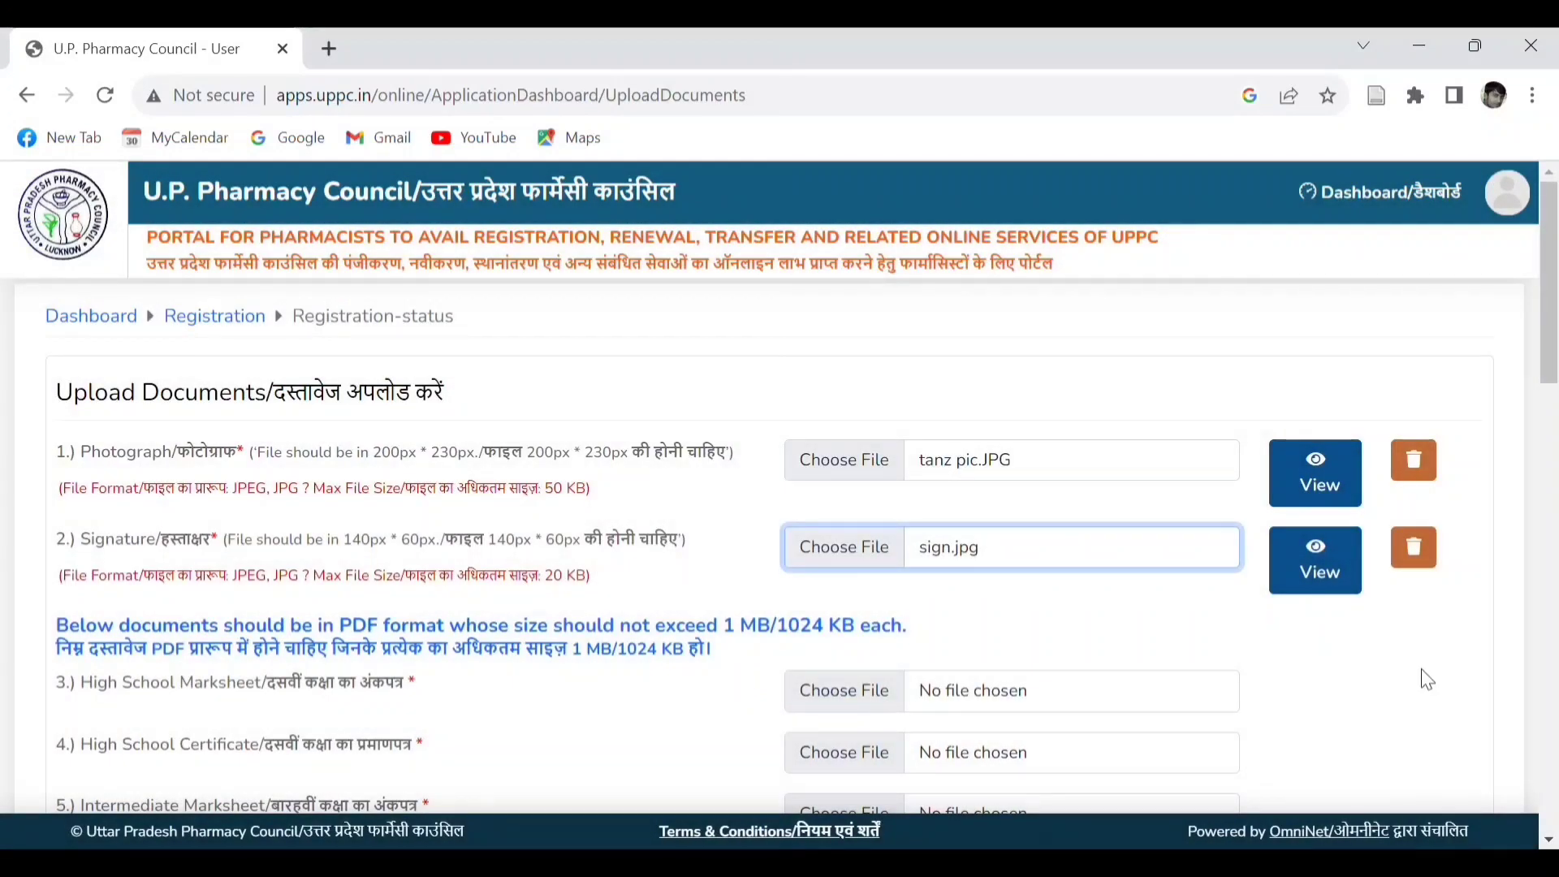
scroll(1414, 689, "down", 1)
scroll(1420, 694, "down", 1)
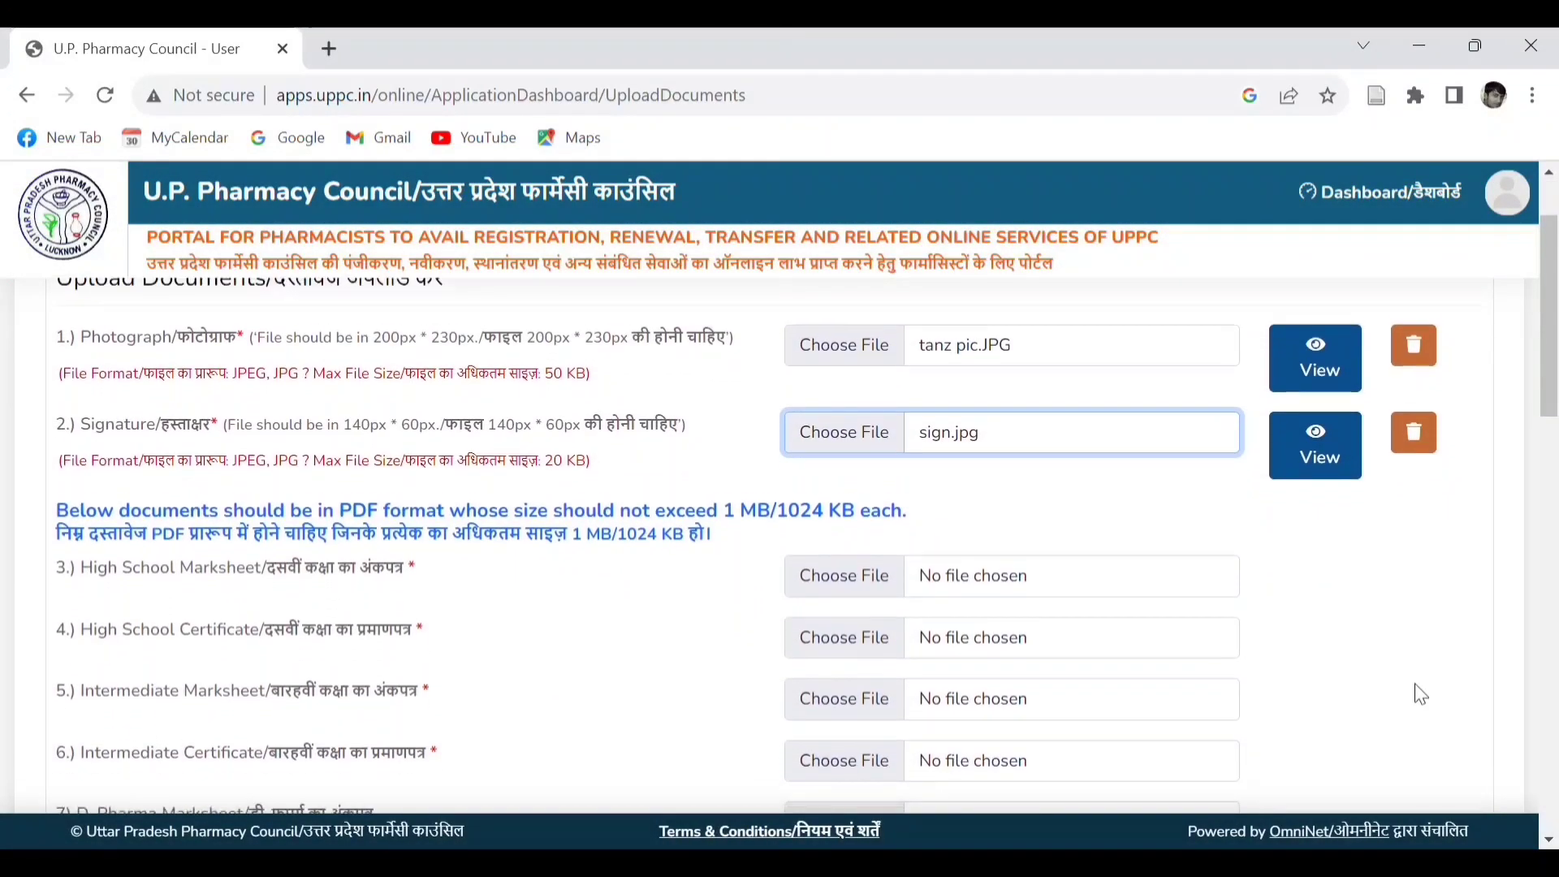
scroll(1421, 694, "down", 1)
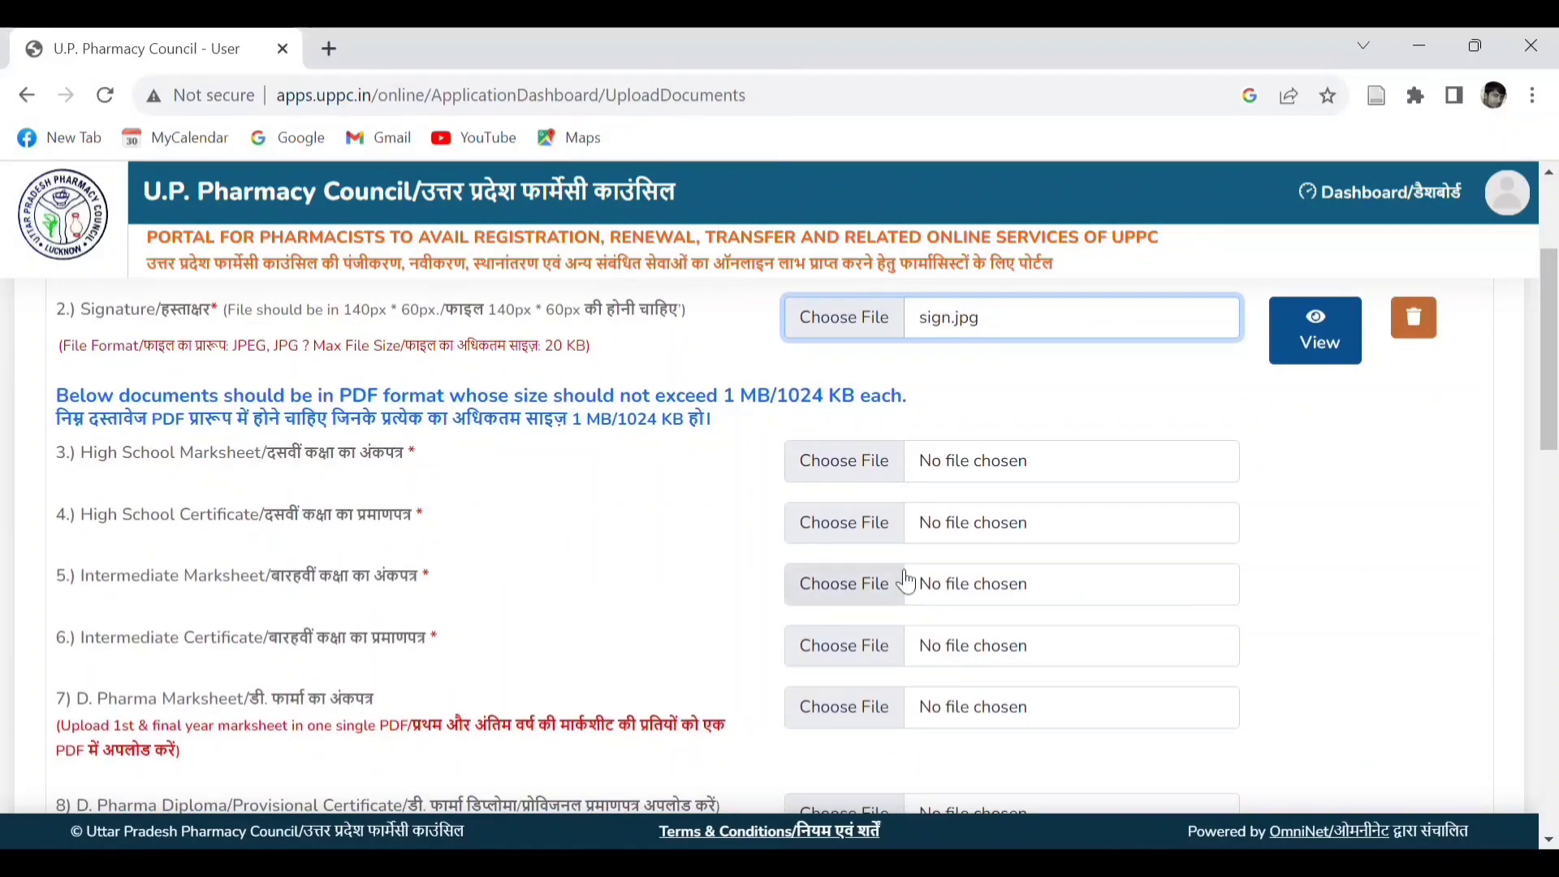
- Upload the High School marksheet 10th marksheet.pdf
left_click(847, 481)
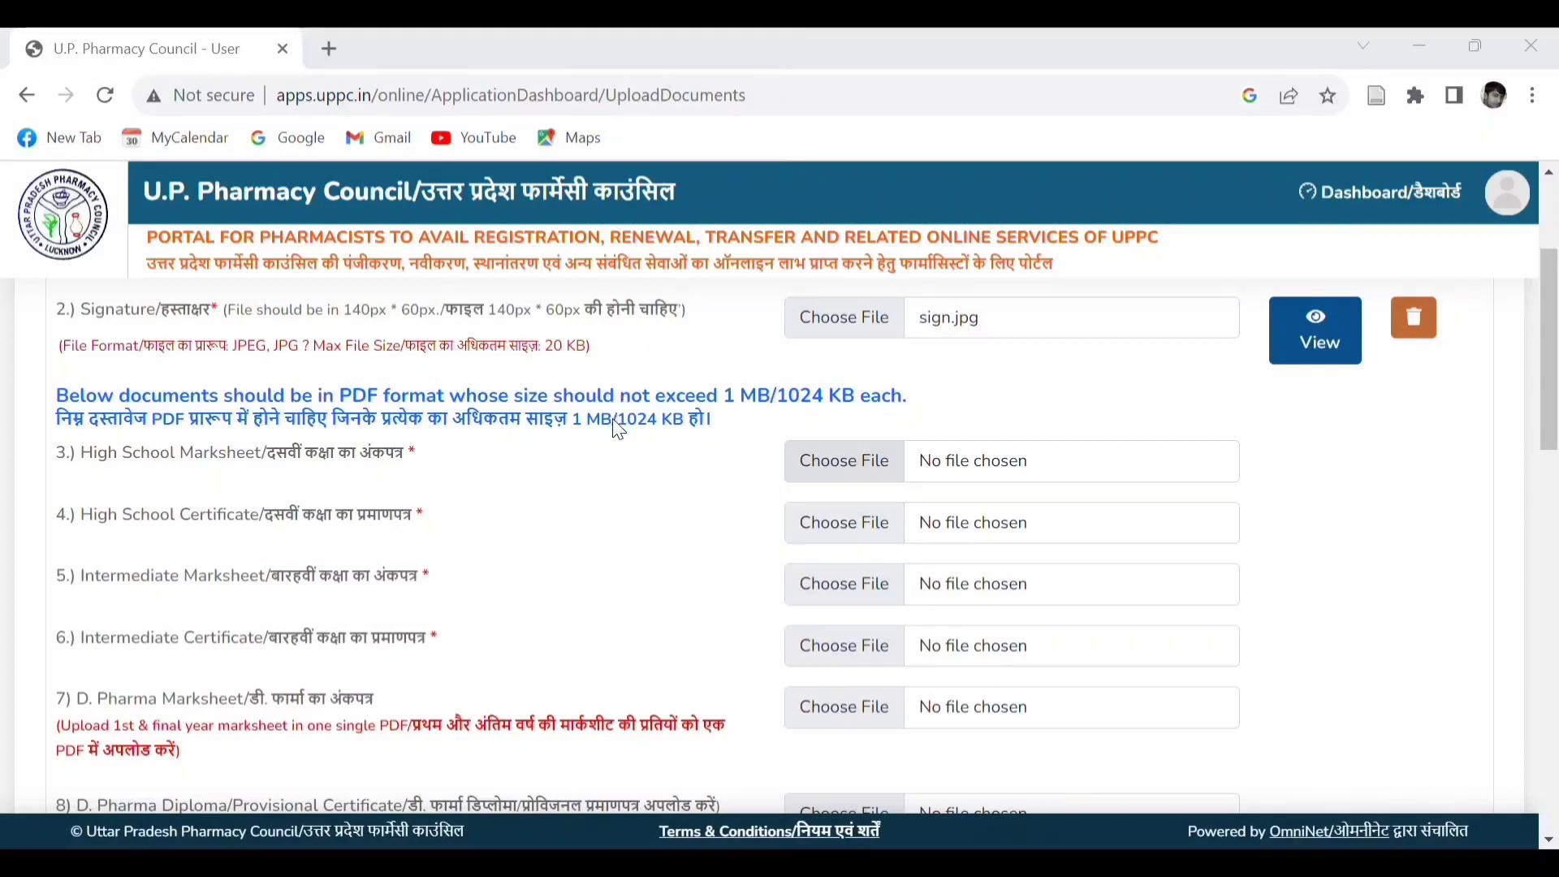
left_click(573, 578)
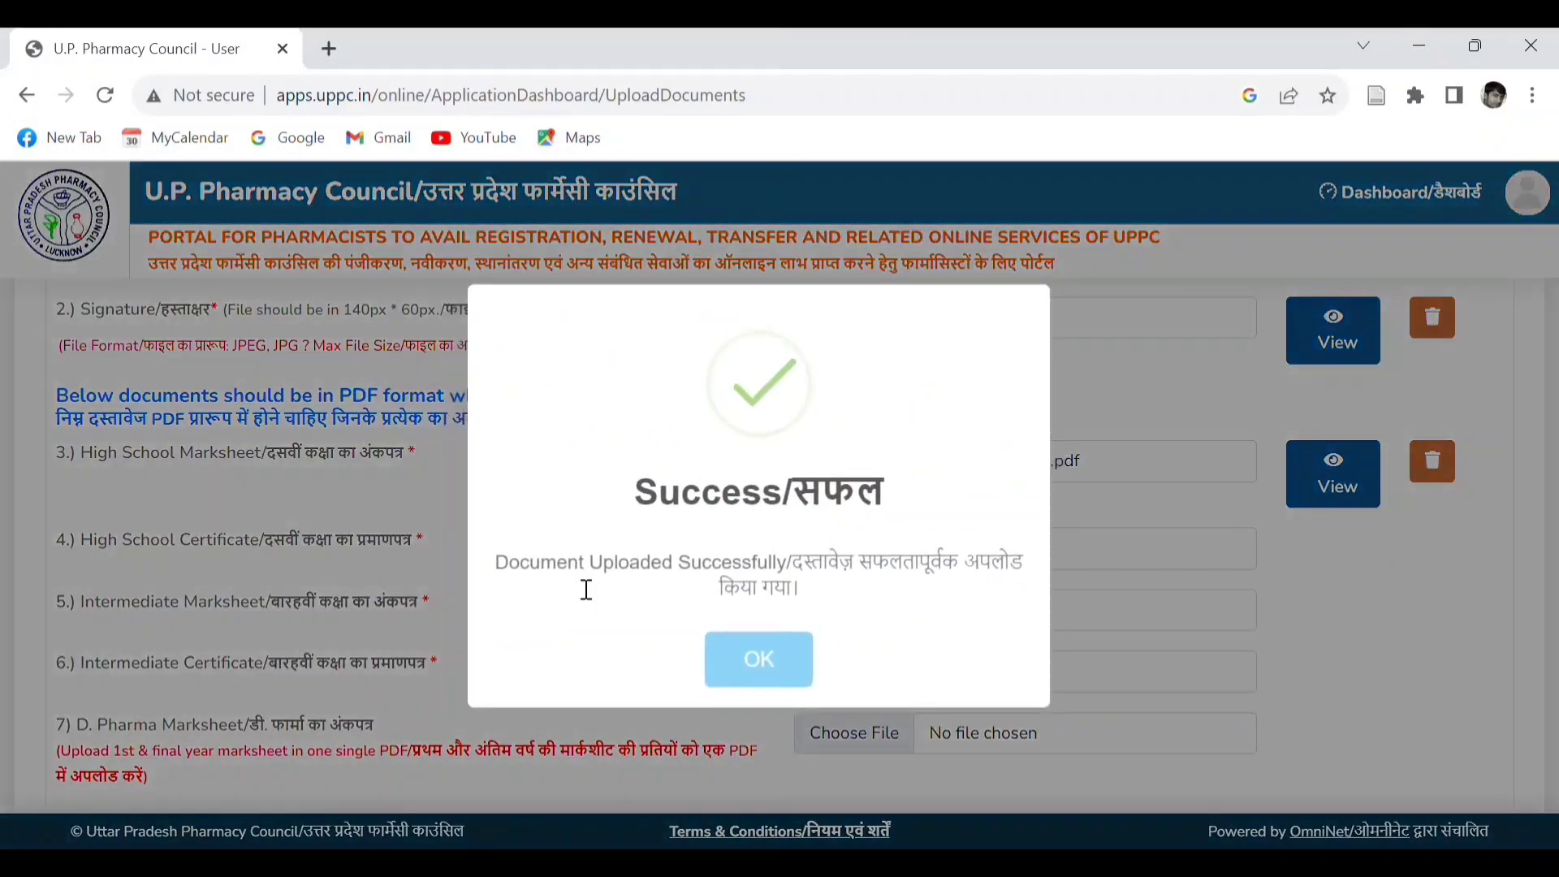
left_click(760, 659)
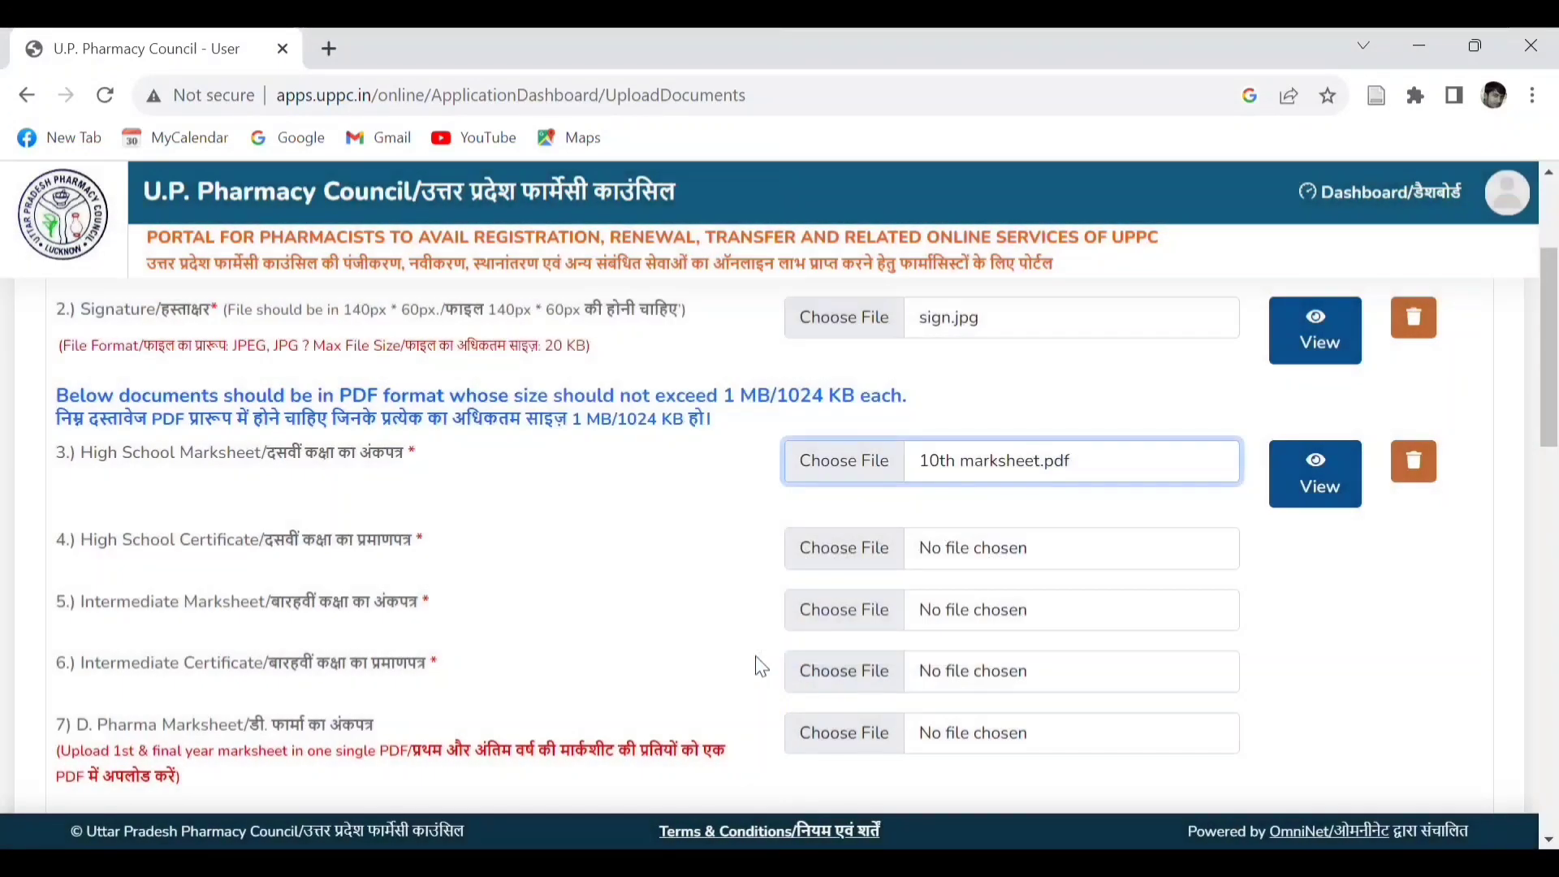
- Upload 10th certificate.pdf as the High School Certificate
left_click(852, 558)
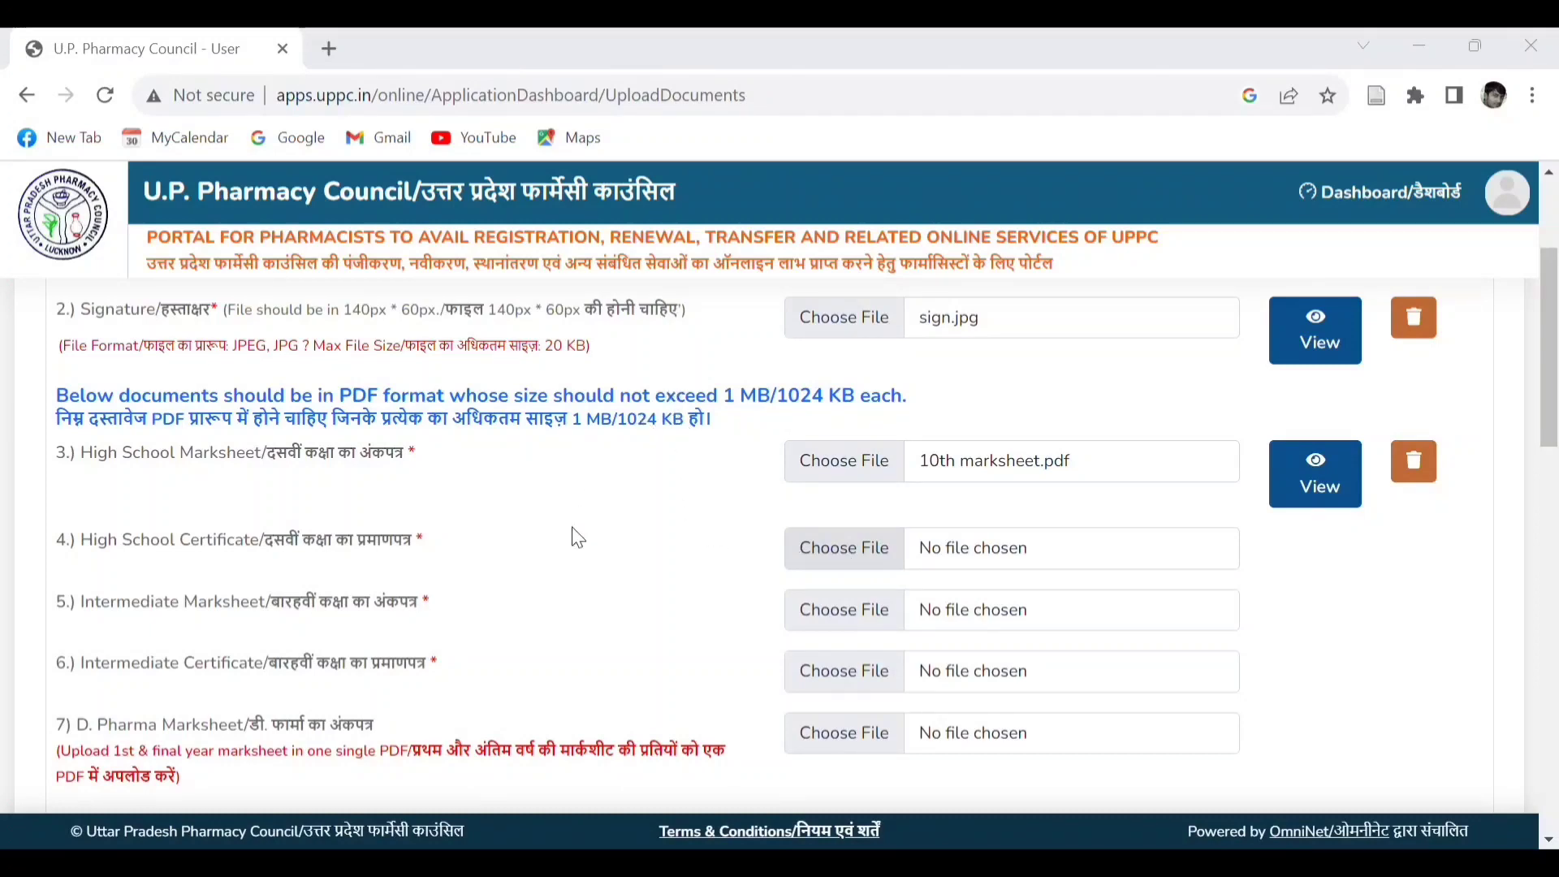
double_click(566, 573)
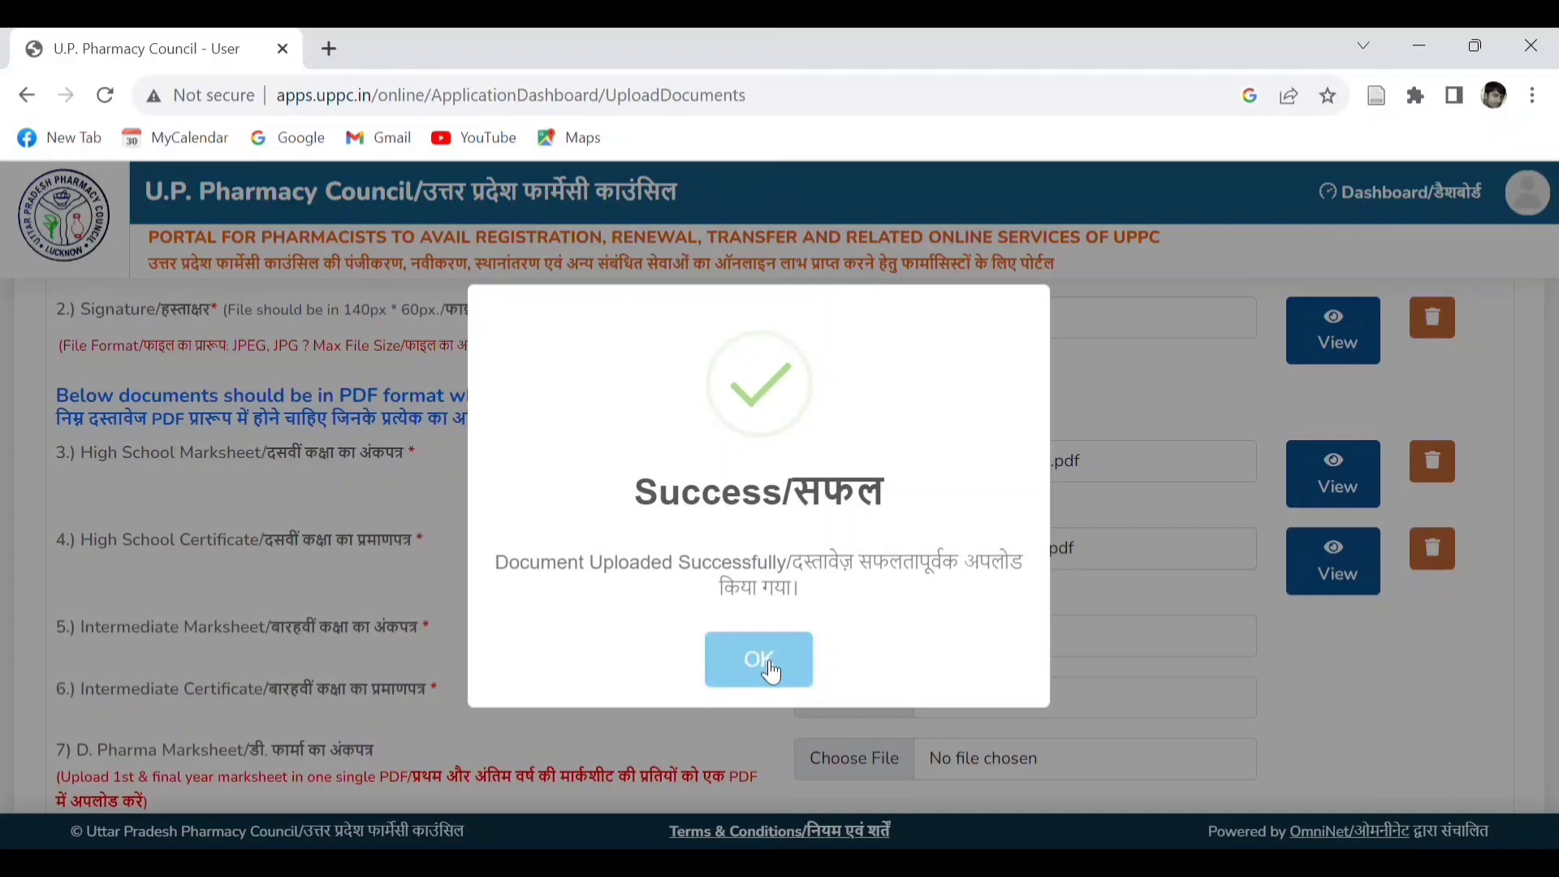
left_click(771, 671)
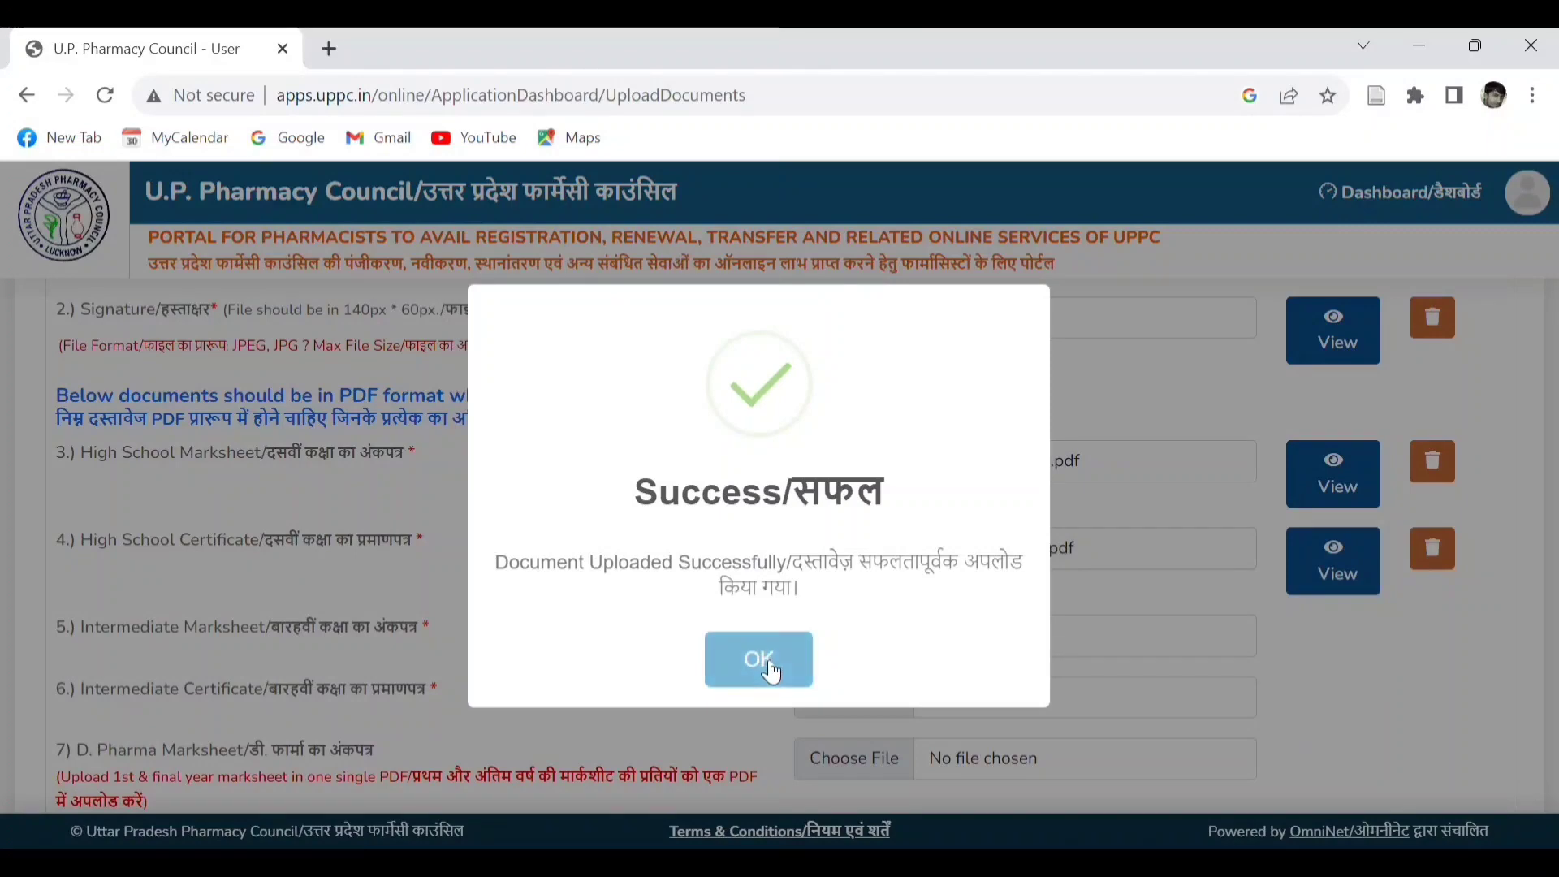
scroll(694, 641, "down", 1)
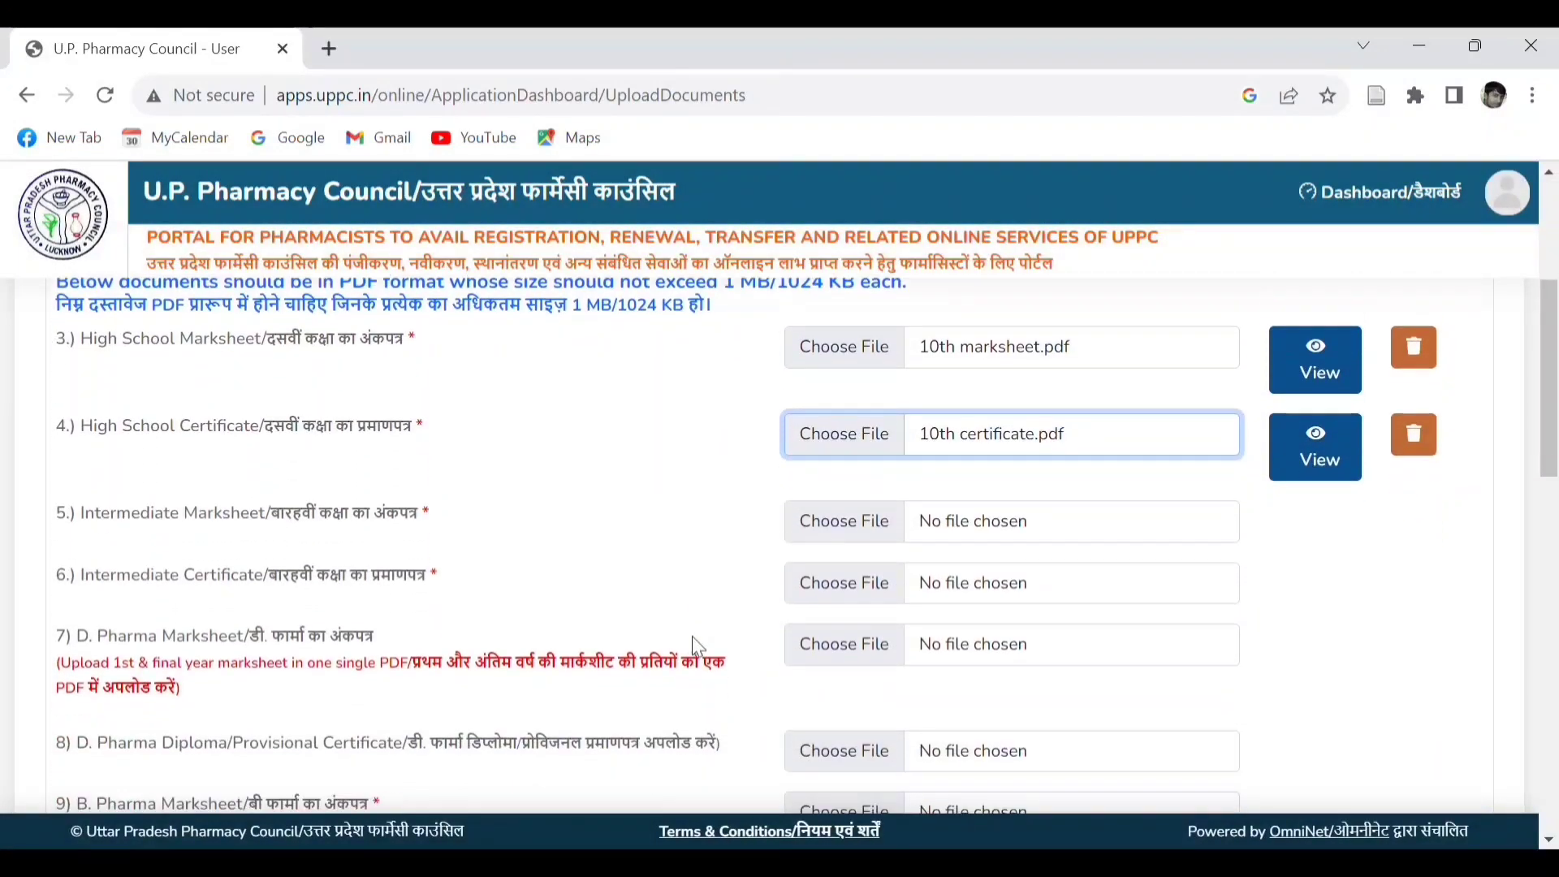
left_click(843, 539)
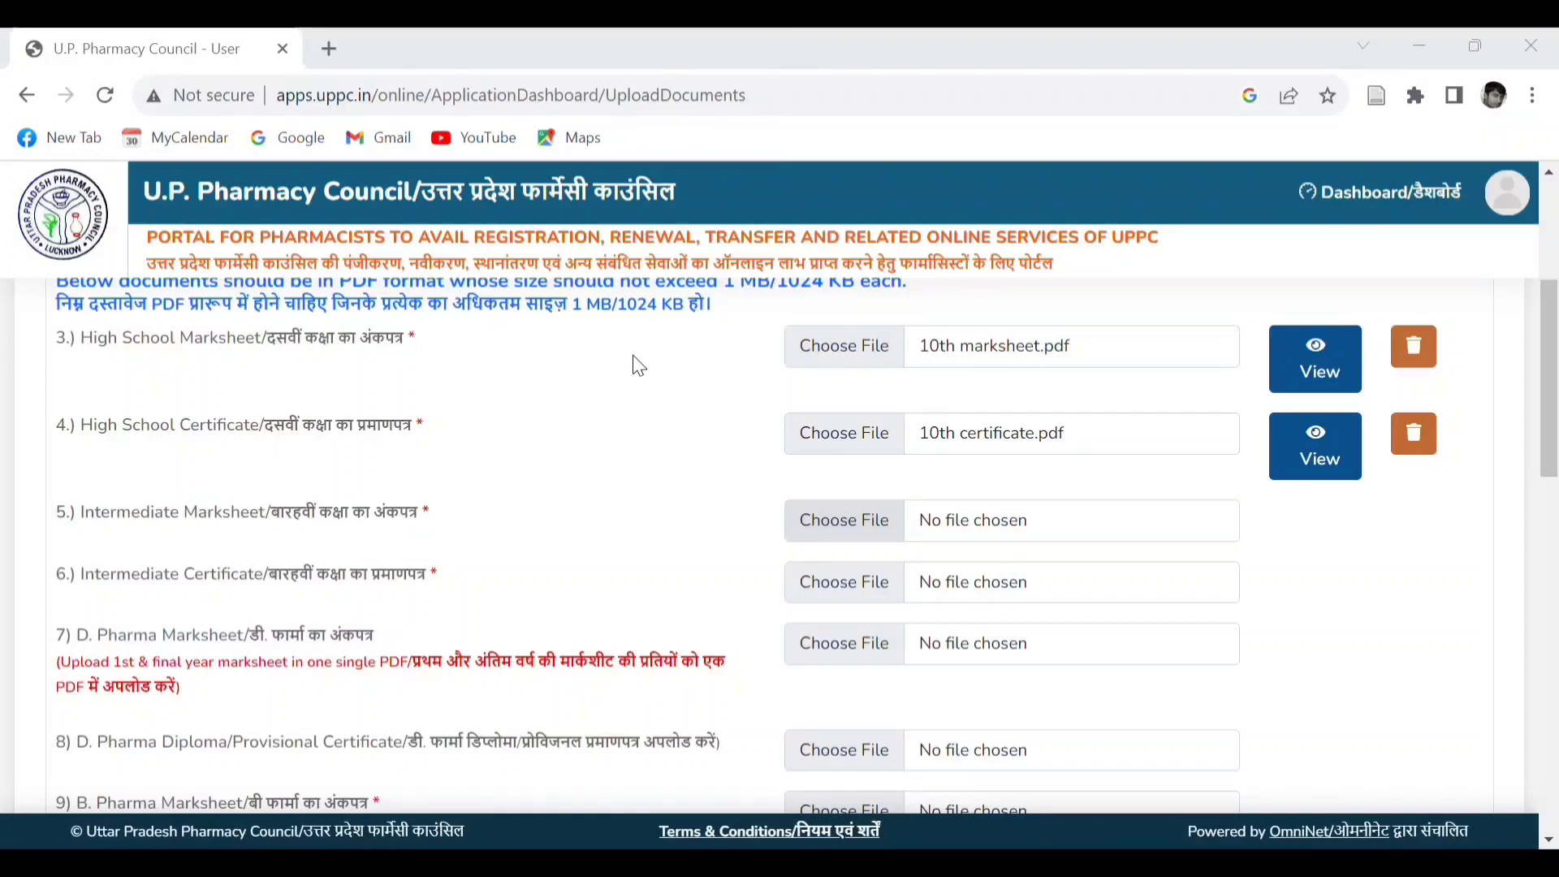
- Attach Inter certificate.pdf to items 5 and 6, Intermediate Marksheet and Intermediate Certificate
left_click(568, 590)
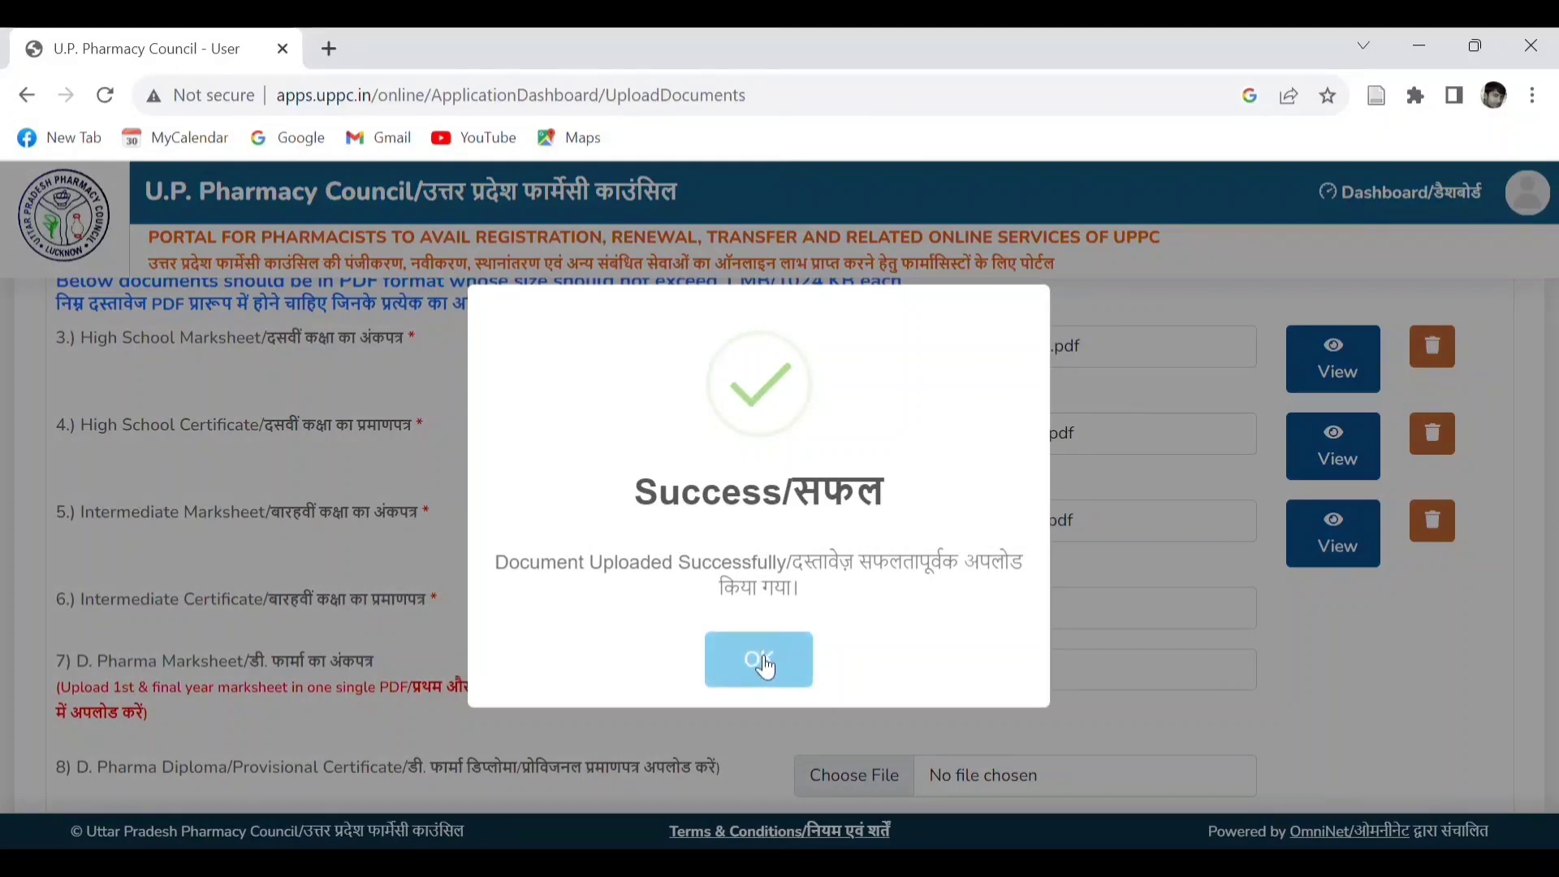
left_click(765, 664)
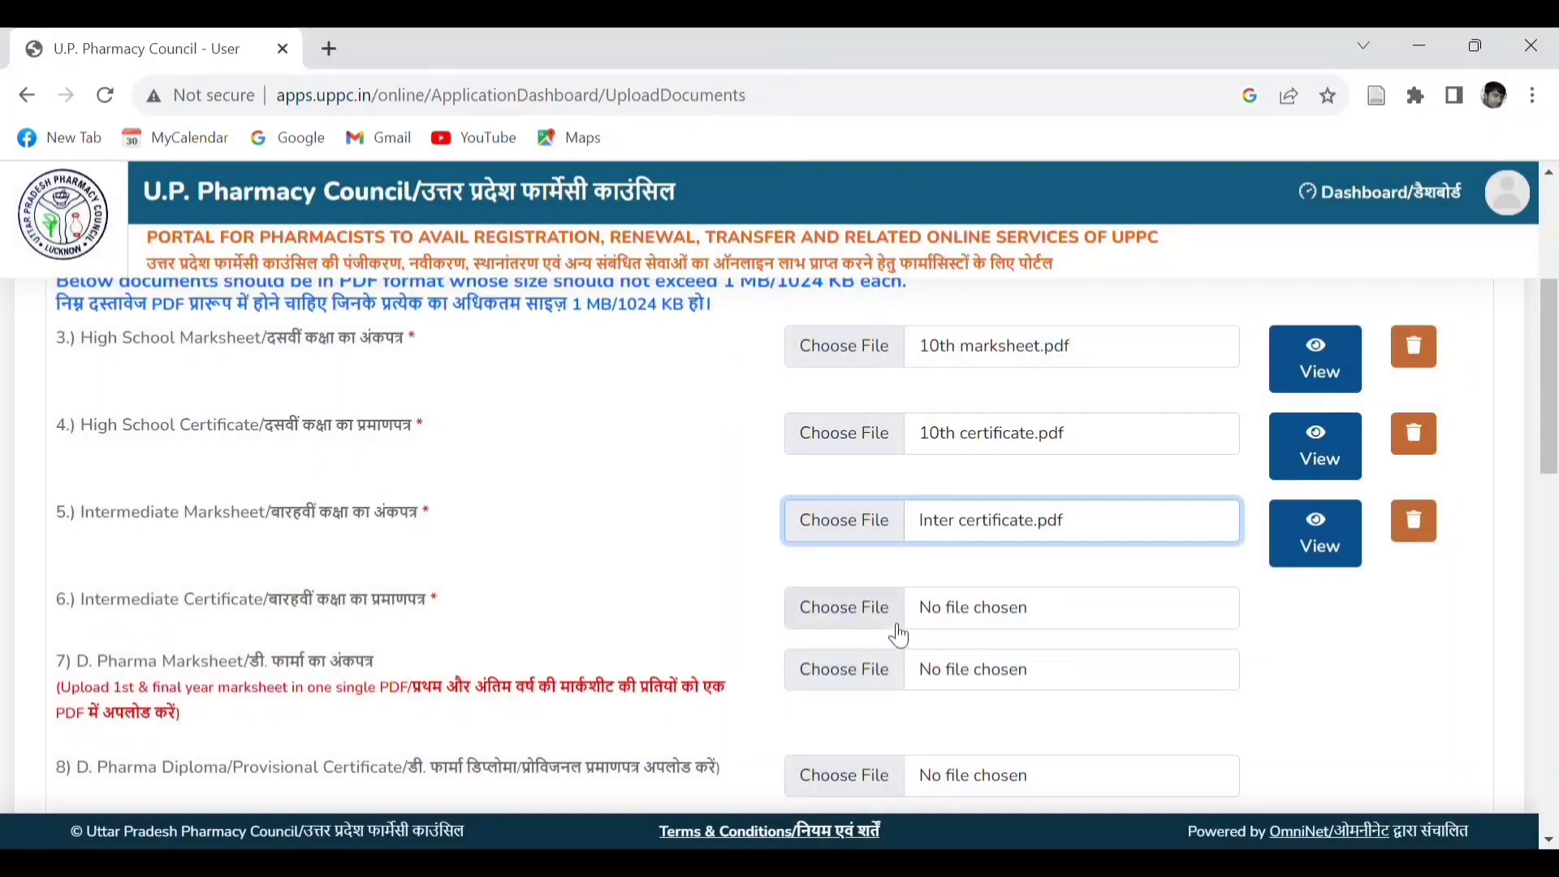
left_click(868, 617)
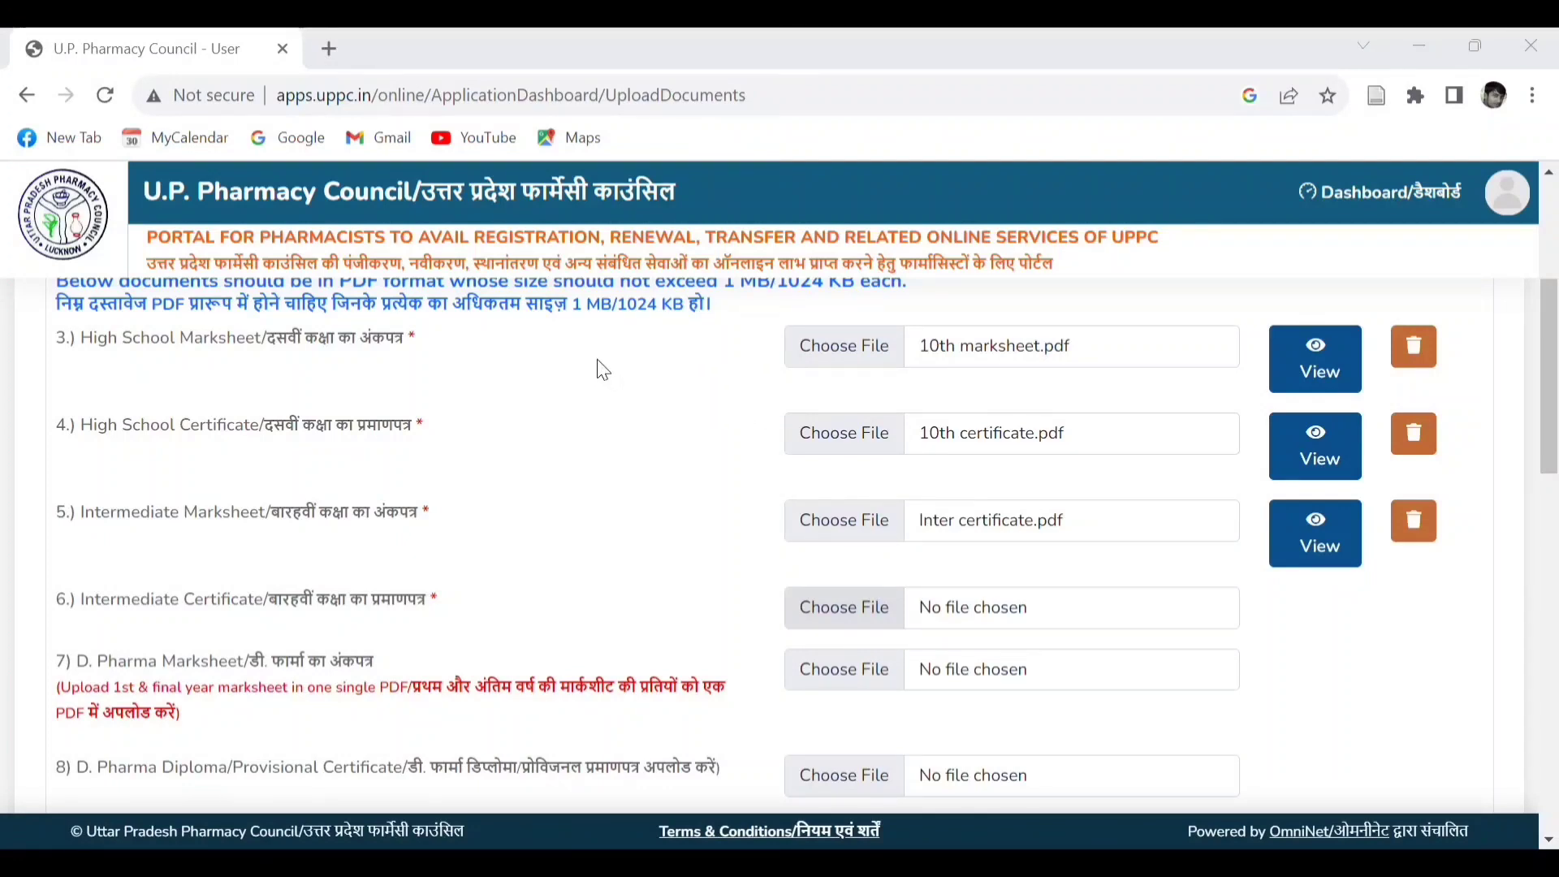
left_click(579, 574)
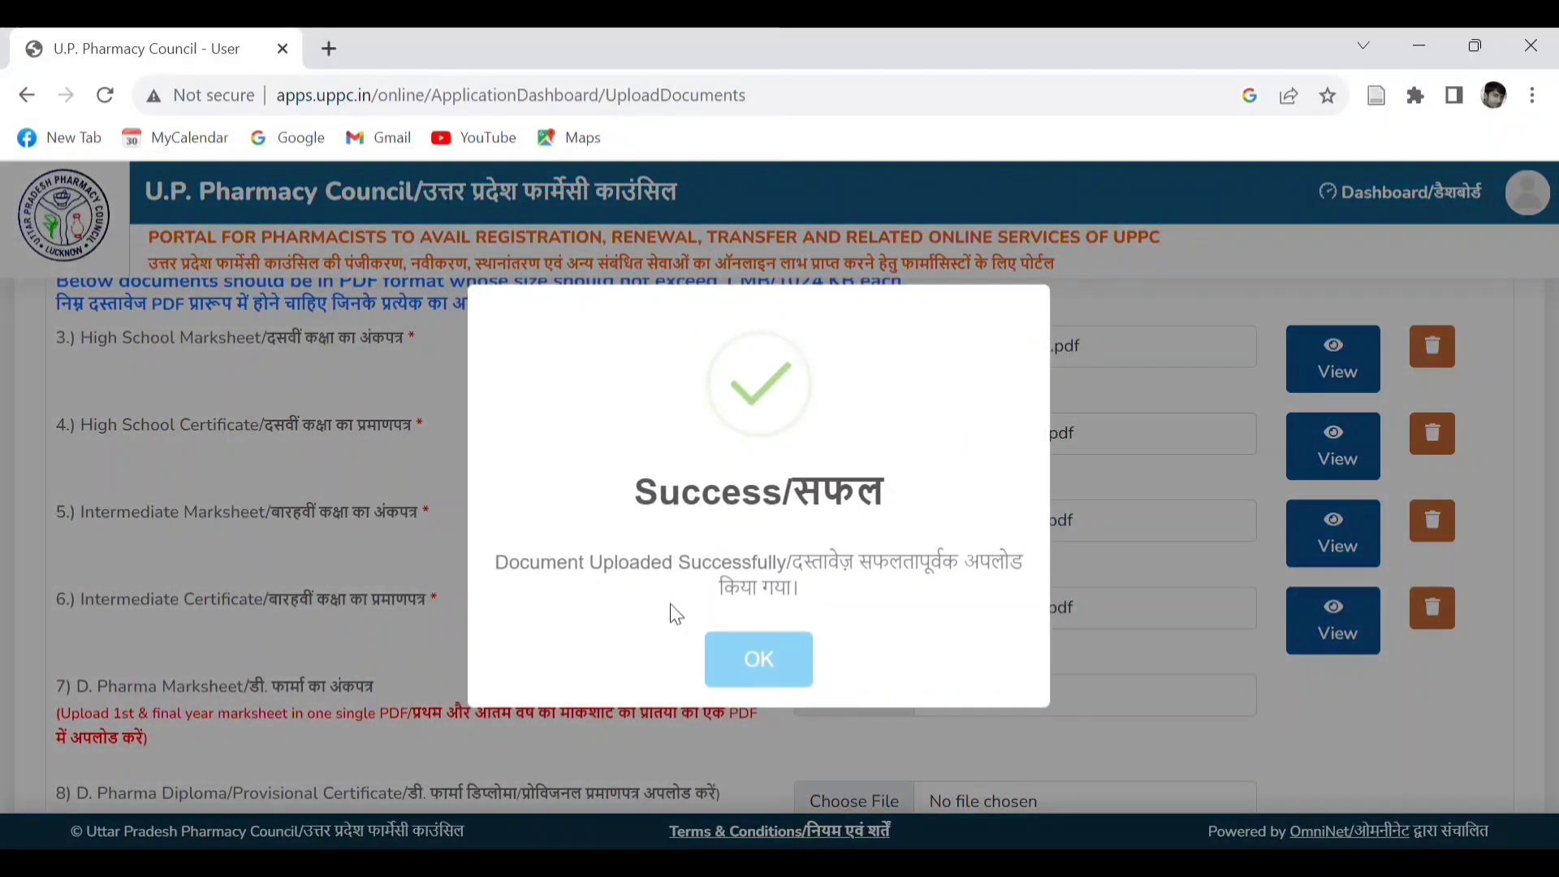
left_click(753, 656)
scroll(698, 617, "down", 3)
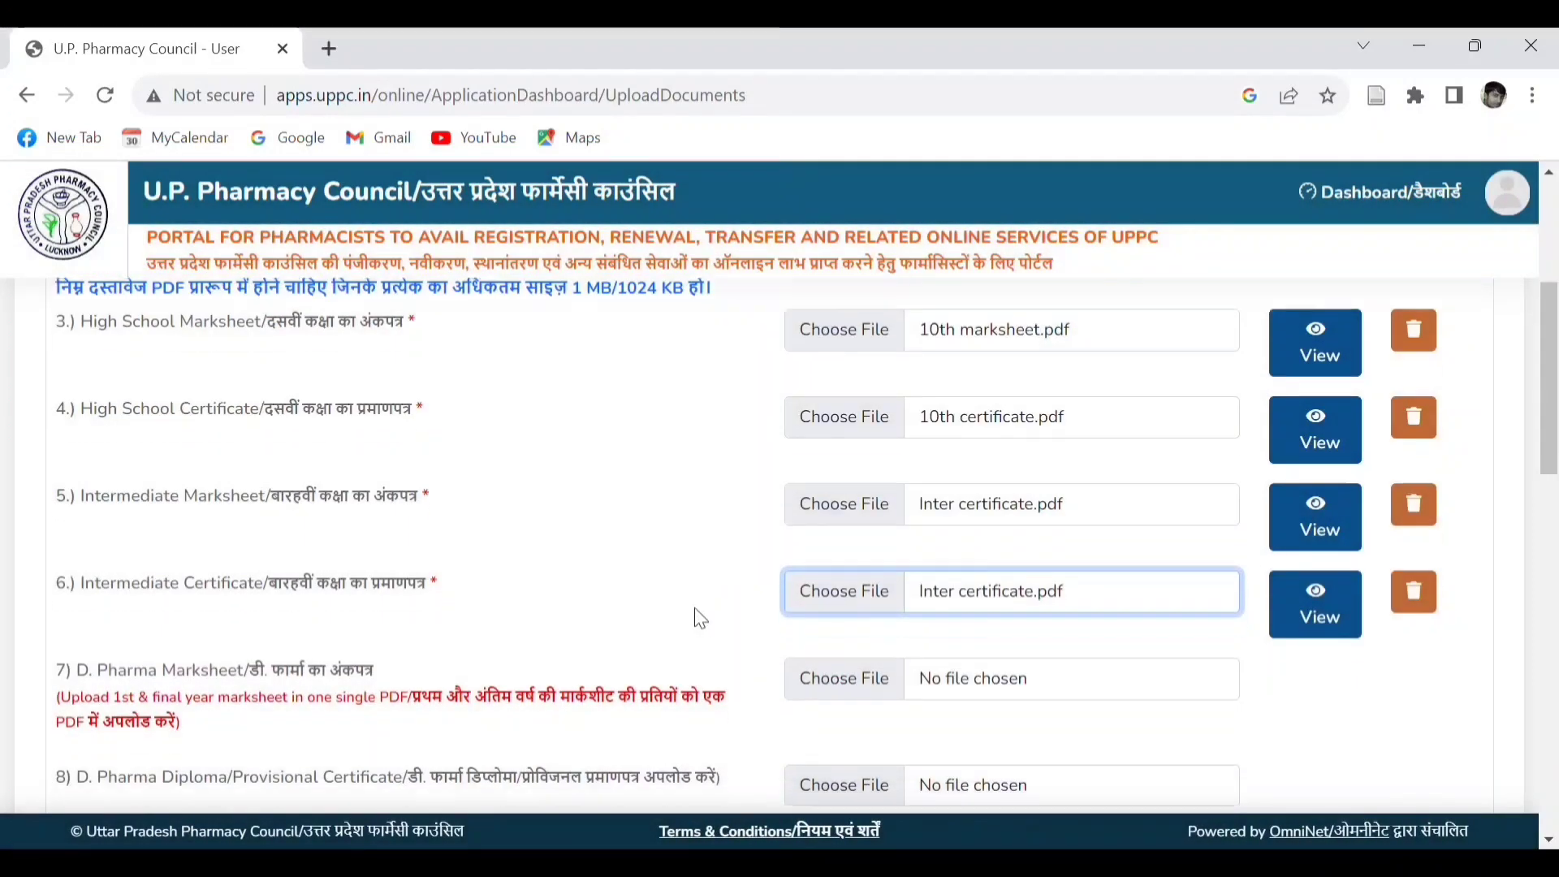
scroll(700, 619, "down", 1)
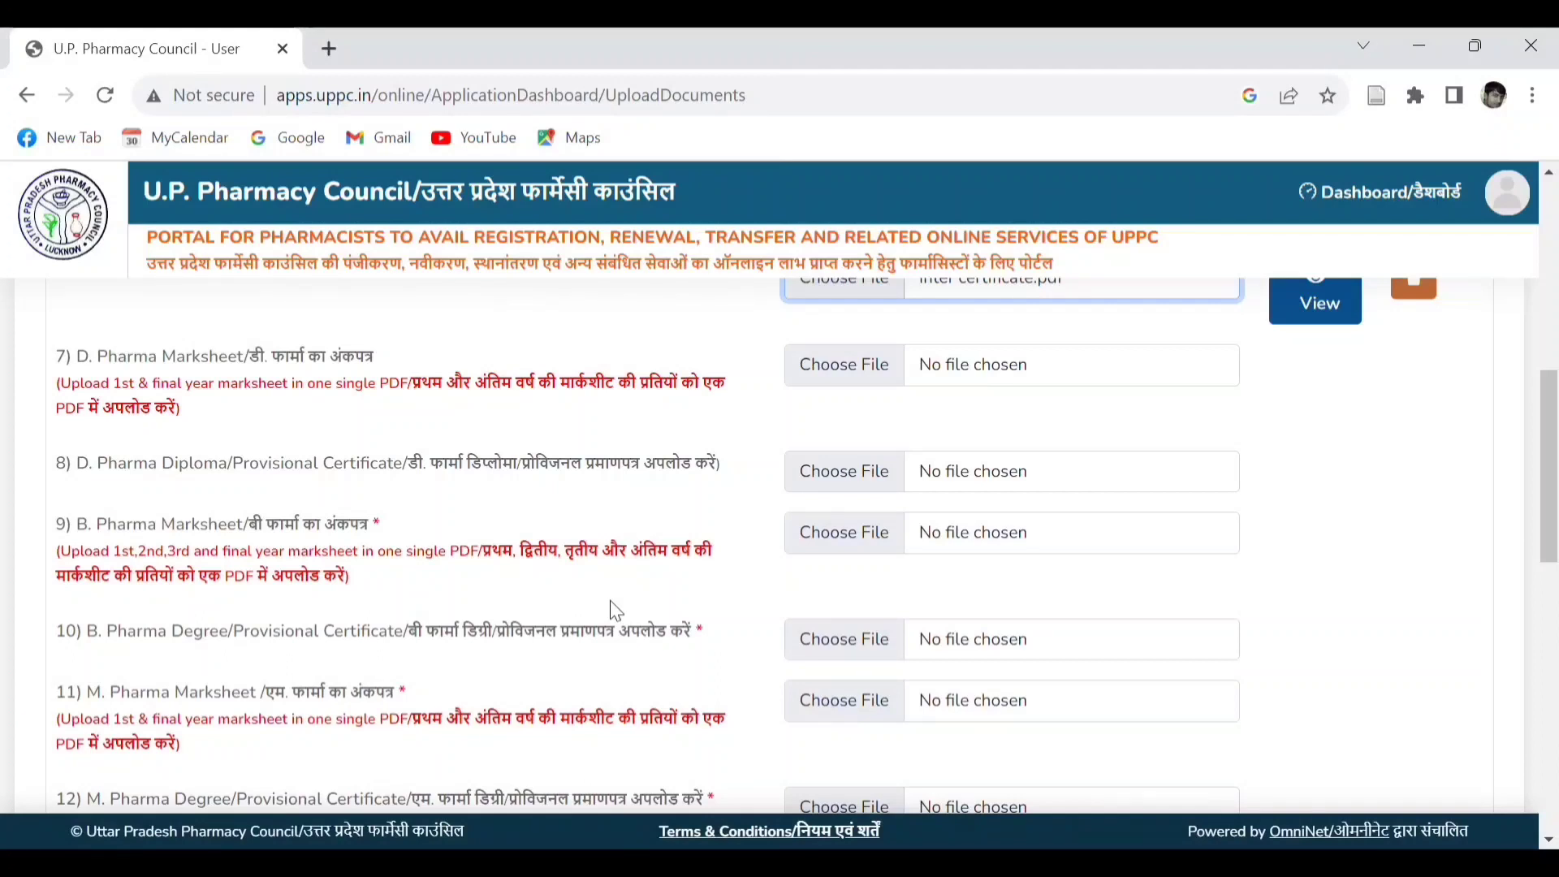
- Upload B marksheet mrgT.pdf and bph degree.pdf as the B. Pharma Marksheet and Degree
left_click(881, 547)
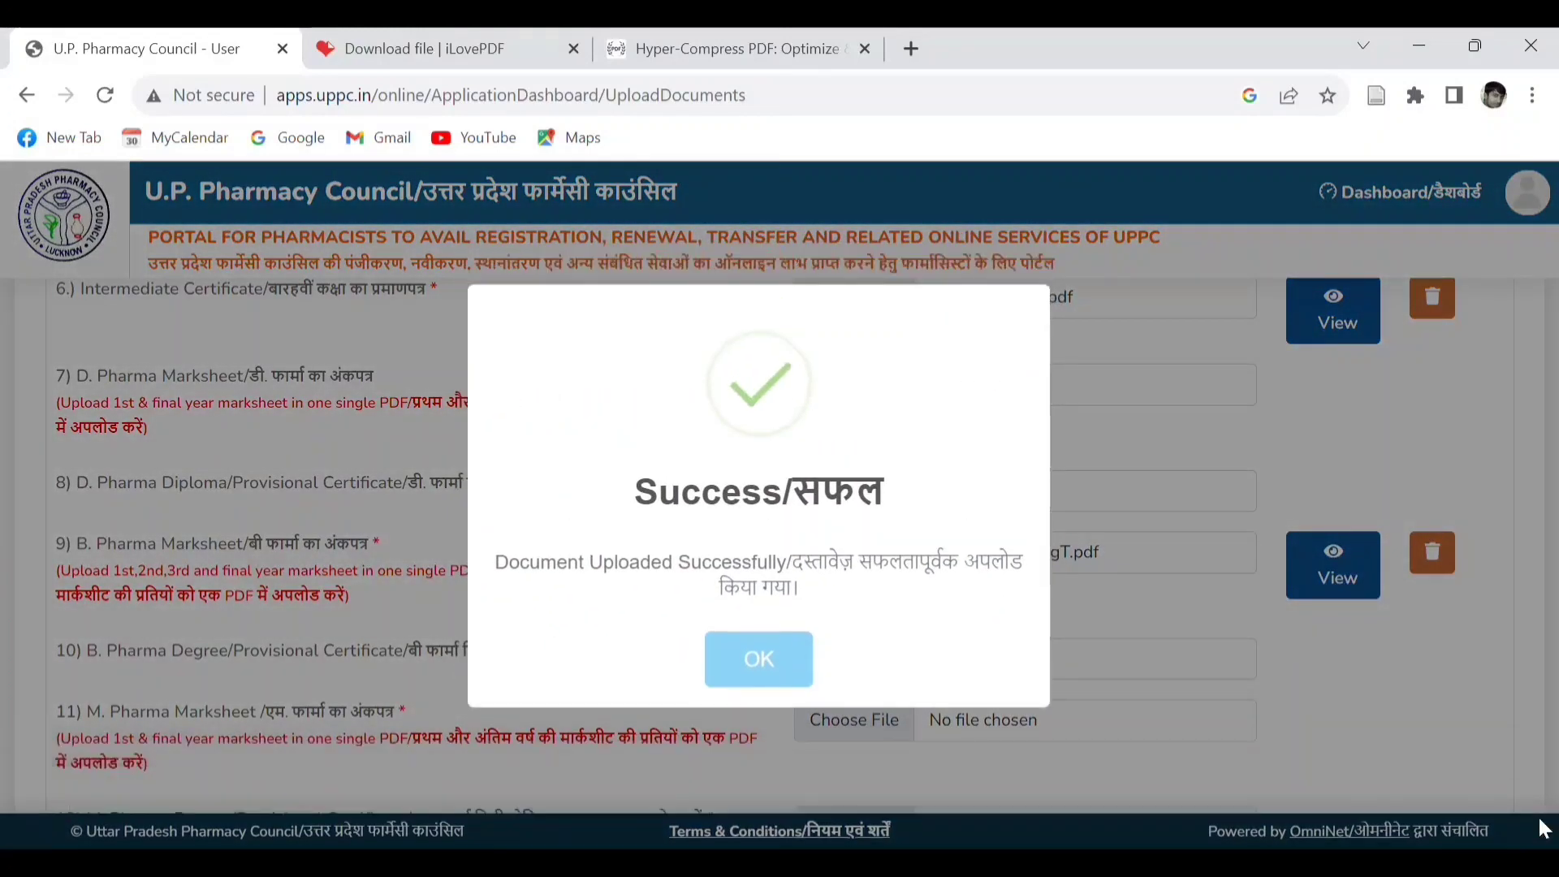
left_click(1537, 815)
left_click(767, 666)
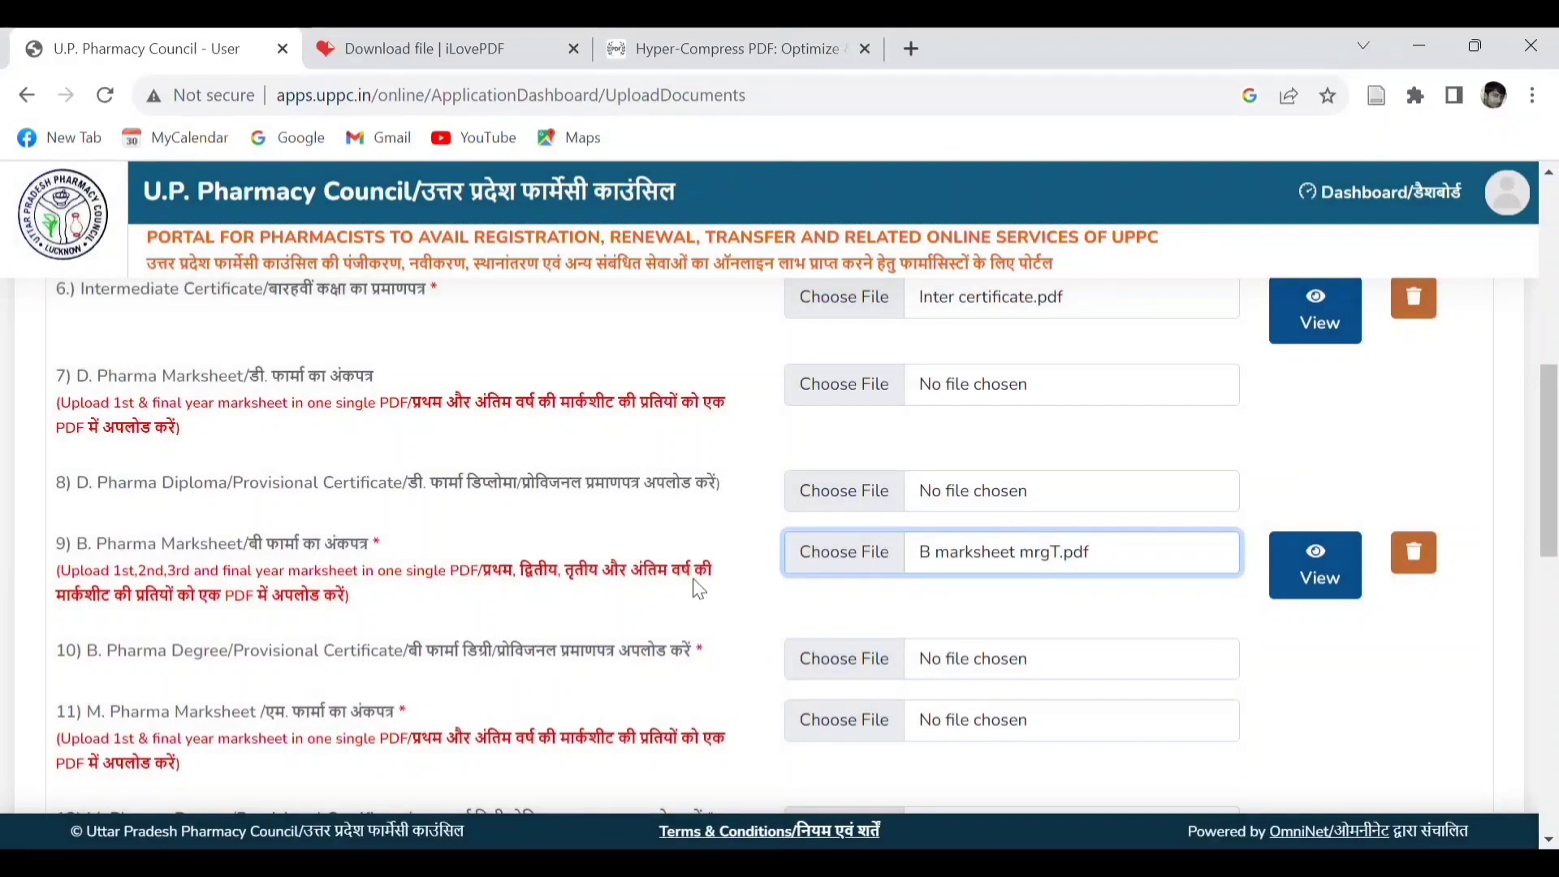
scroll(703, 599, "down", 1)
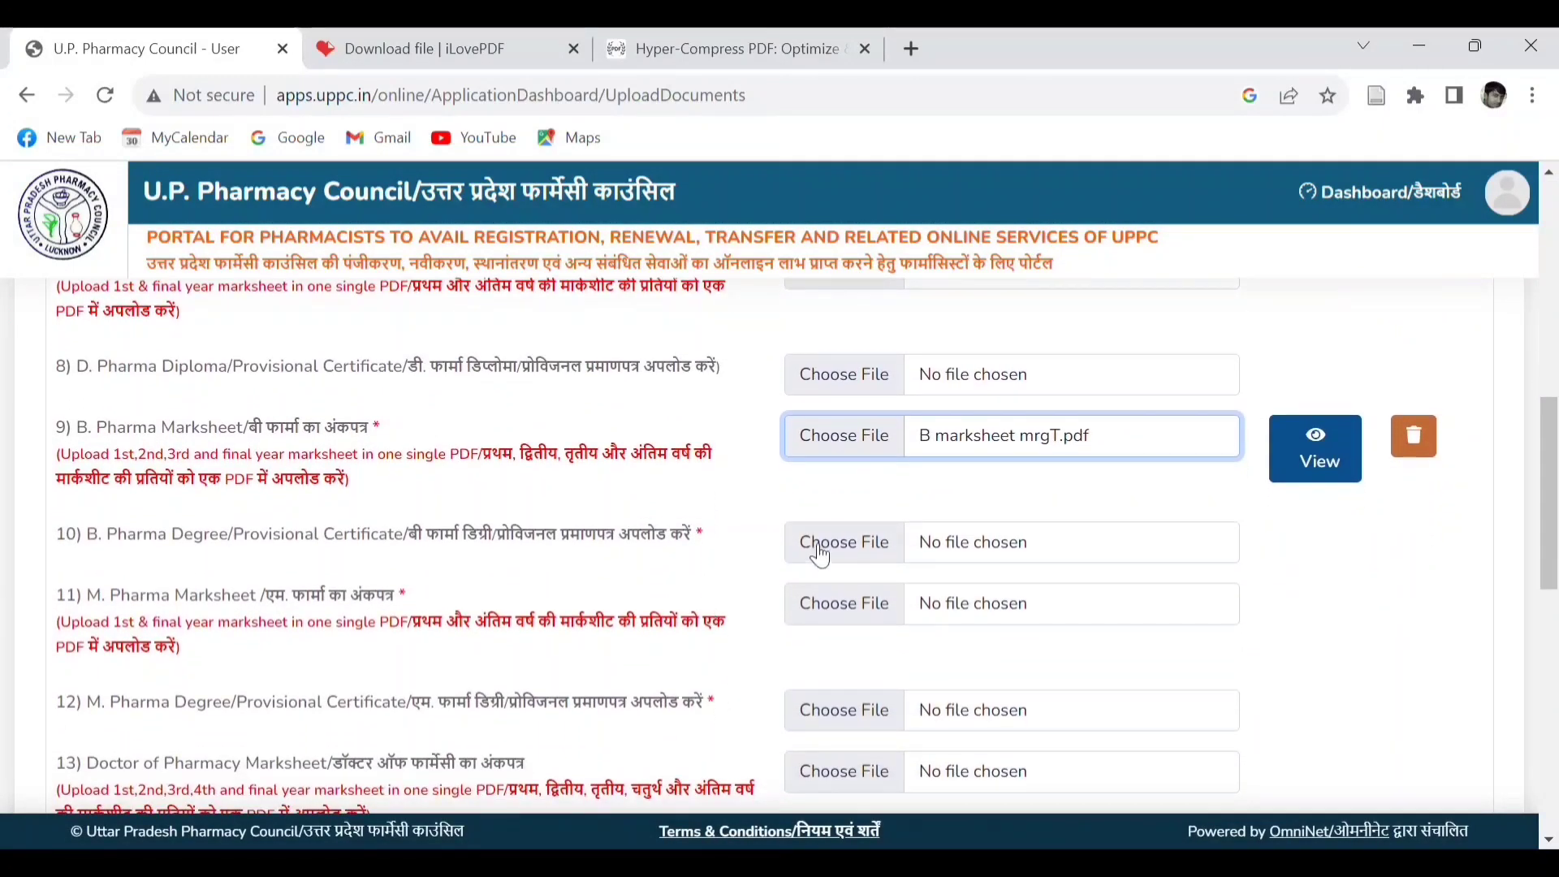
left_click(832, 549)
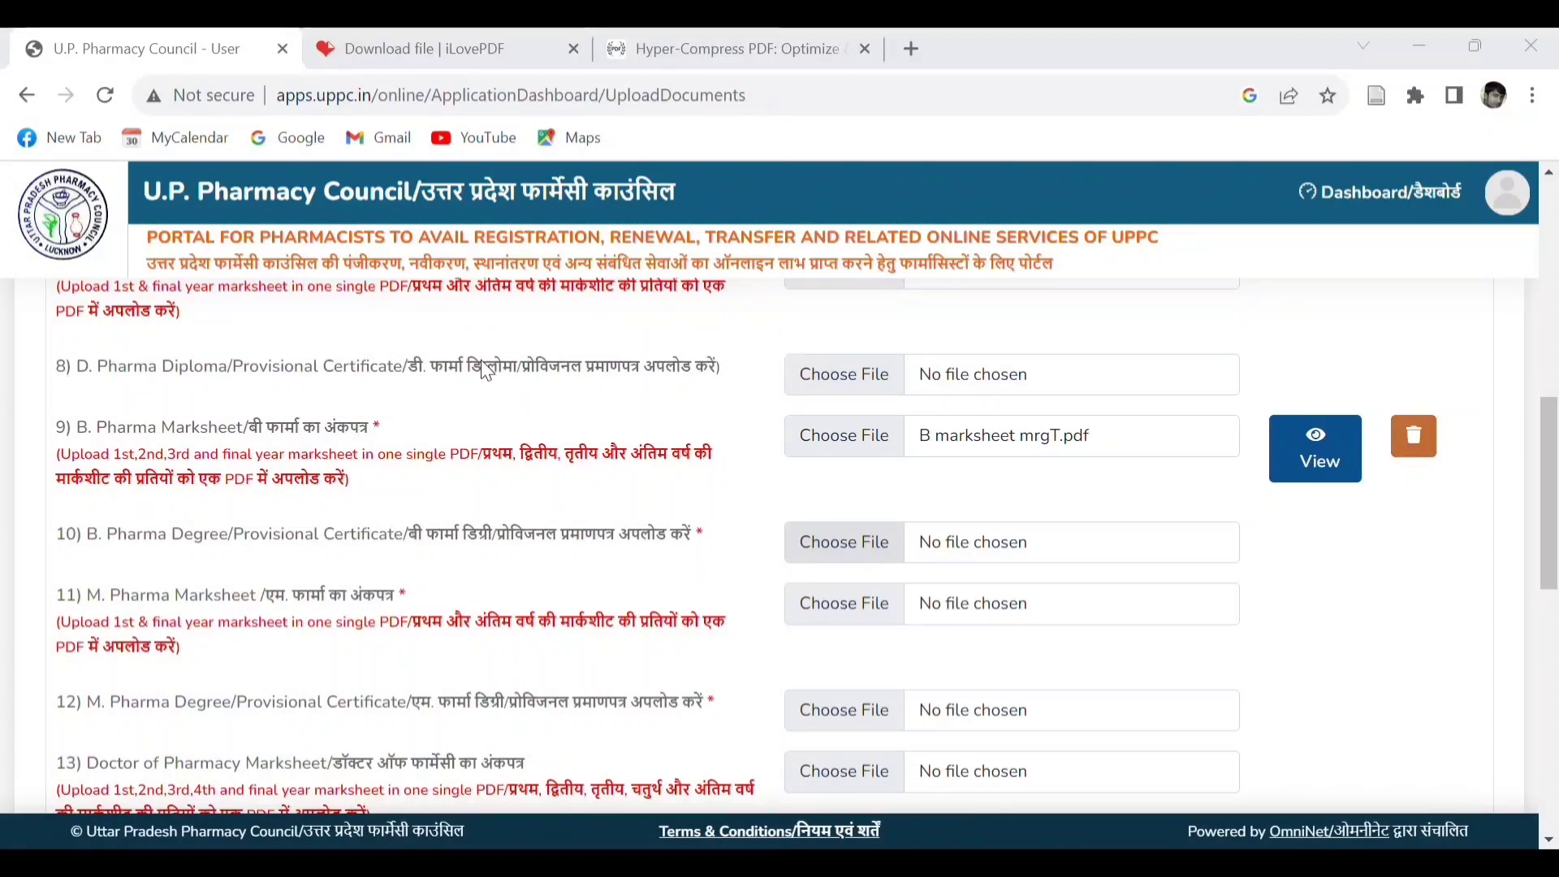
left_click(586, 588)
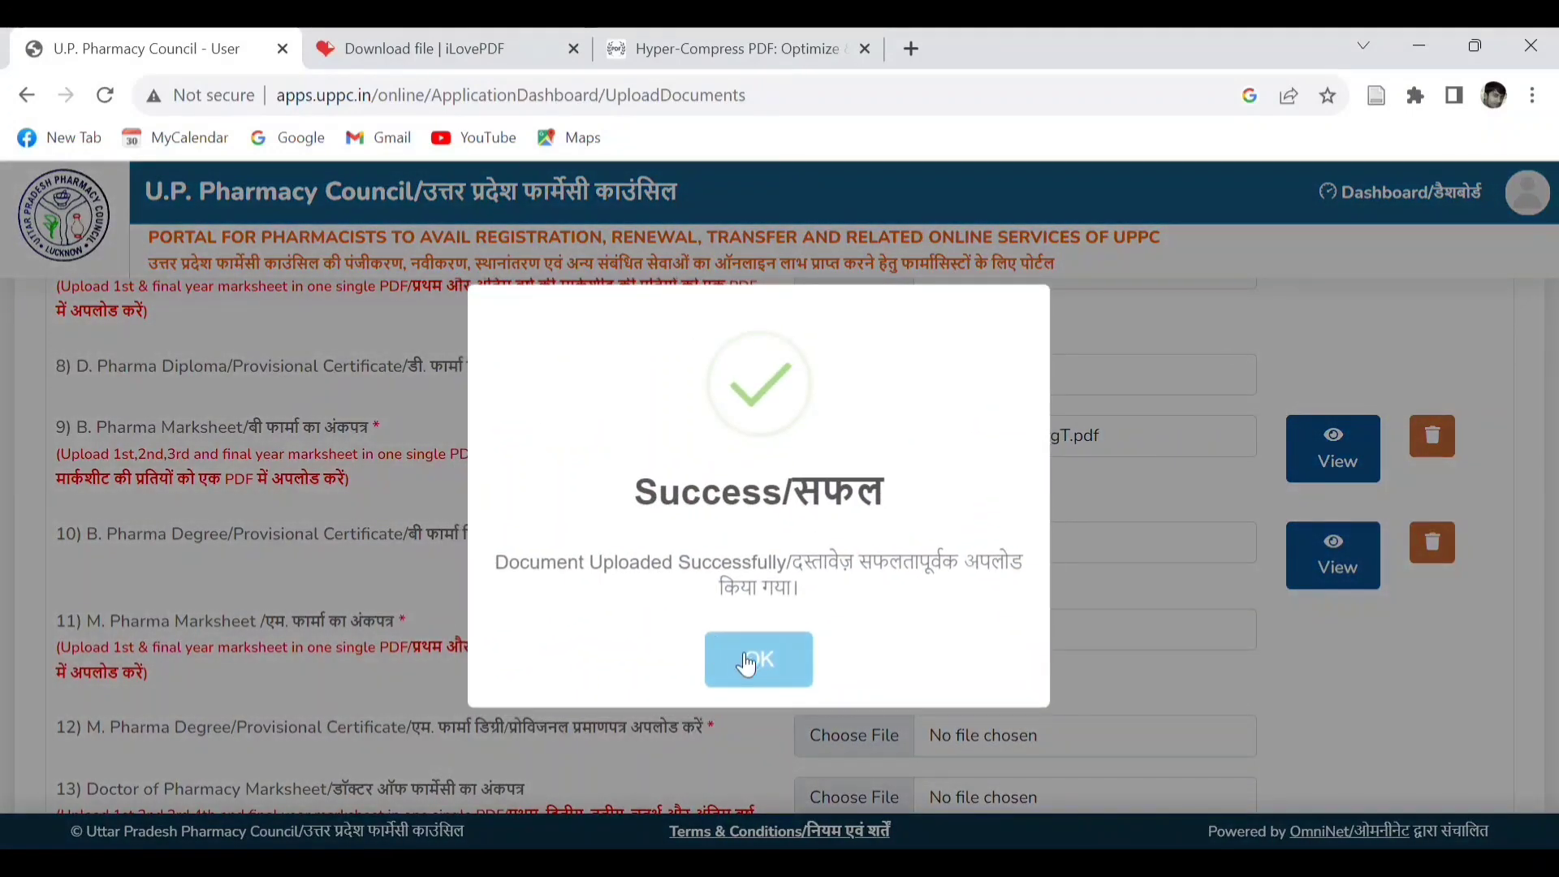
left_click(747, 662)
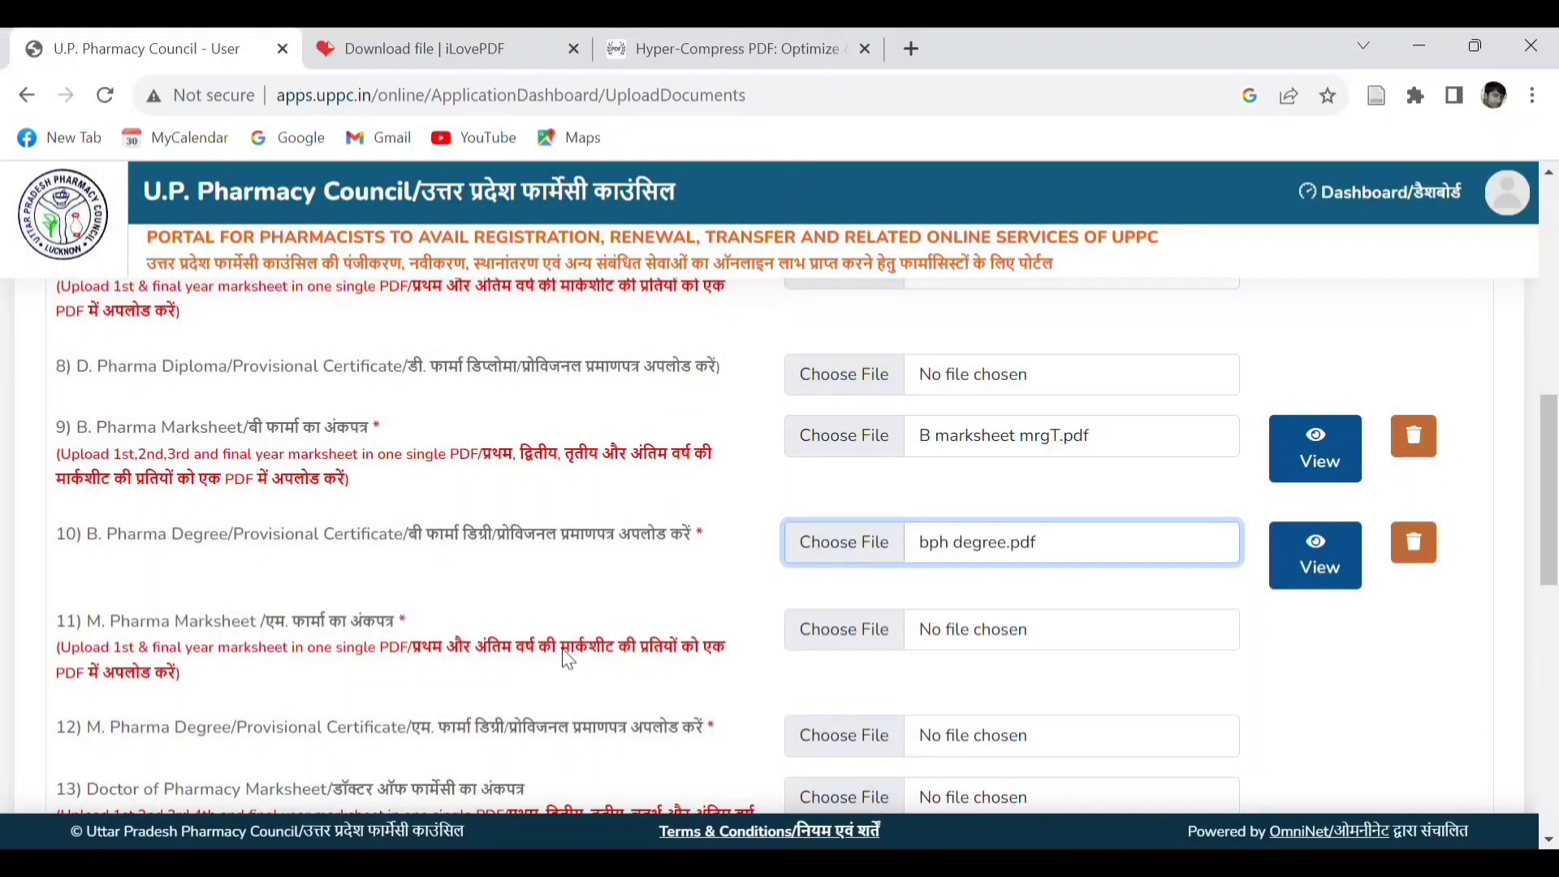
- Upload the M. Pharma documents, ending with mpharm degree.pdf as the M. Pharma Degree
scroll(565, 657, "down", 1)
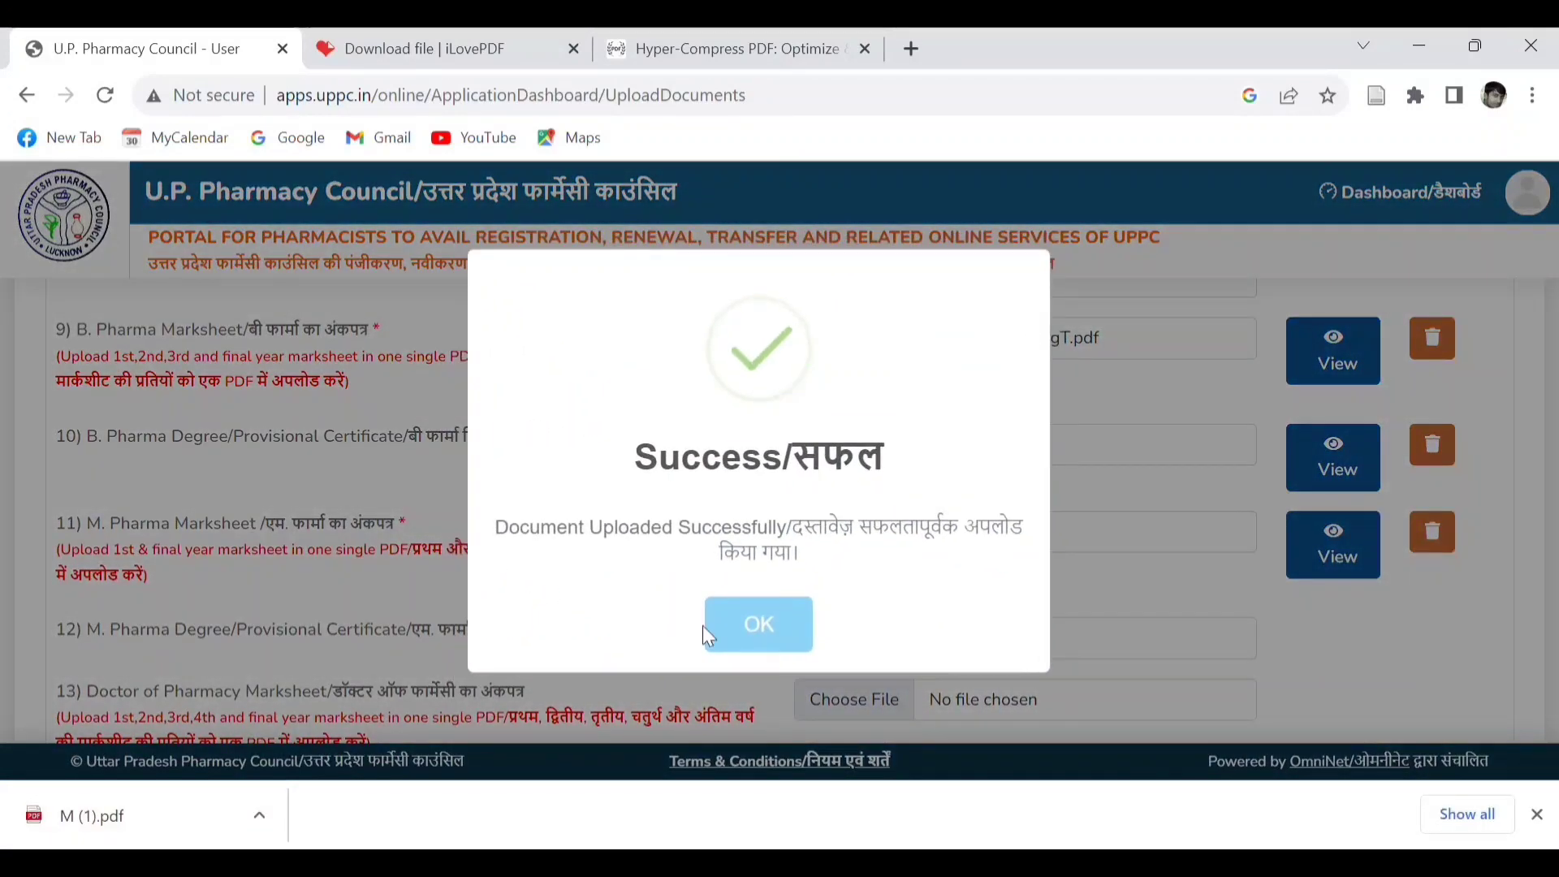
left_click(758, 641)
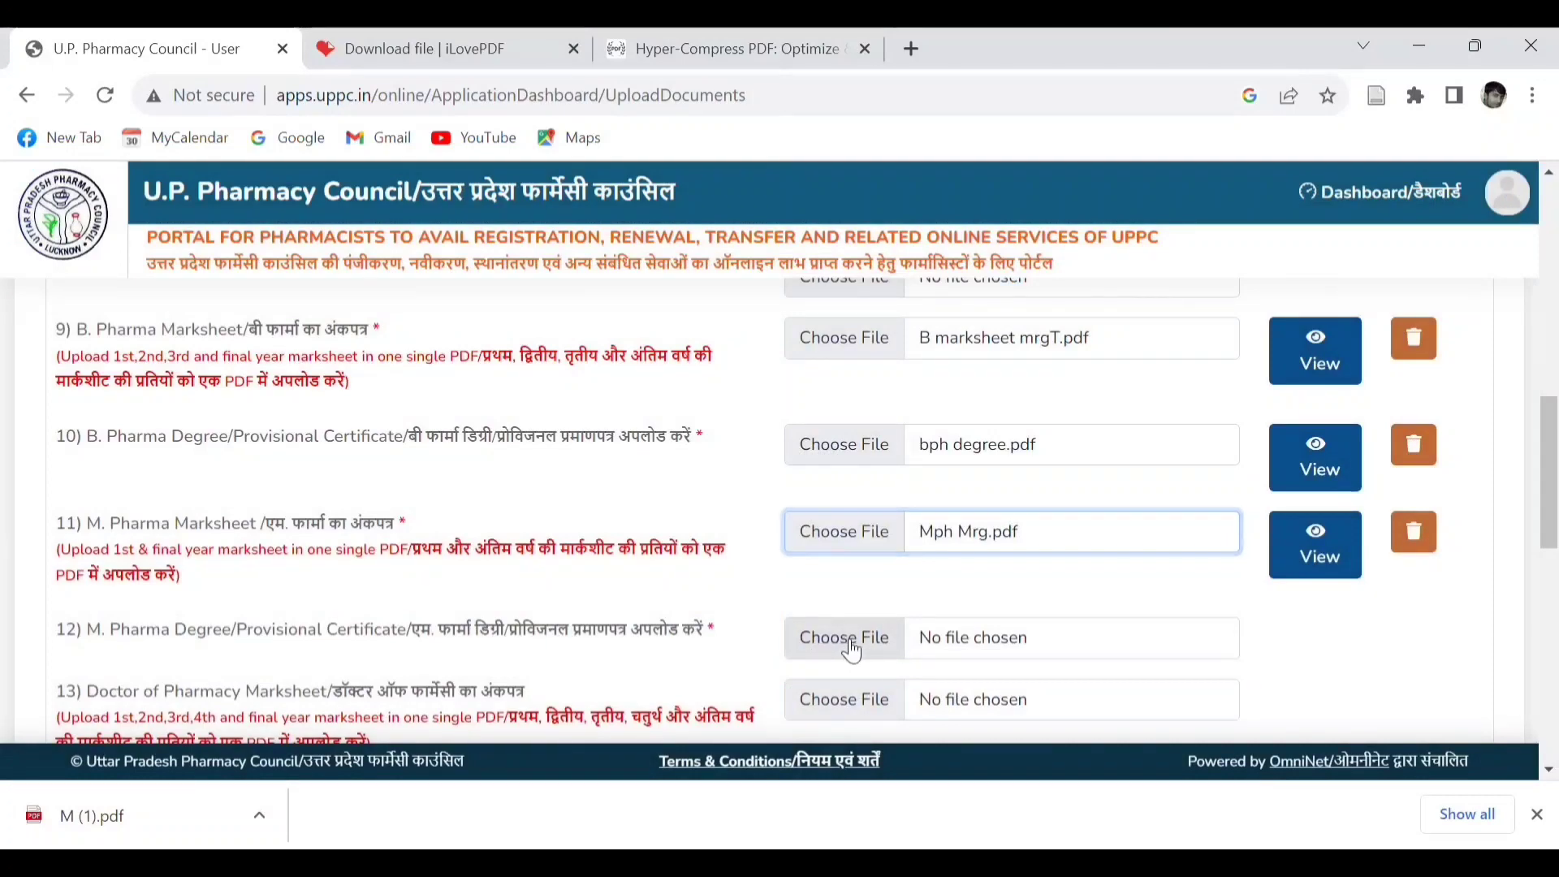
left_click(848, 643)
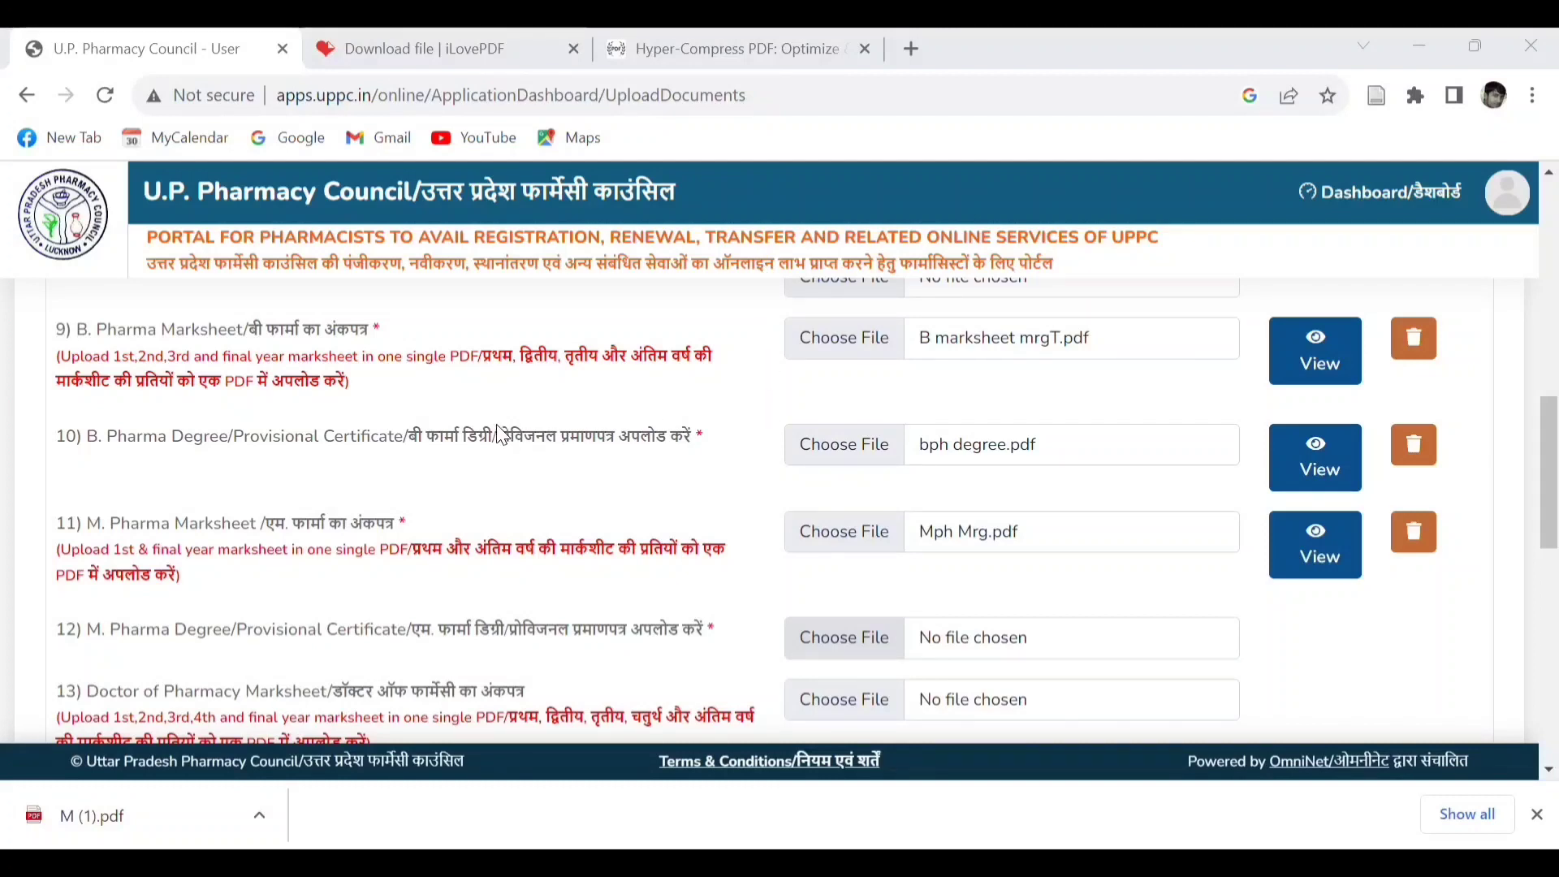
left_click(531, 585)
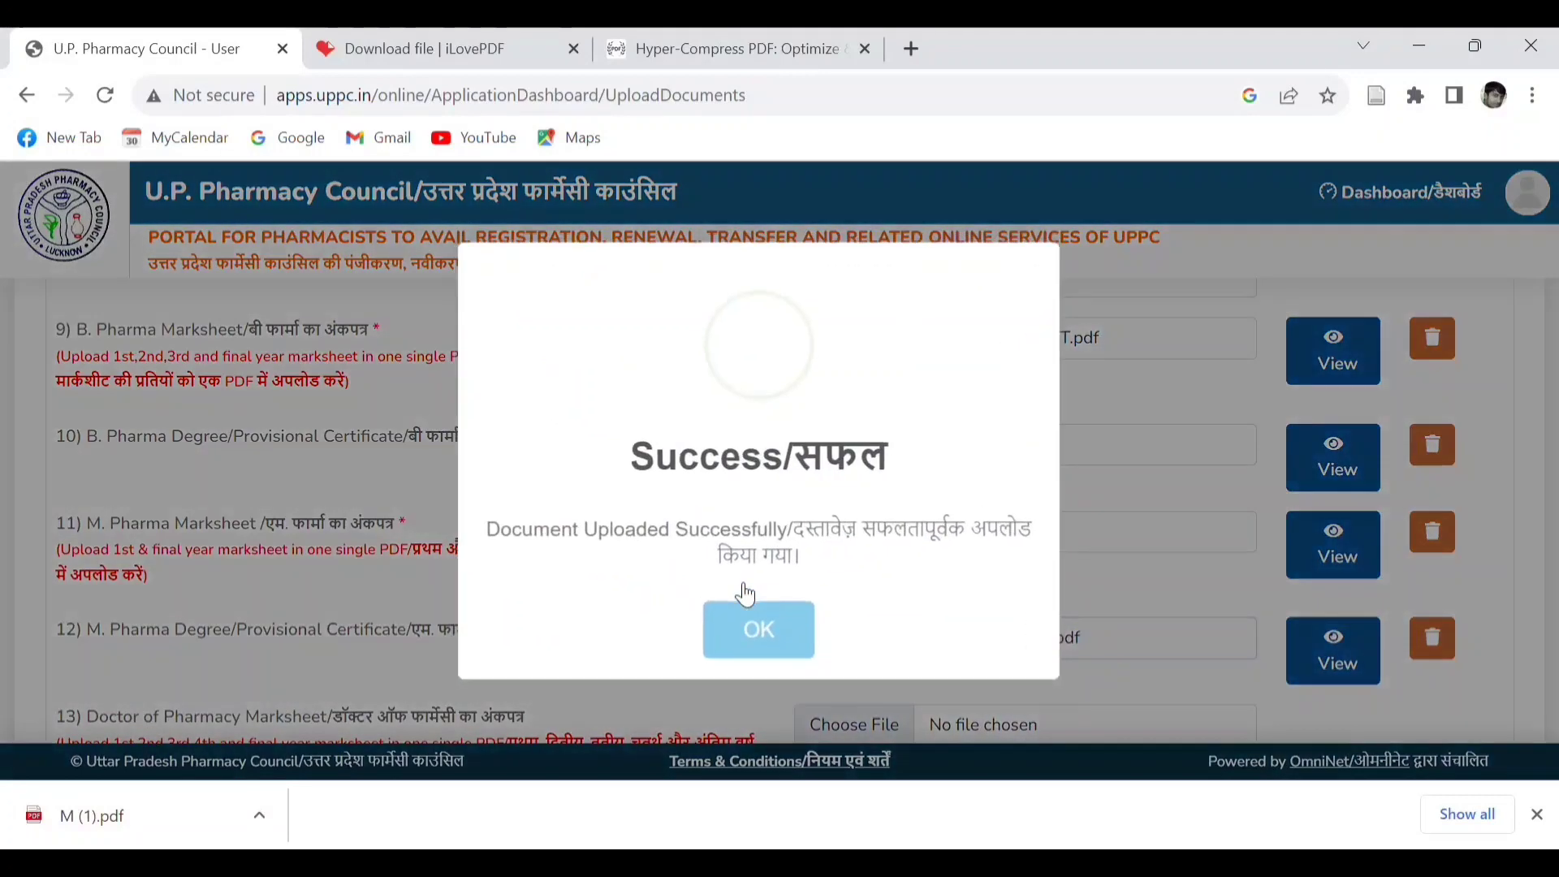
left_click(757, 628)
scroll(751, 627, "down", 3)
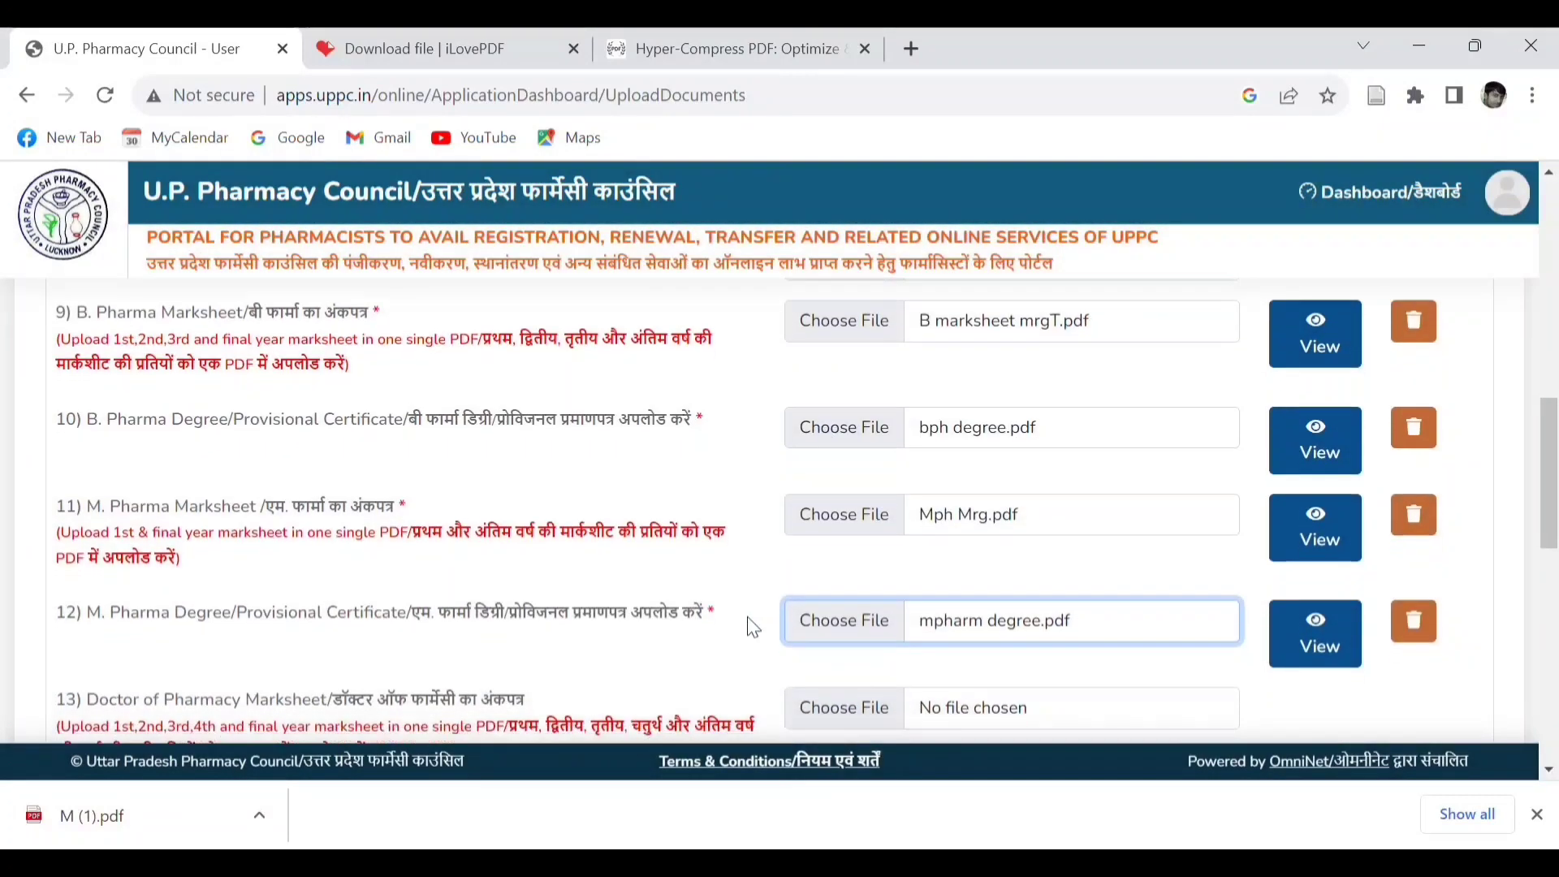
scroll(754, 627, "down", 3)
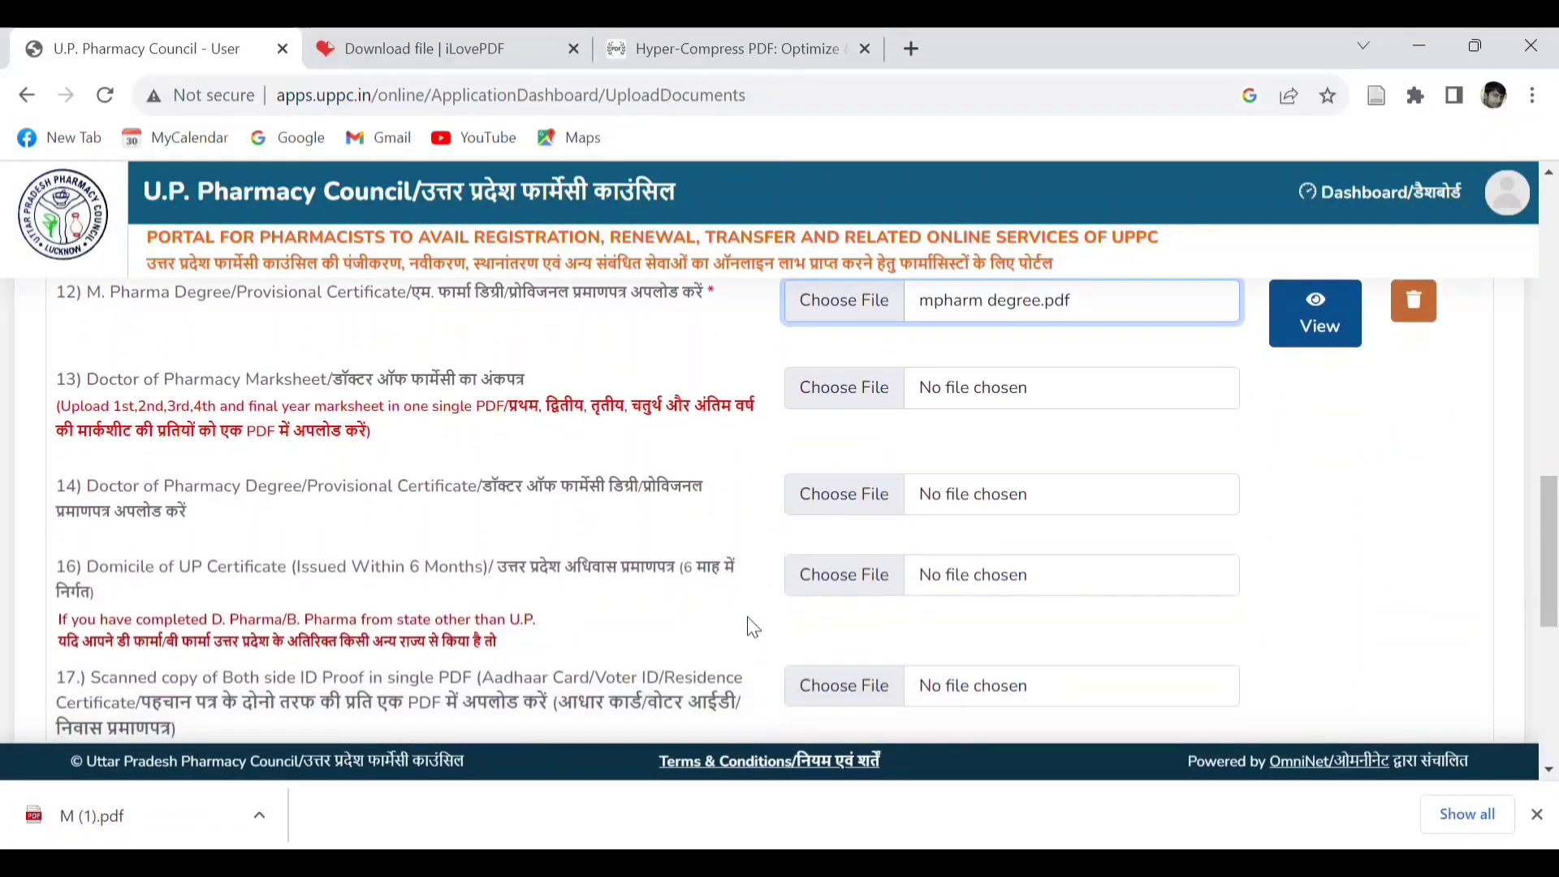
scroll(754, 628, "down", 1)
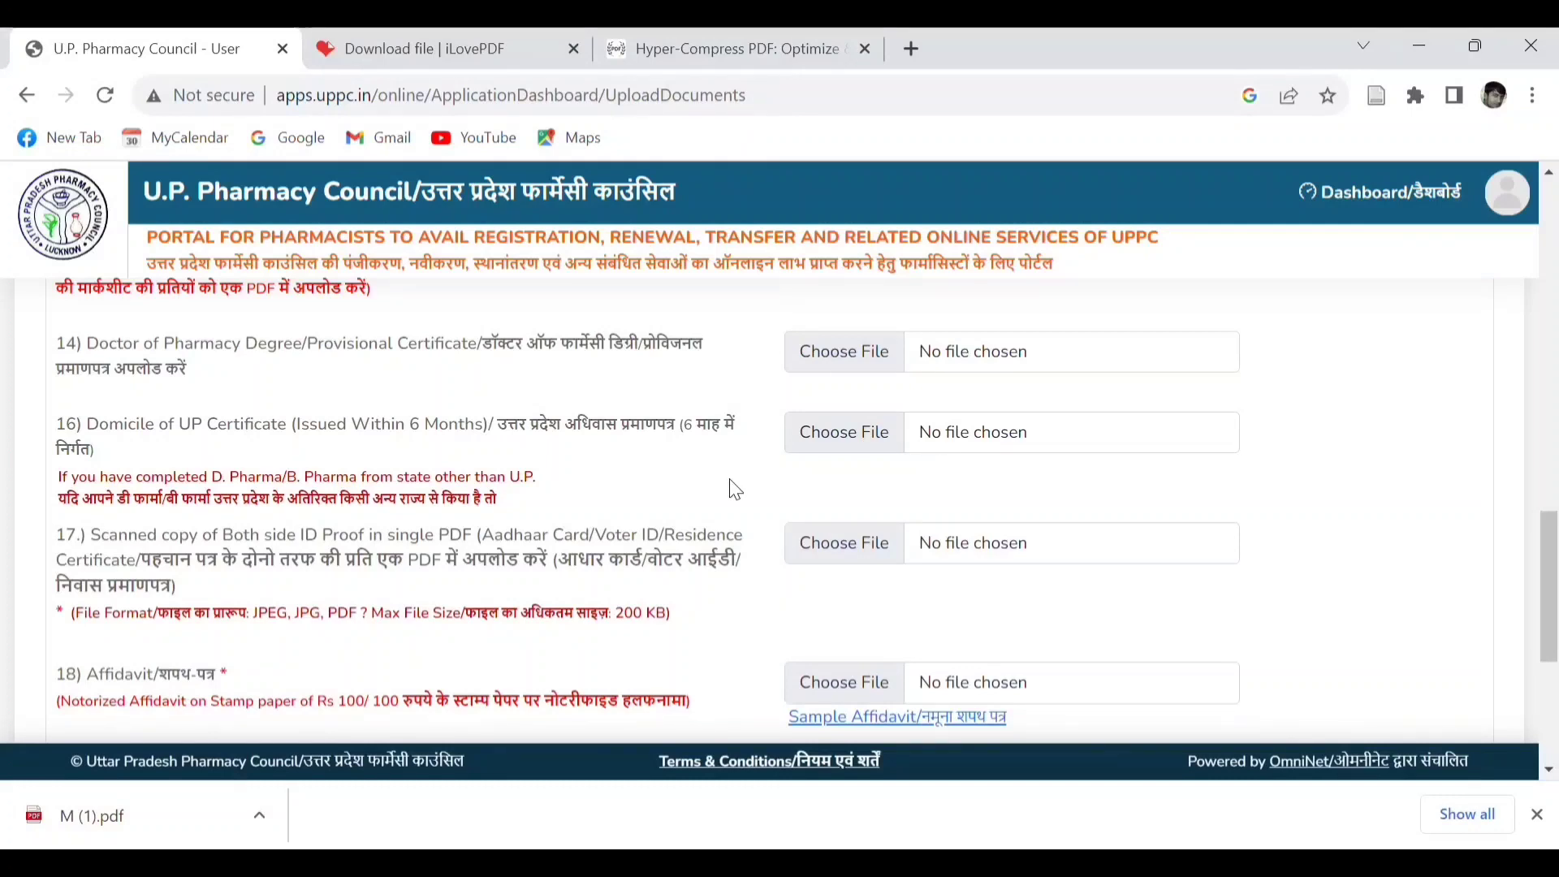
scroll(735, 490, "up", 3)
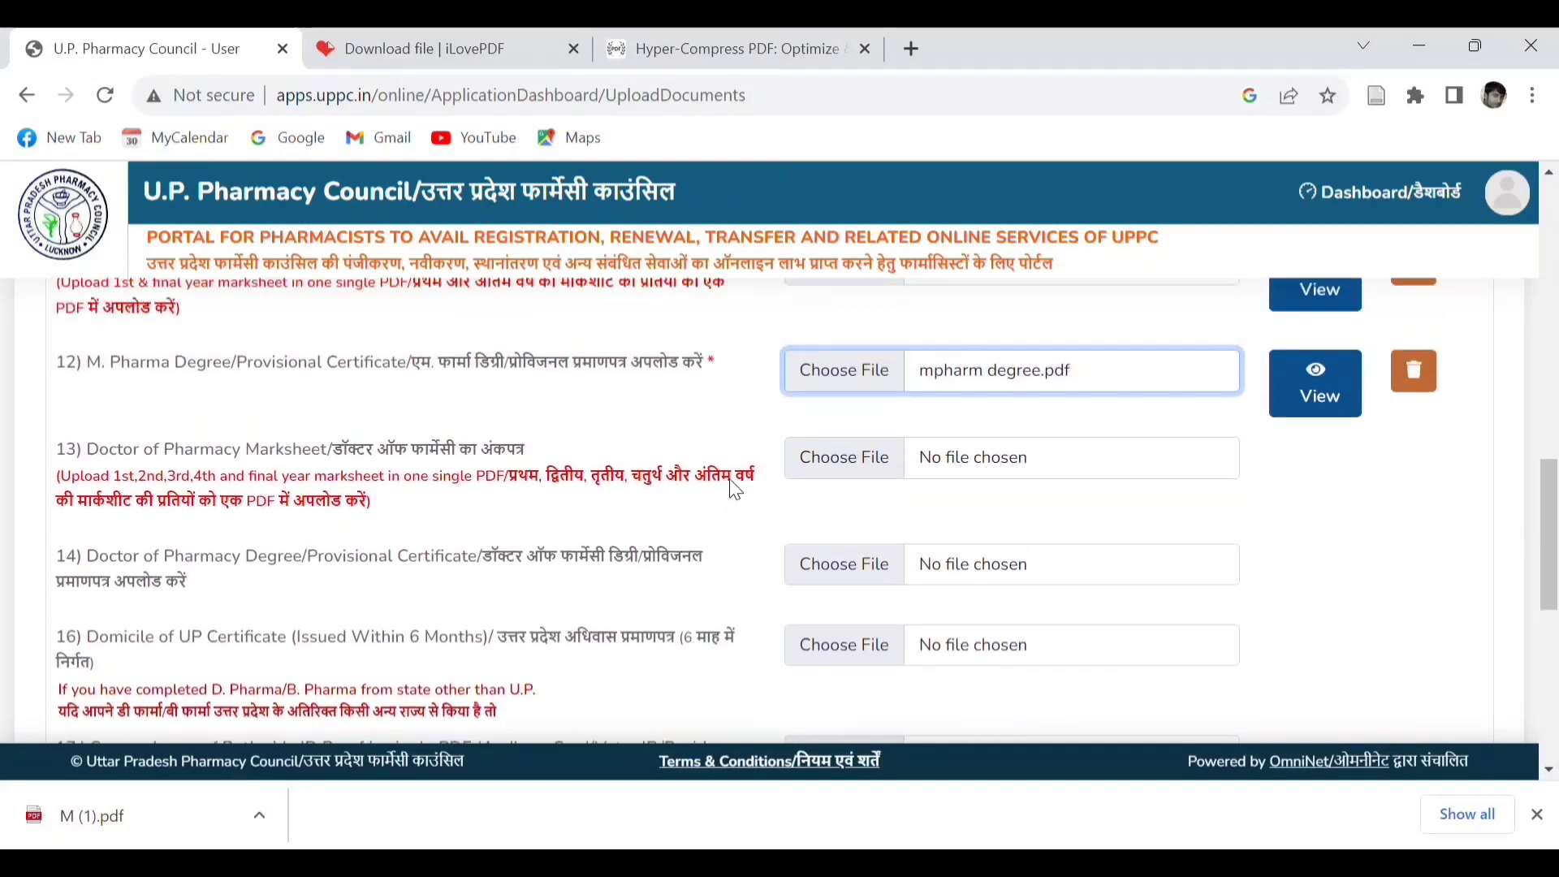
scroll(734, 490, "up", 3)
scroll(734, 490, "down", 4)
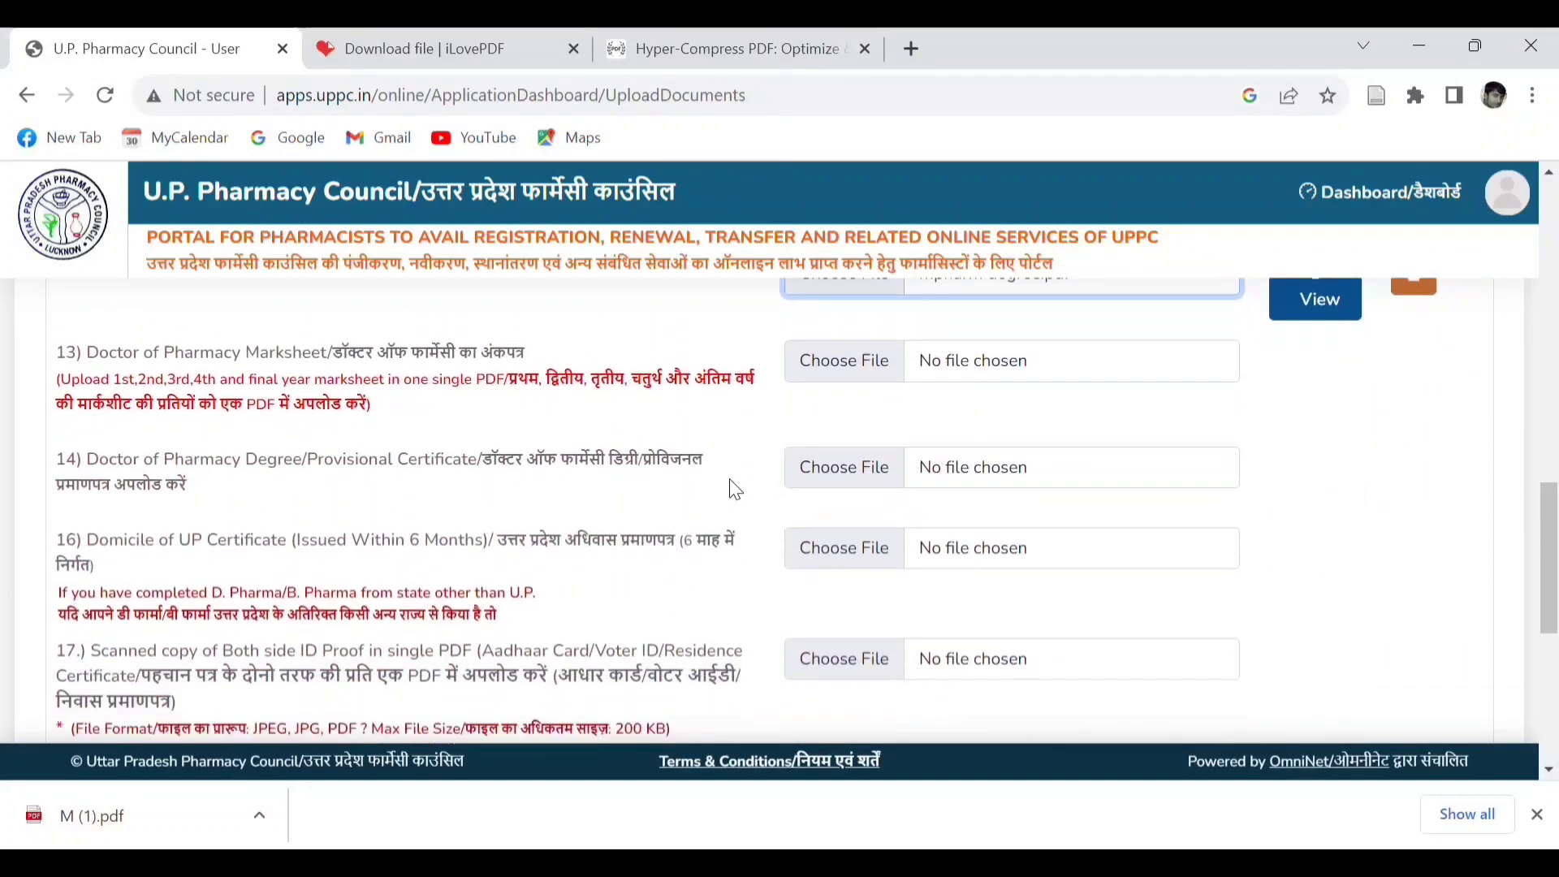
scroll(735, 489, "down", 3)
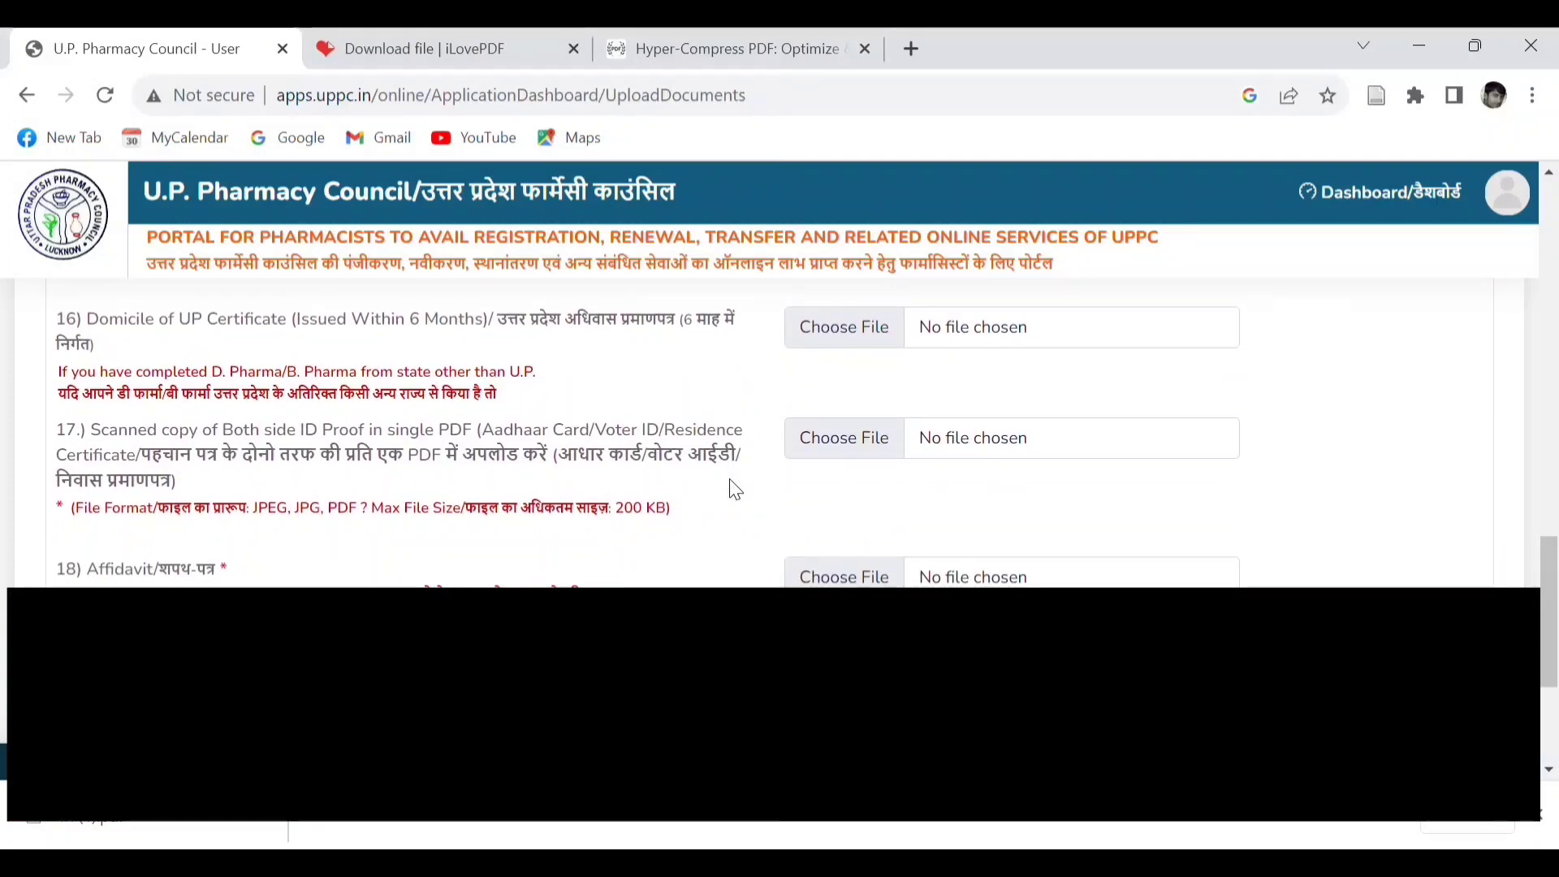
scroll(734, 489, "down", 1)
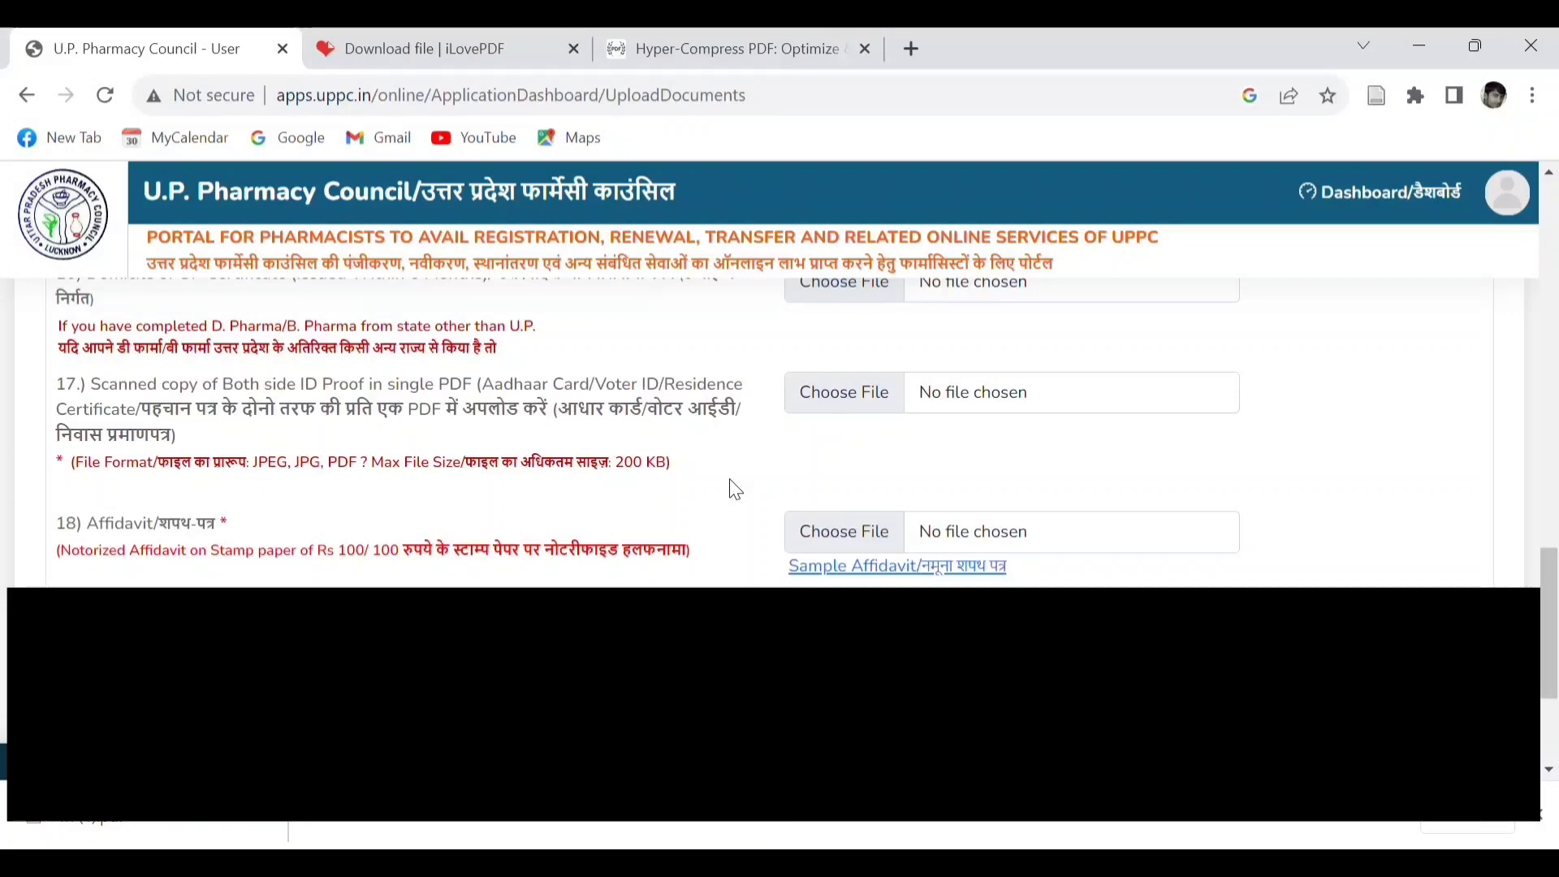
left_click(843, 861)
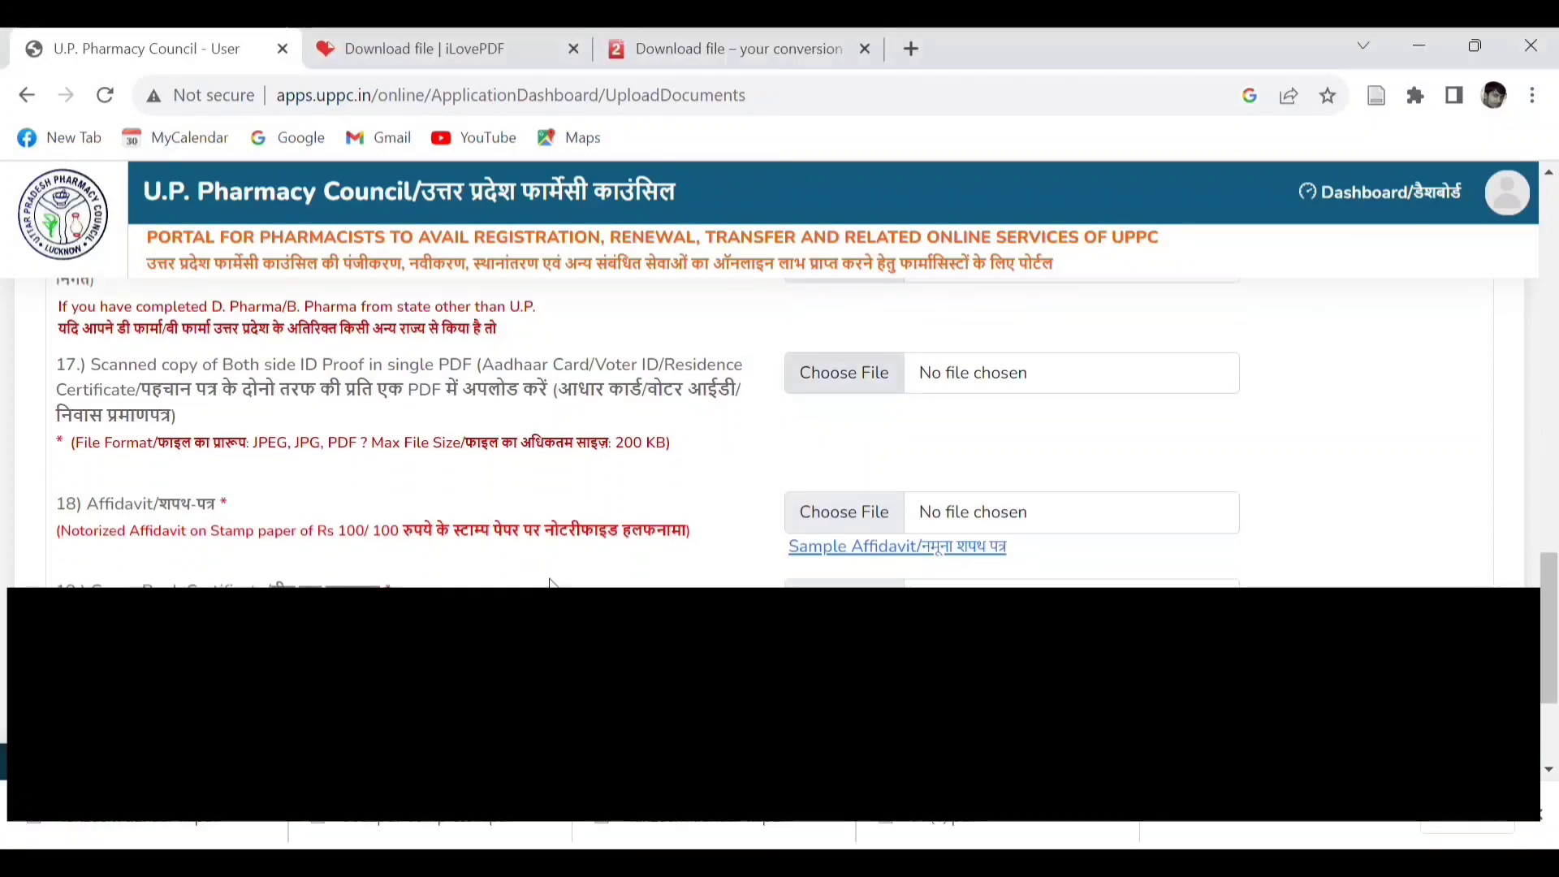
- Upload the compressed ID proof and afdvt reg.pdf as the affidavit, then tick the declaration
left_click(549, 580)
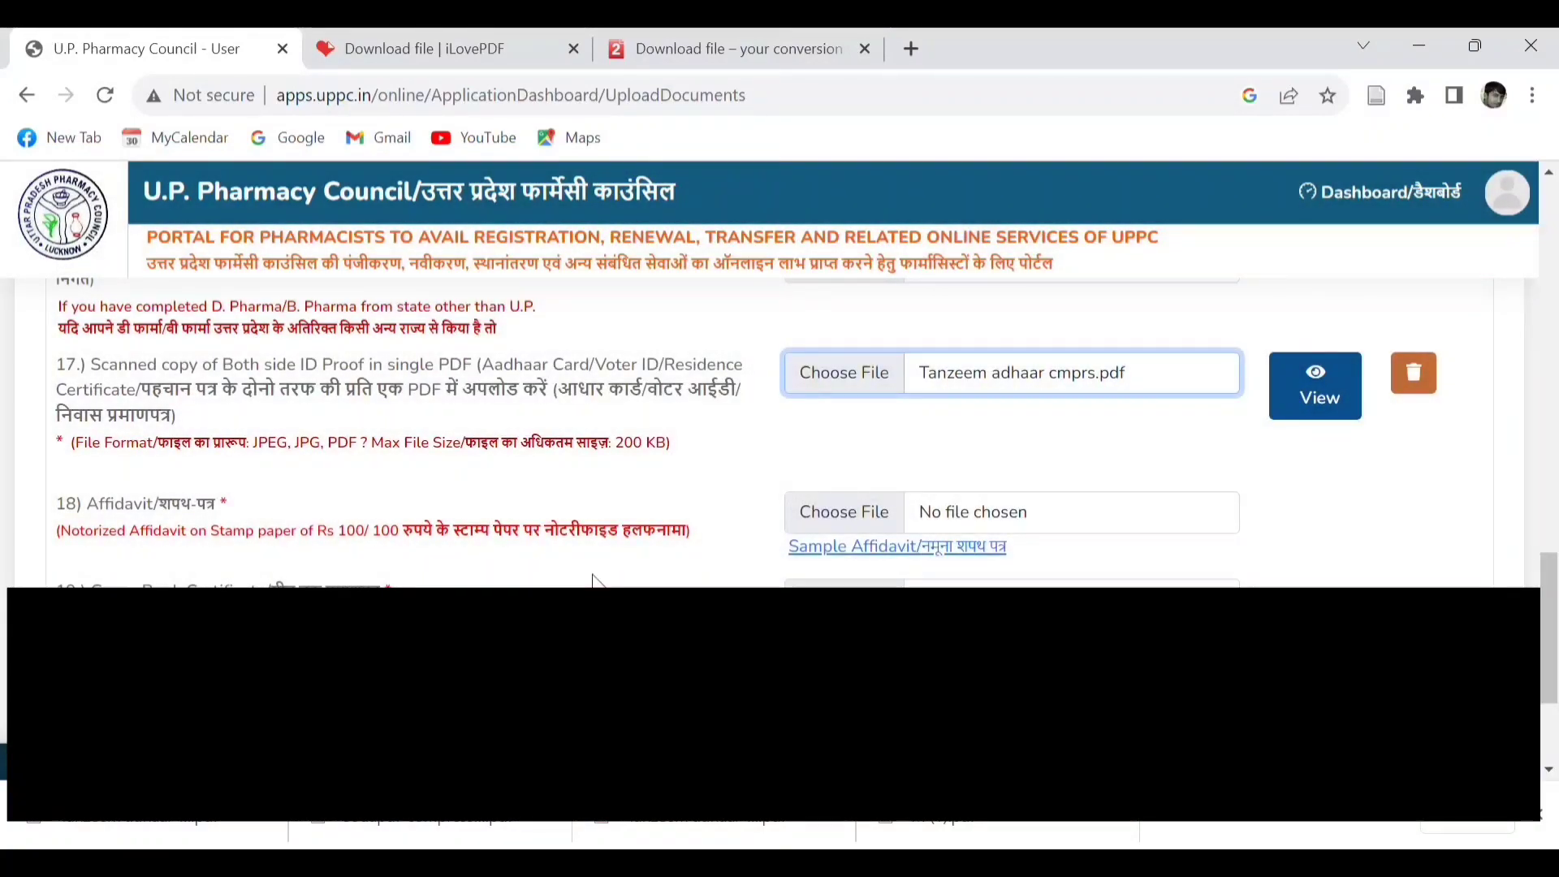
left_click(841, 530)
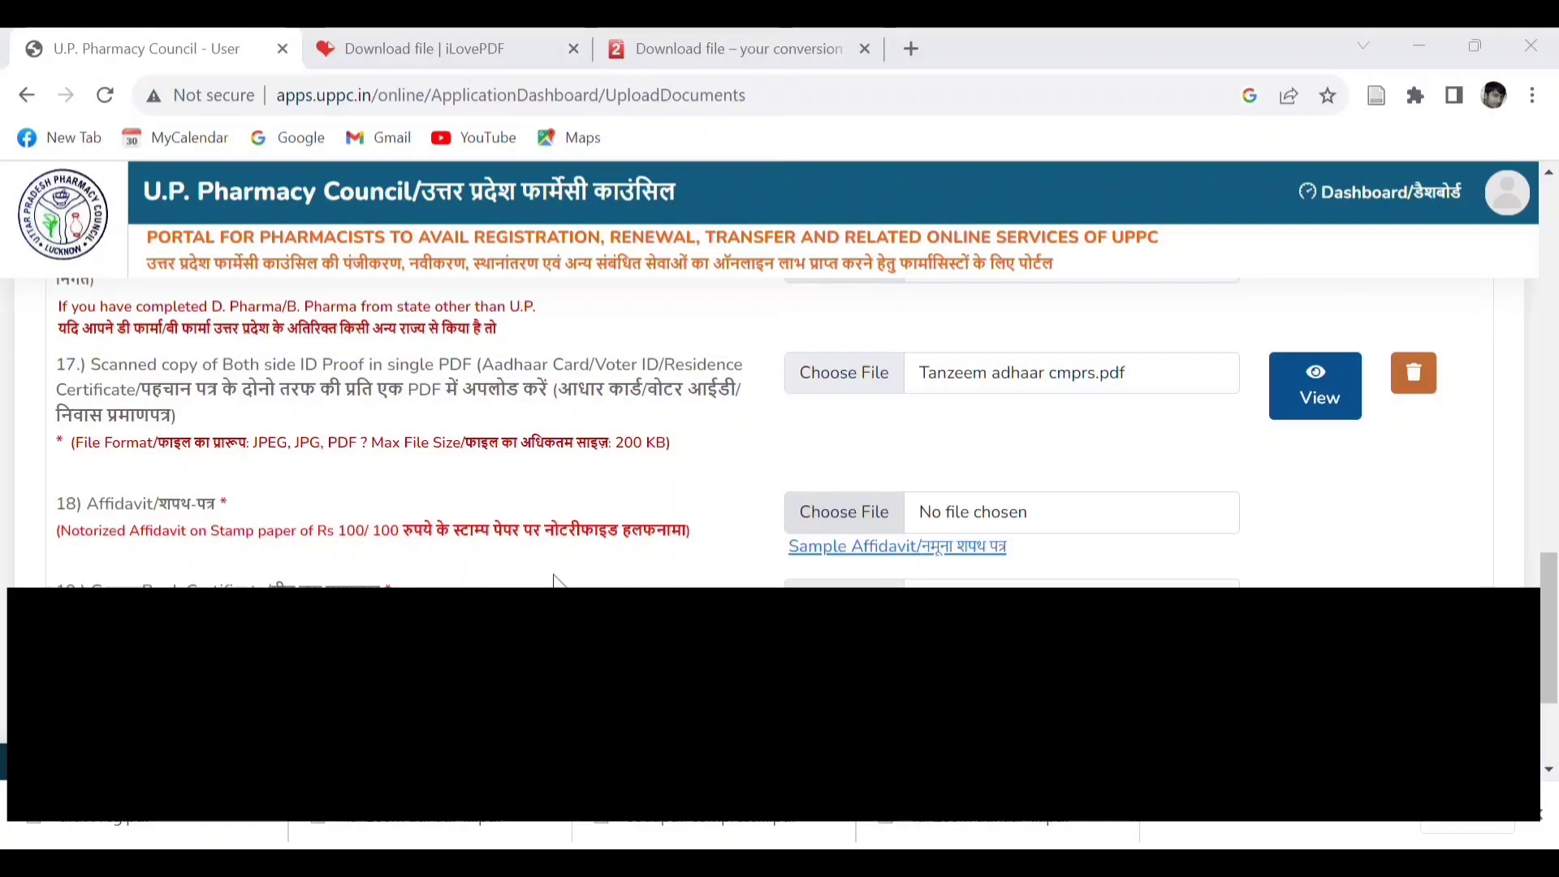
left_click(555, 576)
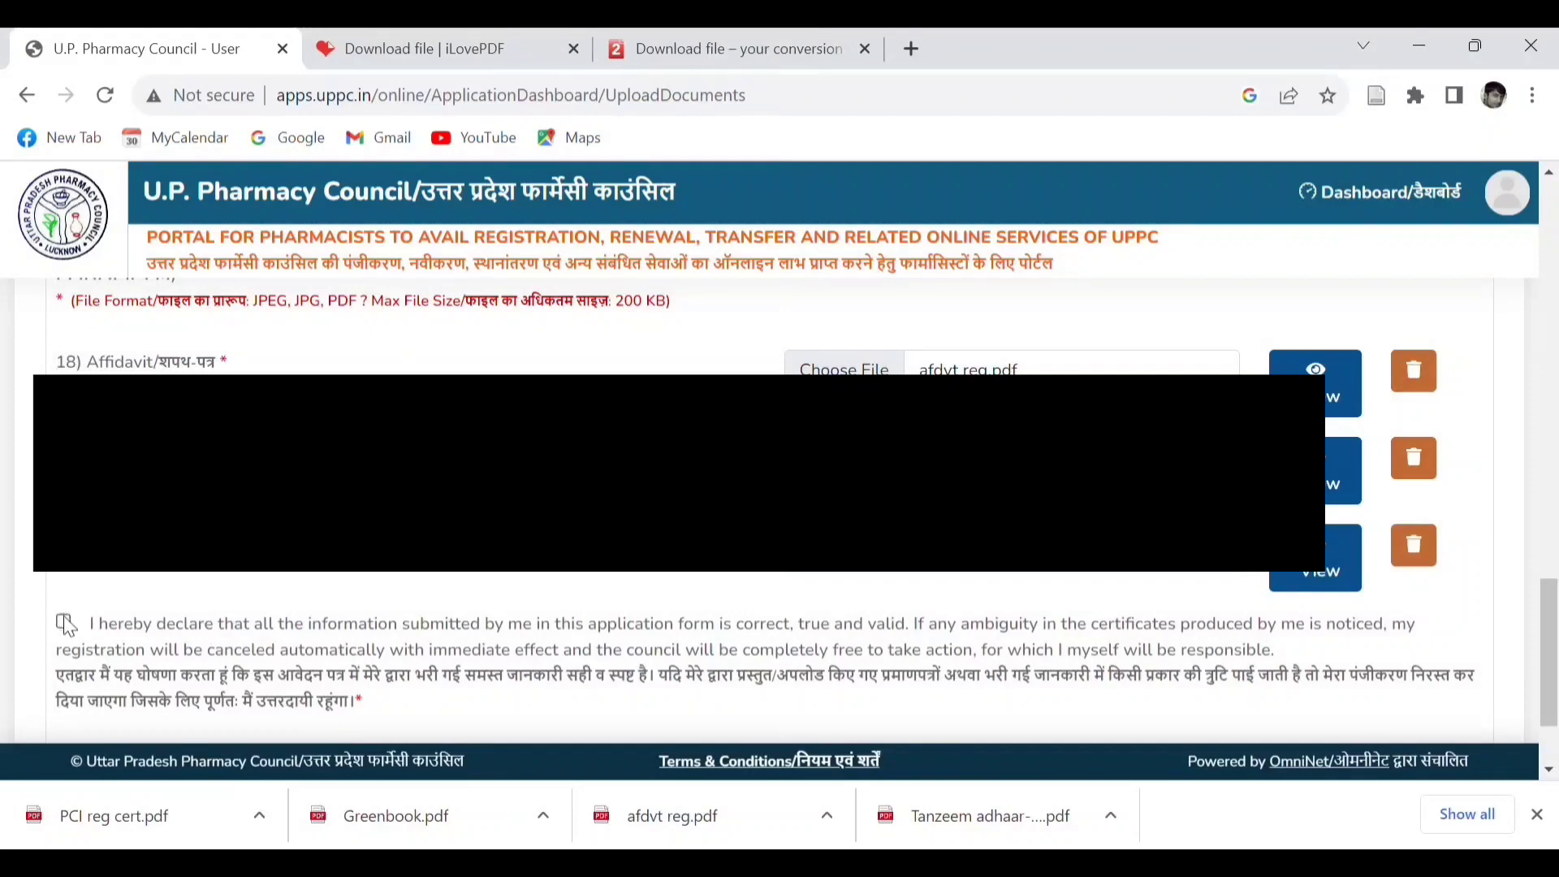
left_click(67, 624)
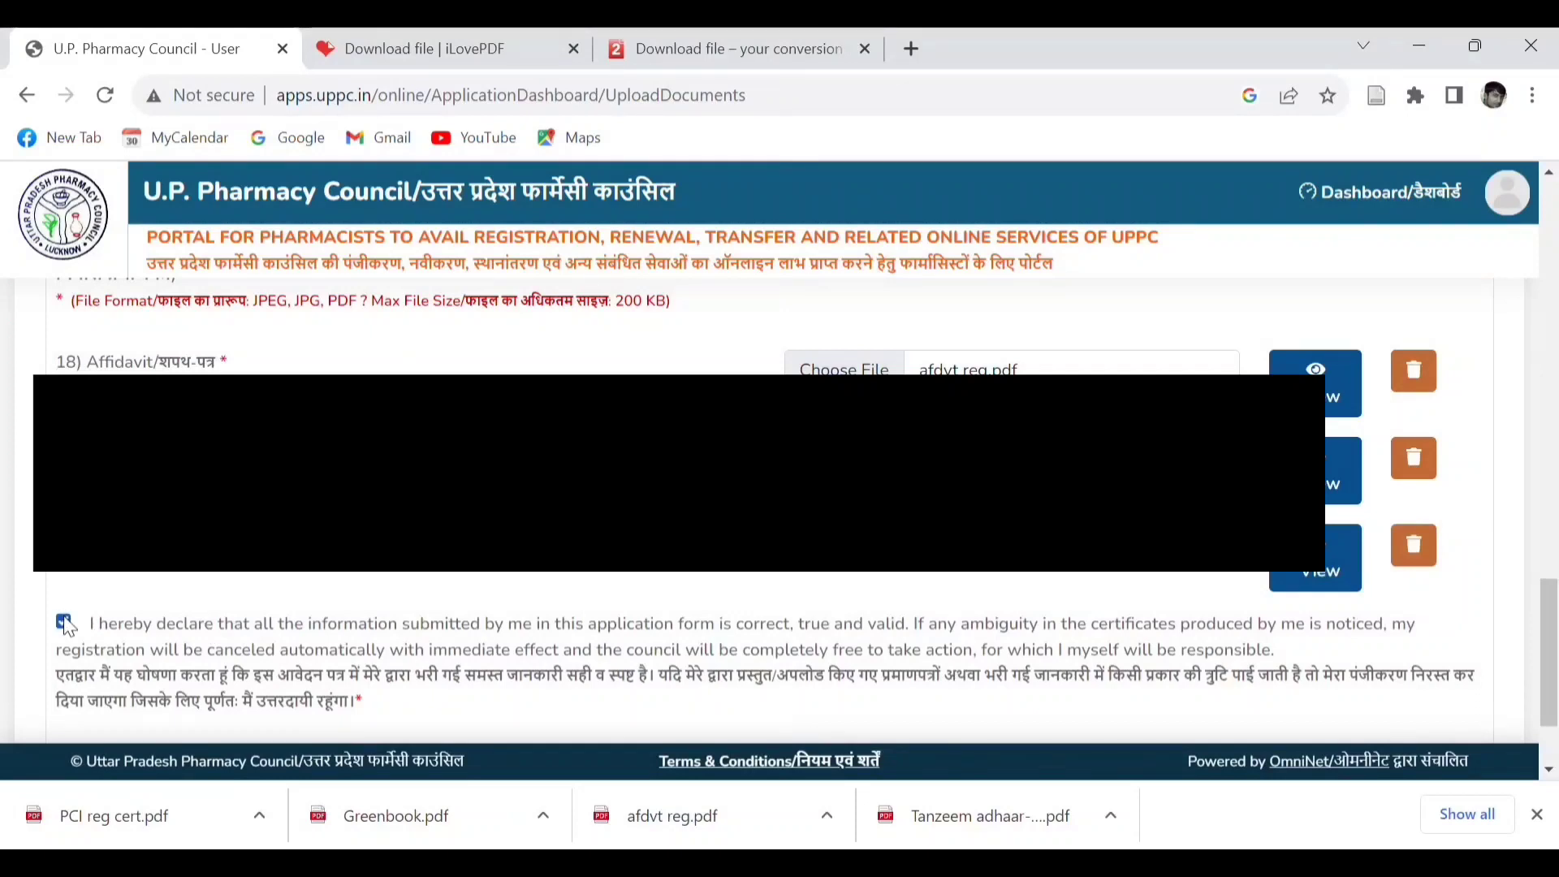
left_click(1539, 816)
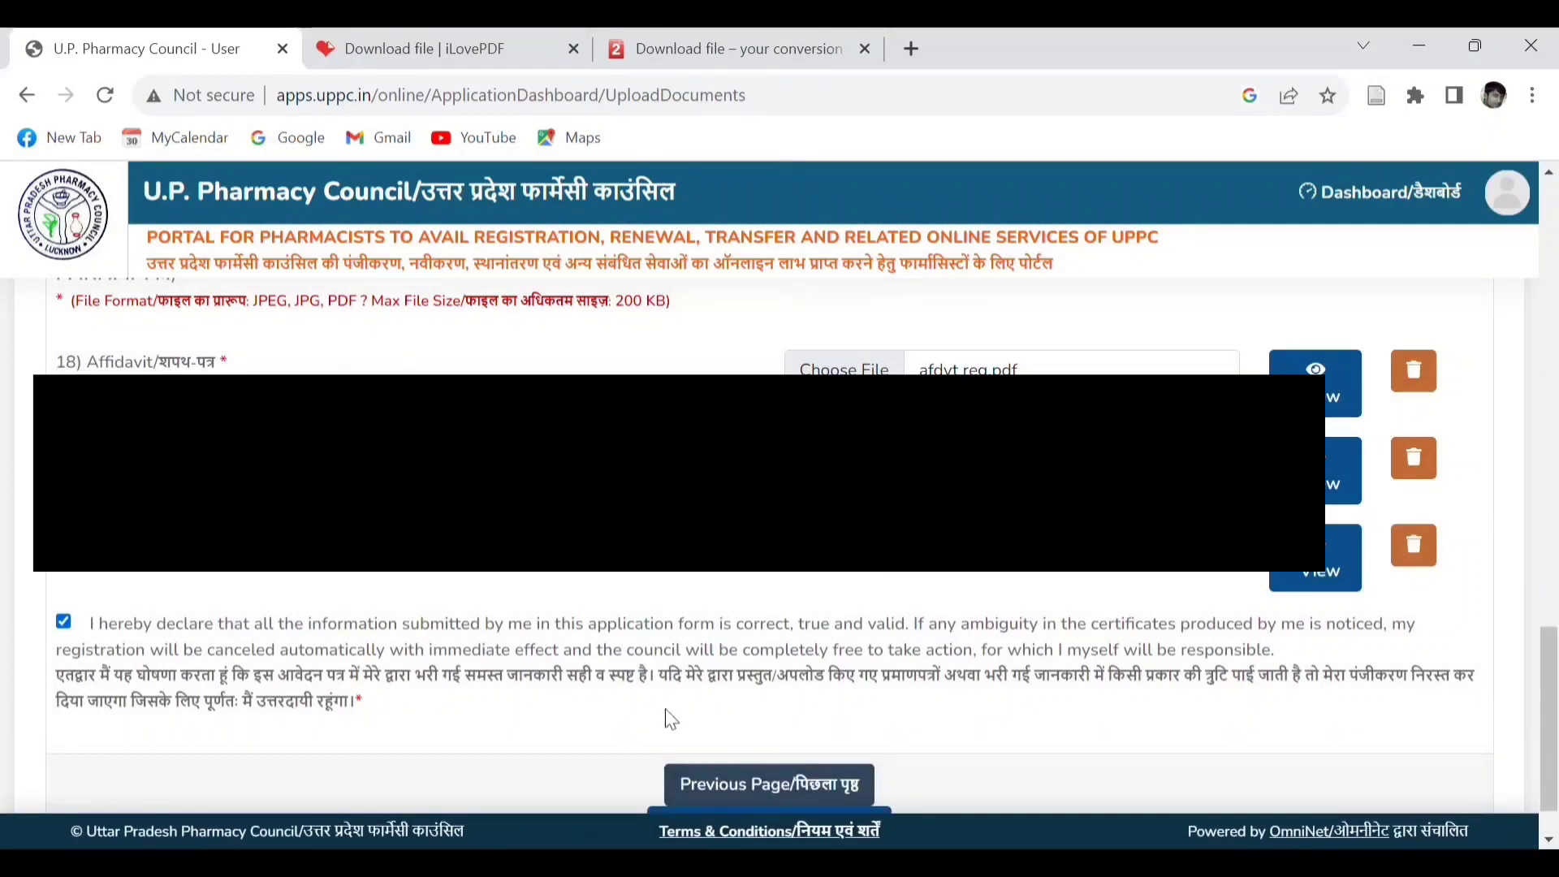
- Review every entry in the Upload Documents list, then choose Save & Next
scroll(621, 690, "down", 1)
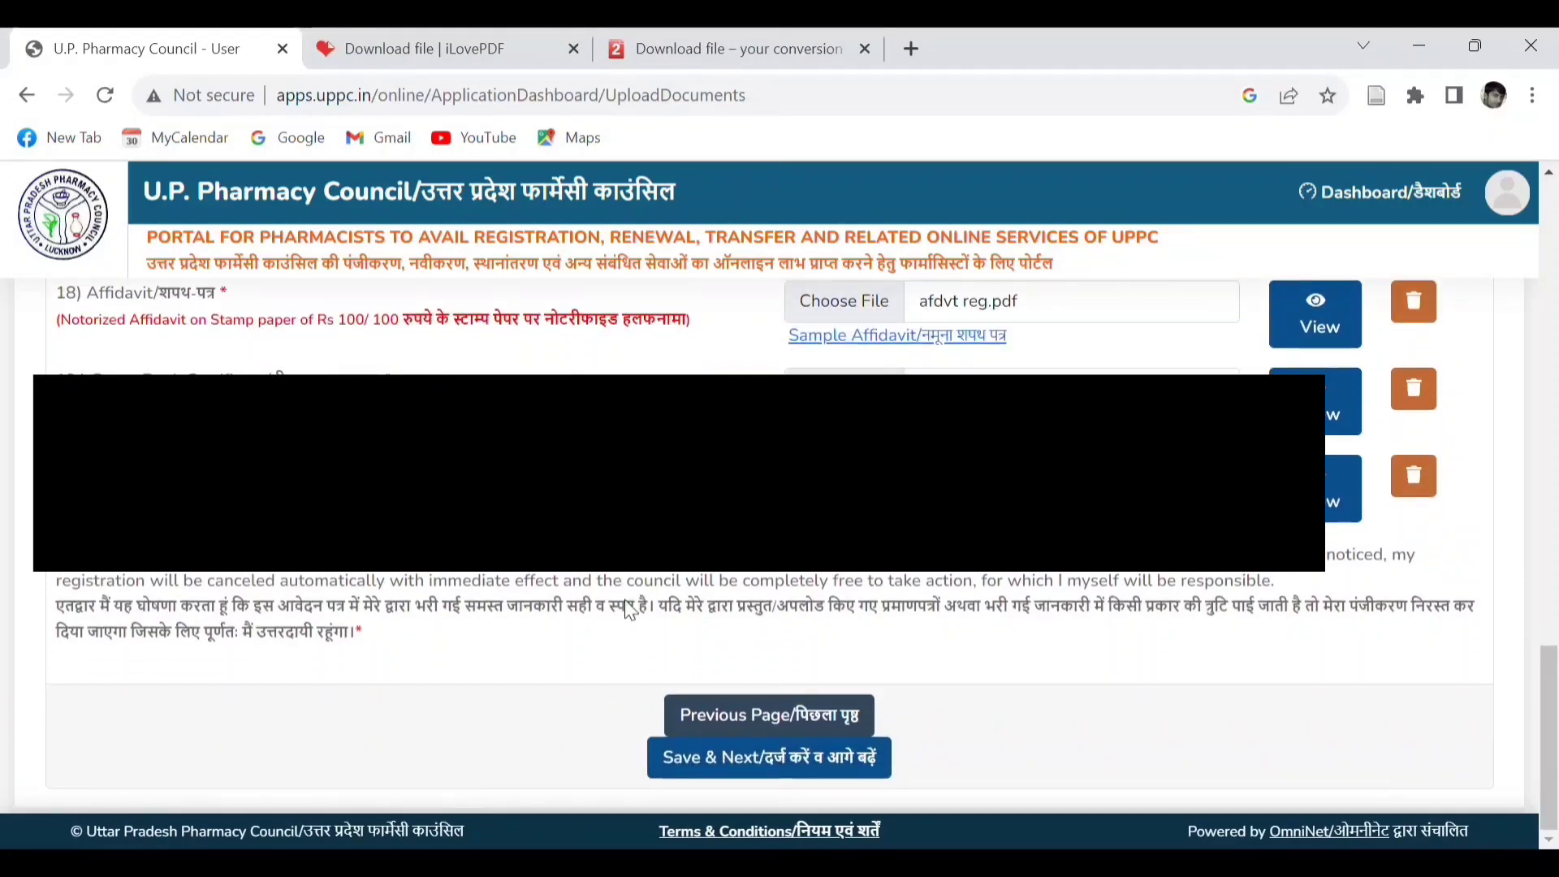
scroll(640, 599, "up", 15)
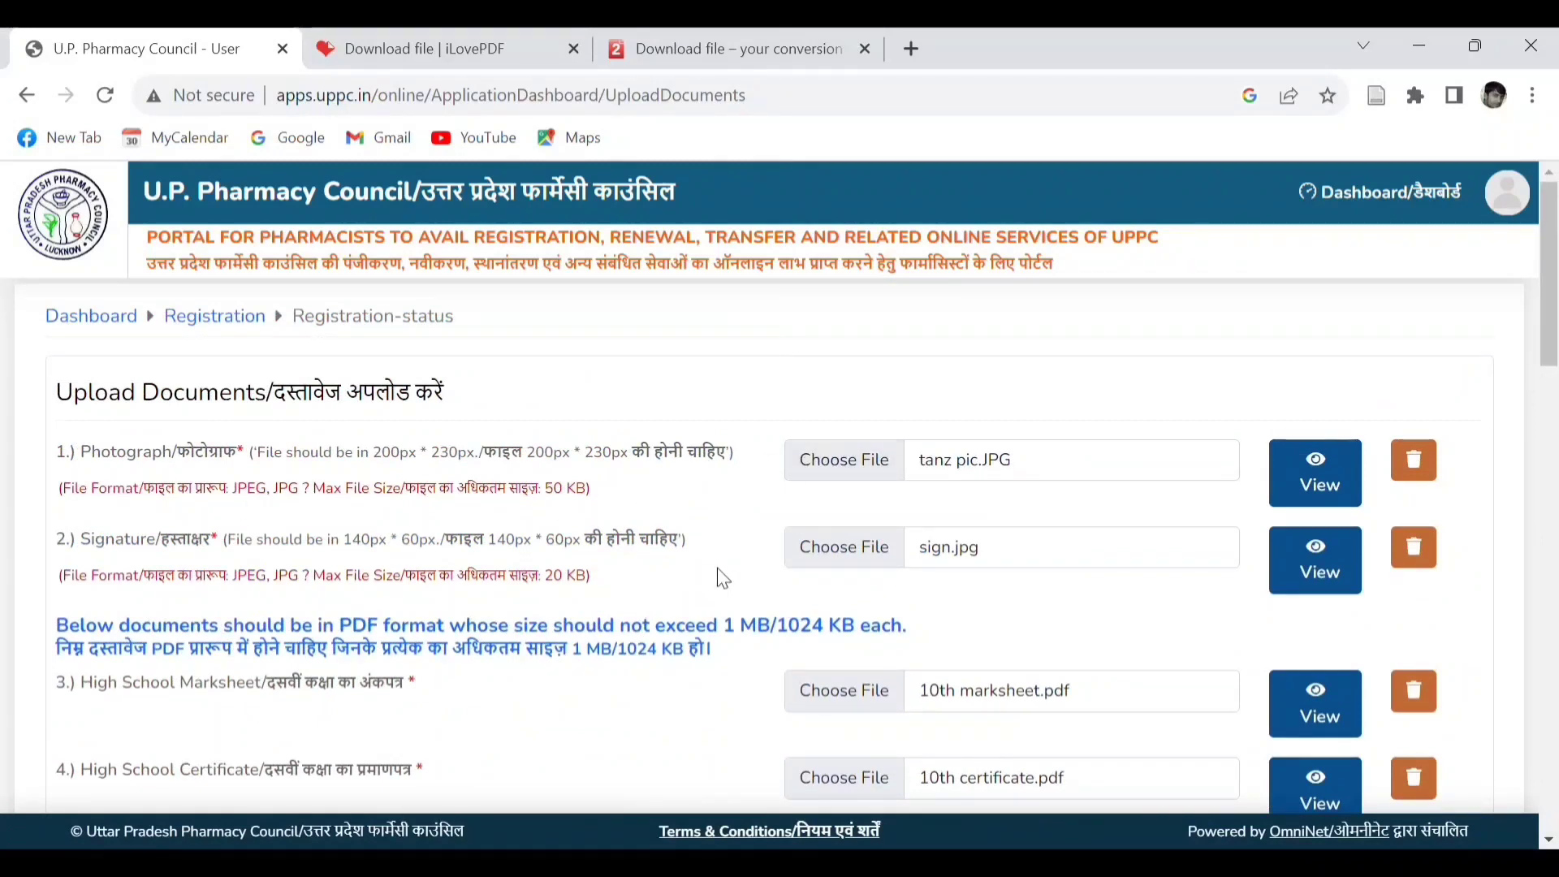
scroll(722, 578, "down", 3)
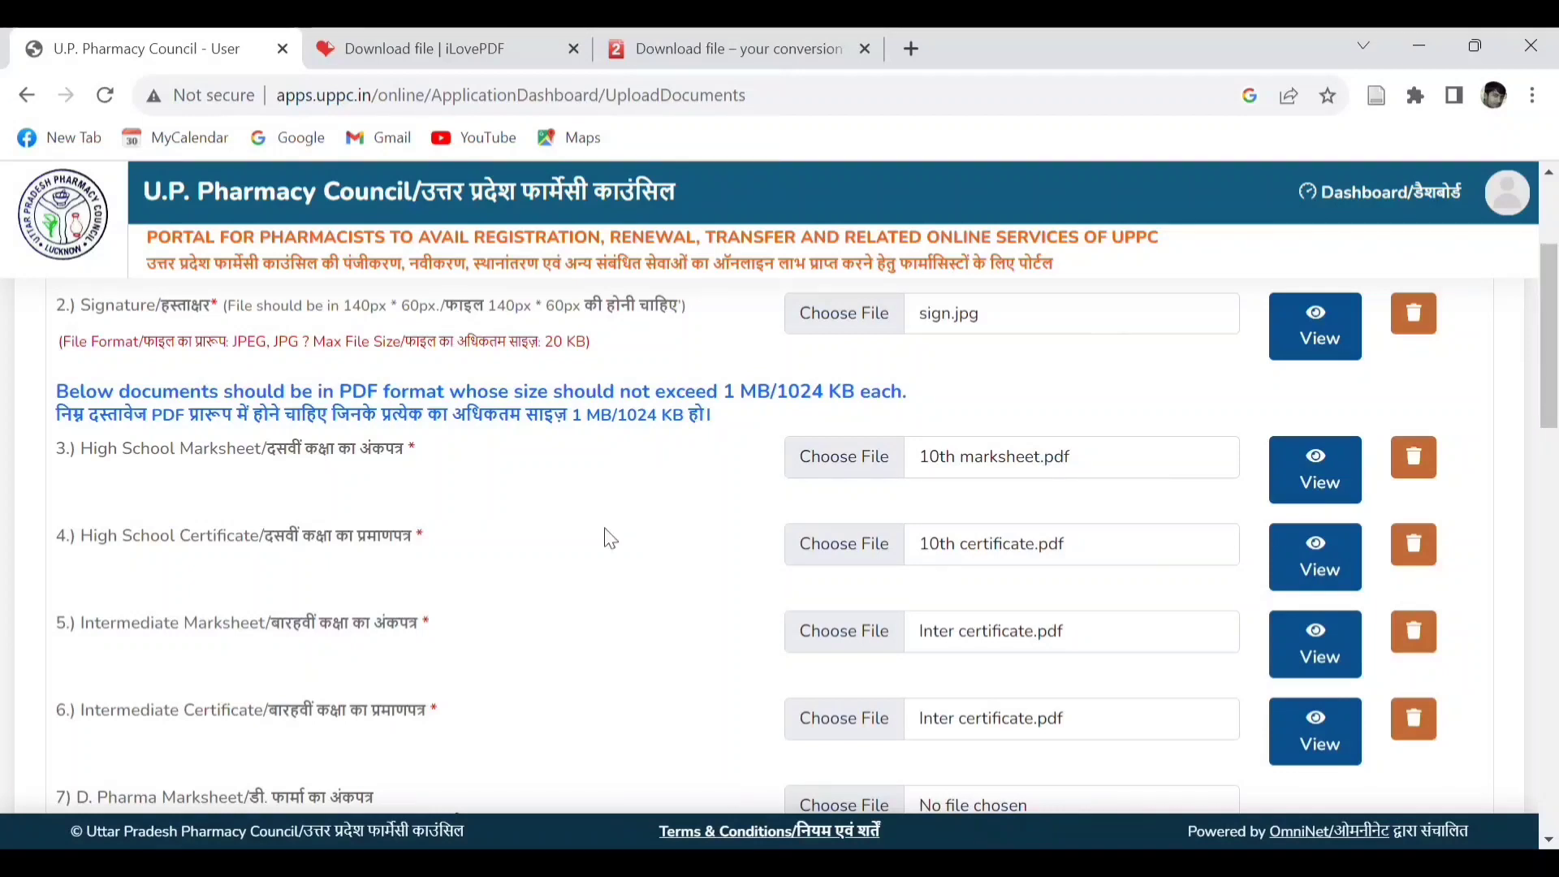
scroll(611, 538, "down", 1)
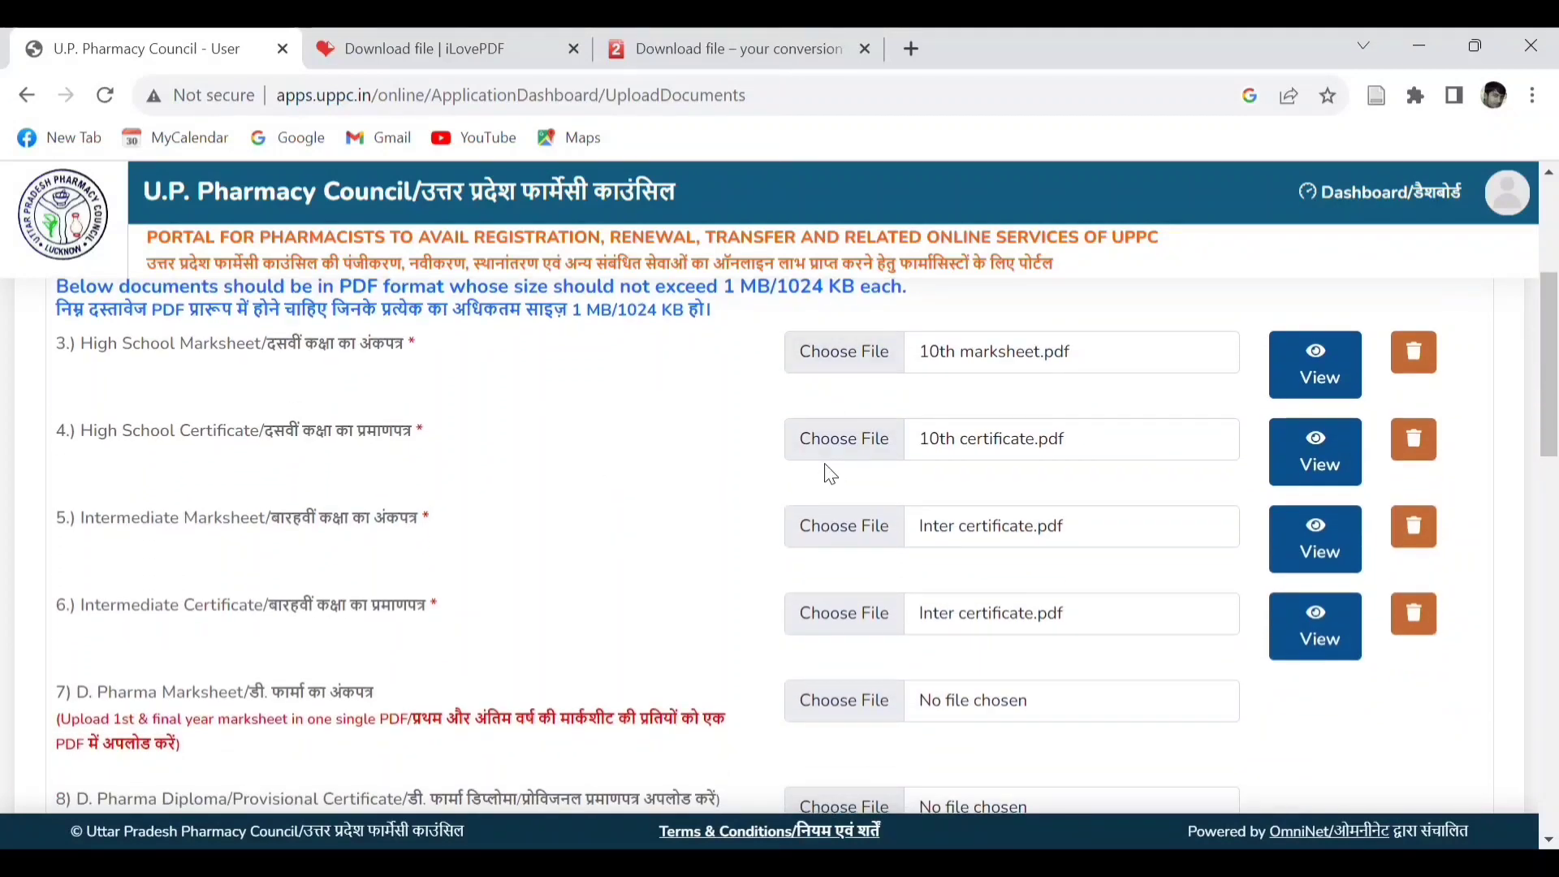
scroll(557, 617, "down", 3)
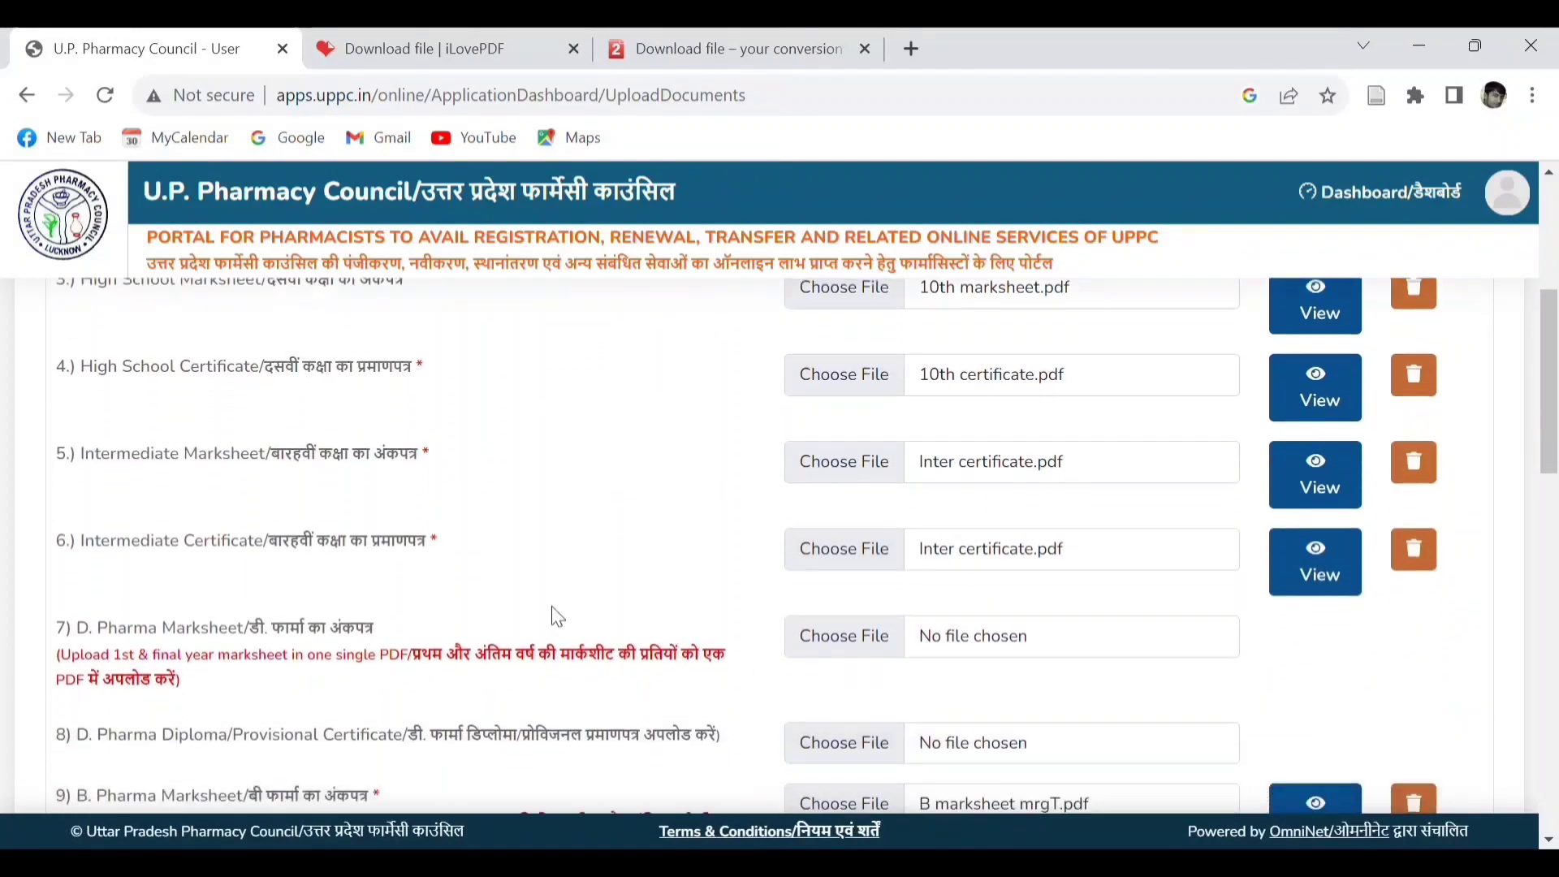
scroll(552, 605, "down", 1)
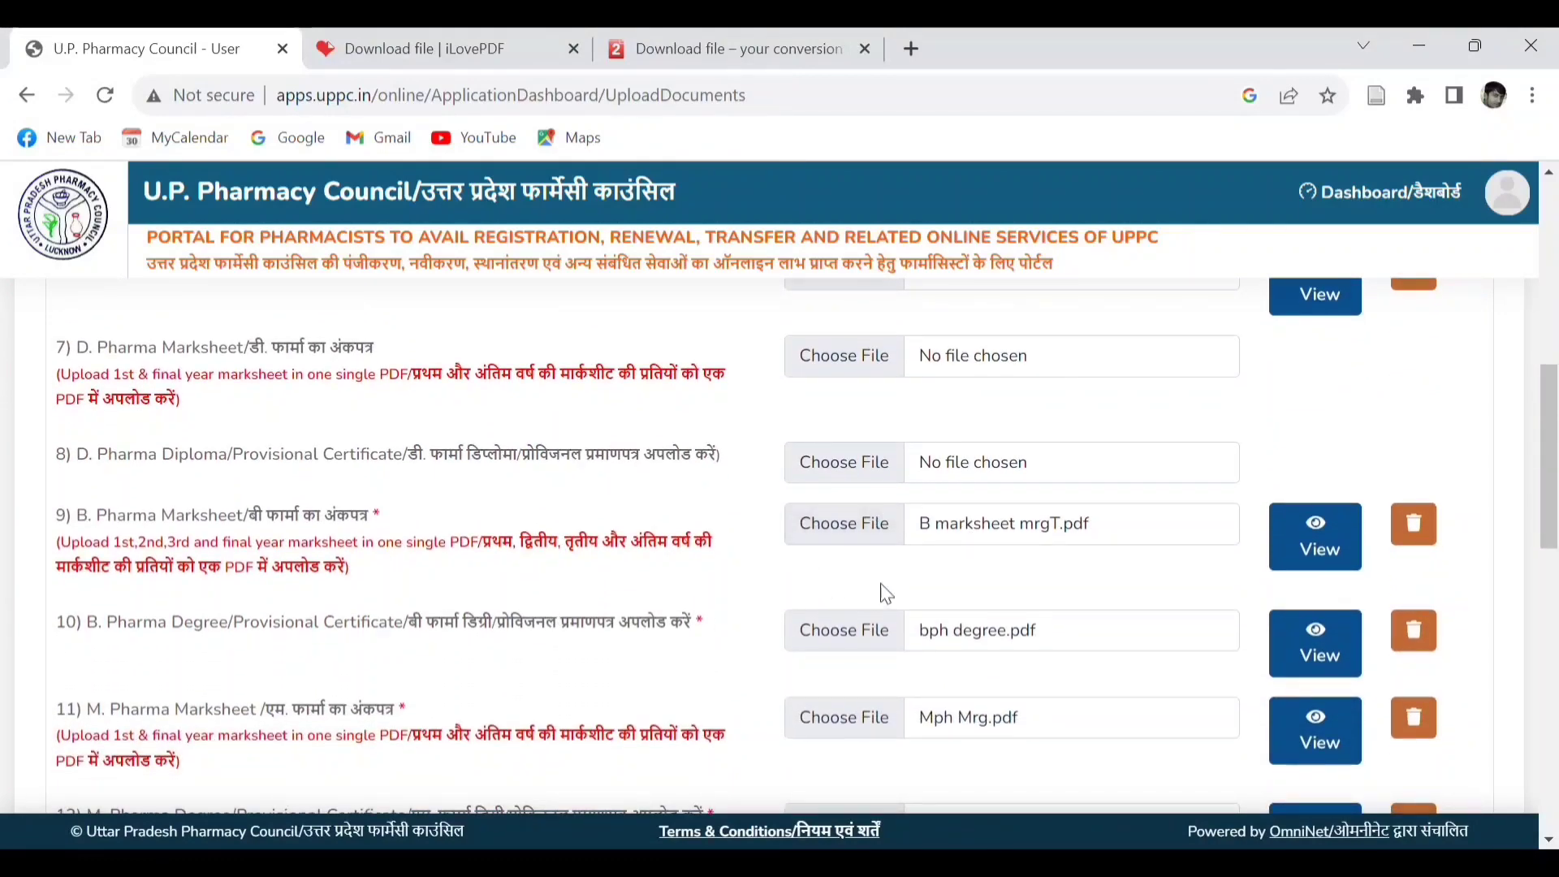
scroll(497, 658, "down", 2)
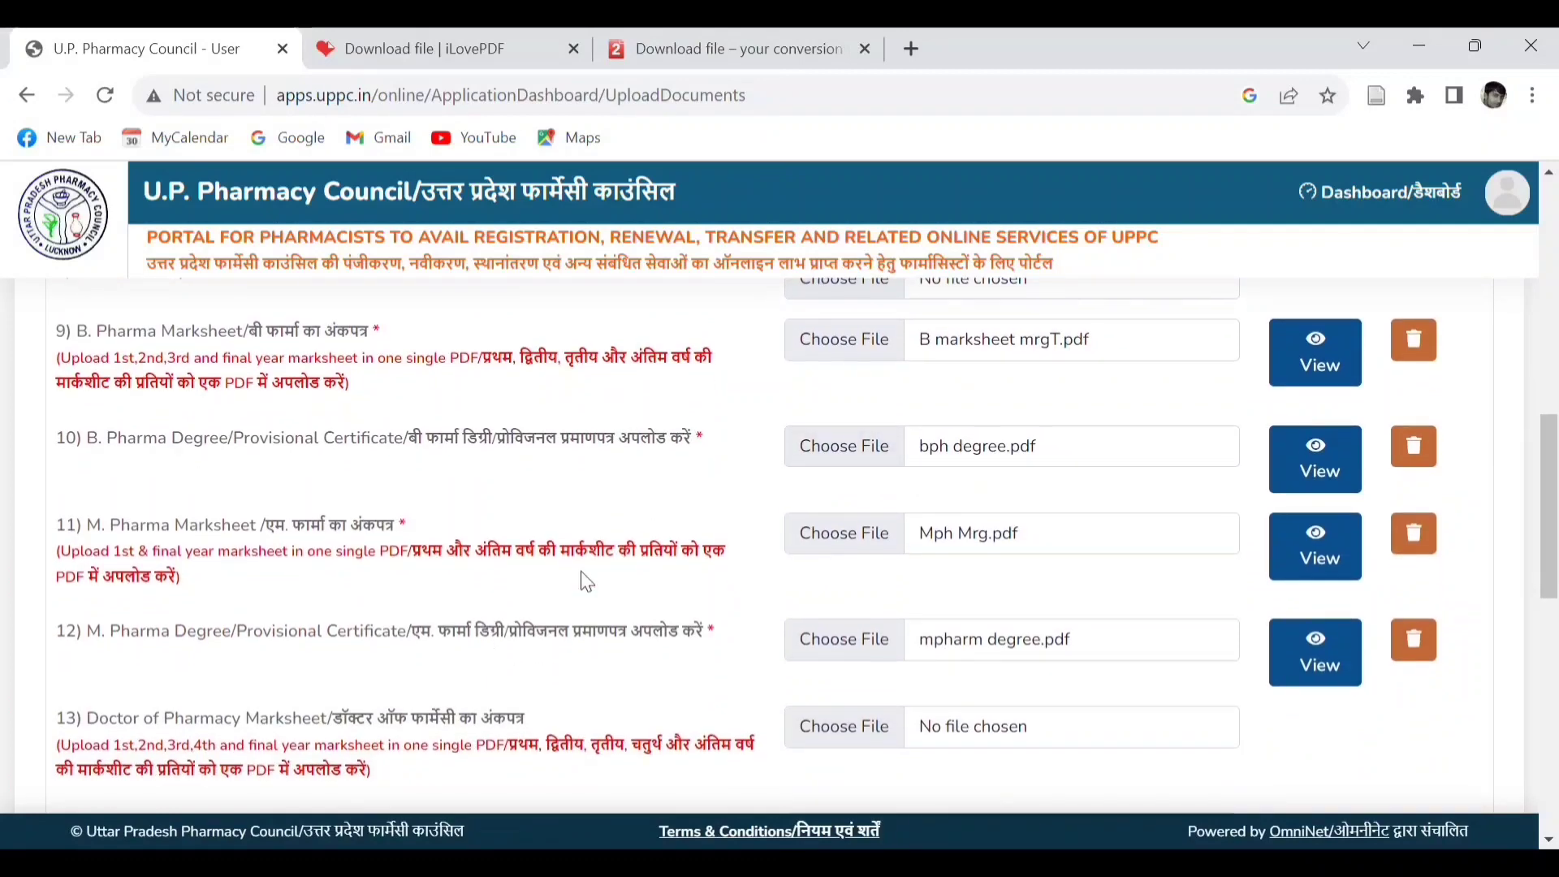
scroll(584, 581, "down", 2)
scroll(586, 582, "down", 3)
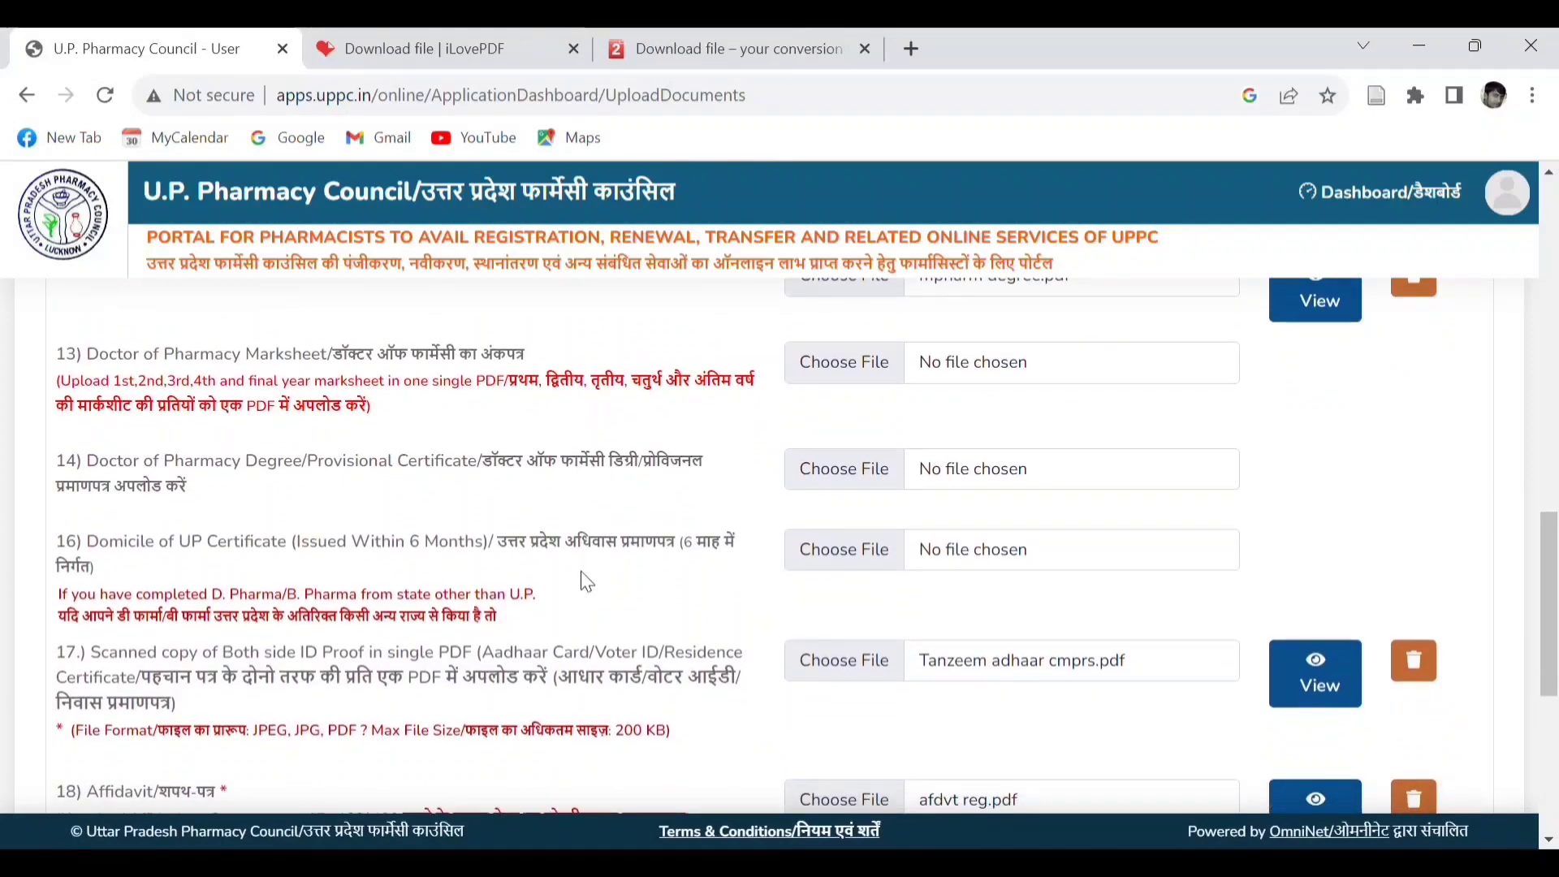
scroll(587, 583, "down", 1)
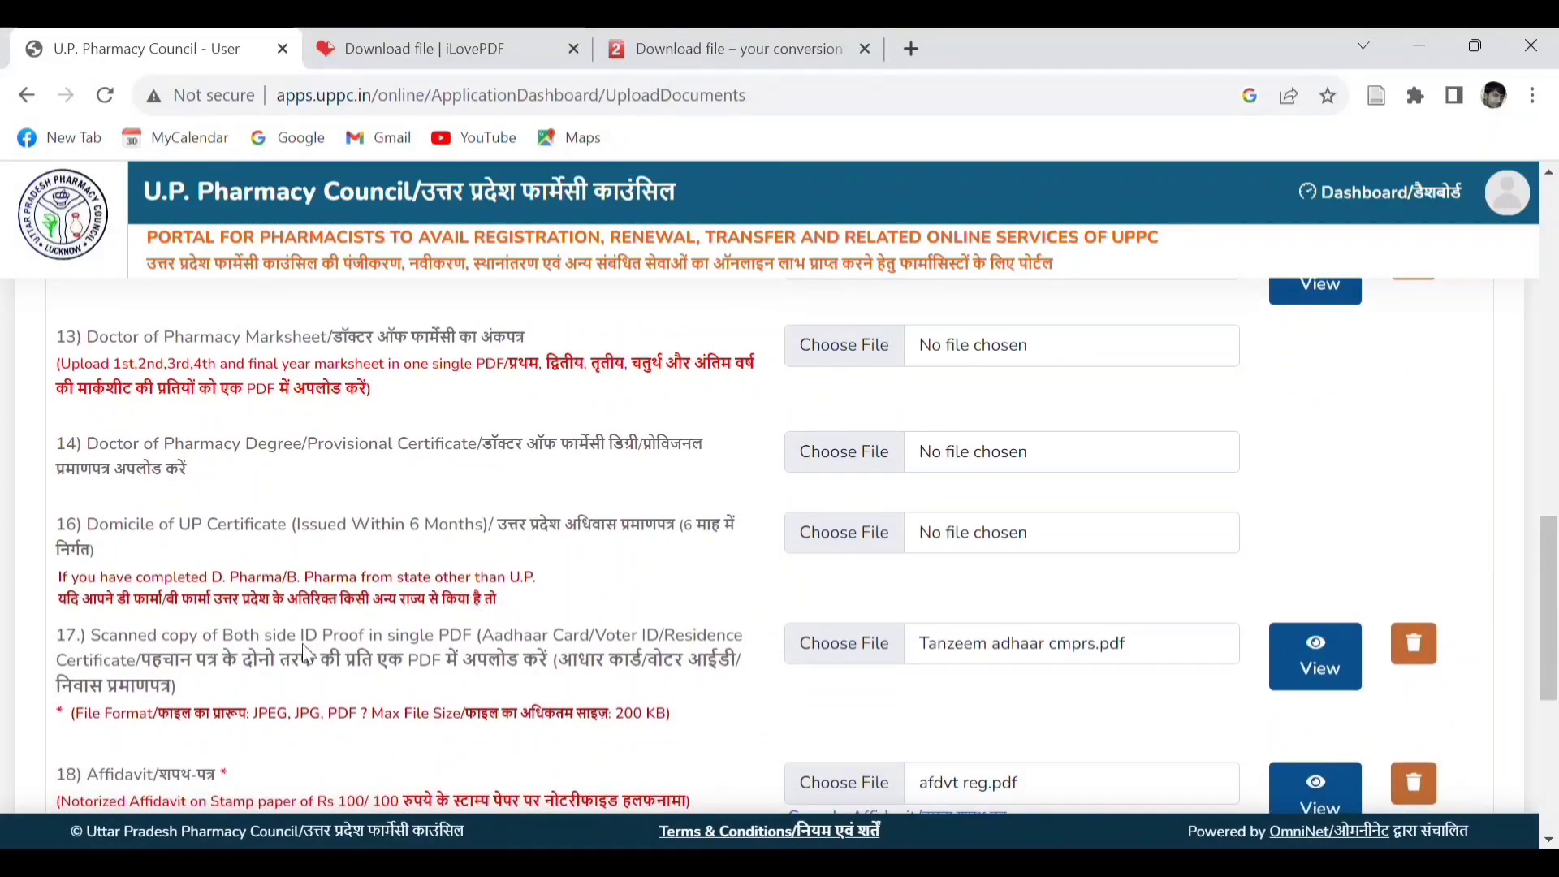
scroll(544, 581, "down", 3)
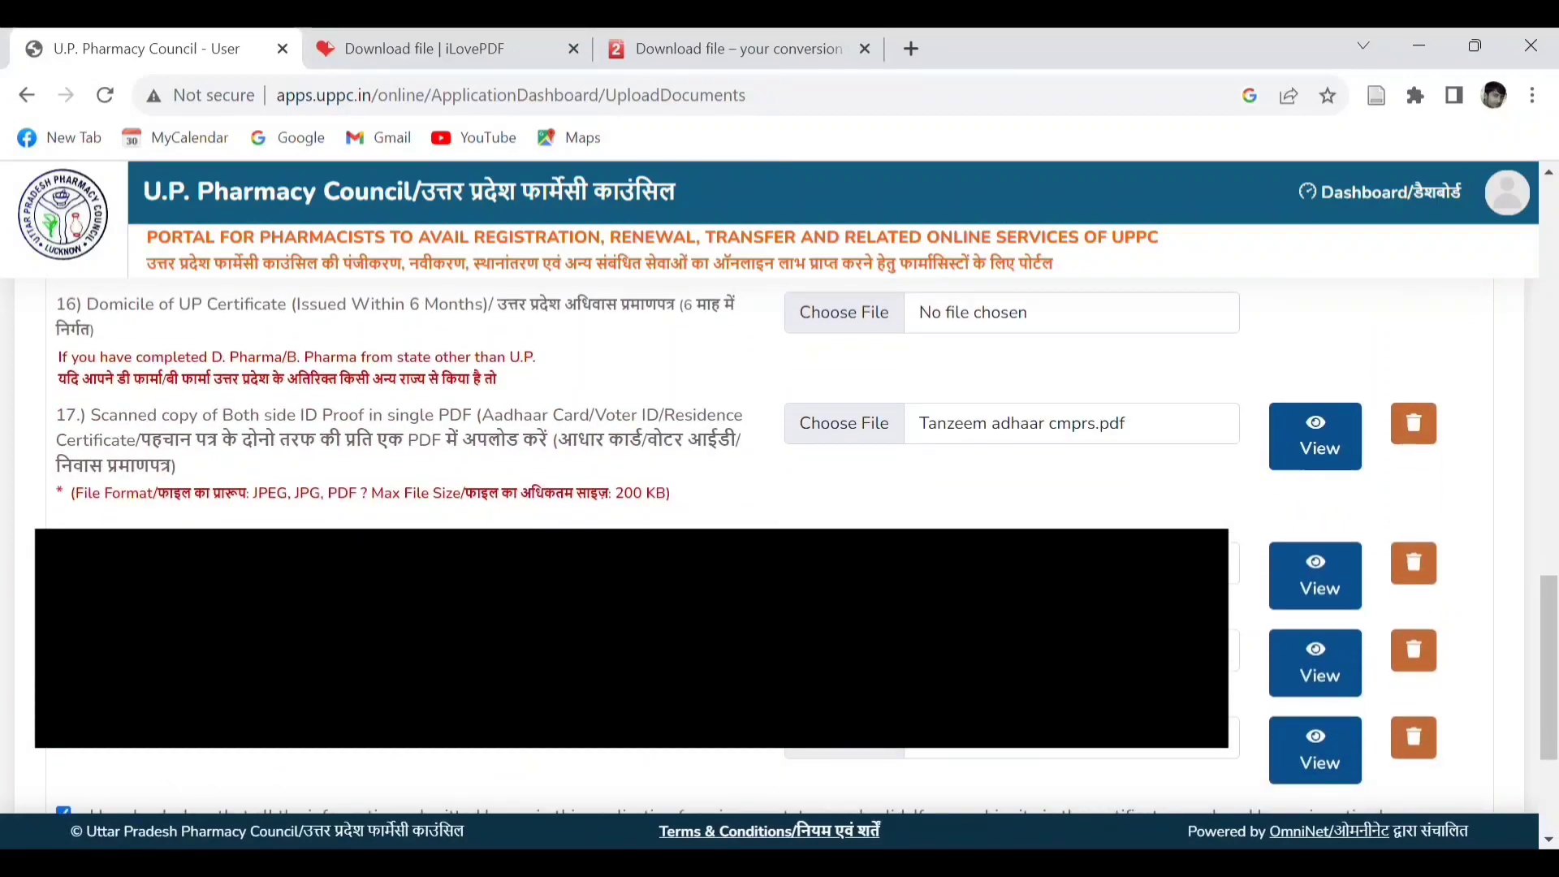
scroll(573, 662, "down", 3)
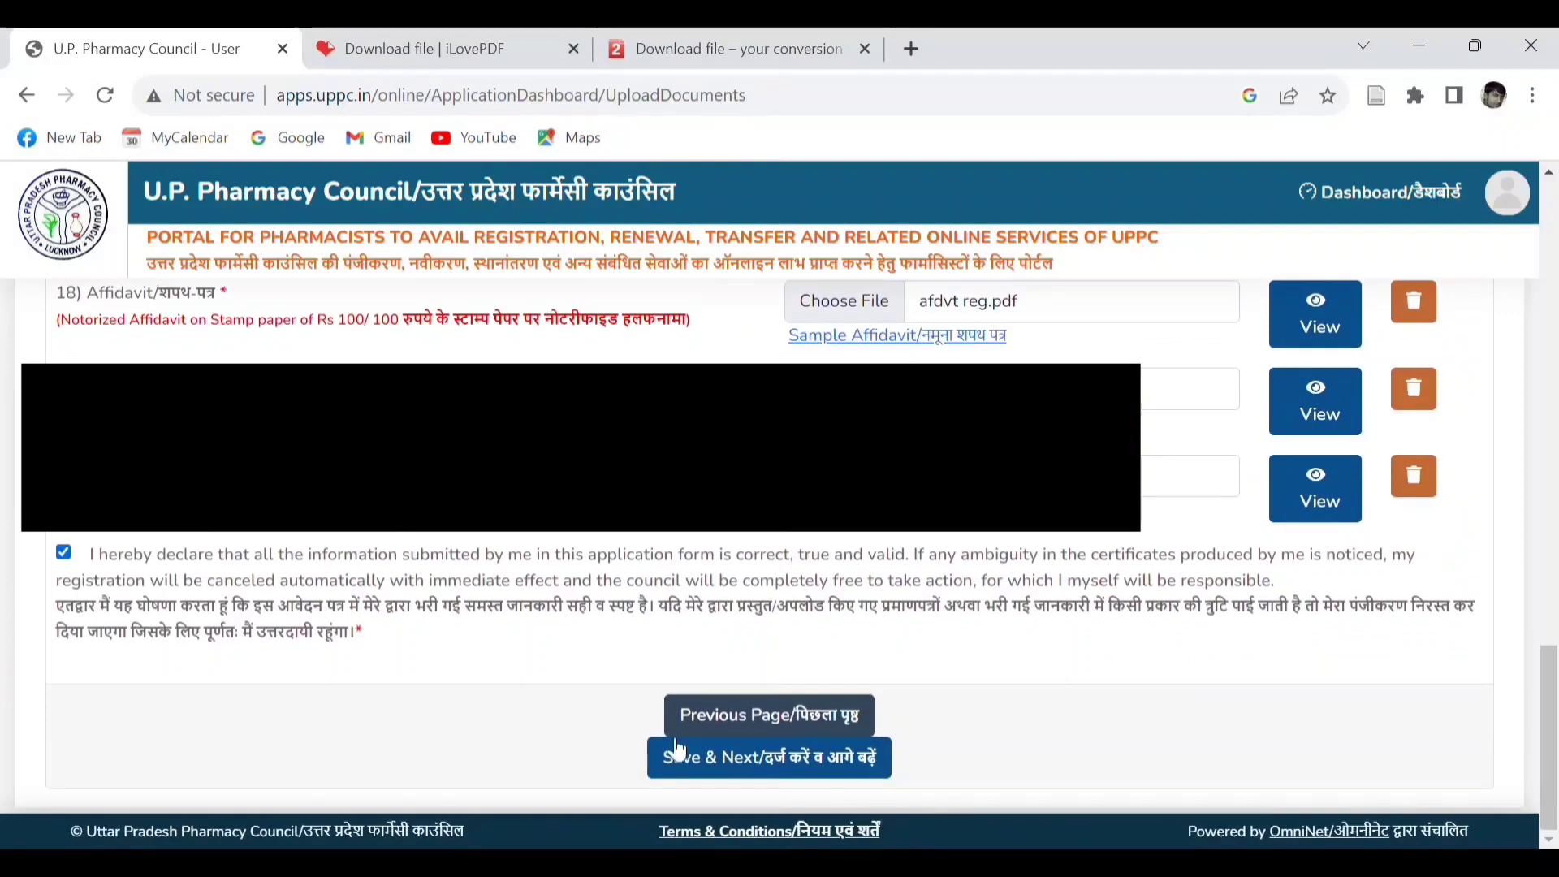
left_click(745, 775)
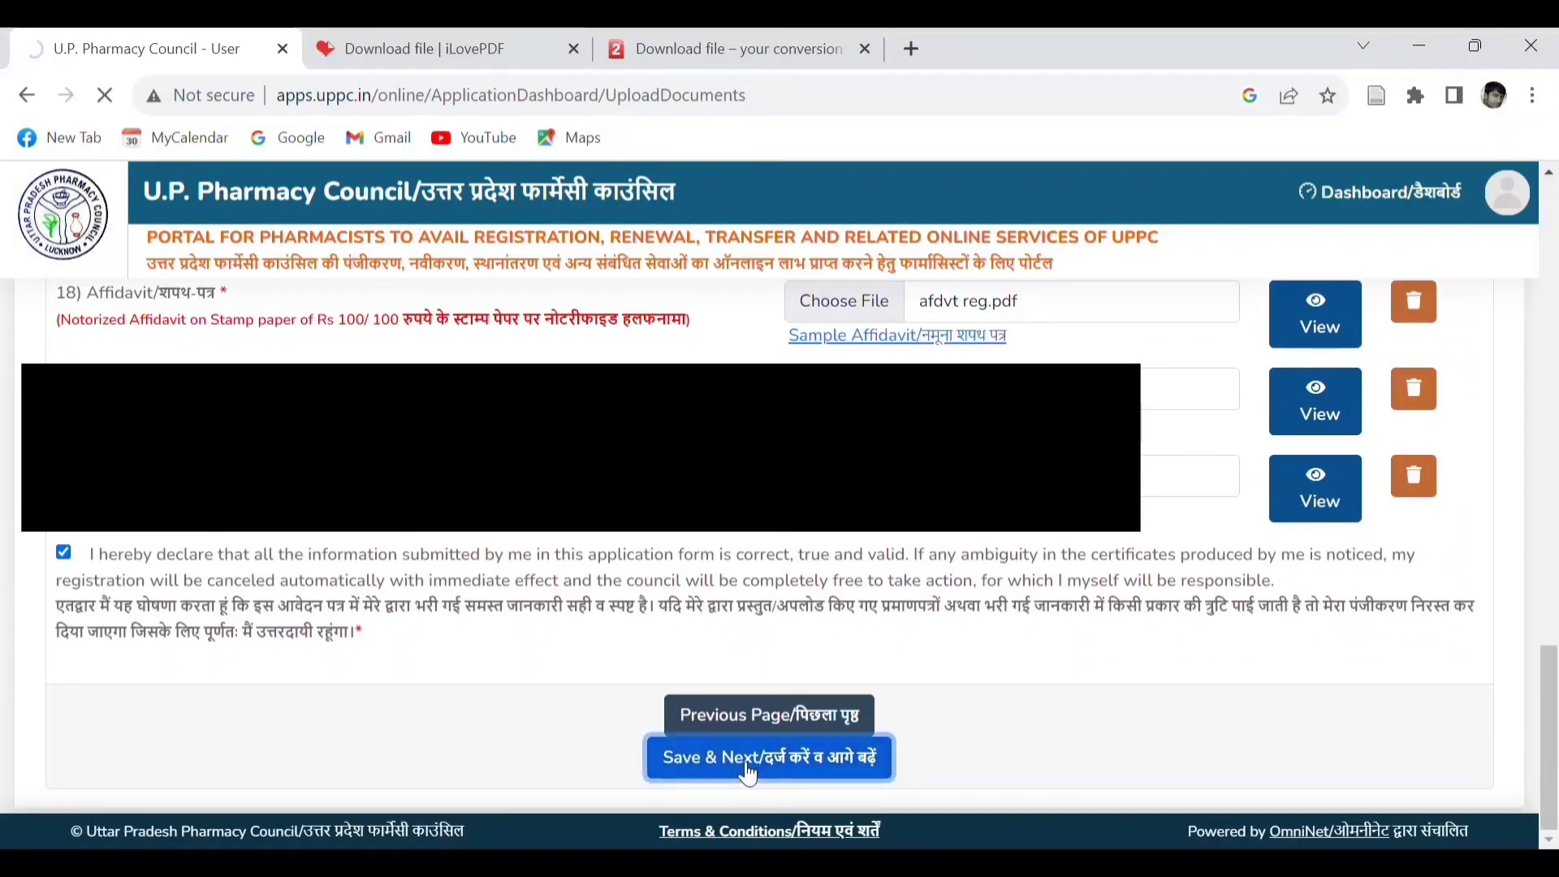
- Tick the Preview page declaration, choose Save & Next, and acknowledge the Success popup
scroll(785, 602, "down", 2)
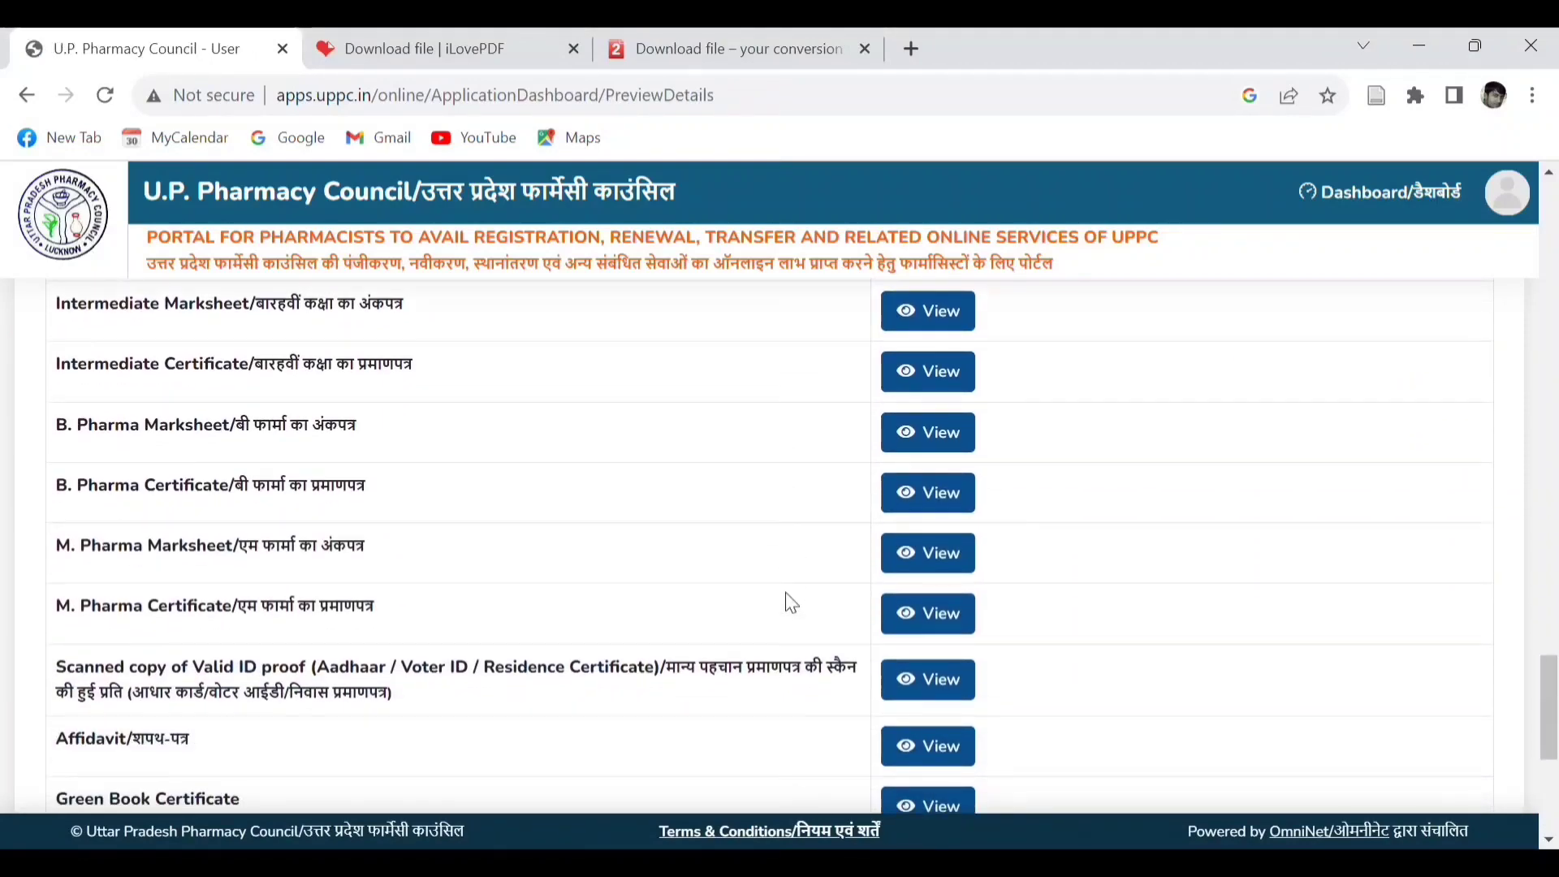
scroll(792, 602, "down", 2)
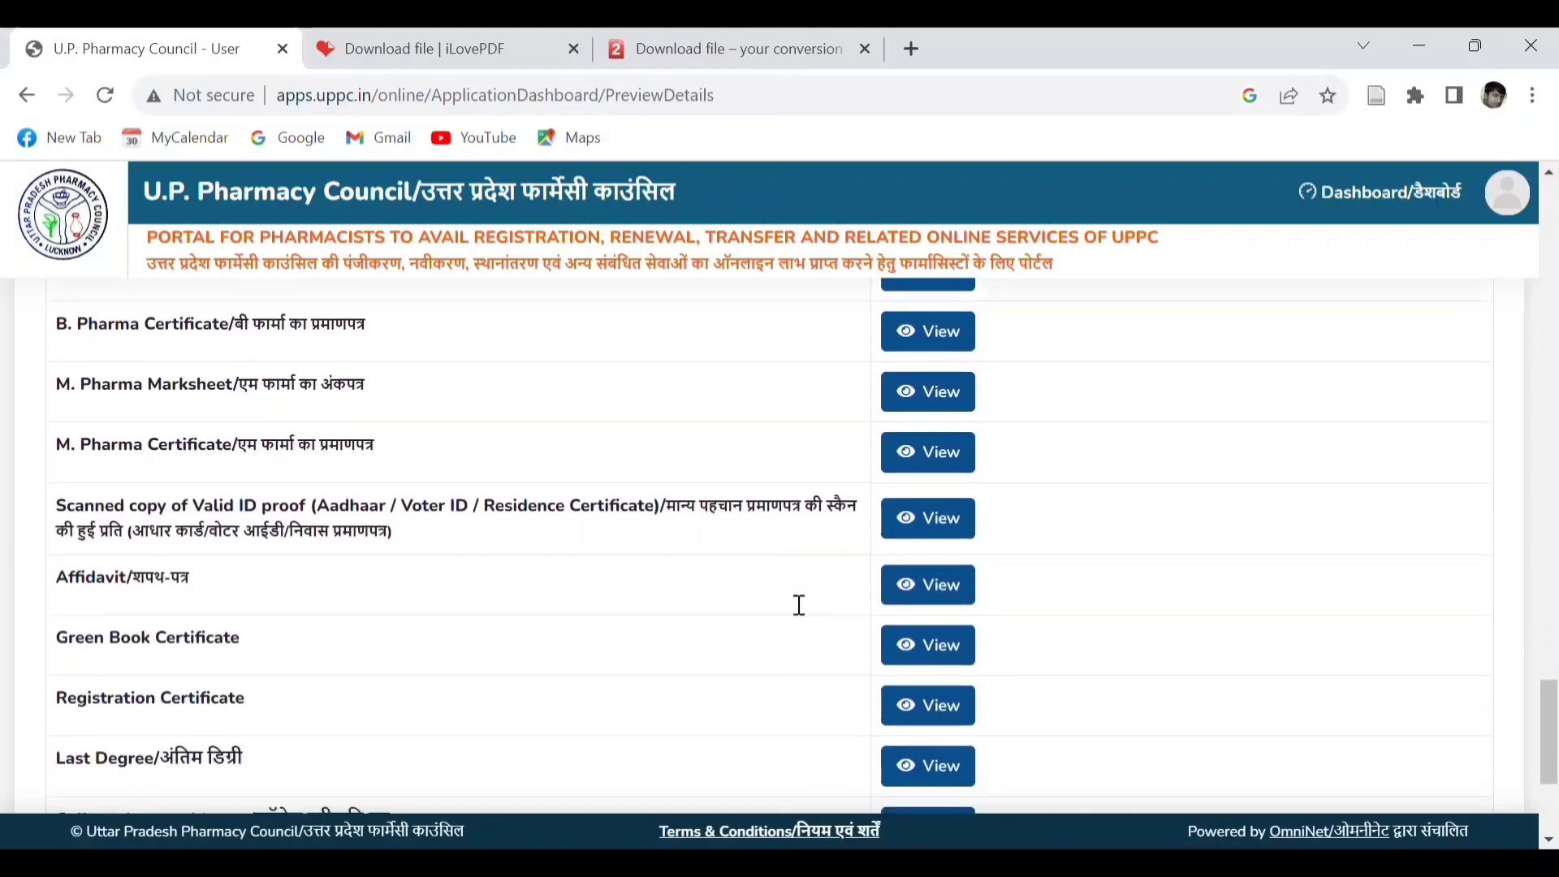
scroll(792, 602, "down", 1)
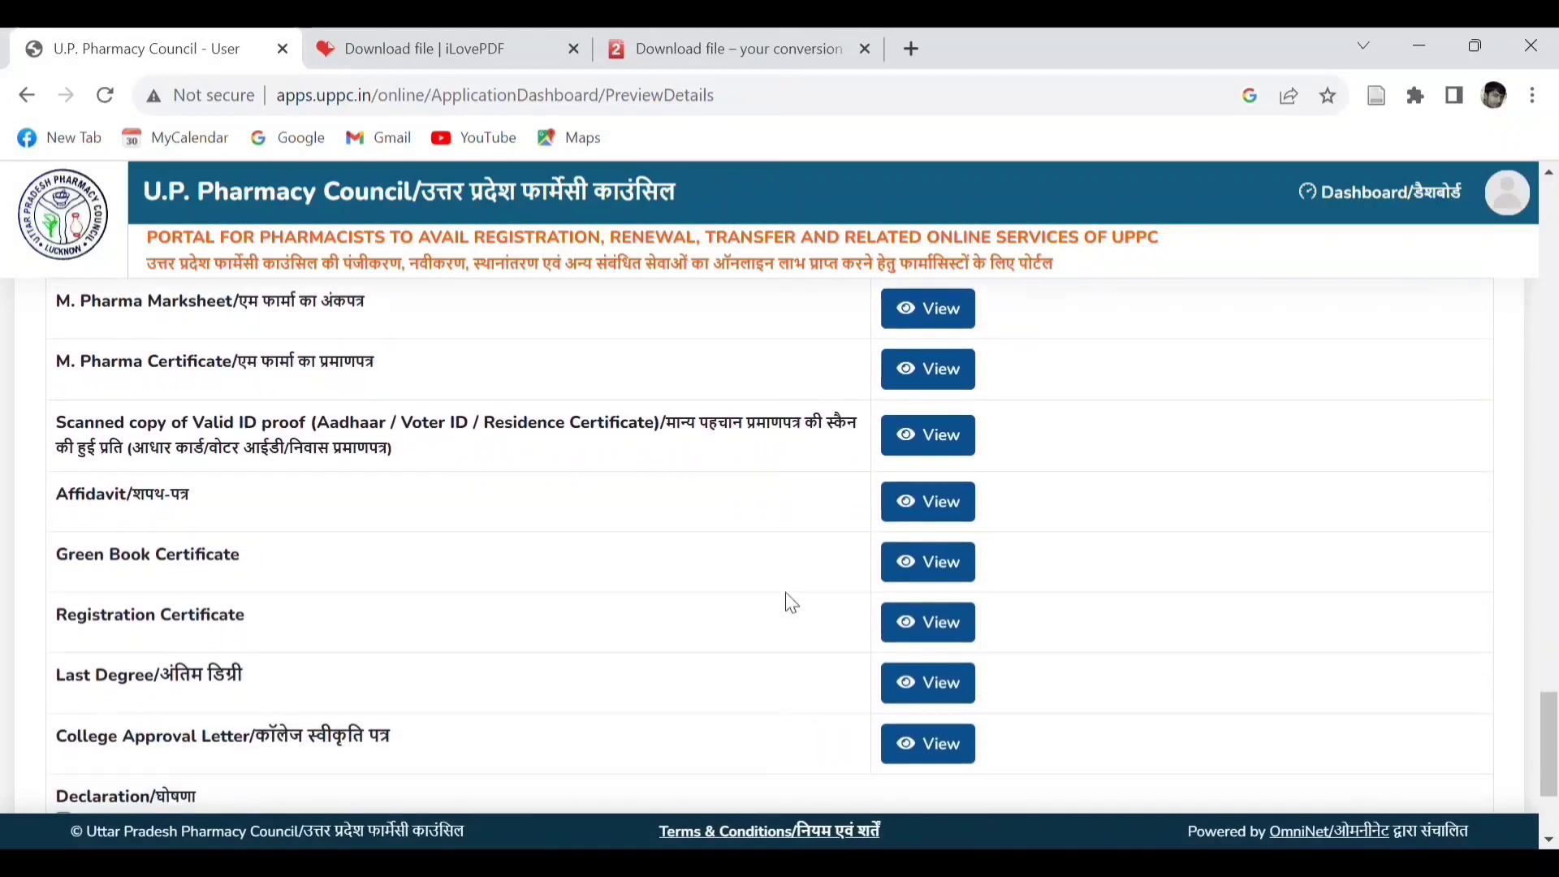
scroll(791, 603, "down", 1)
scroll(791, 602, "down", 1)
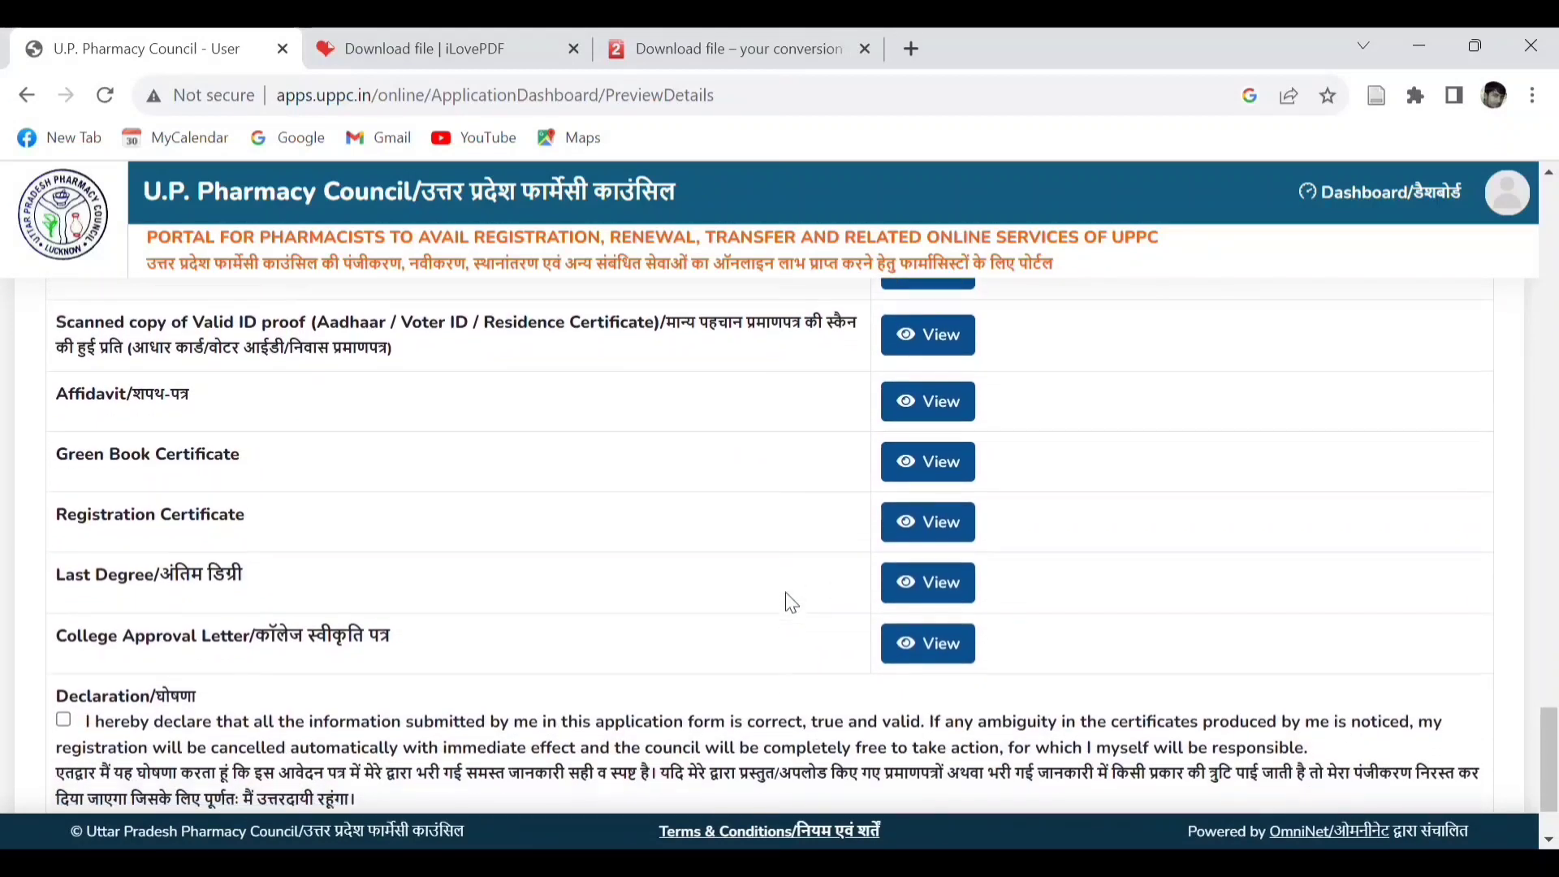
scroll(792, 602, "down", 1)
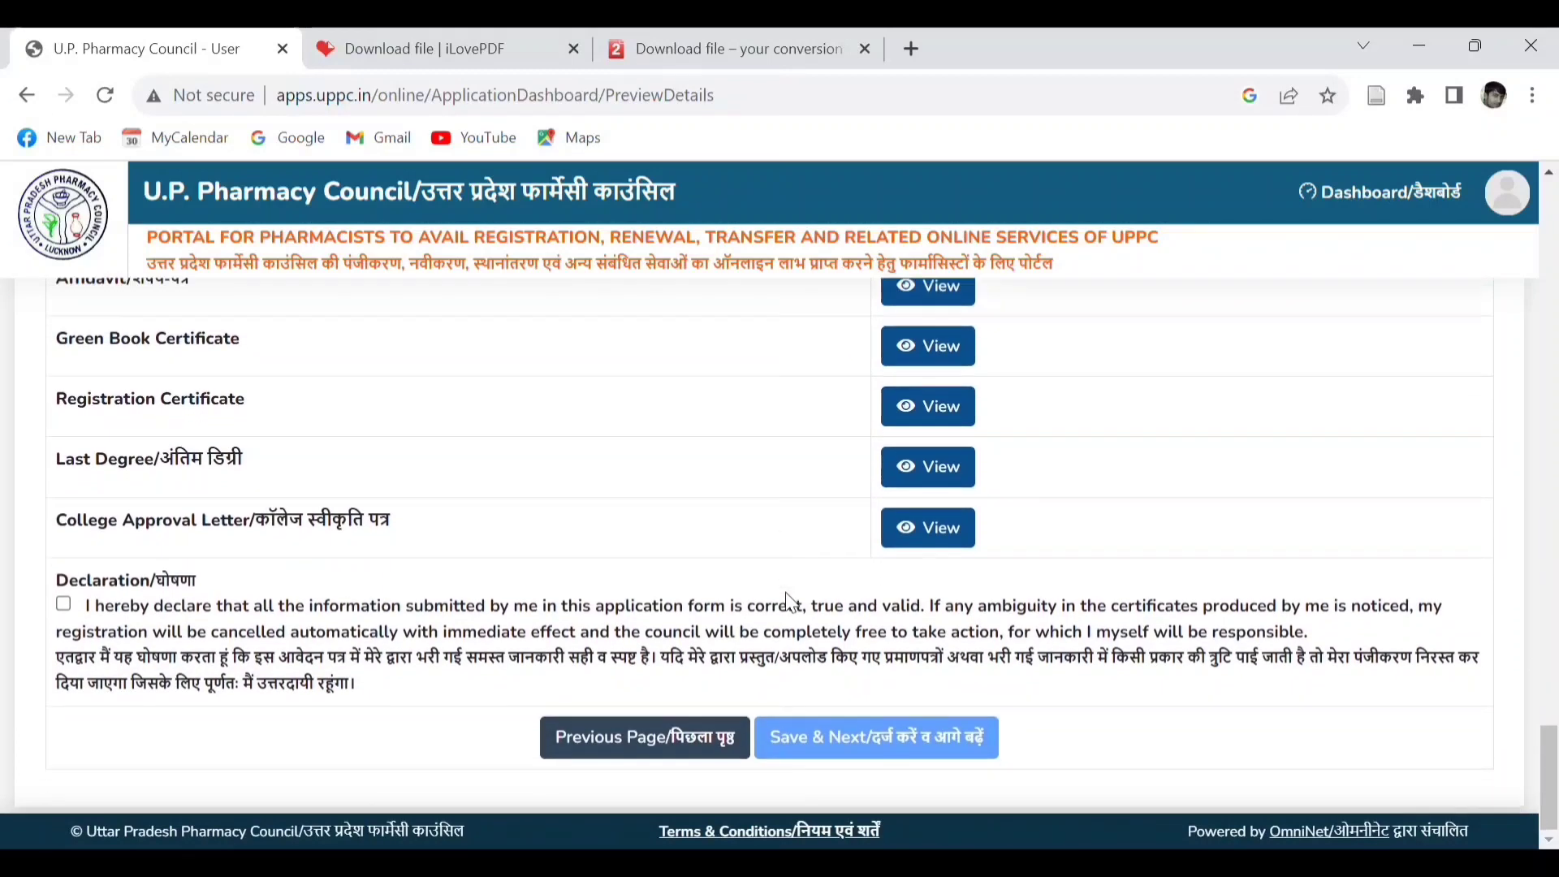
left_click(63, 604)
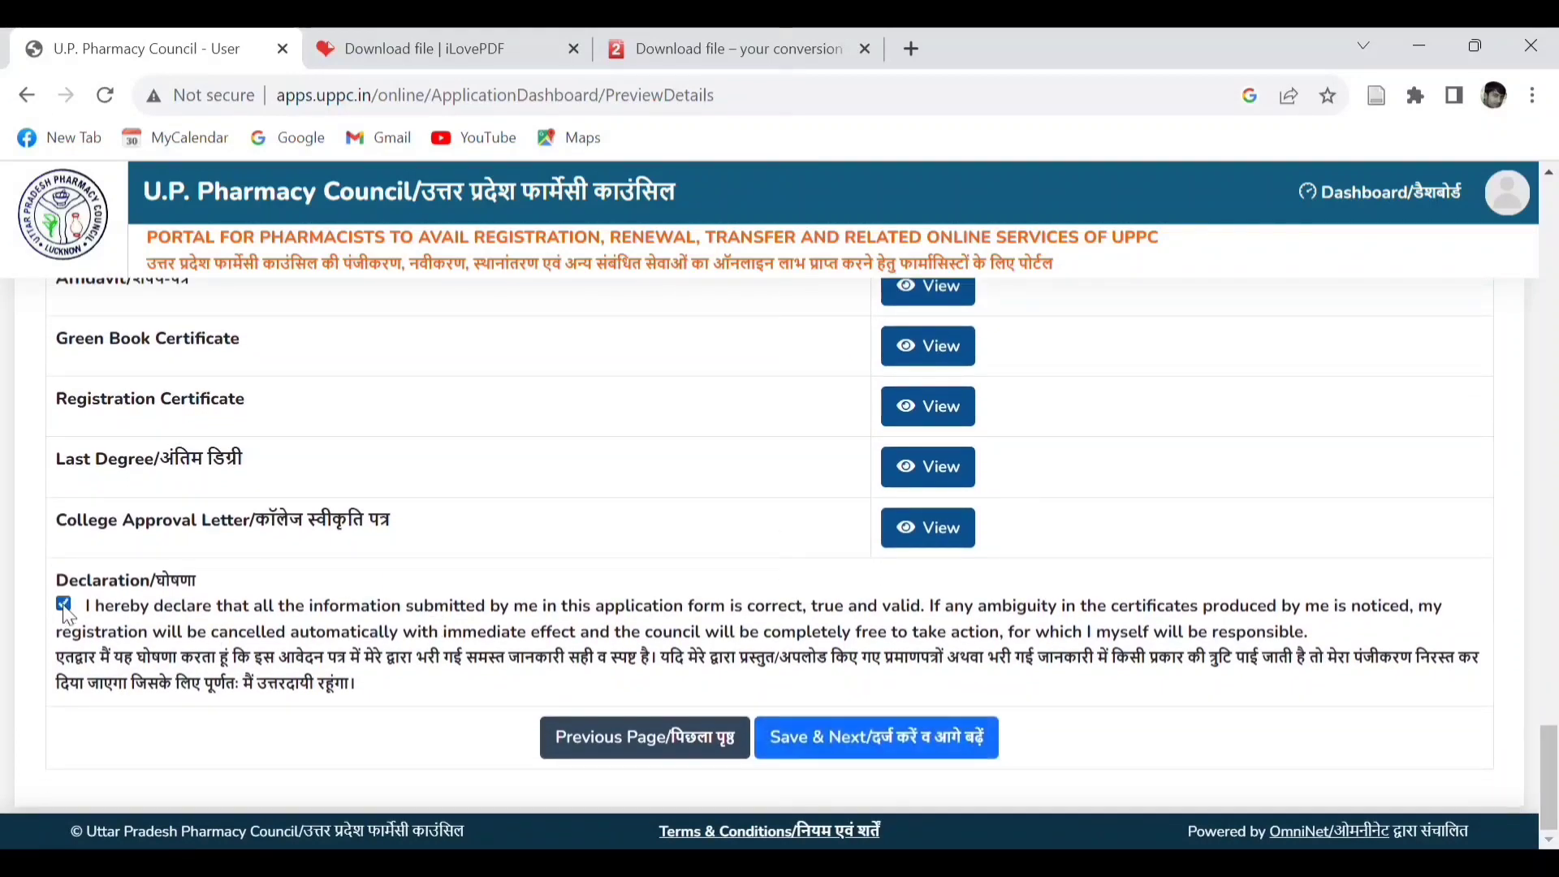
left_click(919, 743)
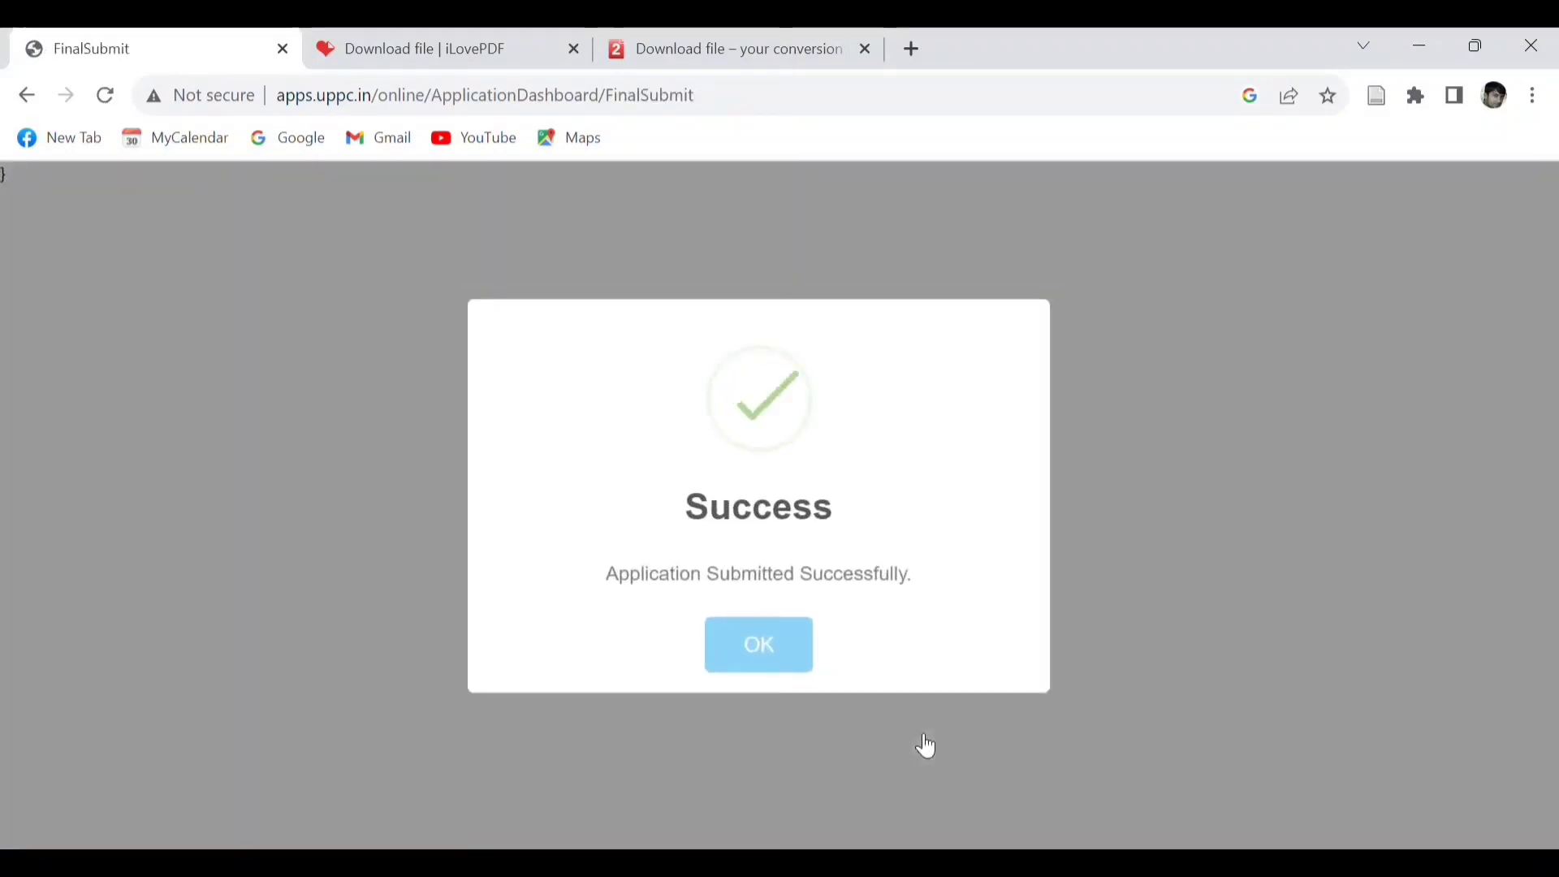
left_click(782, 645)
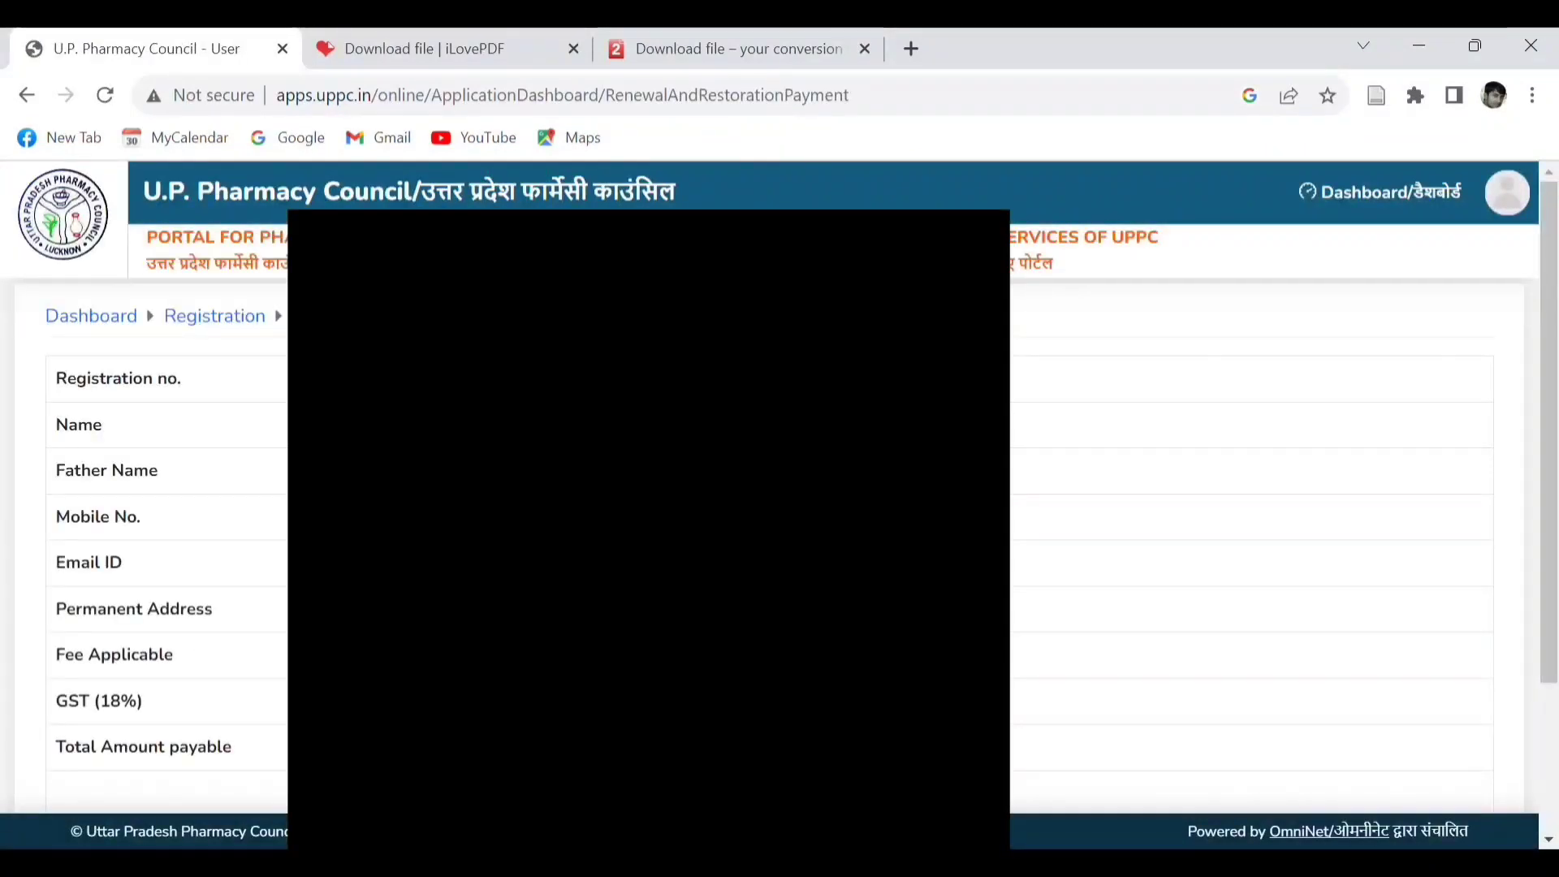
- Proceed to Pay from the fee summary to reach the Paytm checkout
scroll(779, 487, "down", 2)
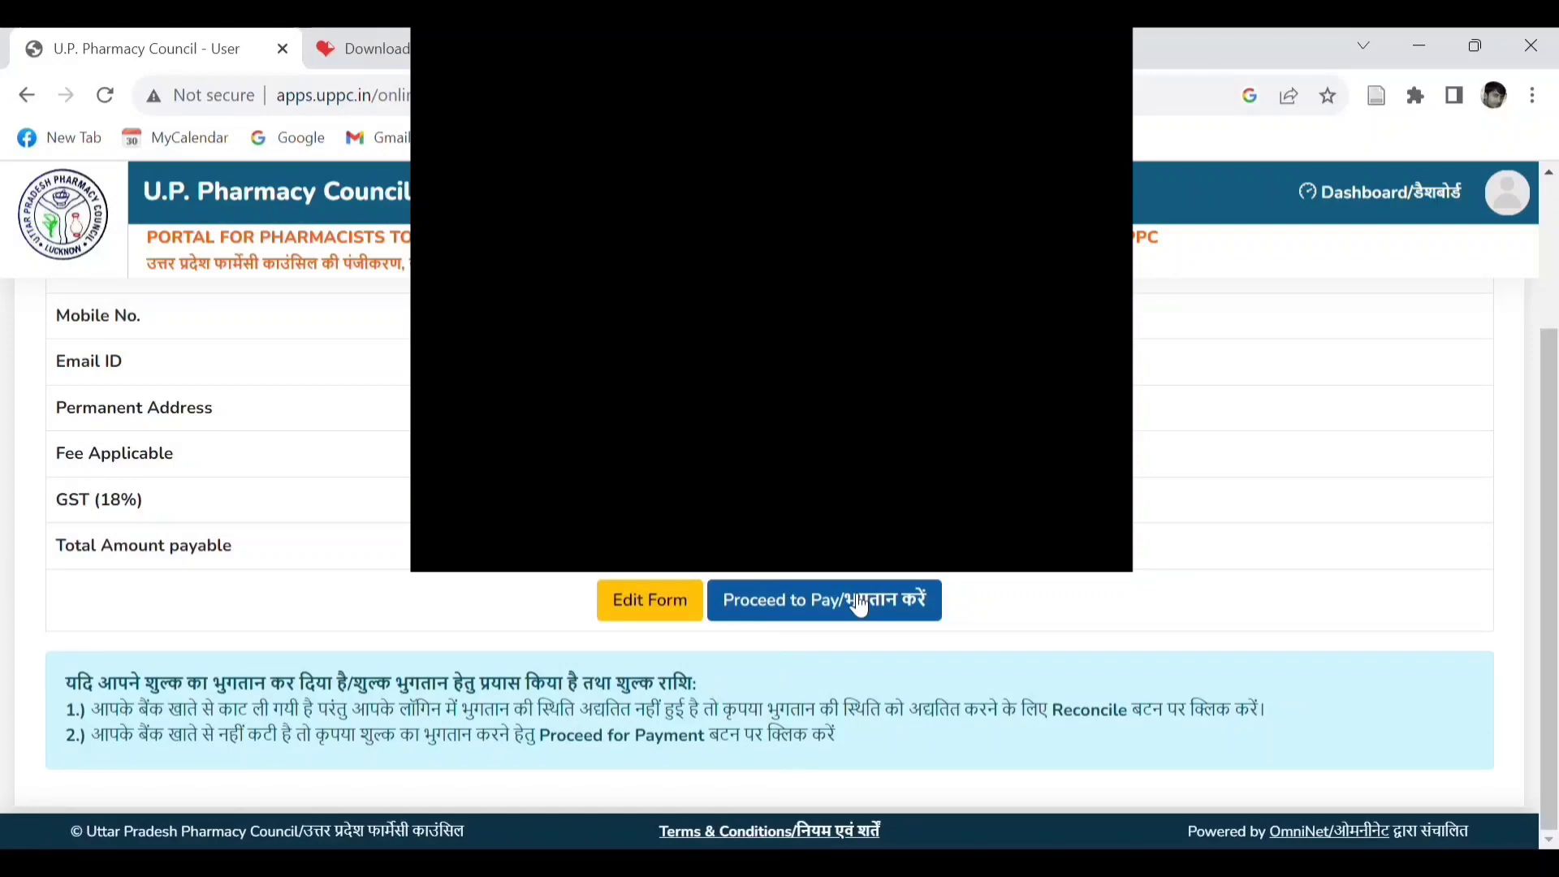
left_click(861, 605)
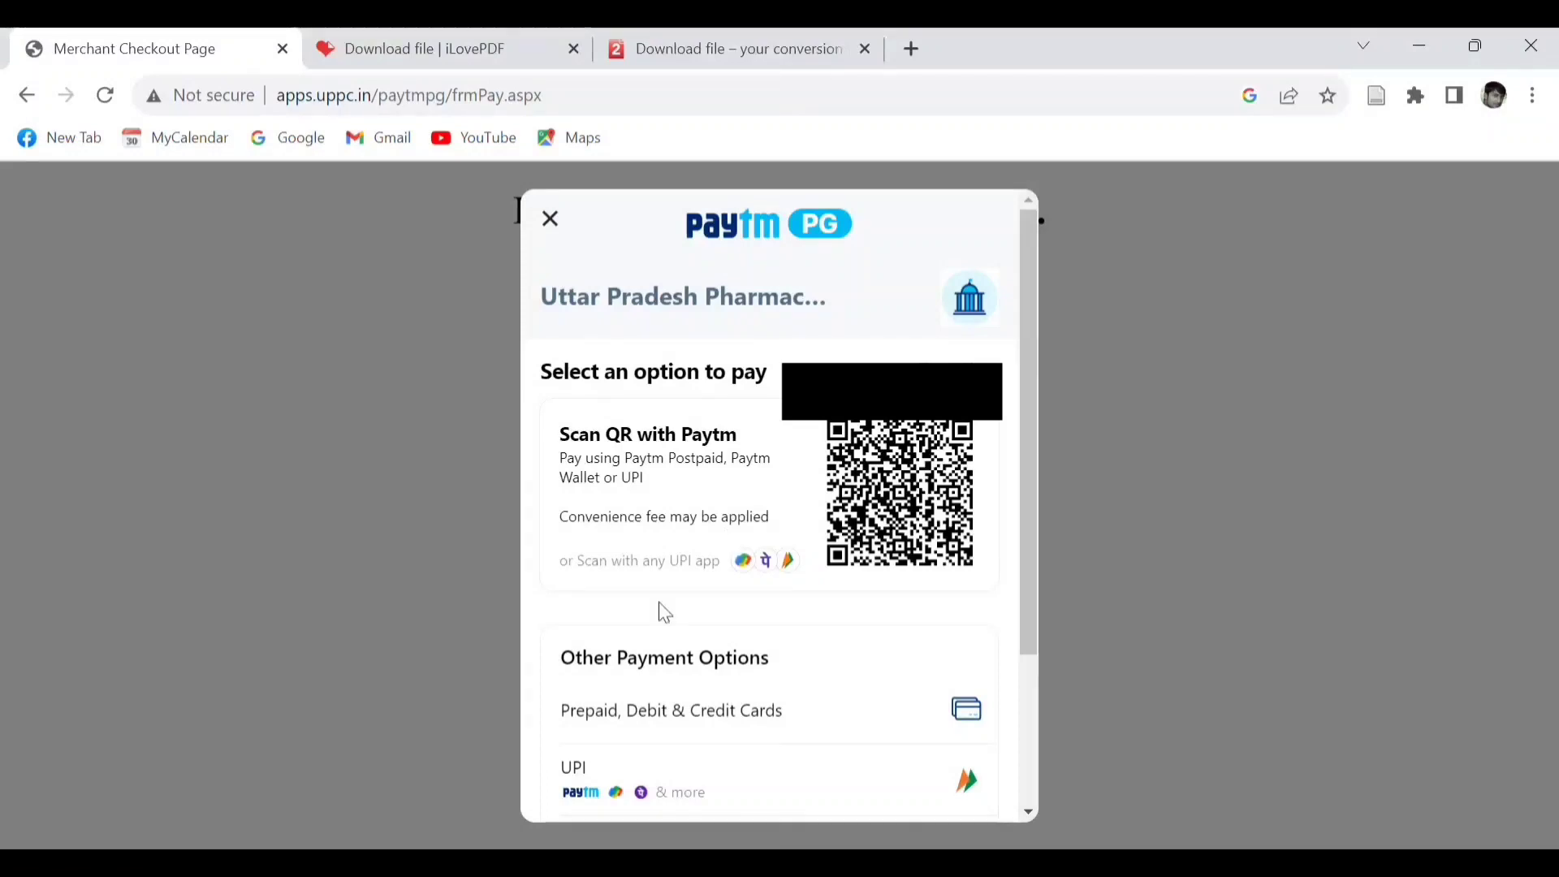
- Select Prepaid, Debit & Credit Cards to pay the ₹1,770 fee
scroll(736, 644, "down", 3)
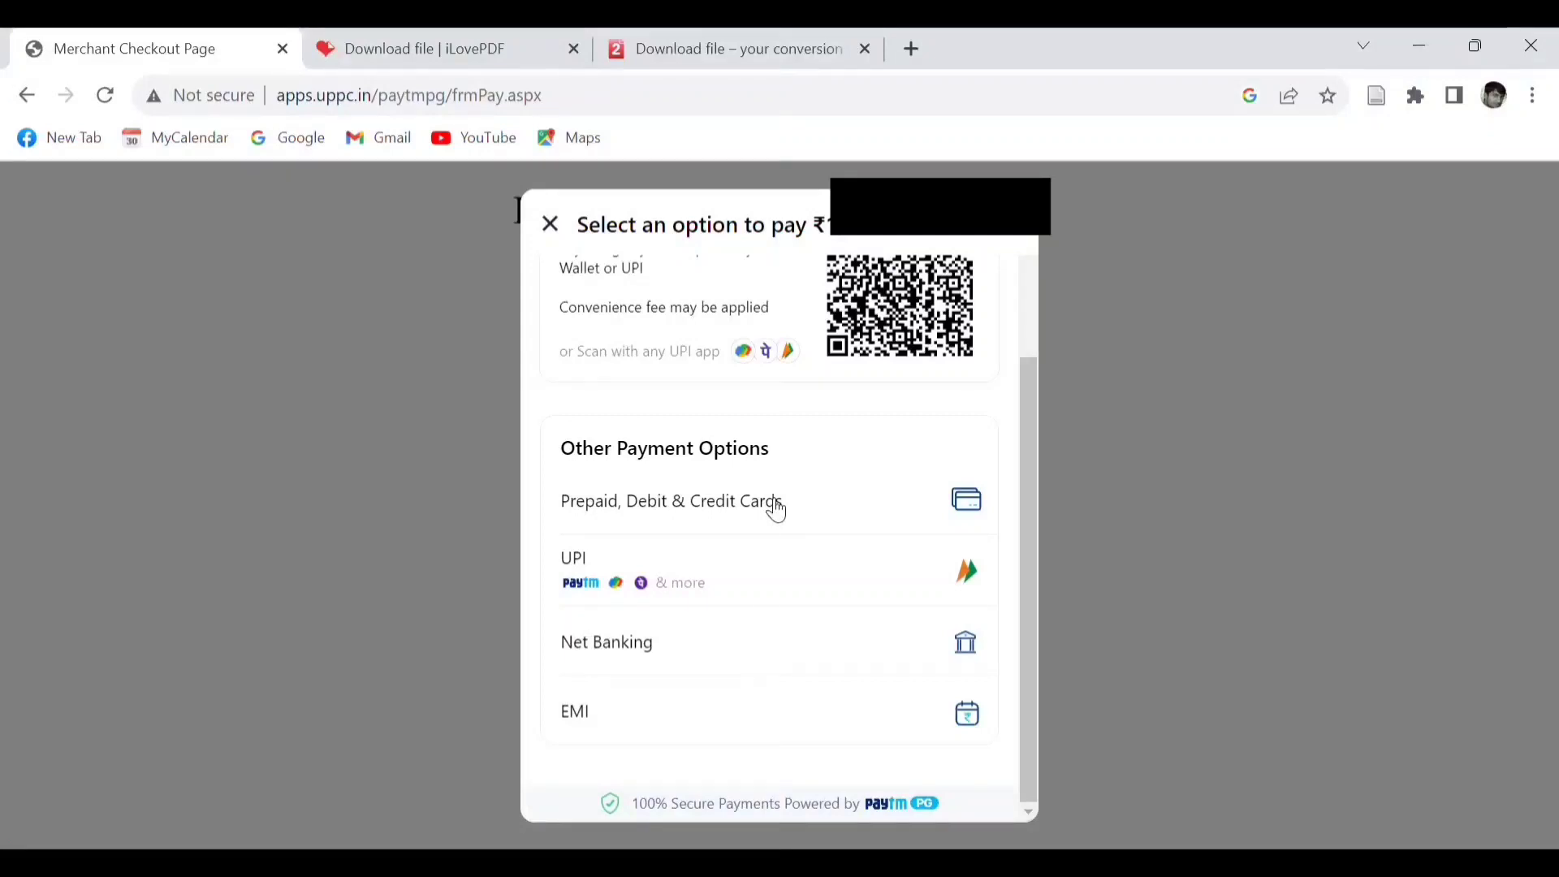
left_click(775, 509)
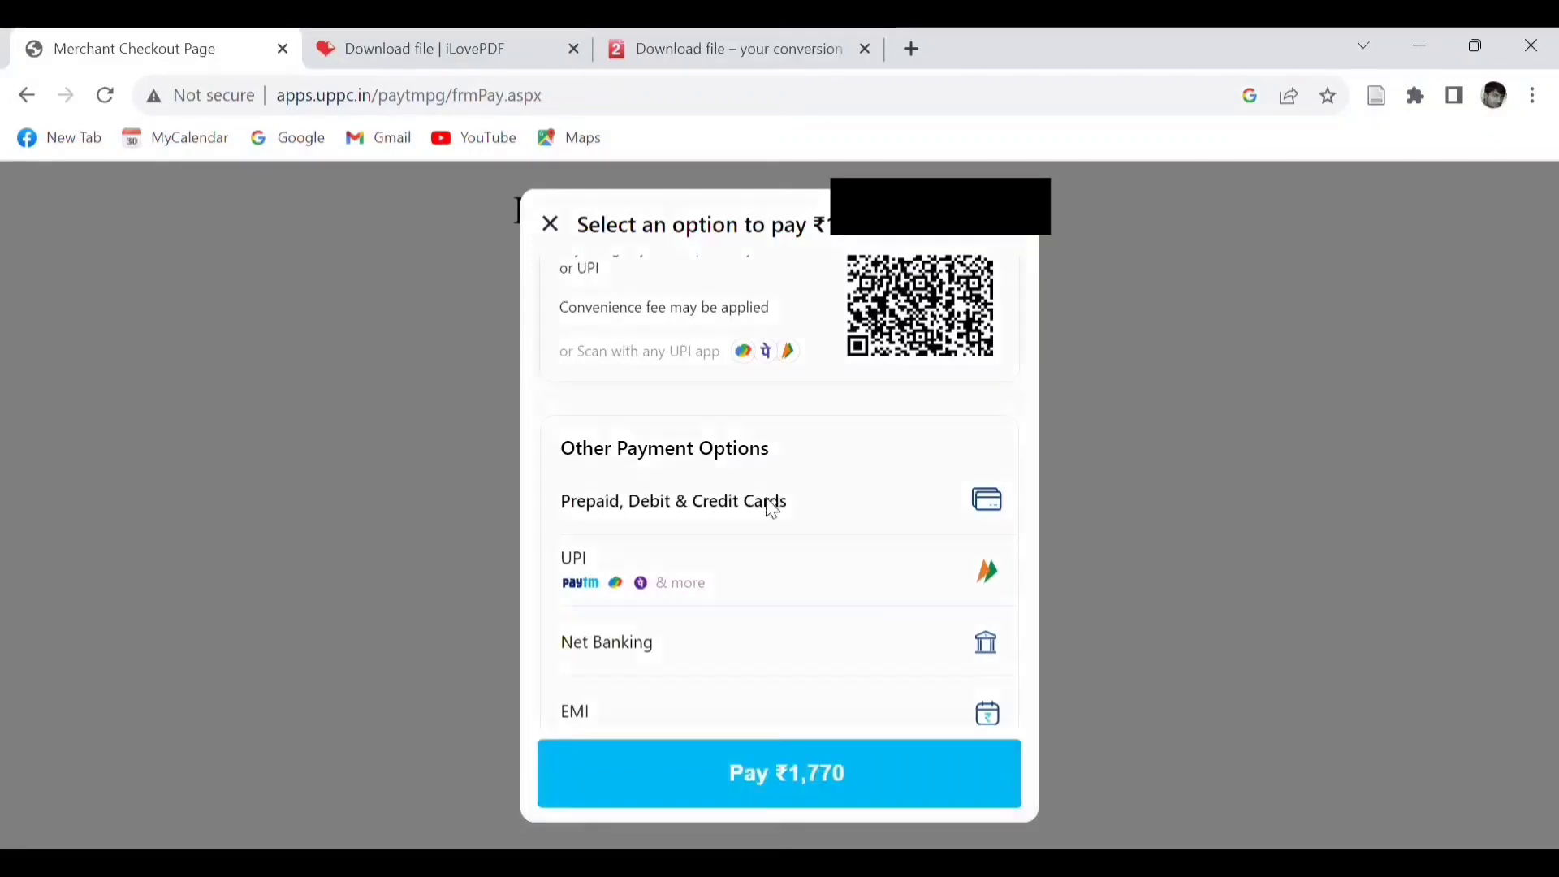